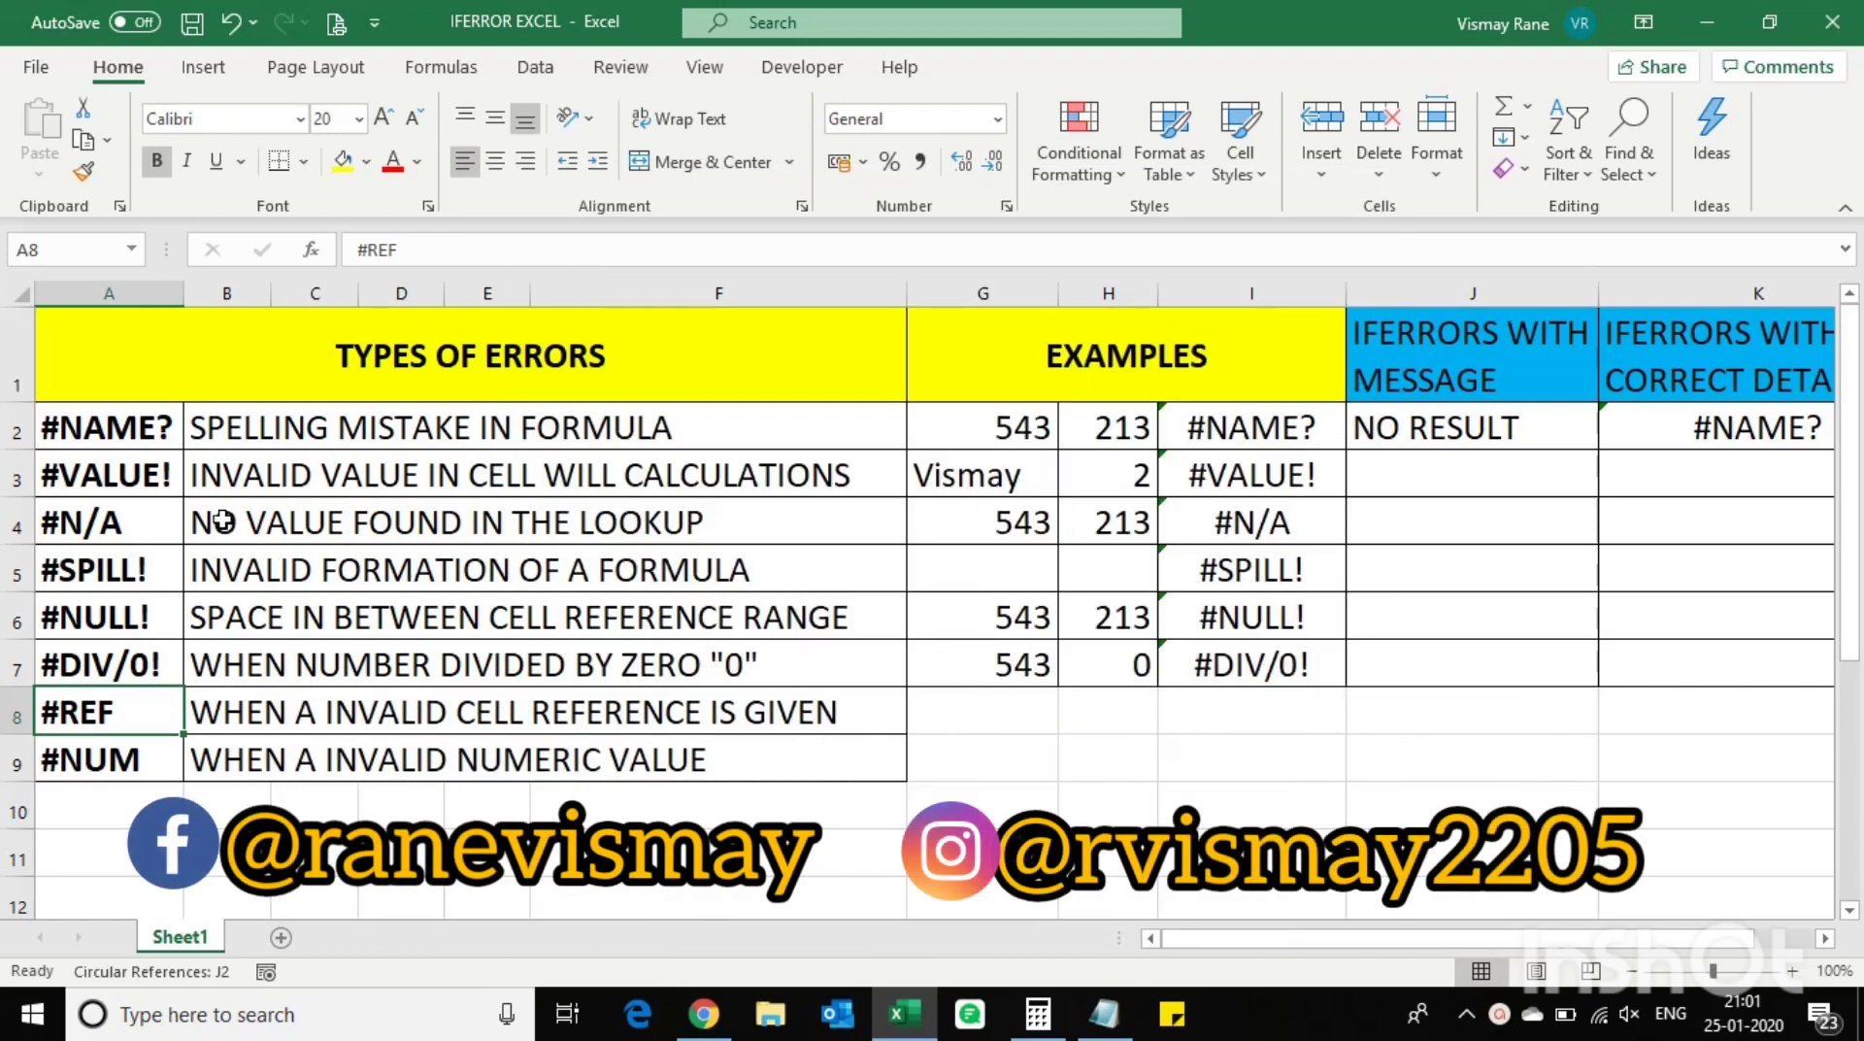
Step: Go through the error types listed in cells A2 to A9, one by one from #NAME? to #NUM
{"action": "left_click", "coordinate": [160, 439]}
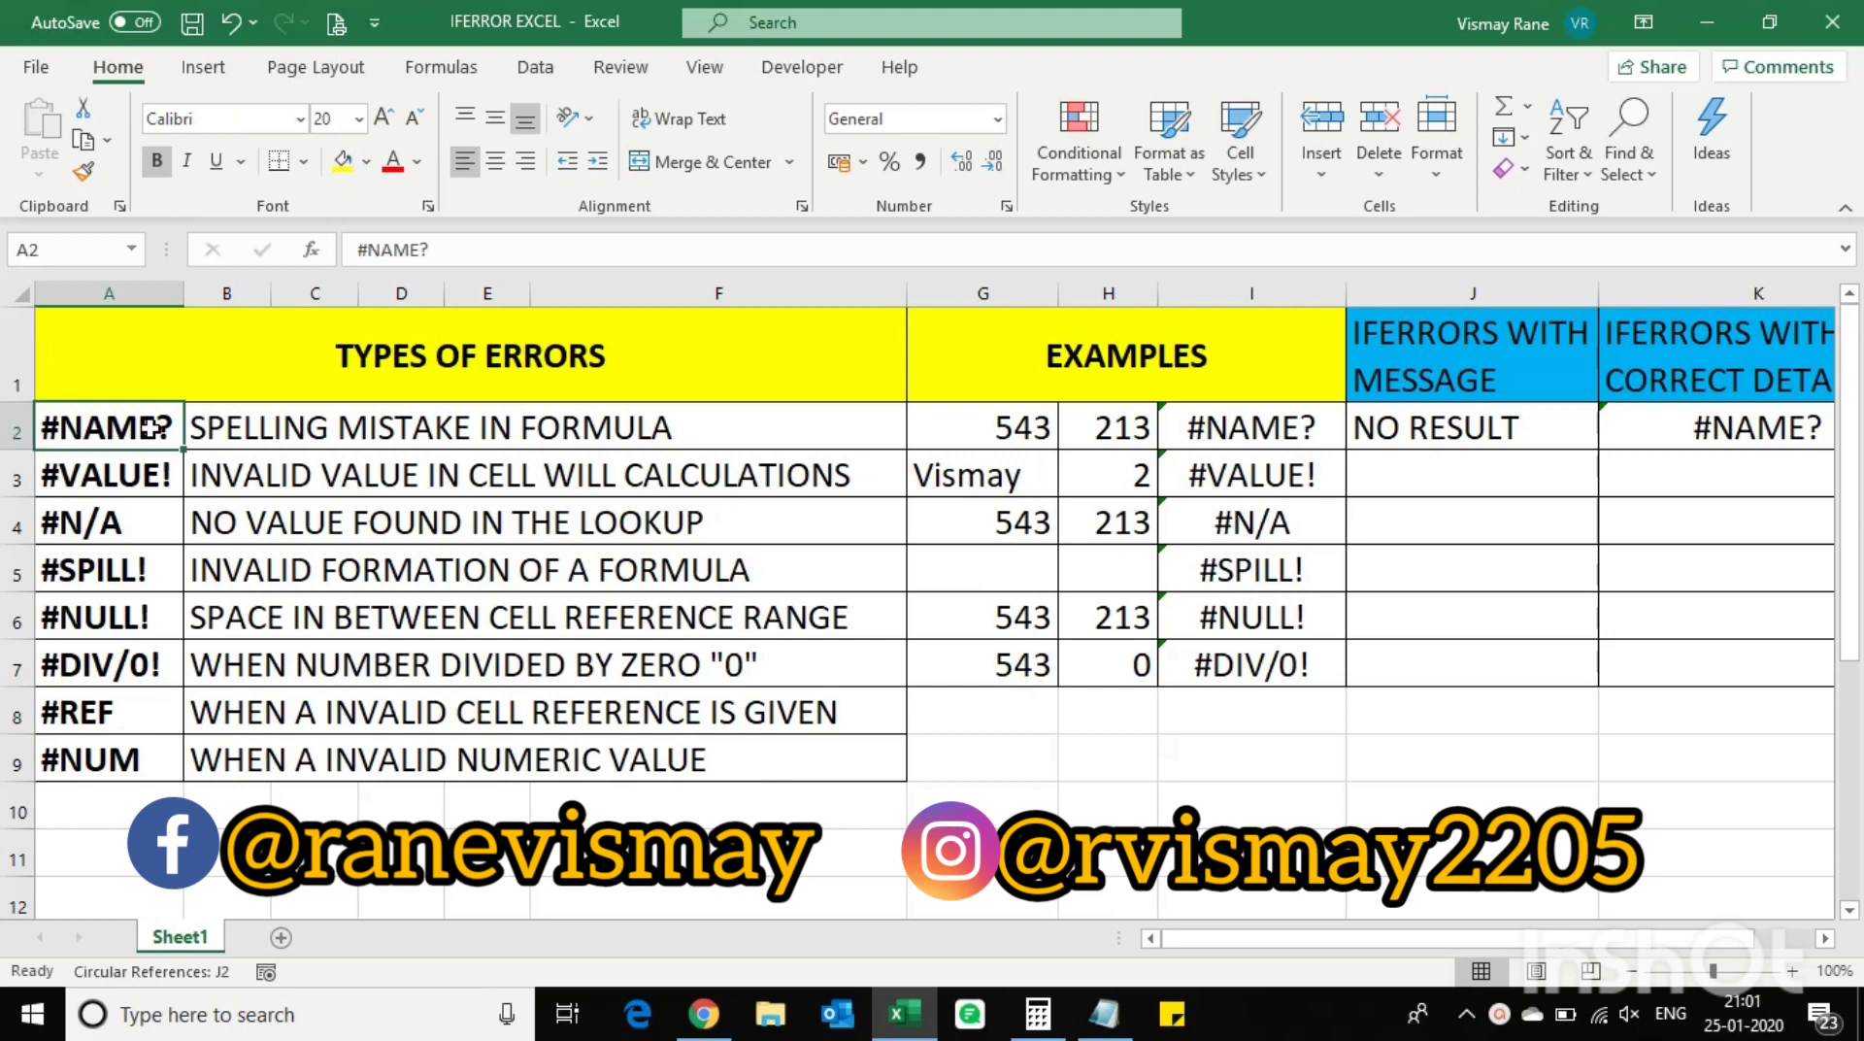
{"action": "left_click", "coordinate": [136, 477]}
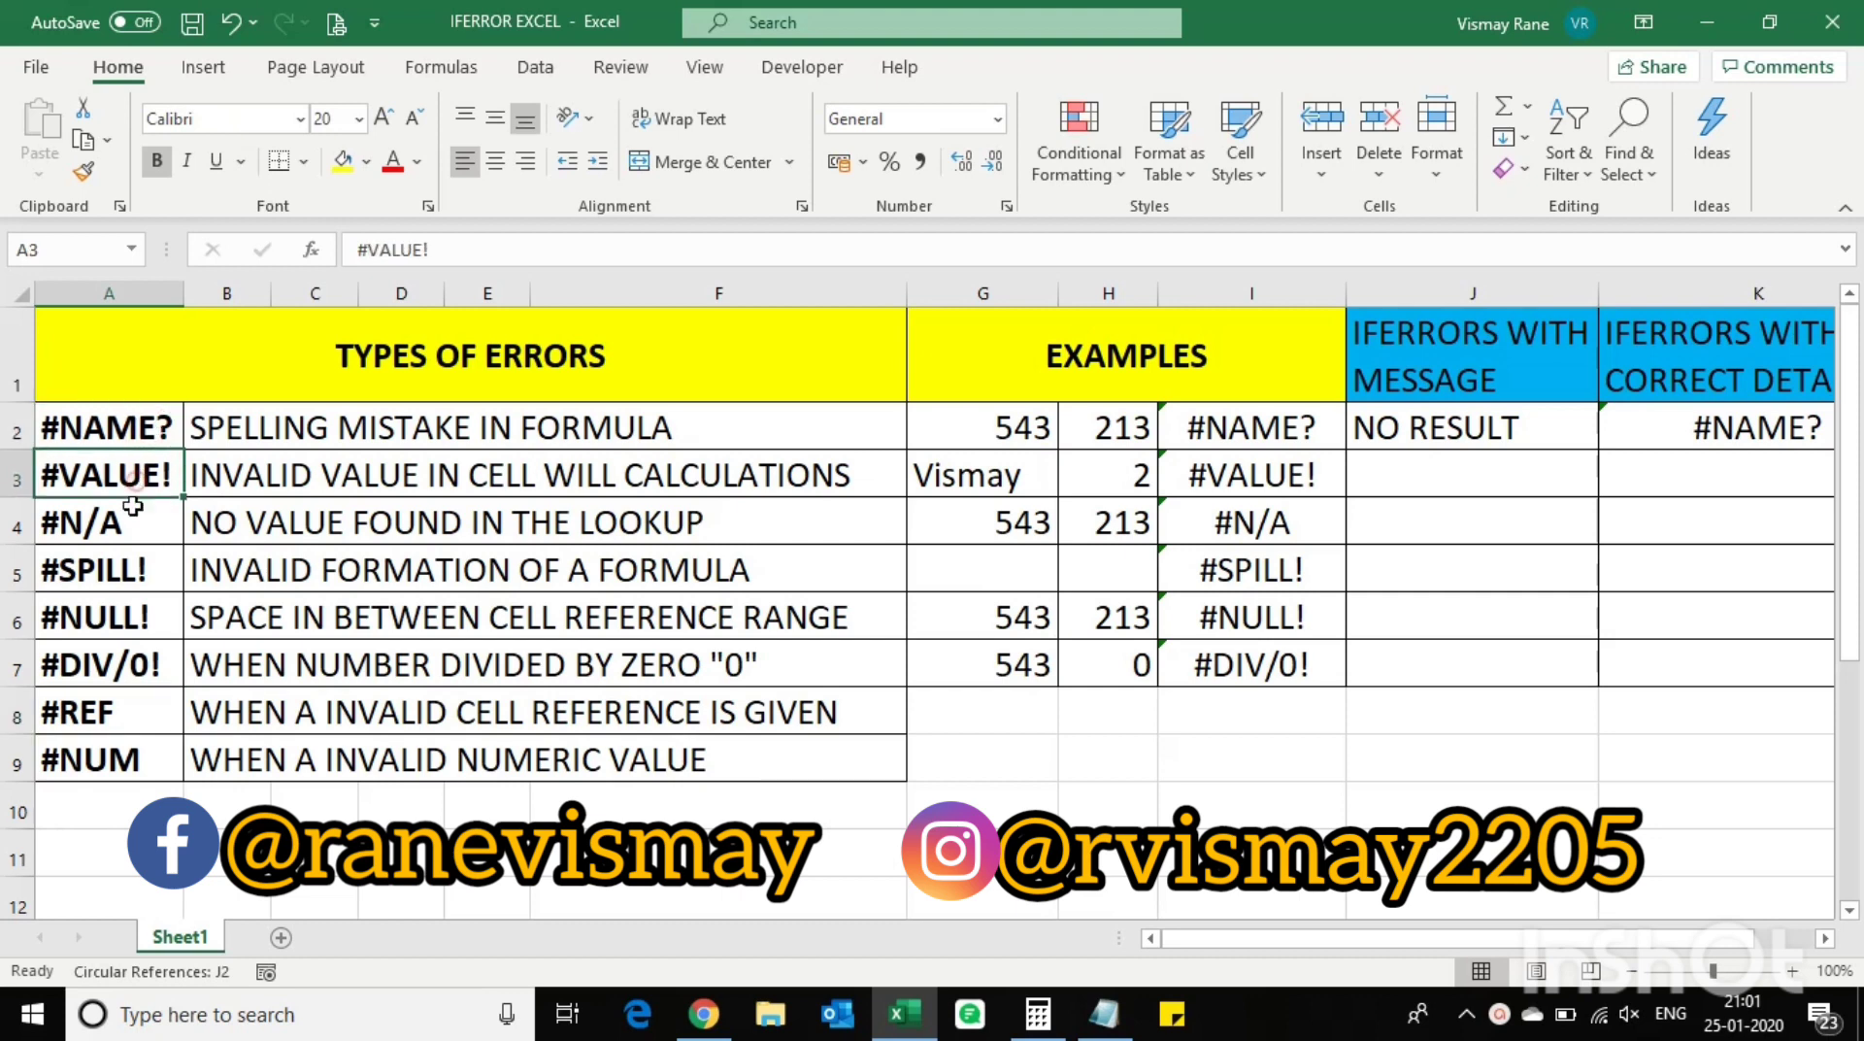
{"action": "left_click", "coordinate": [134, 524]}
{"action": "left_click", "coordinate": [127, 574]}
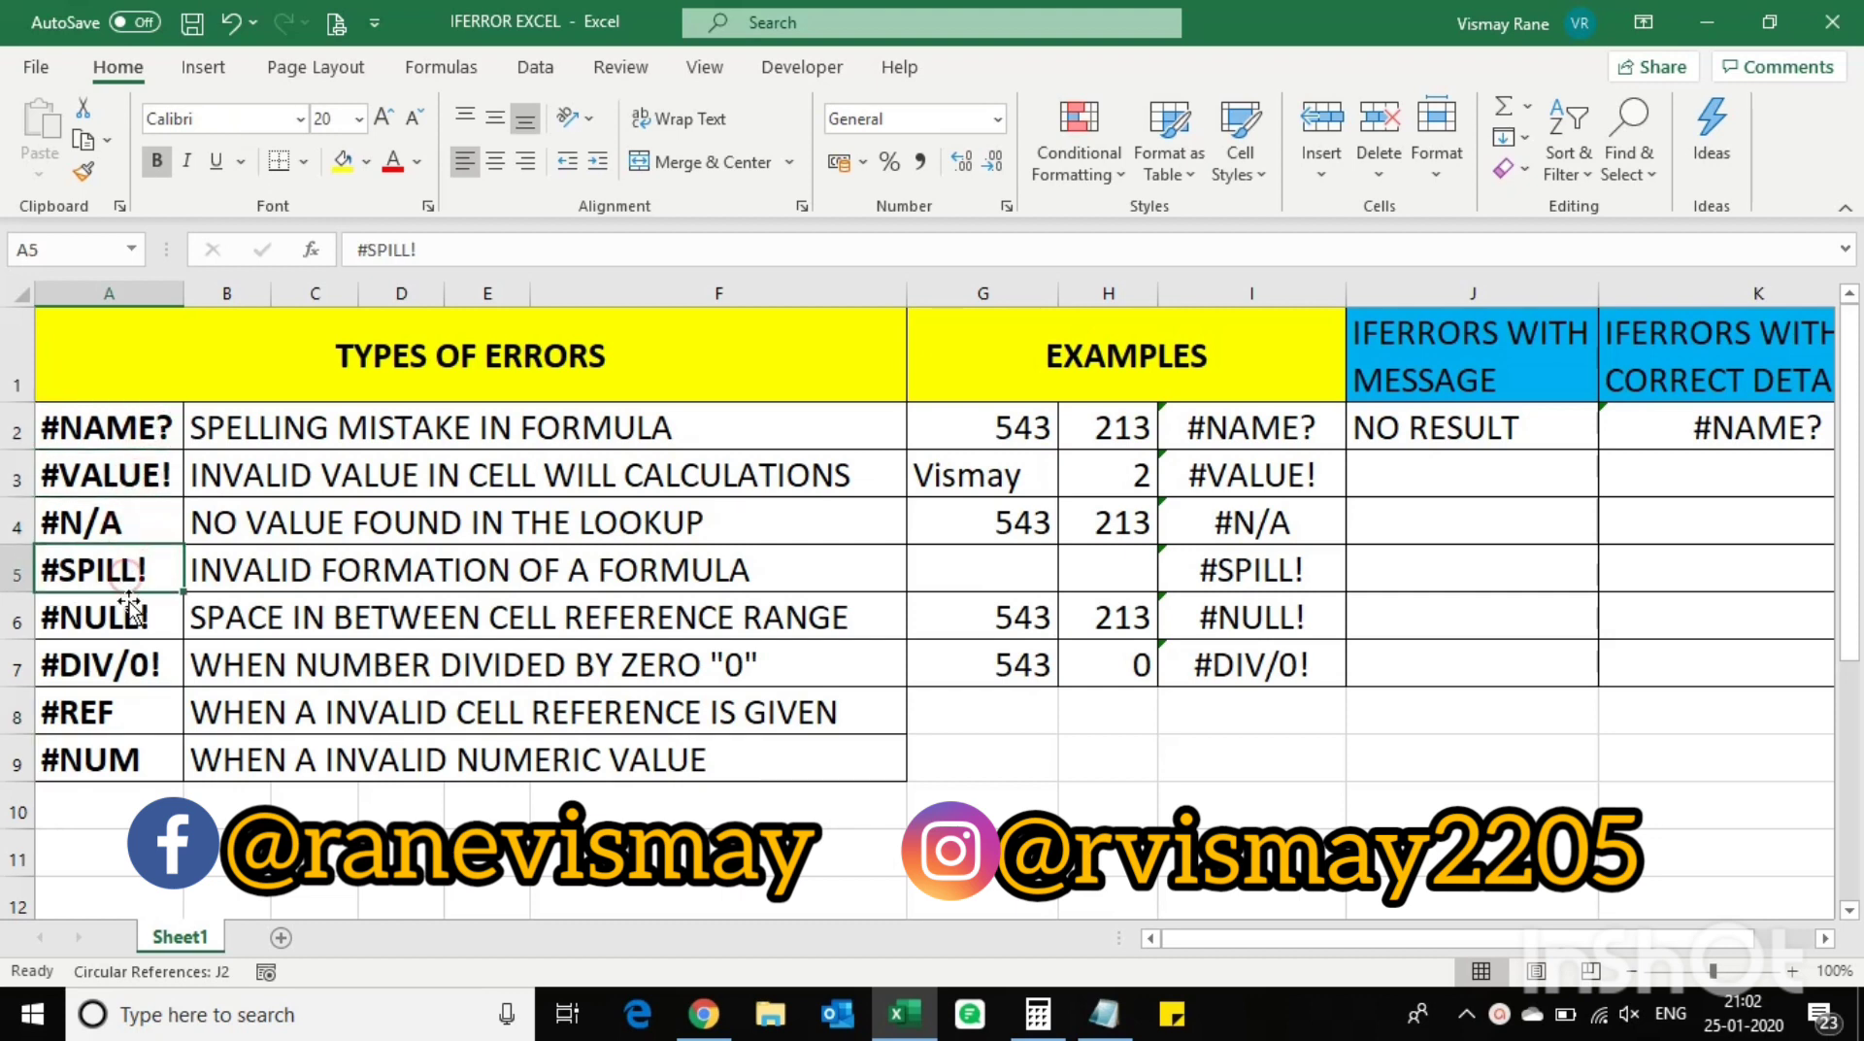
{"action": "left_click", "coordinate": [128, 613]}
{"action": "left_click", "coordinate": [117, 670]}
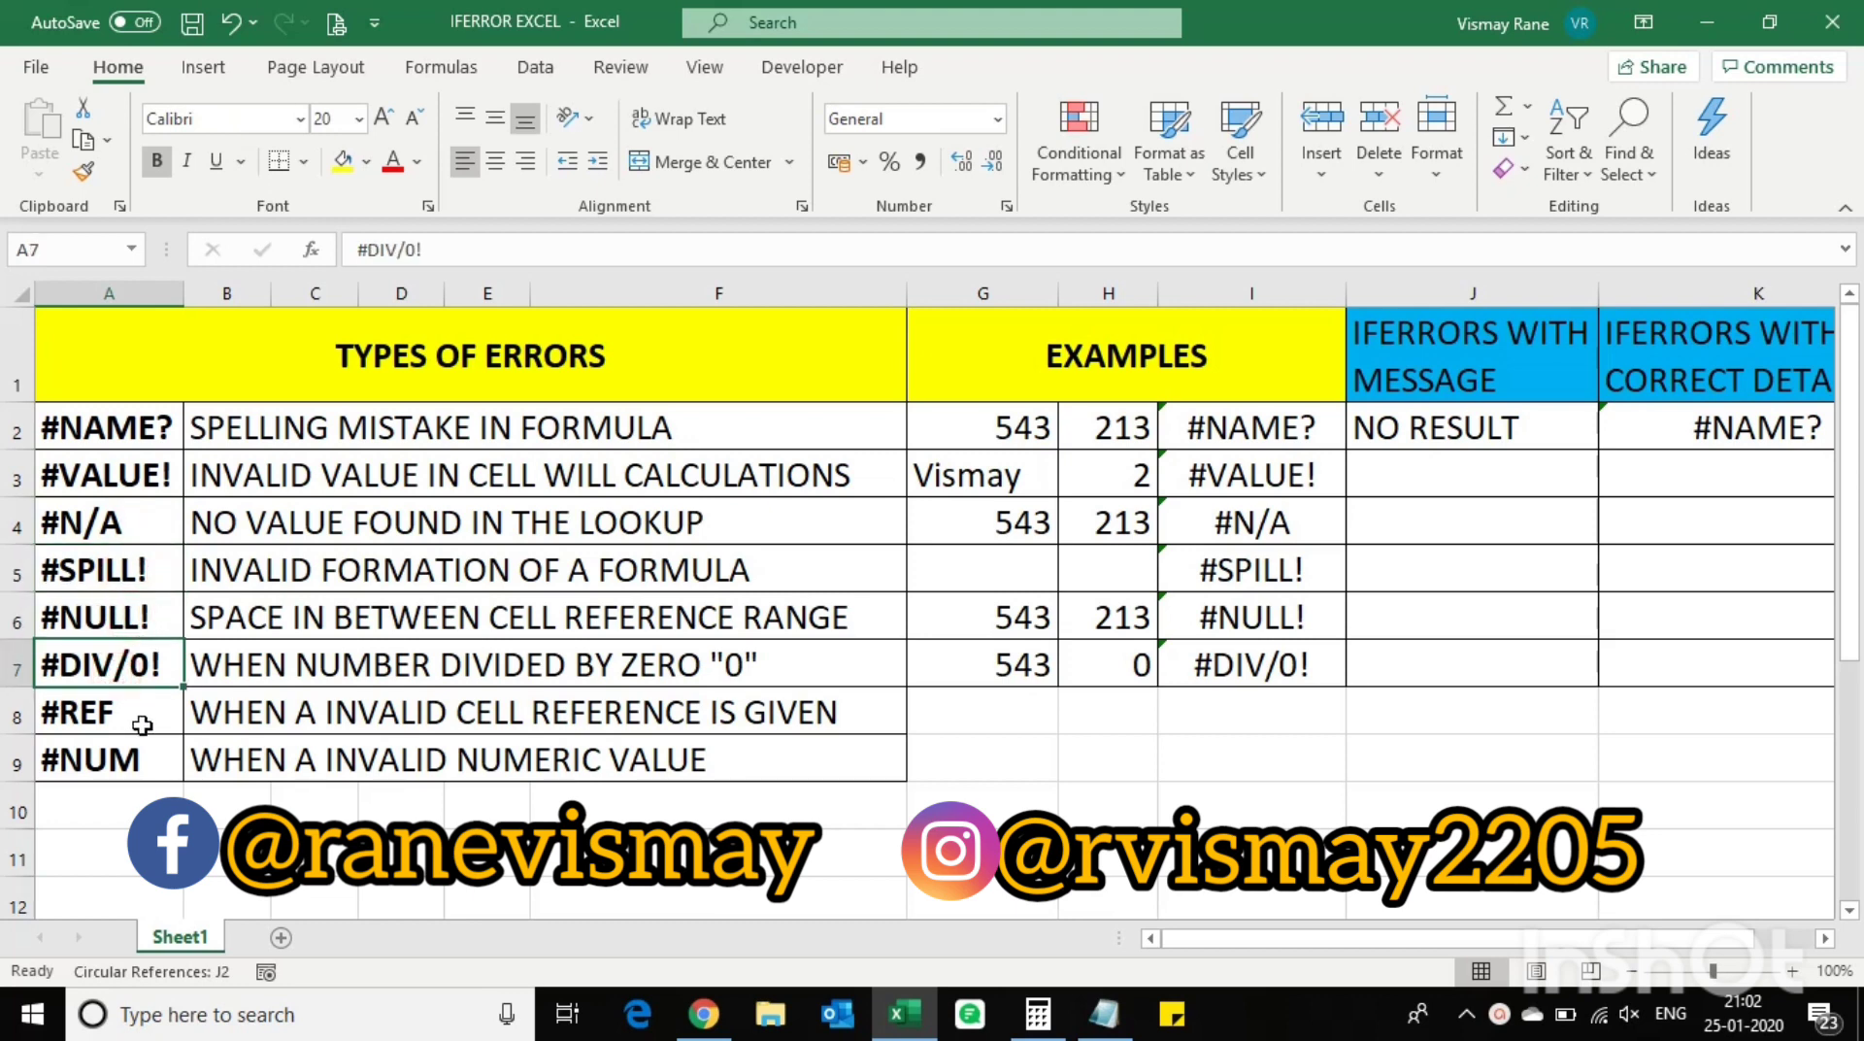
{"action": "left_click", "coordinate": [142, 725]}
{"action": "left_click", "coordinate": [132, 781]}
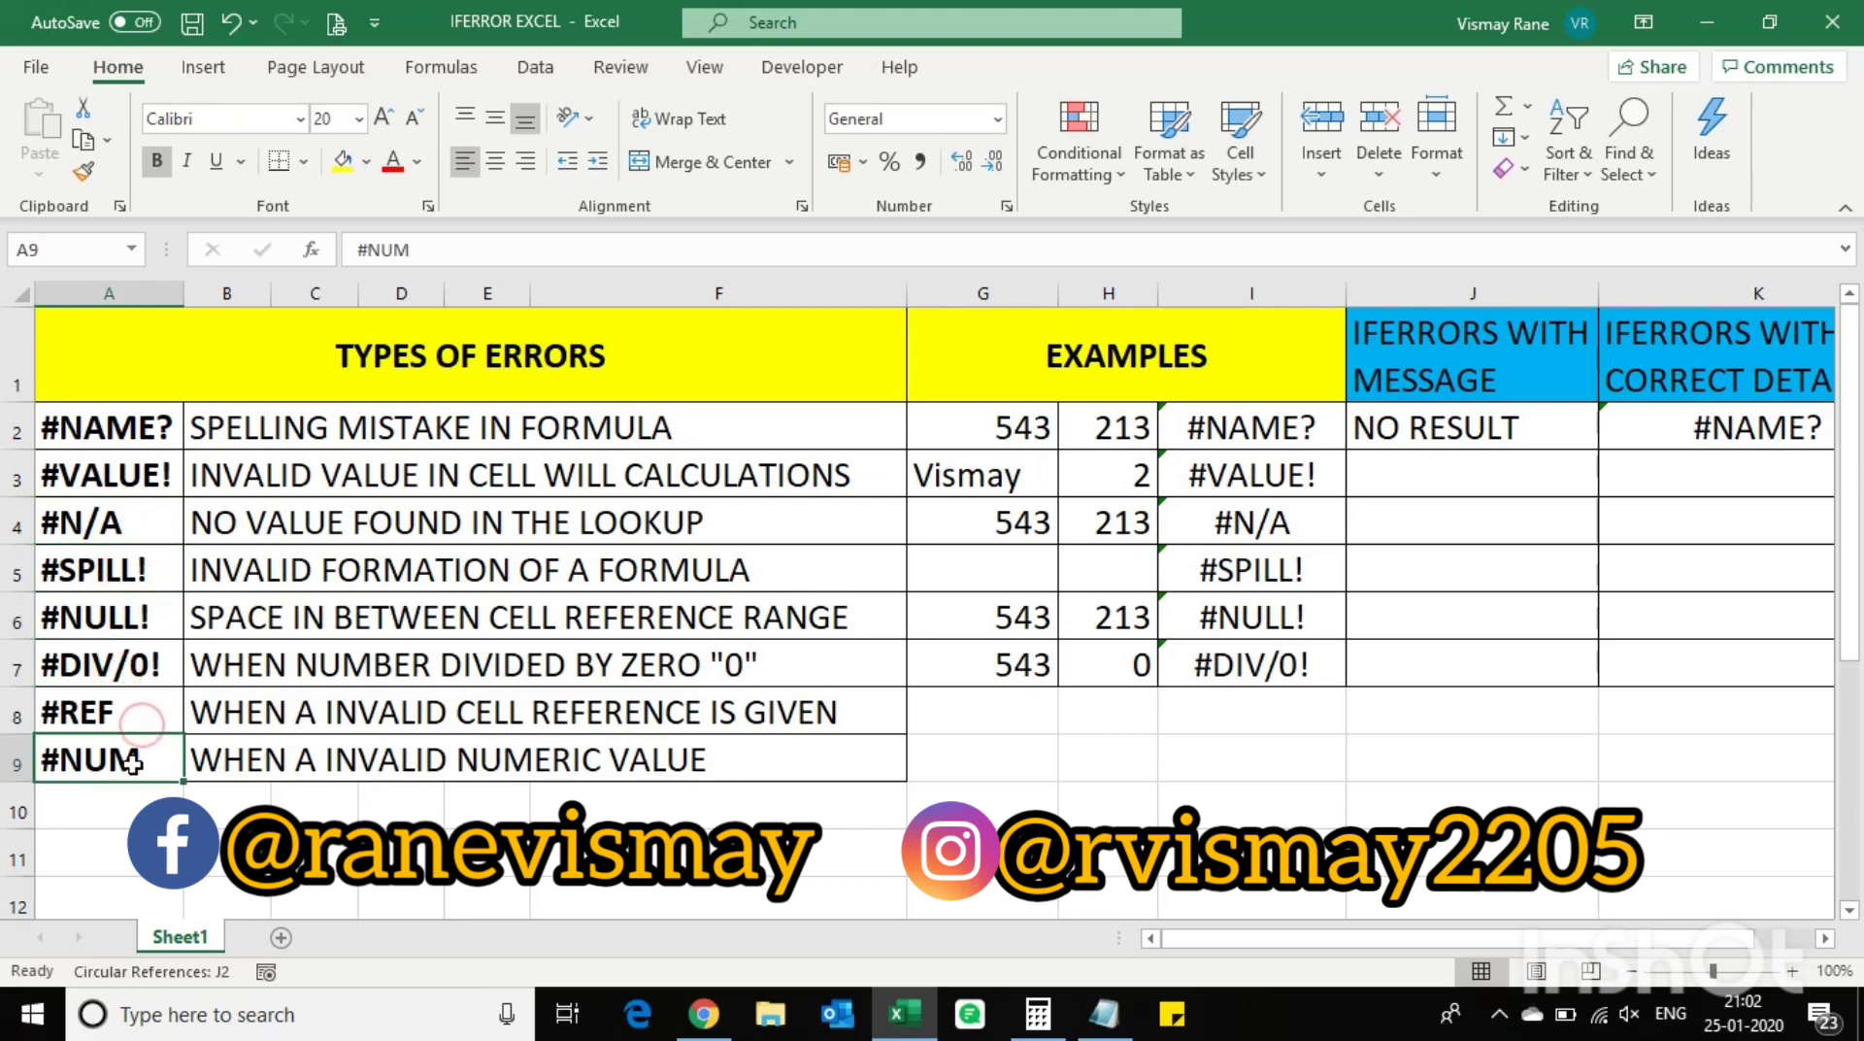
Step: Inspect the formula behind the #NAME? example in cell I2 without changing it
{"action": "left_click", "coordinate": [1272, 424]}
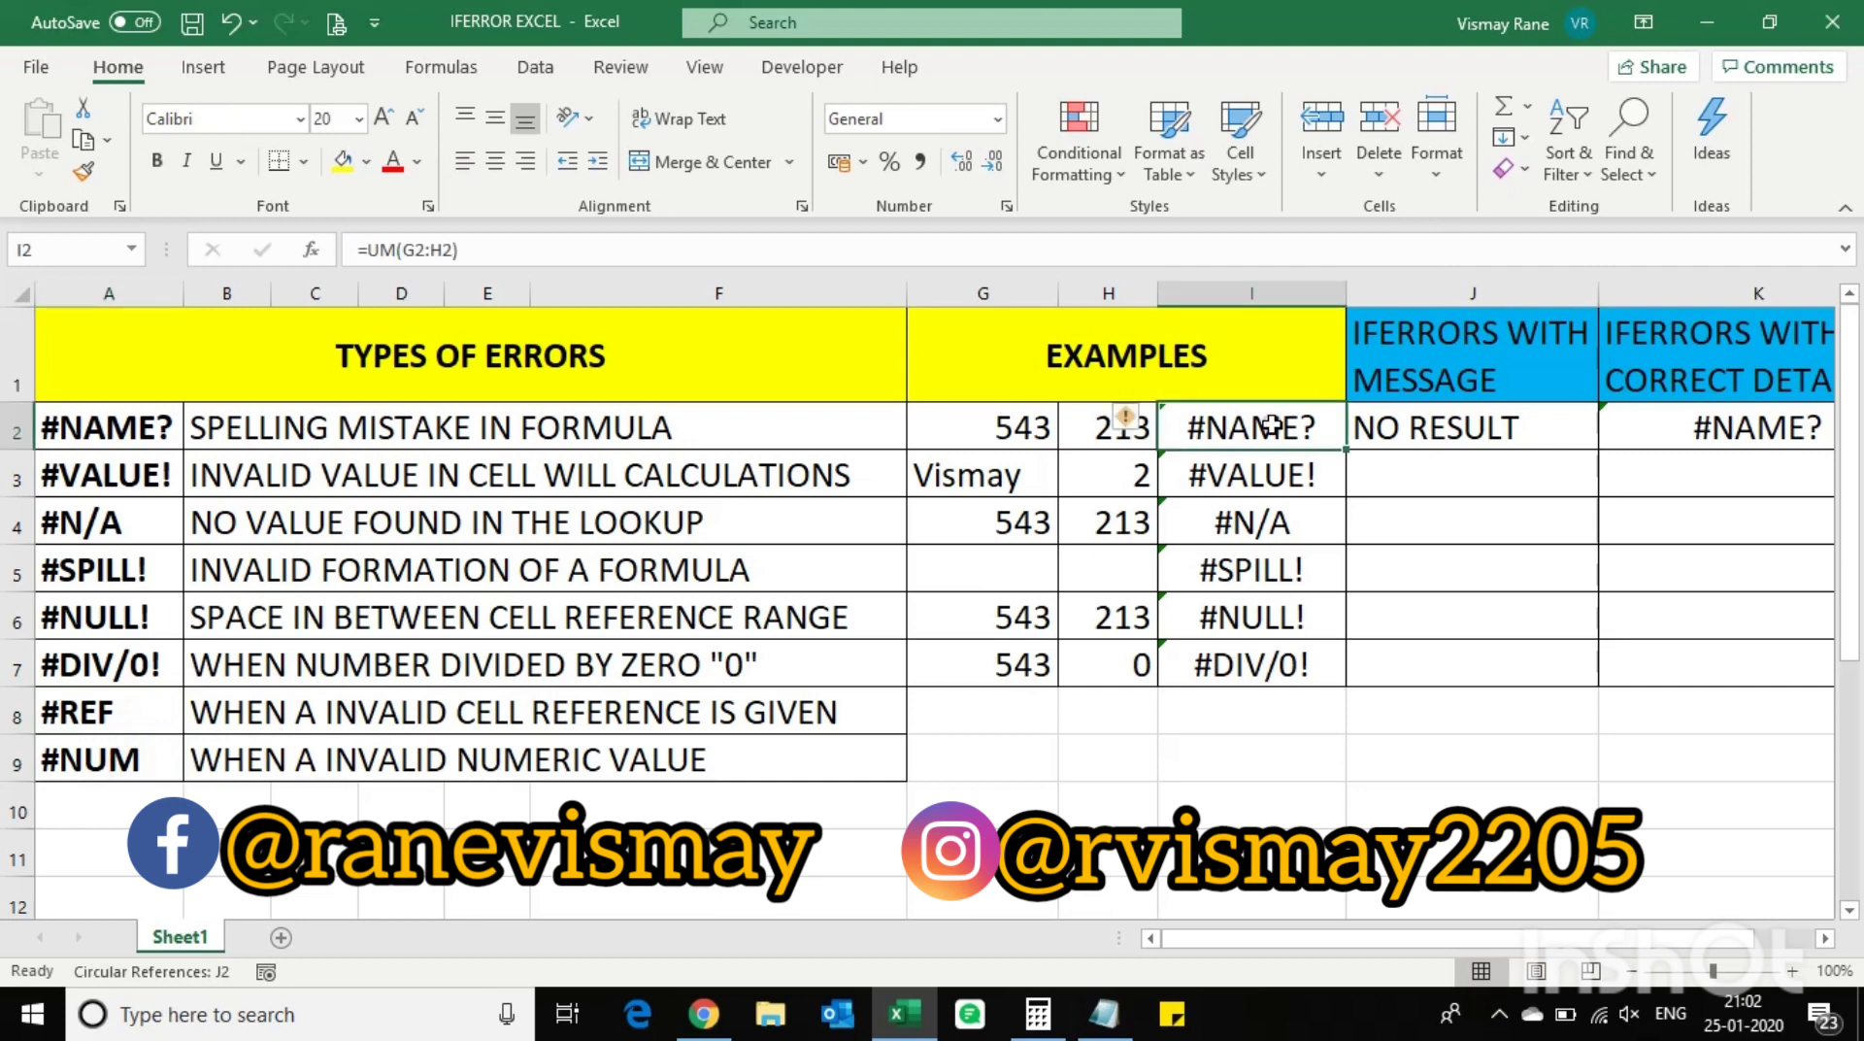
{"action": "left_click", "coordinate": [366, 238]}
{"action": "key", "text": "Escape"}
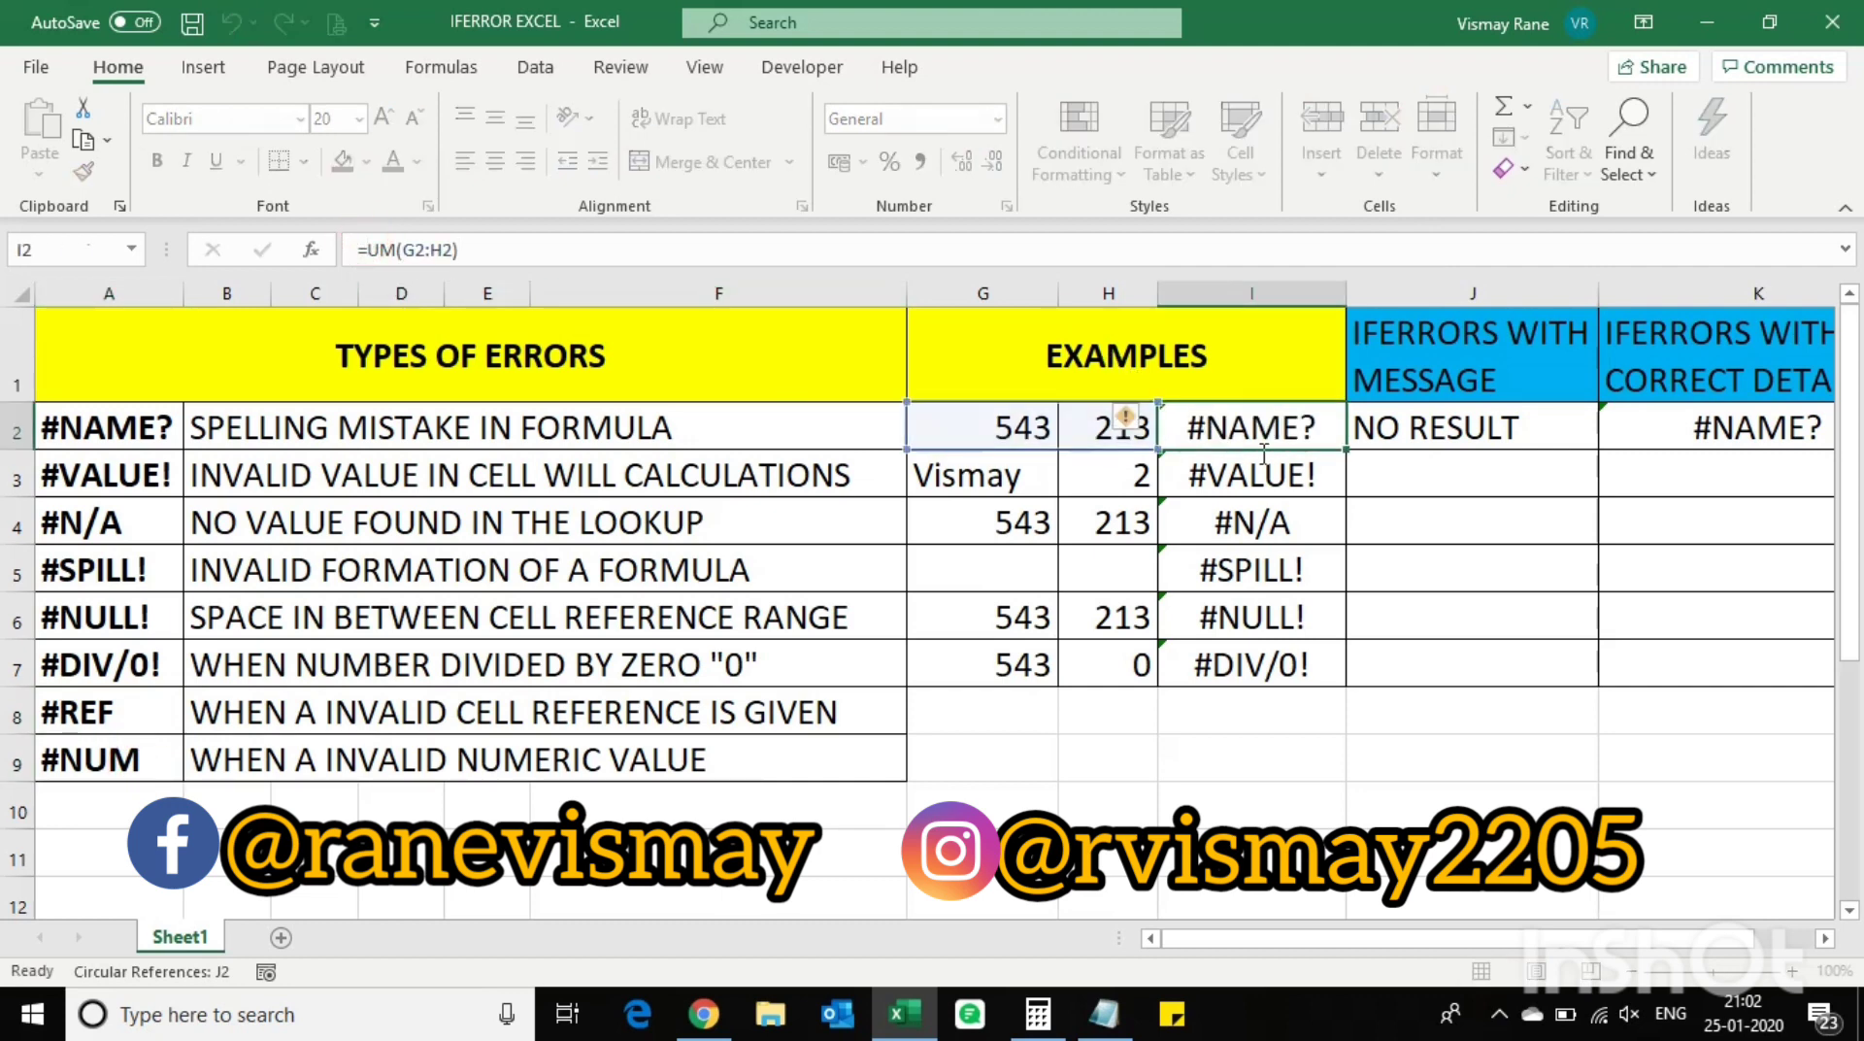
{"action": "key", "text": "XF86AudioMute"}
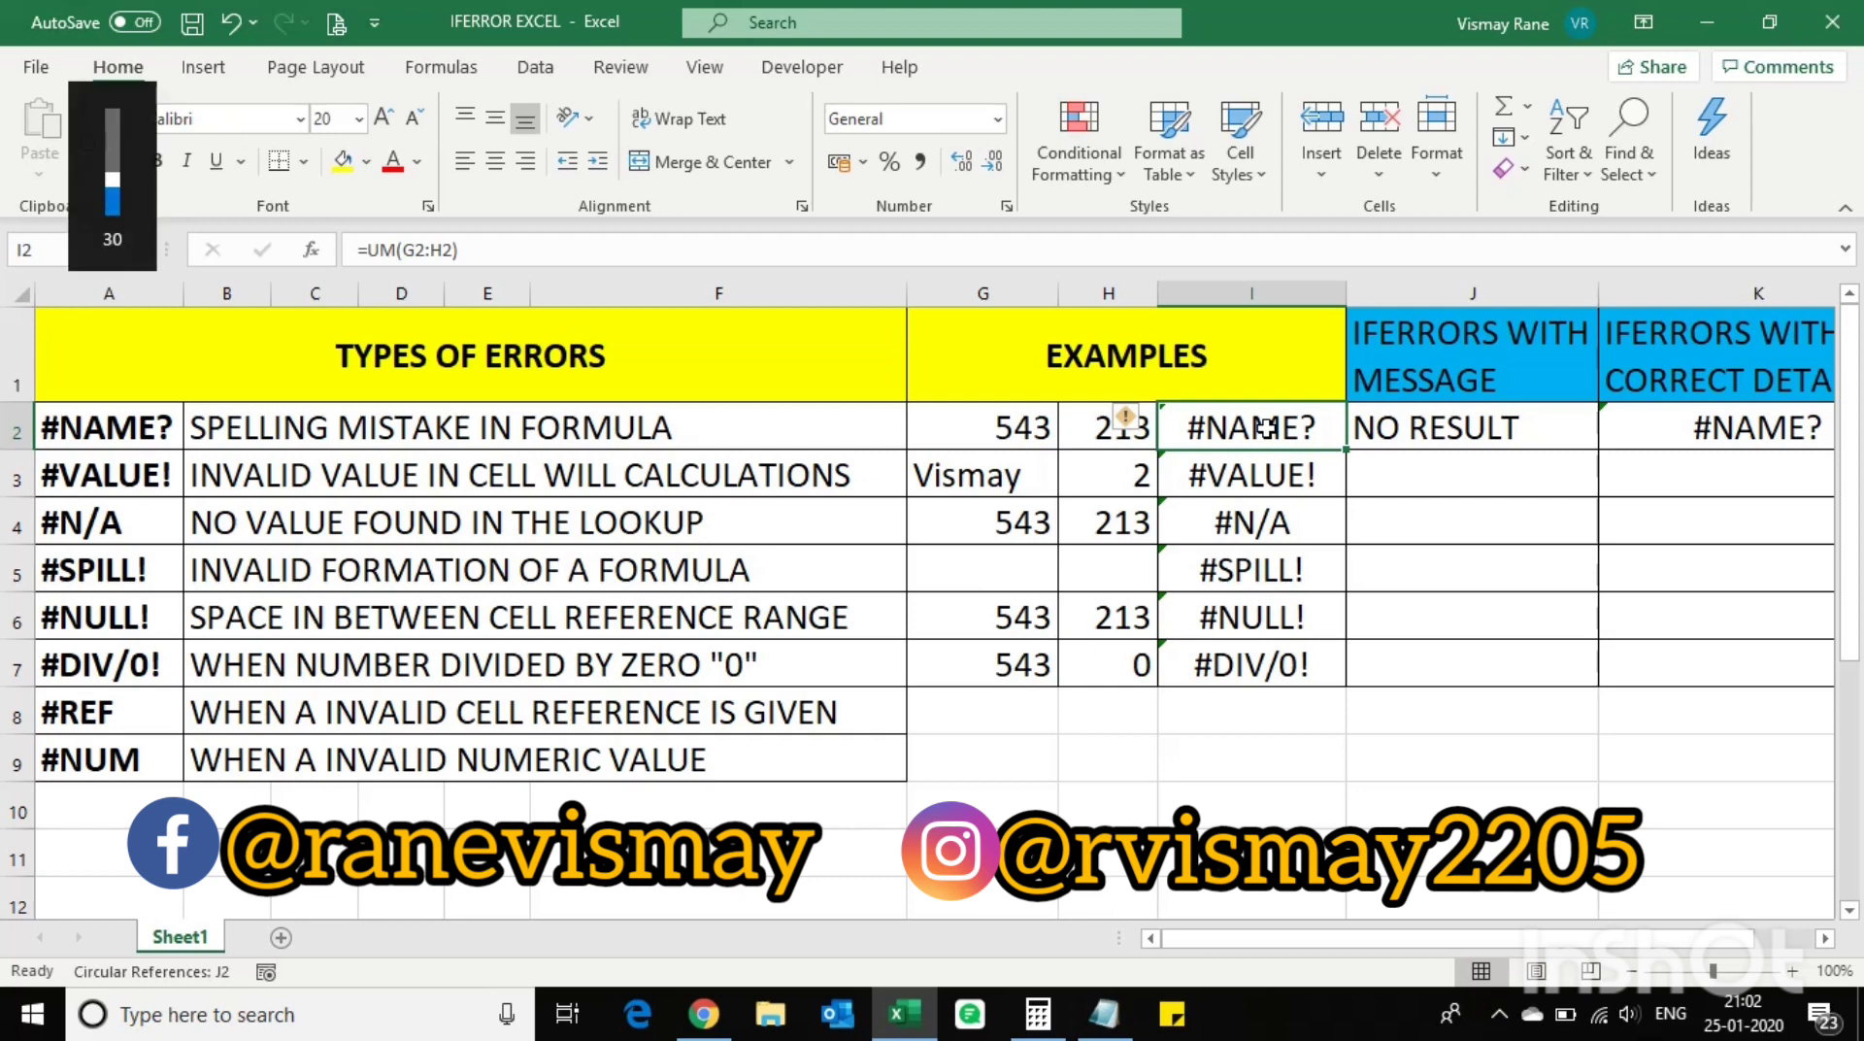
{"action": "key", "text": "F2"}
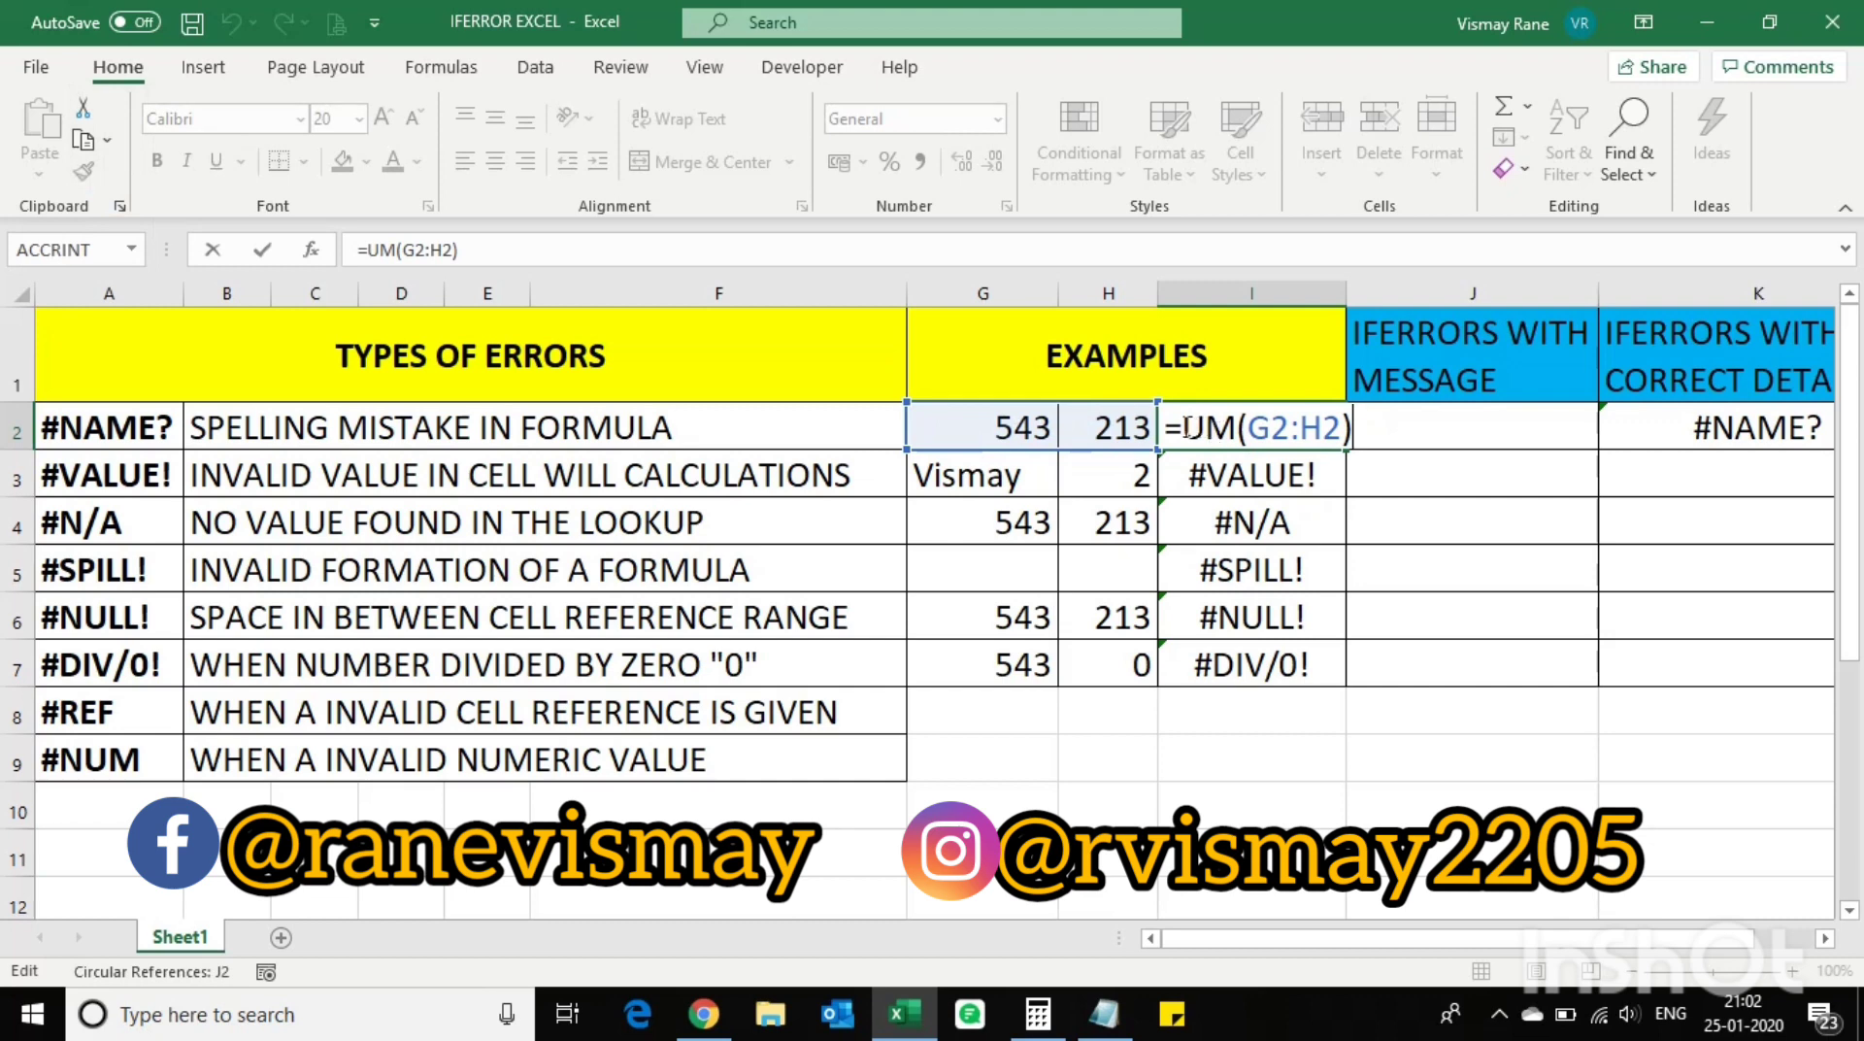
Step: Examine the #VALUE! example in I3 together with its source cells G3 and H3
{"action": "left_click", "coordinate": [1306, 482]}
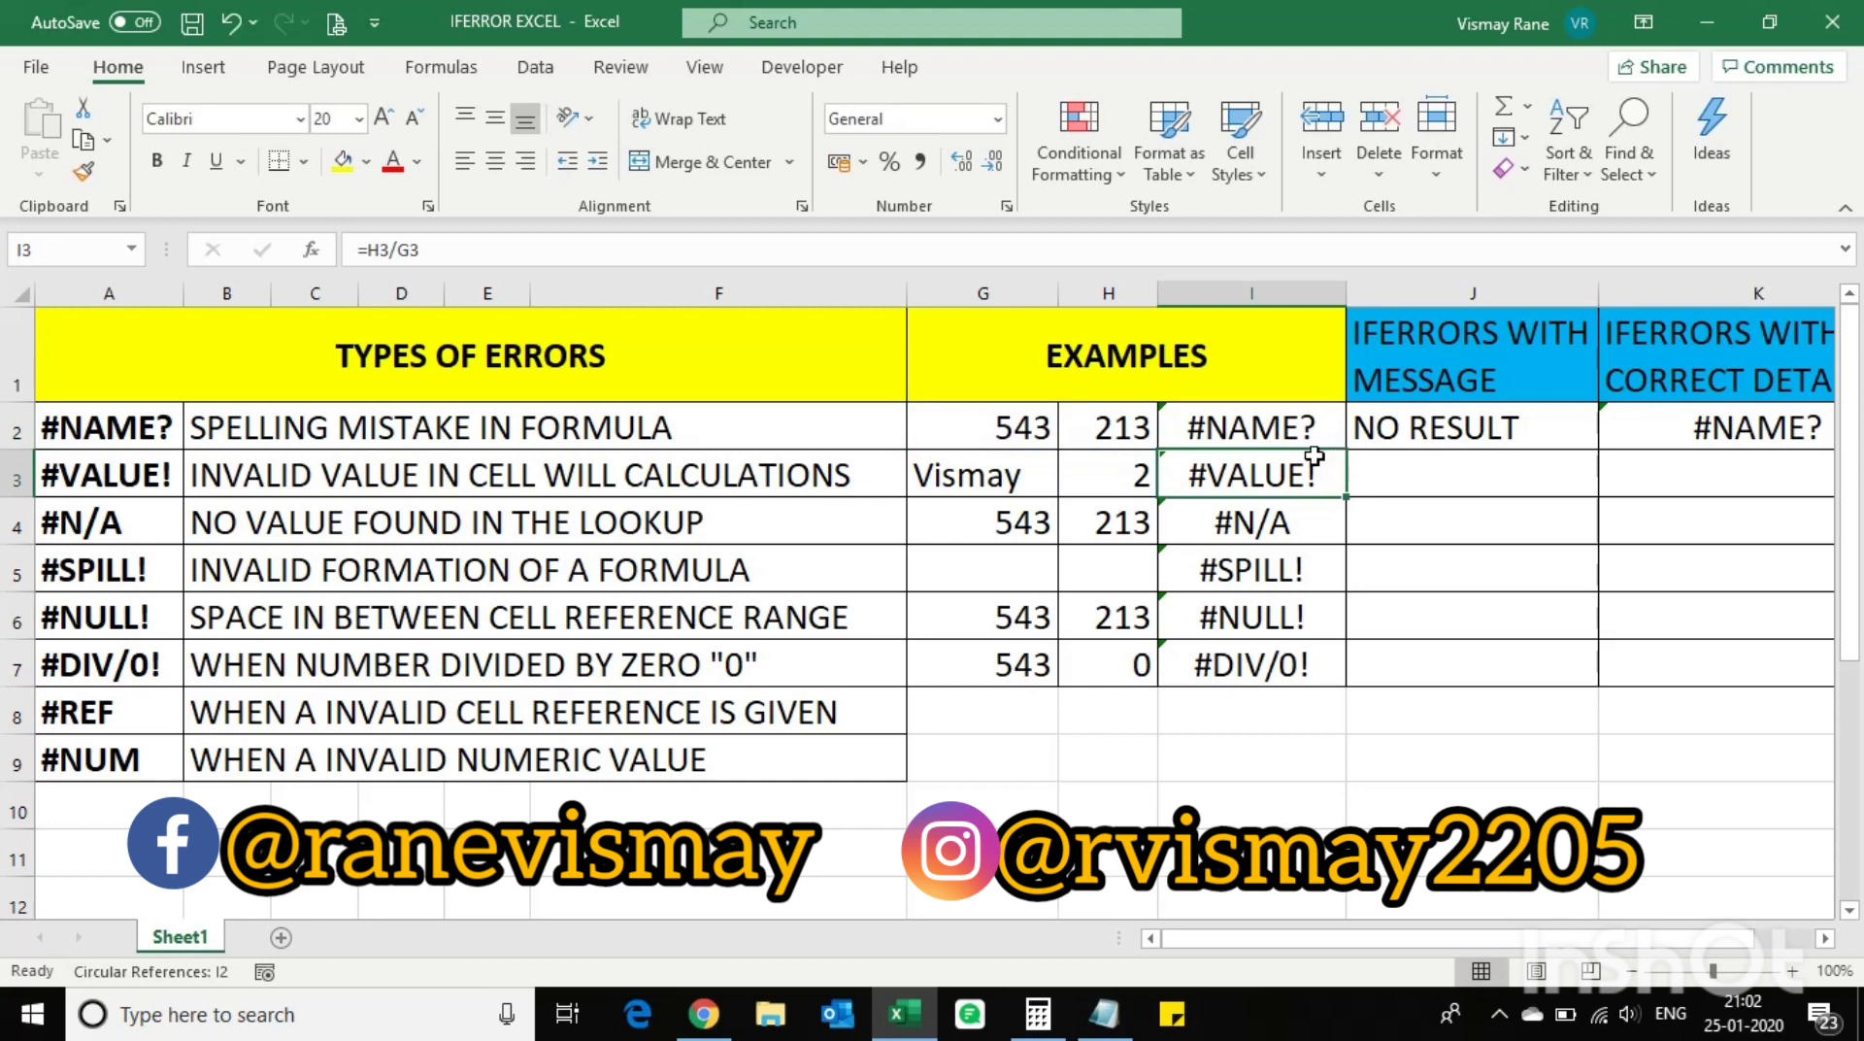
{"action": "left_click", "coordinate": [987, 491]}
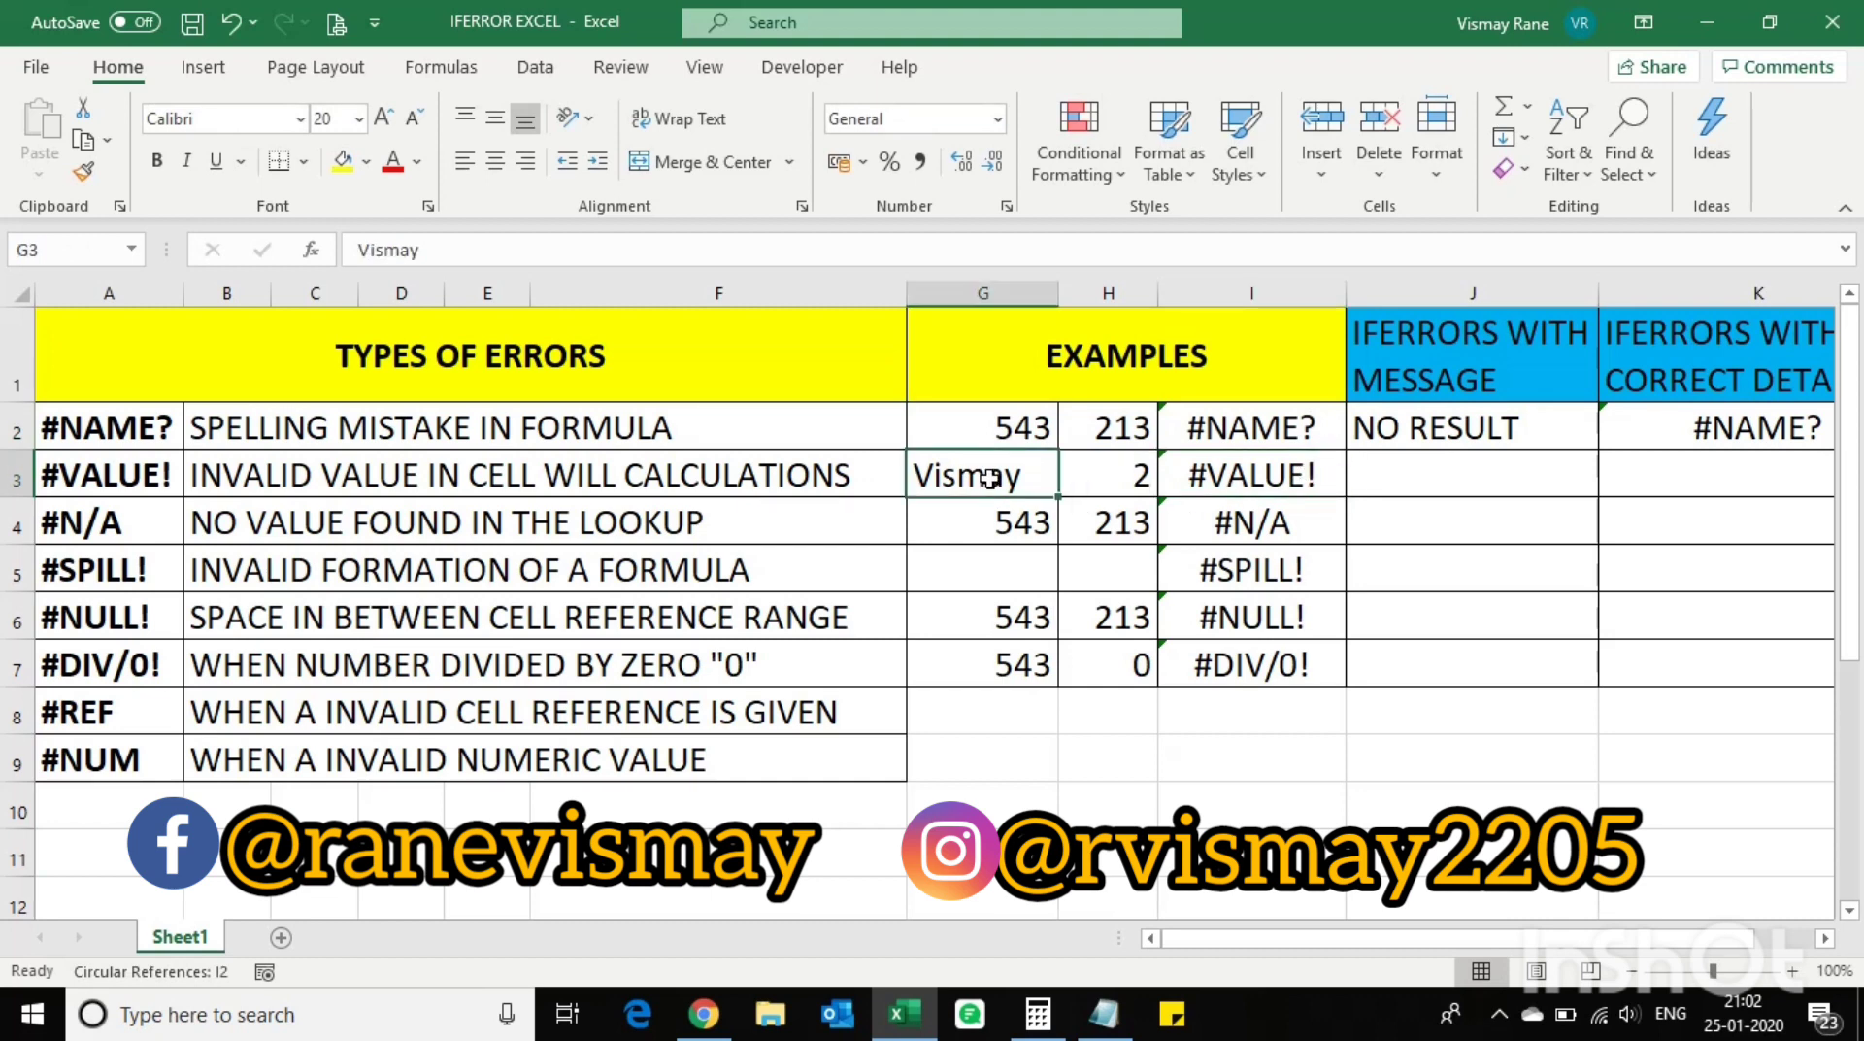
{"action": "left_click", "coordinate": [1114, 470]}
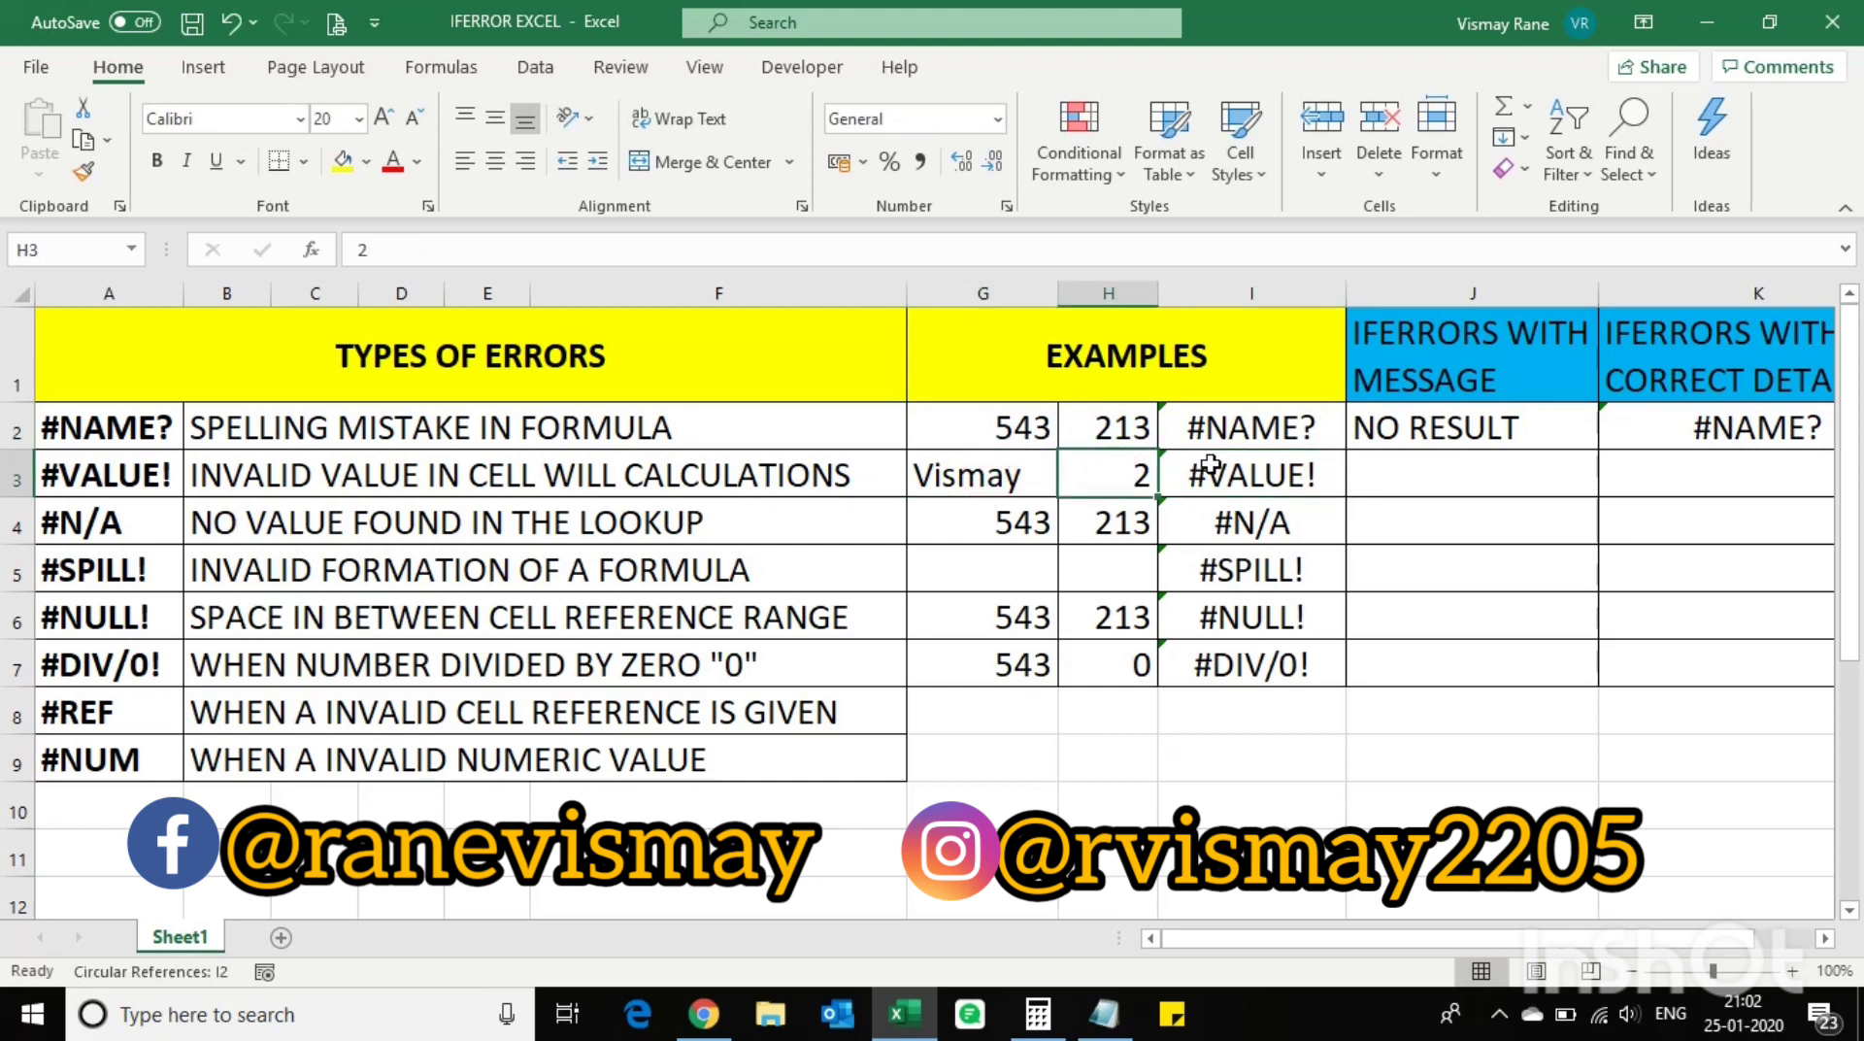
{"action": "left_click", "coordinate": [1312, 458]}
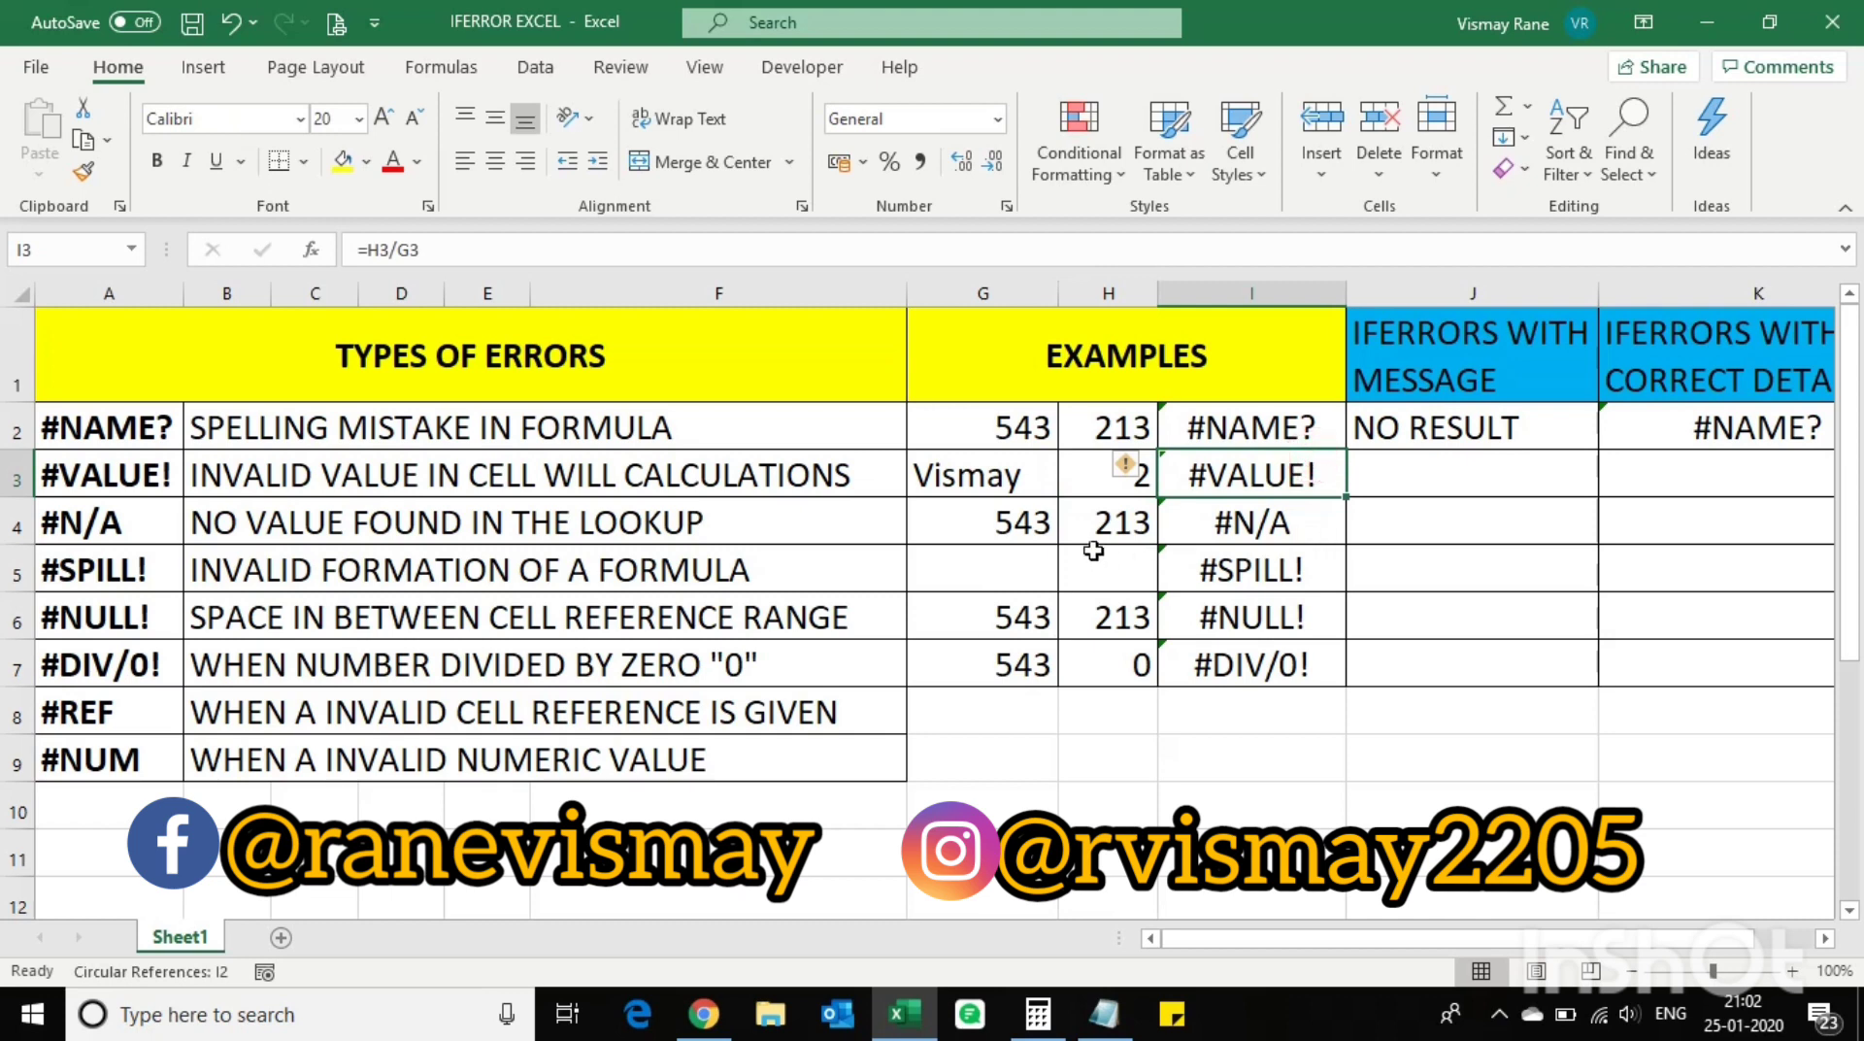
Step: Inspect the VLOOKUP formulas behind the #N/A example in I4 and the #SPILL! example in I5
{"action": "left_click", "coordinate": [1272, 527]}
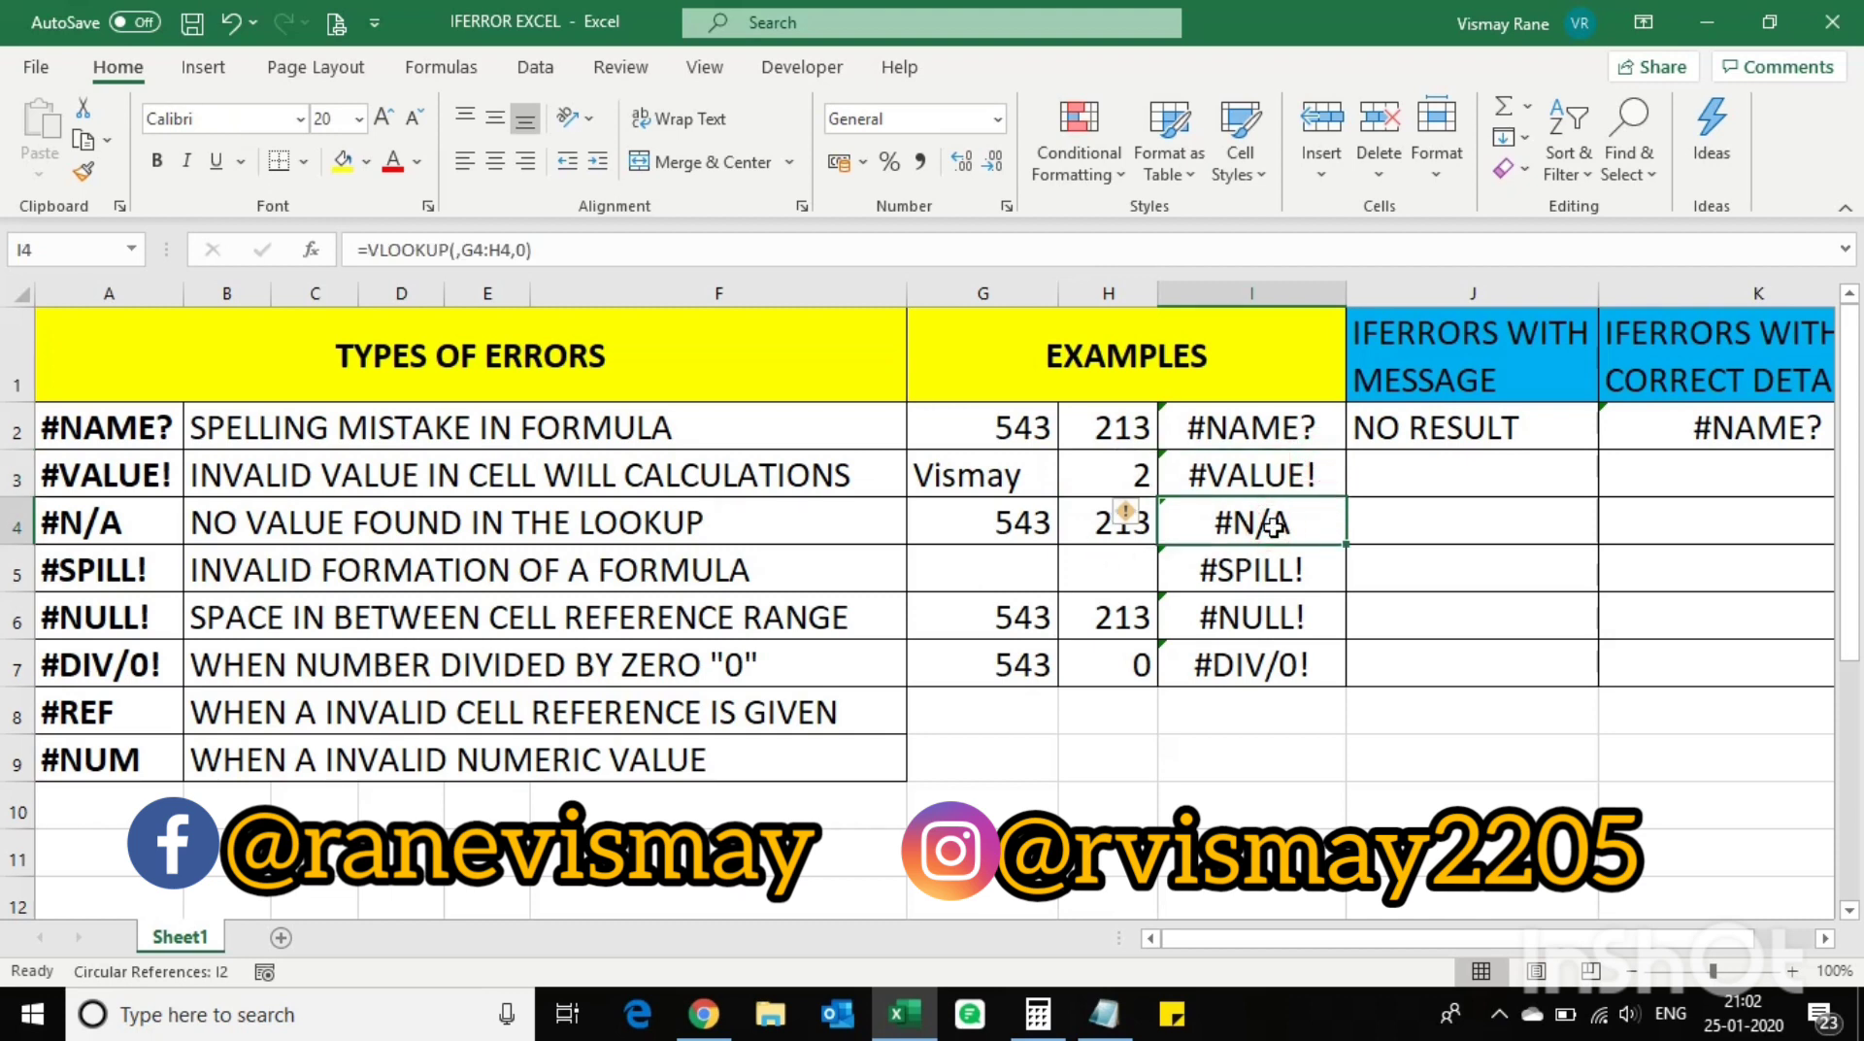
{"action": "double_click", "coordinate": [1272, 527]}
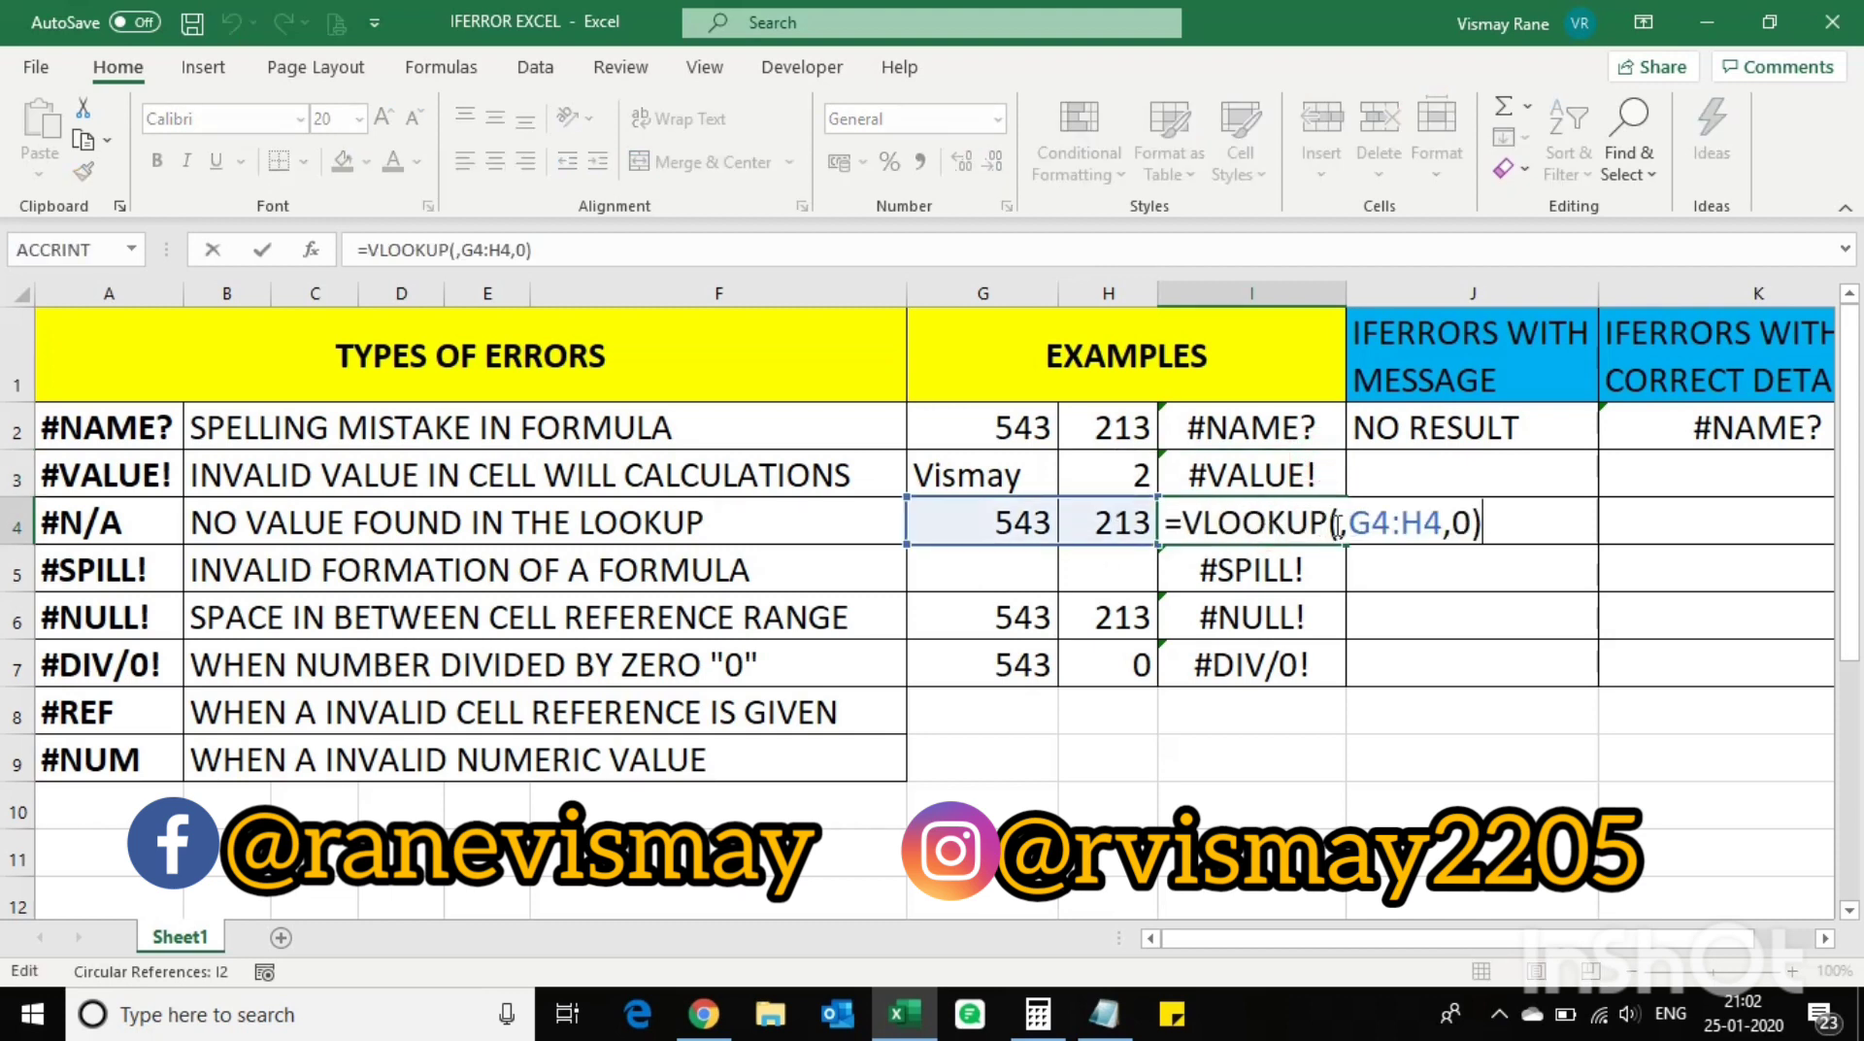
{"action": "key", "text": "Escape"}
{"action": "left_click", "coordinate": [1289, 556]}
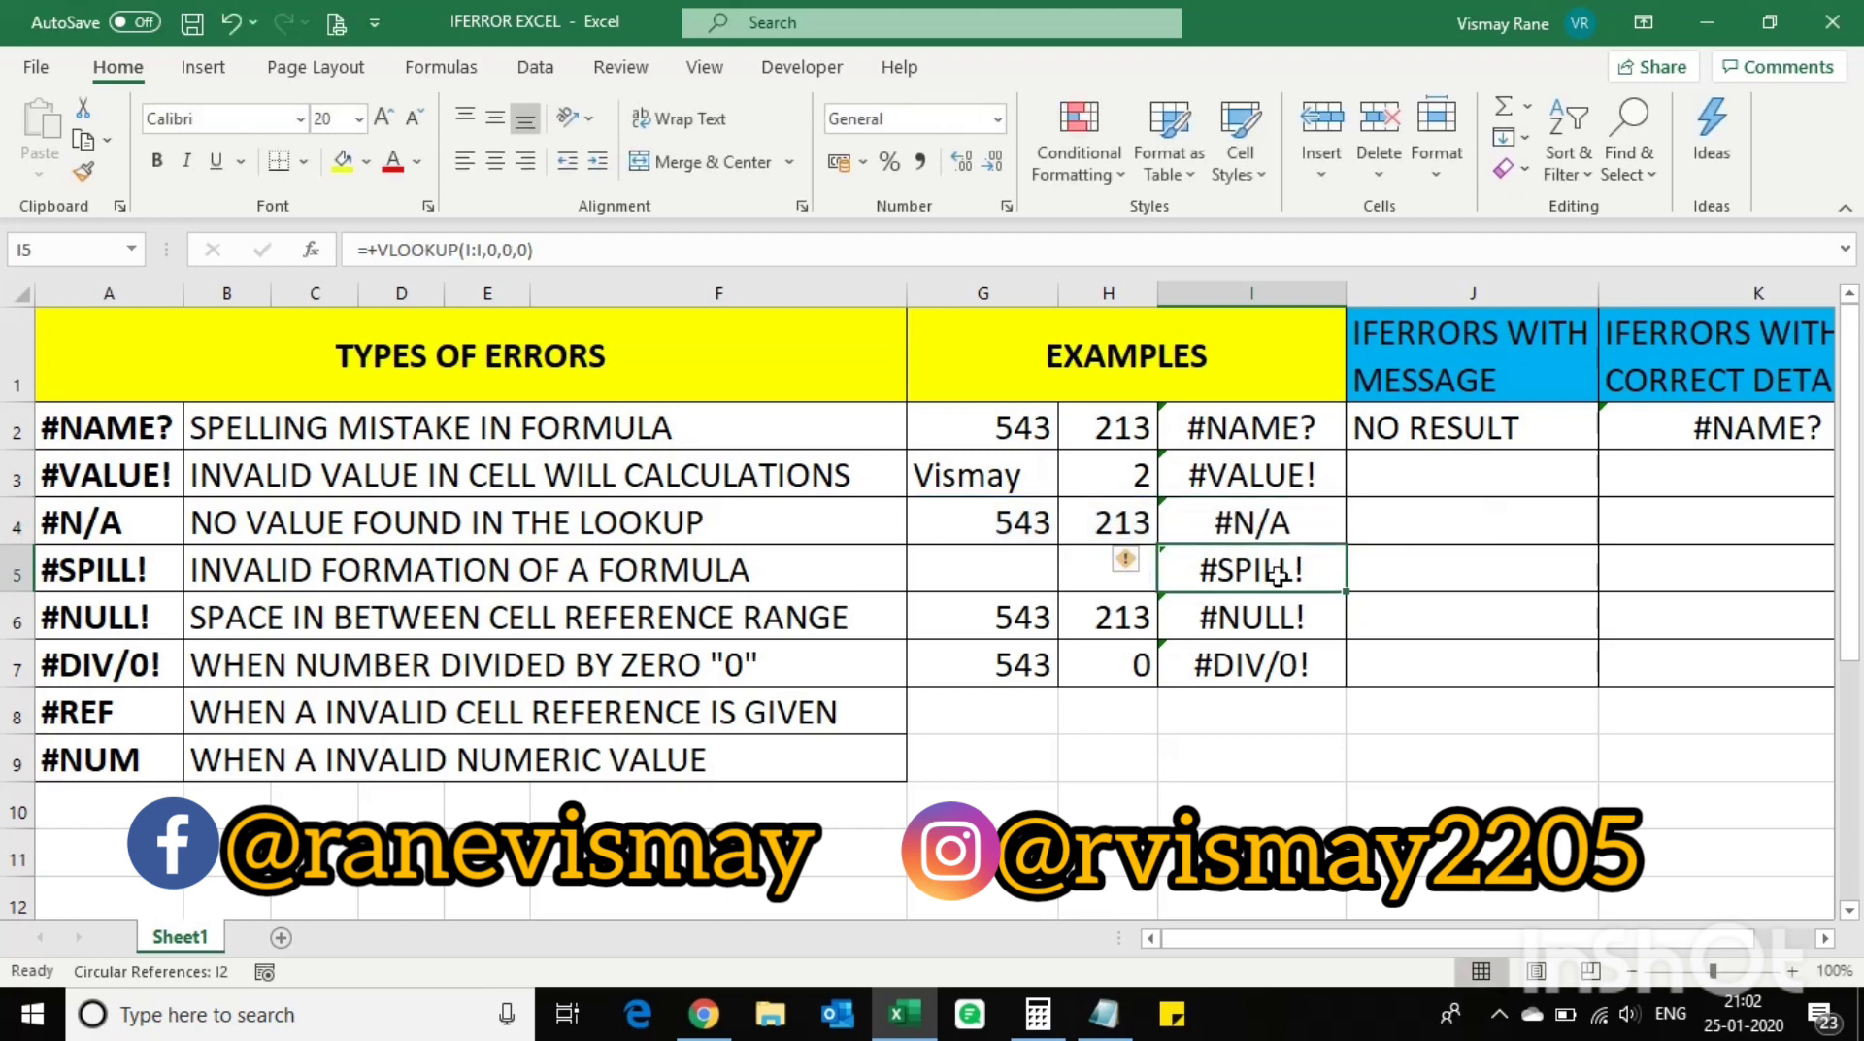
{"action": "double_click", "coordinate": [1274, 573]}
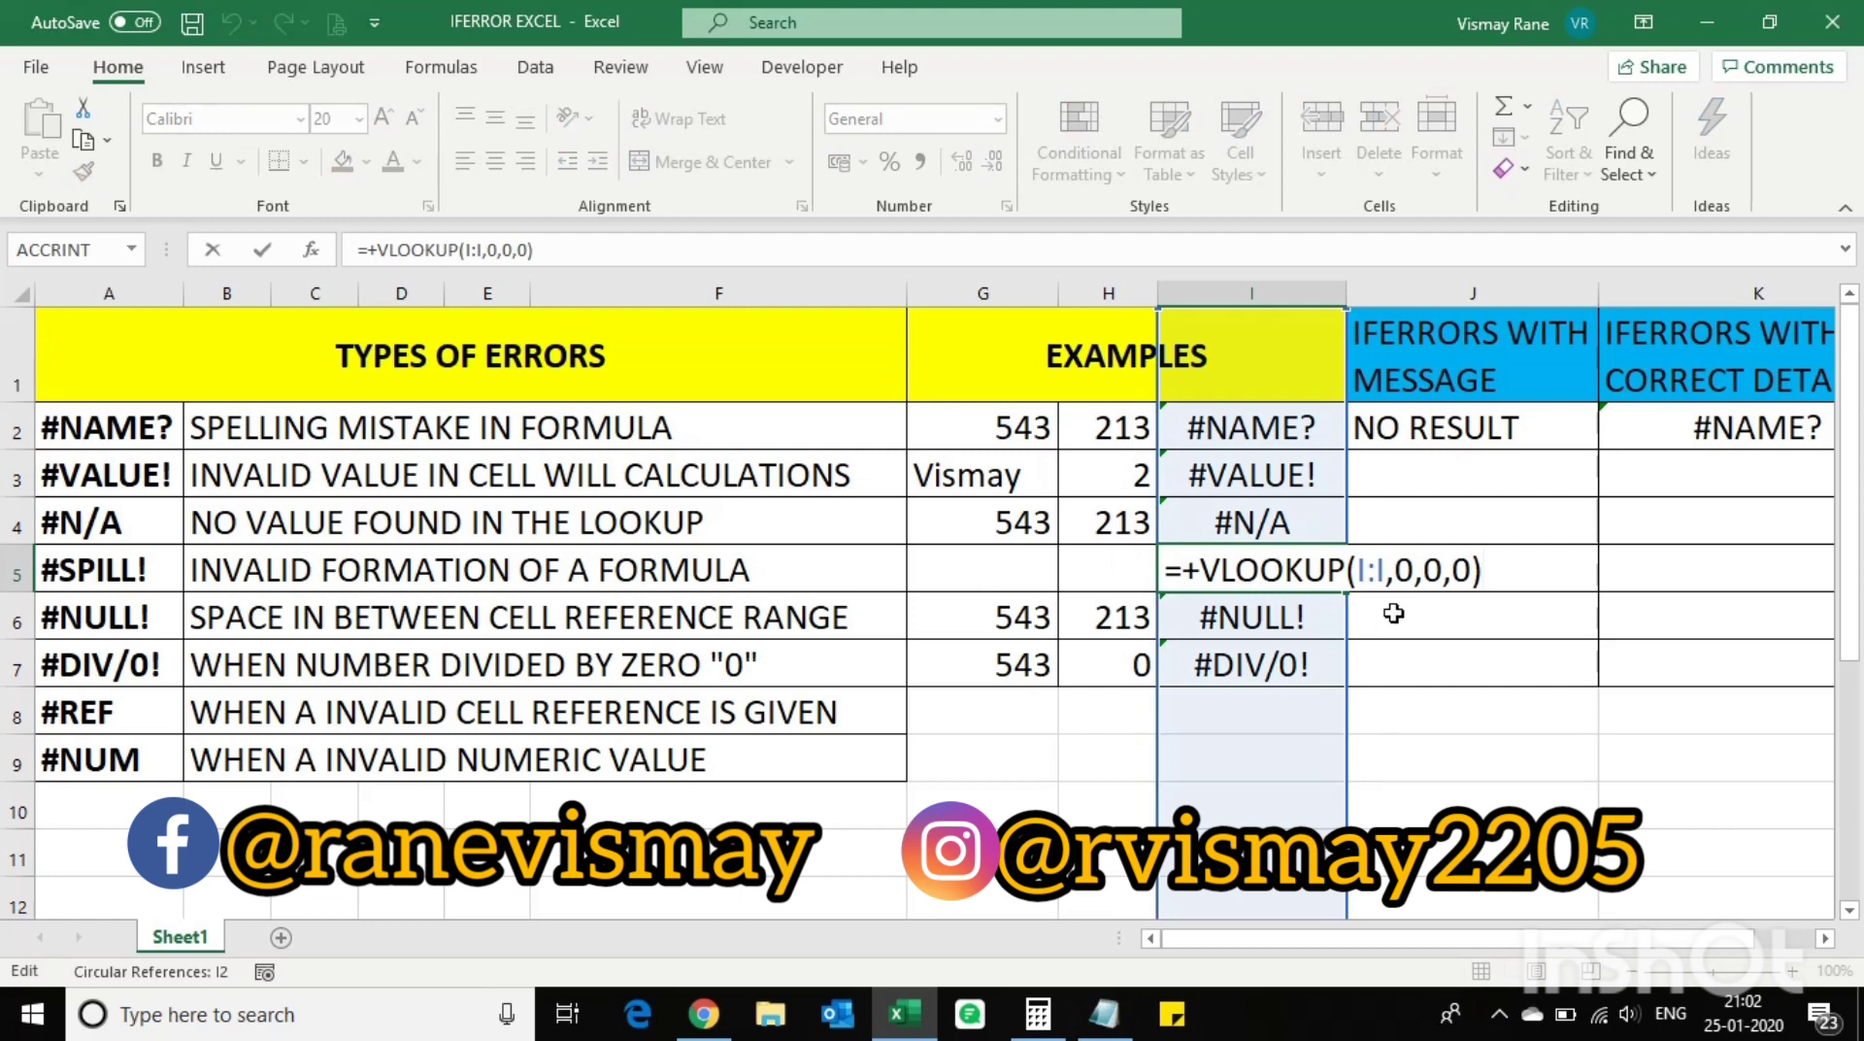
{"action": "key", "text": "Return"}
Step: Inspect the SUM formula in I6, focusing on the space between its references, and leave it unchanged
{"action": "left_click", "coordinate": [1290, 642]}
{"action": "left_click", "coordinate": [1301, 613]}
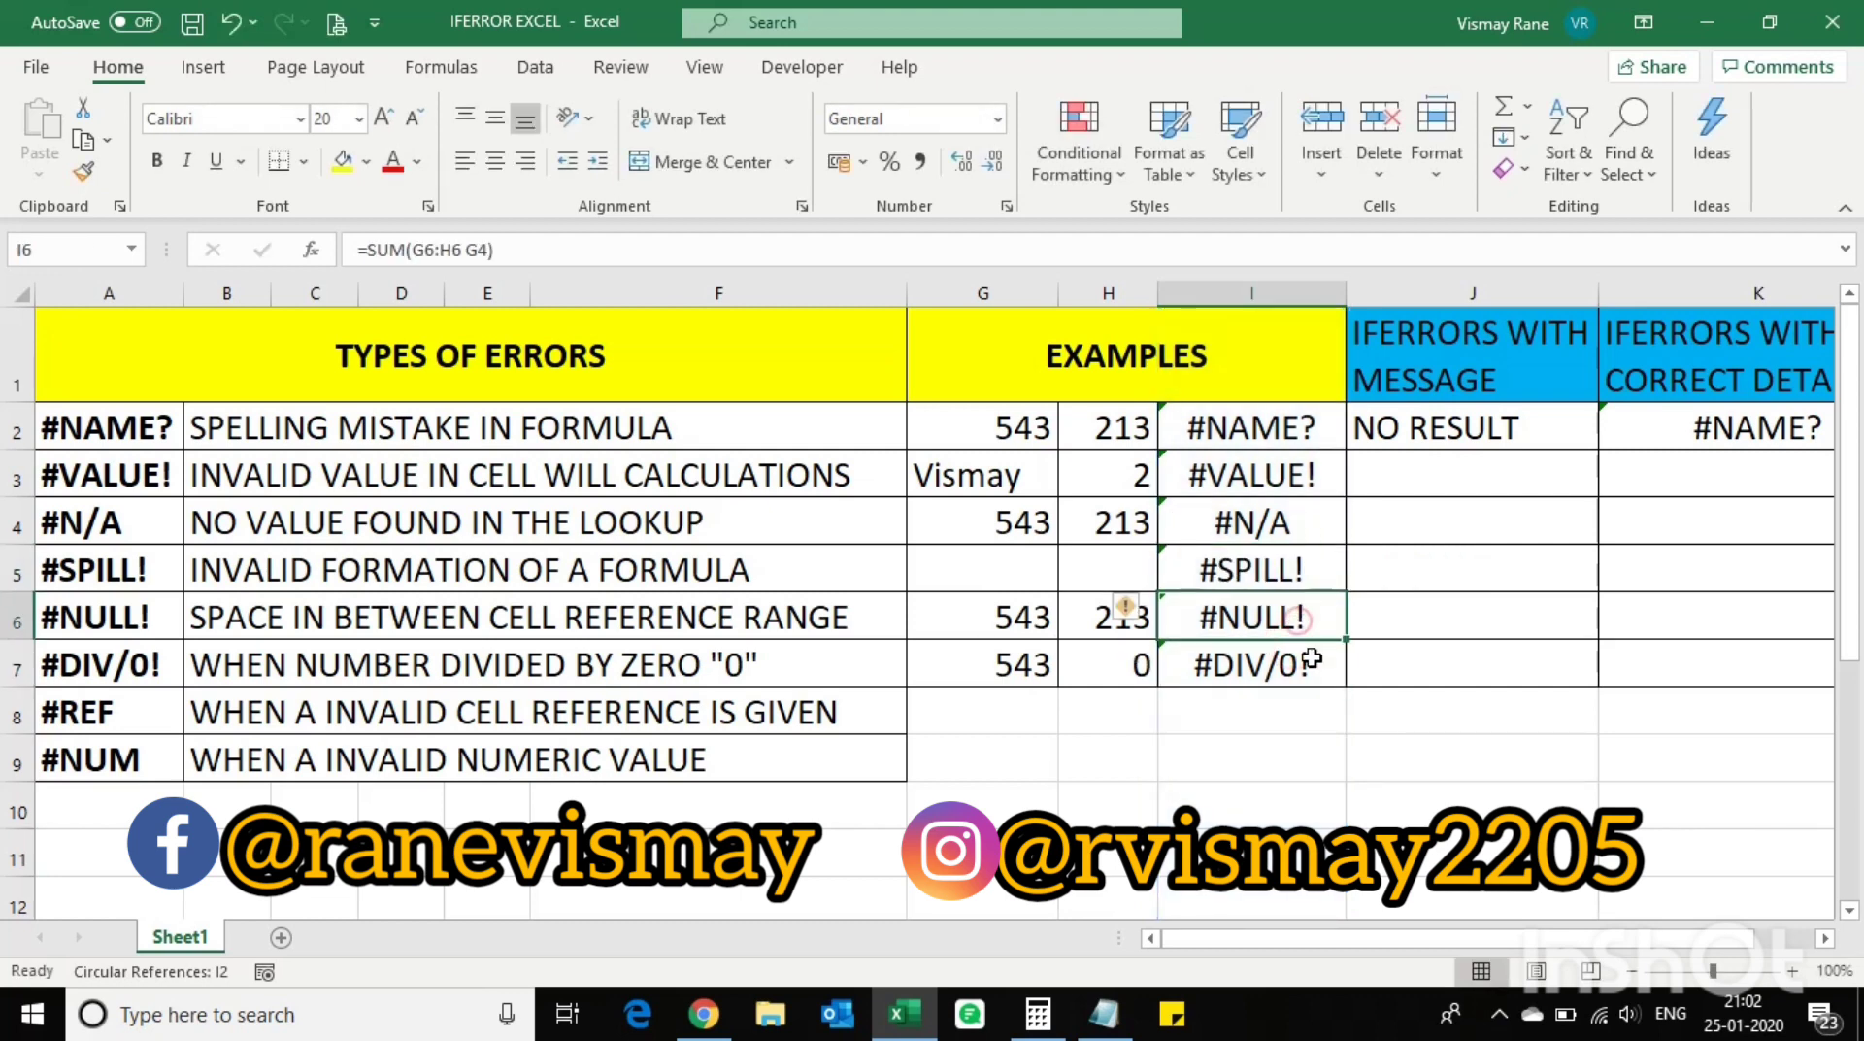
{"action": "double_click", "coordinate": [1314, 609]}
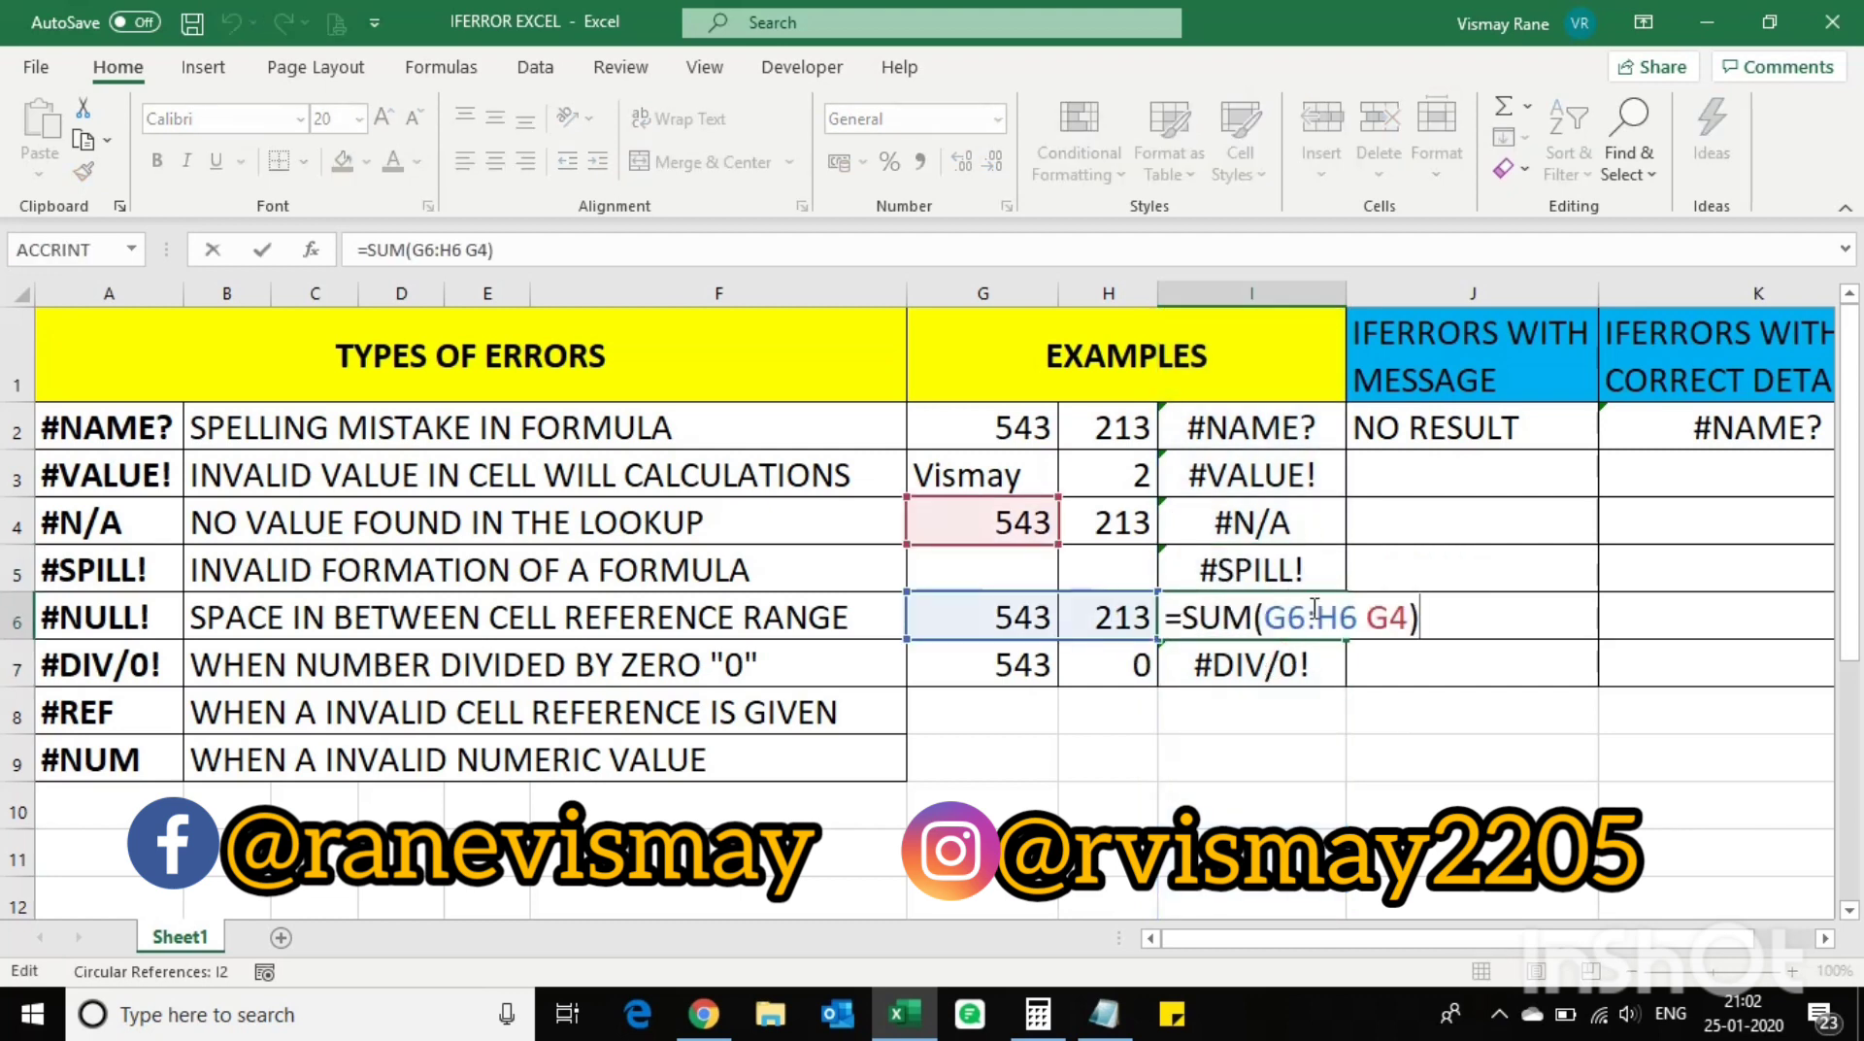
{"action": "left_click", "coordinate": [1362, 617]}
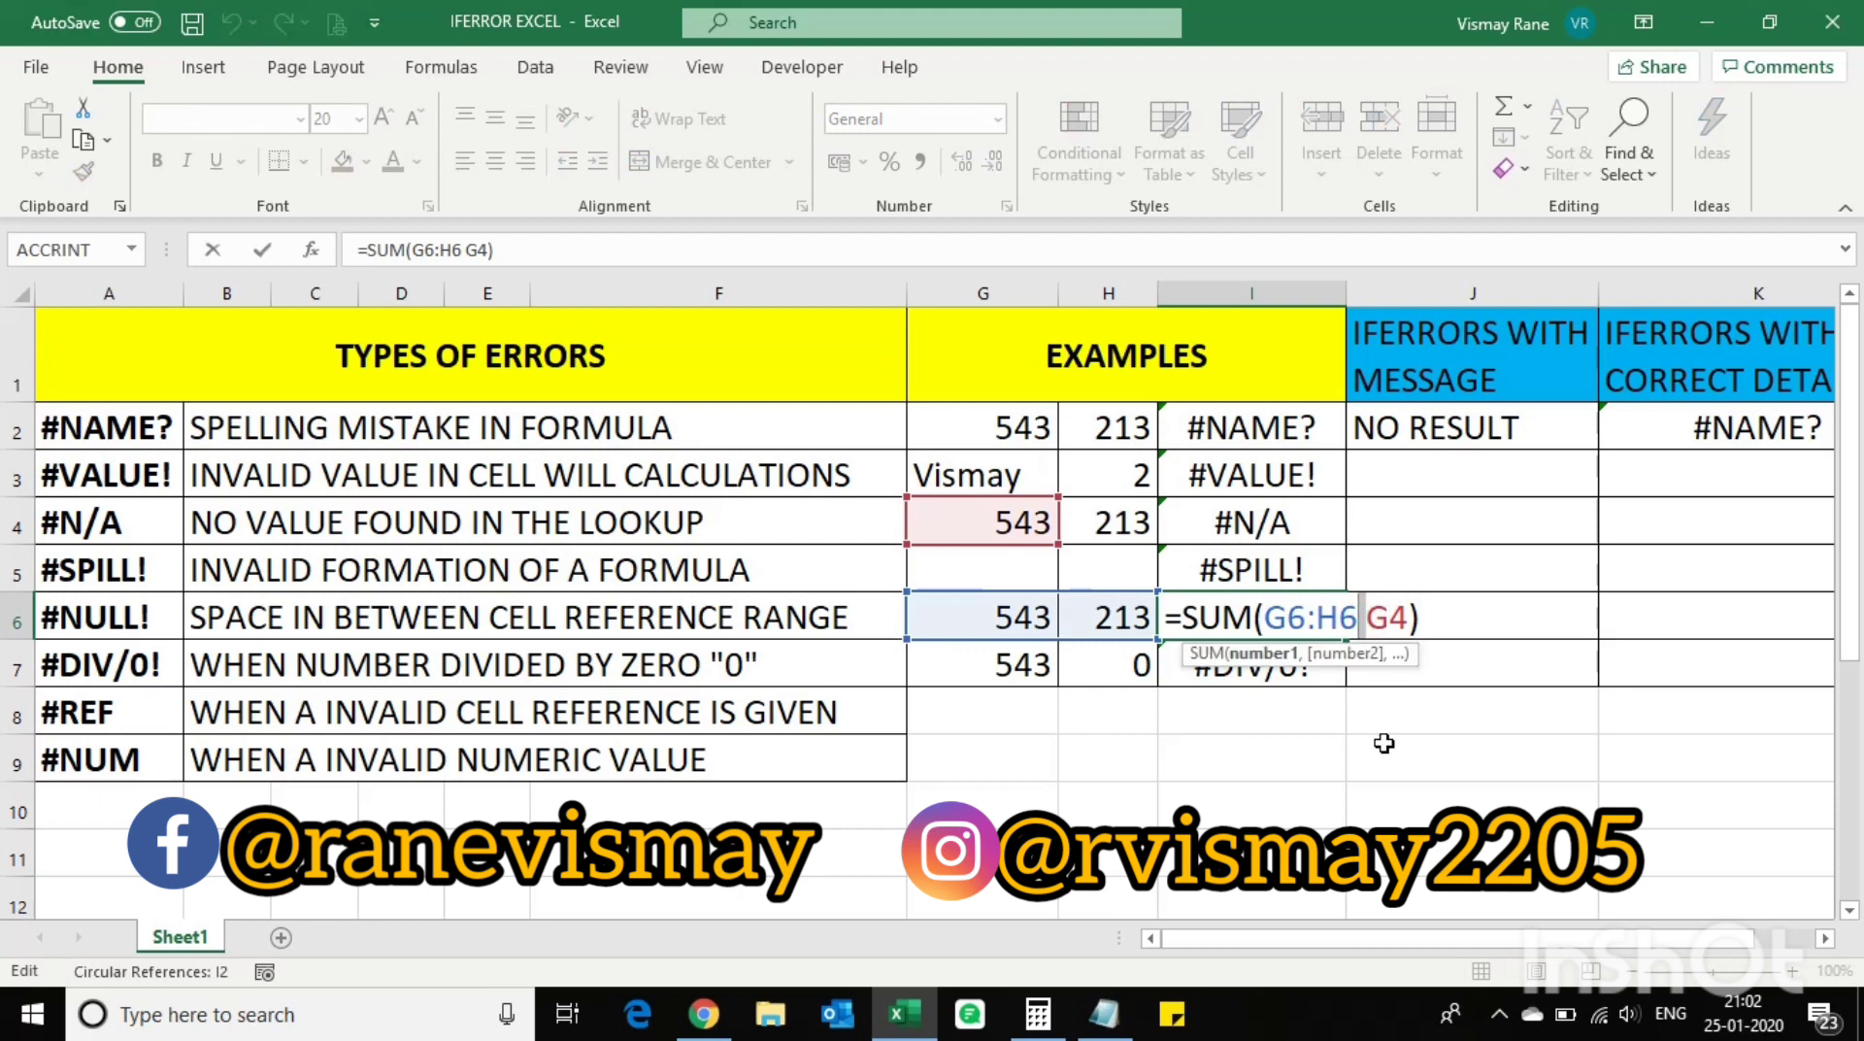
{"action": "key", "text": "Escape"}
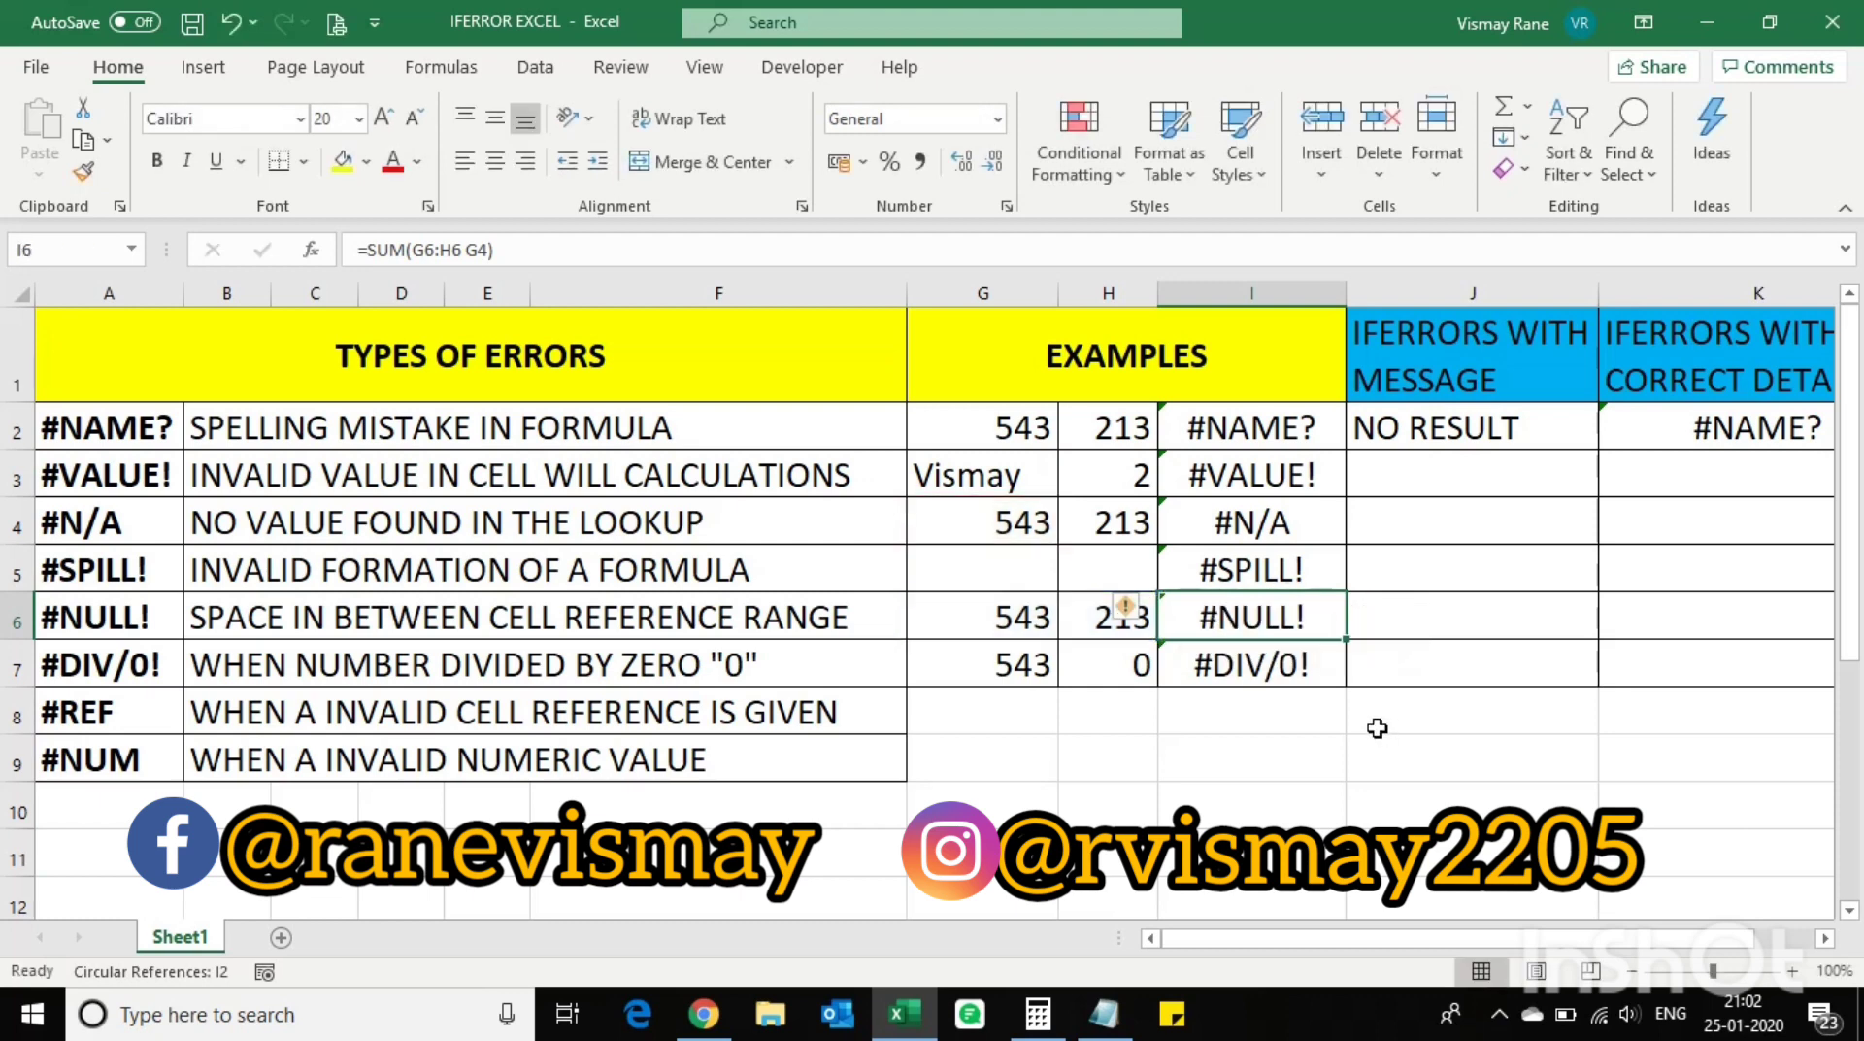
Step: Examine the #DIV/0! example in I7 along with its dividend in G7 and divisor in H7
{"action": "left_click", "coordinate": [1296, 680]}
{"action": "left_click", "coordinate": [1049, 675]}
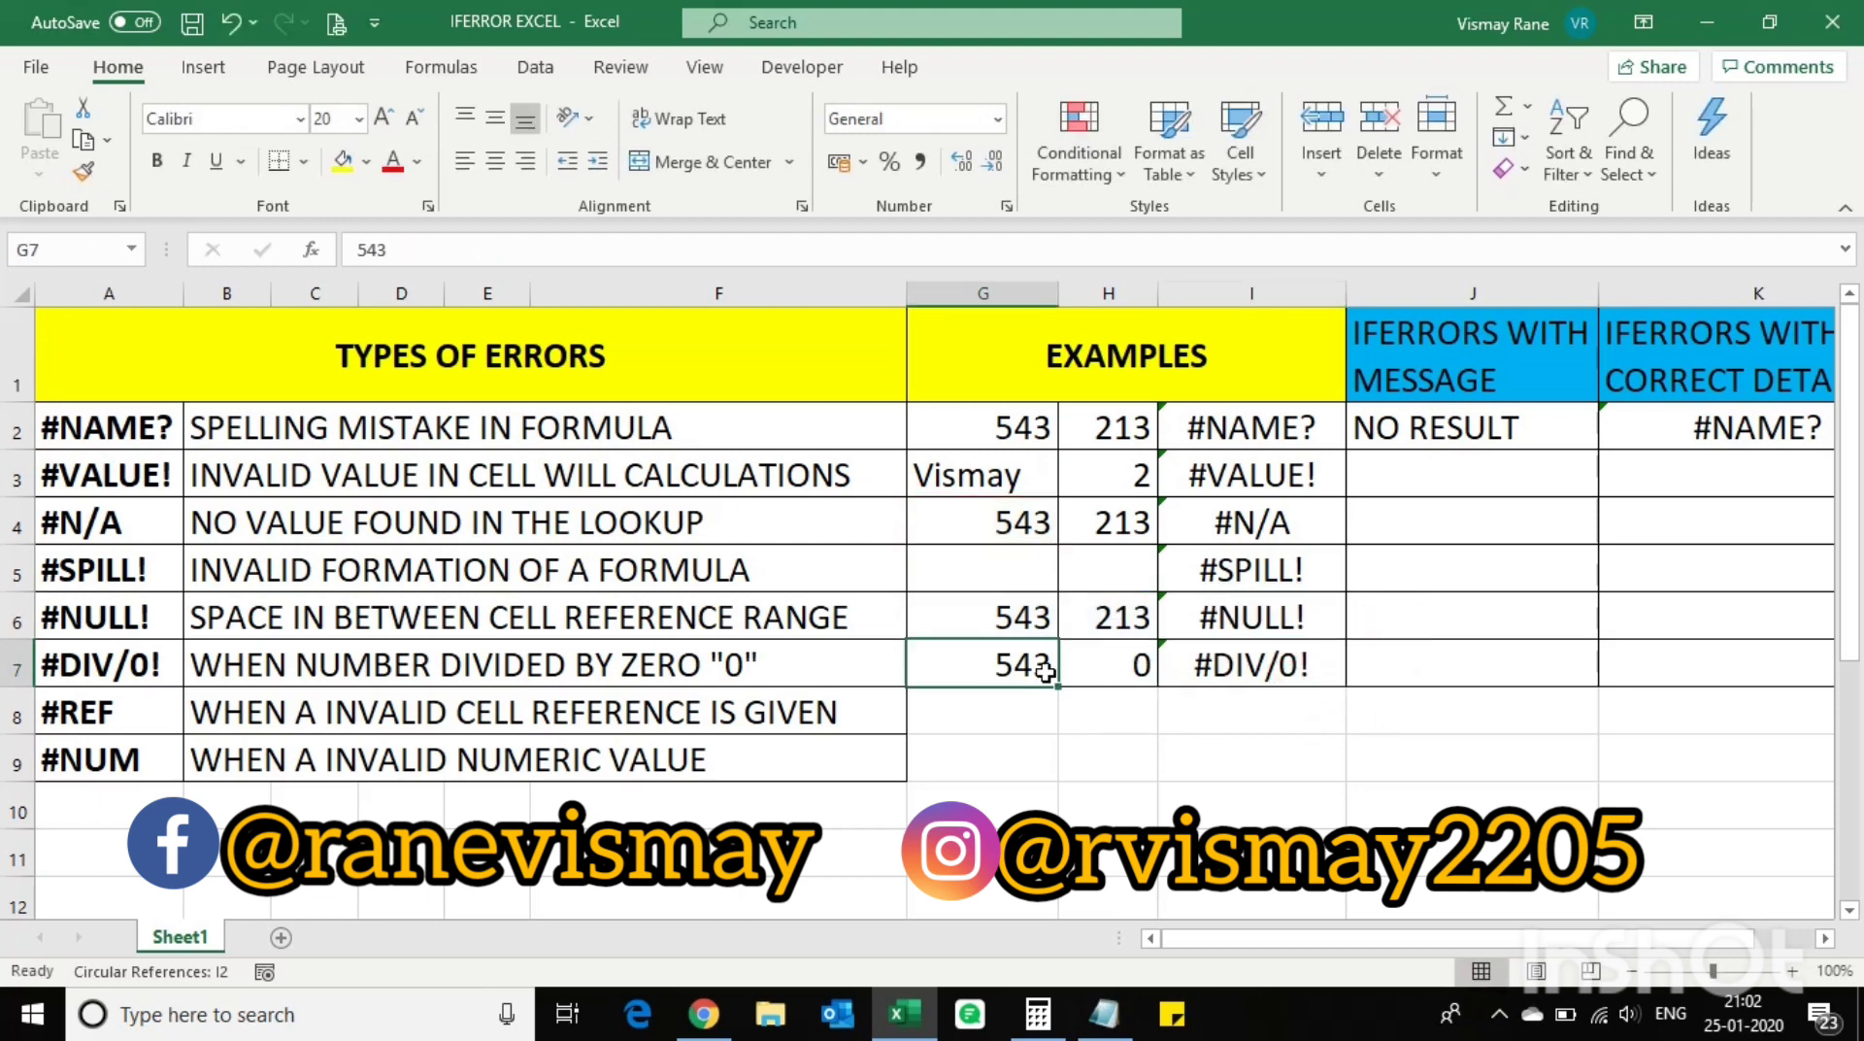
{"action": "left_click", "coordinate": [1124, 672]}
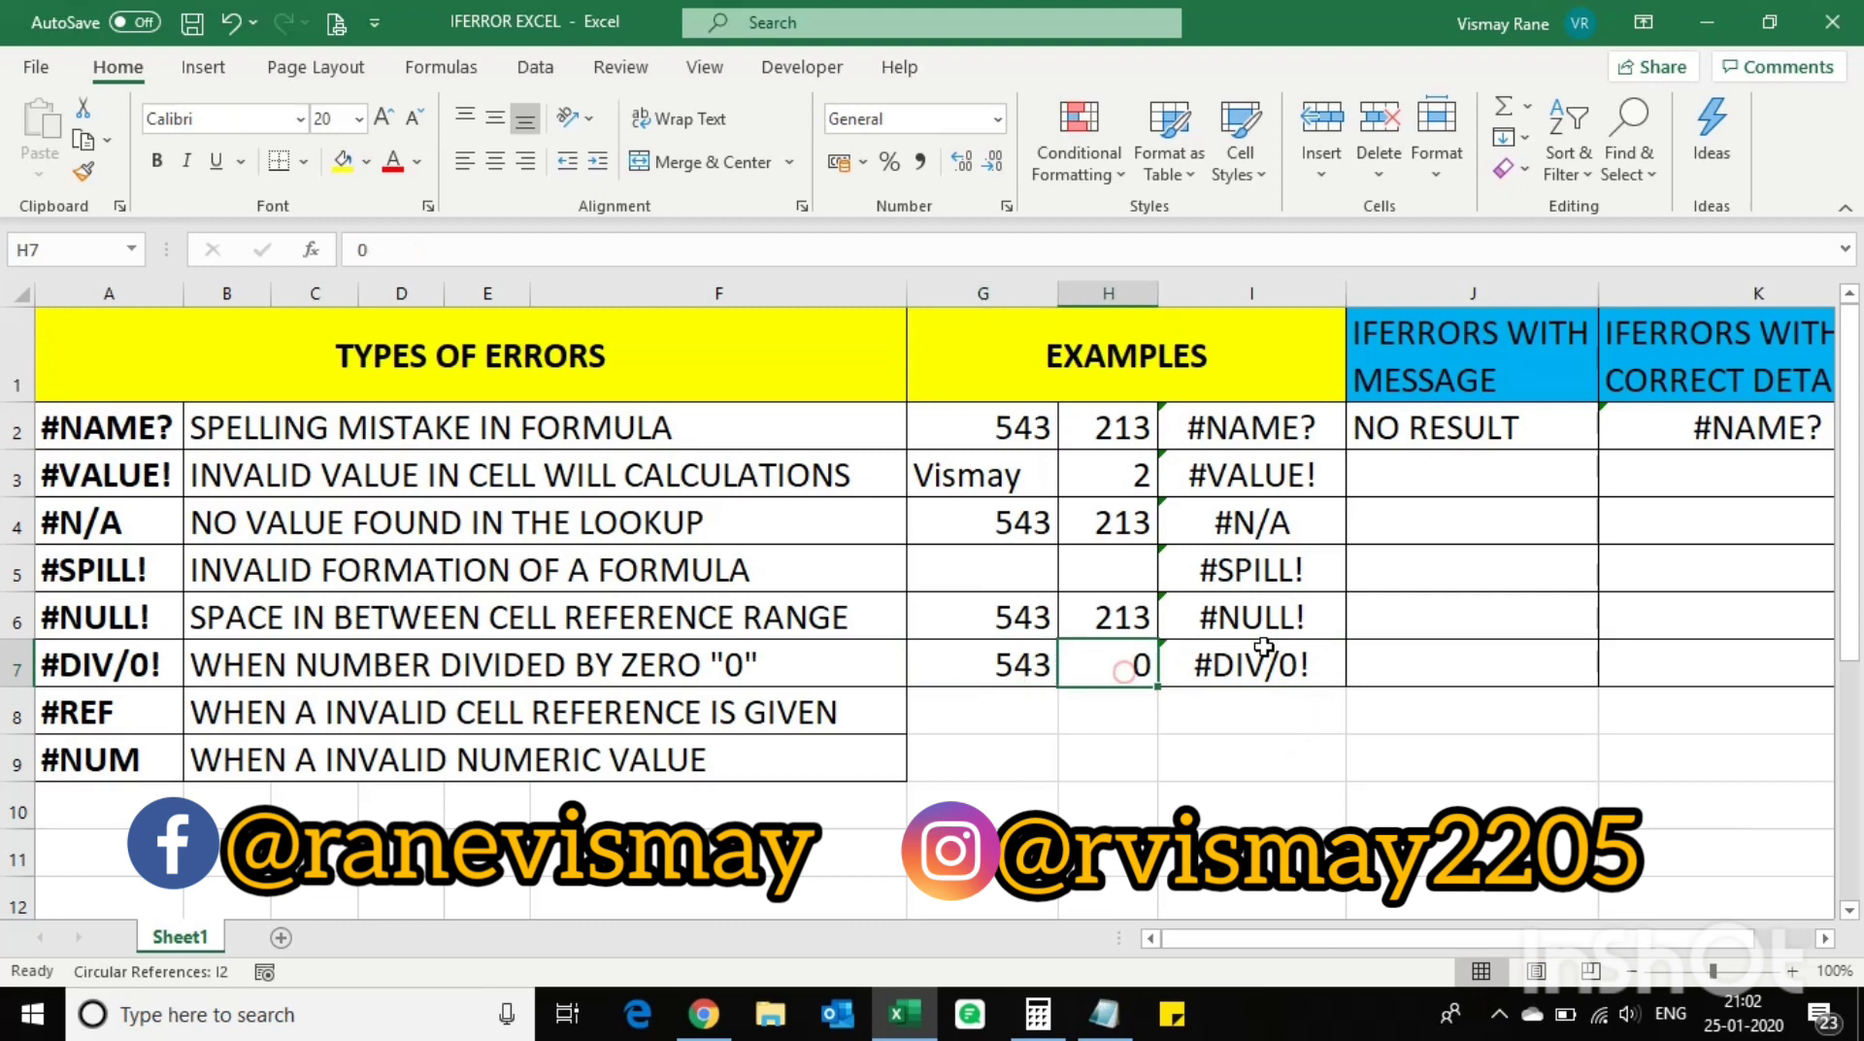
{"action": "left_click", "coordinate": [1262, 650]}
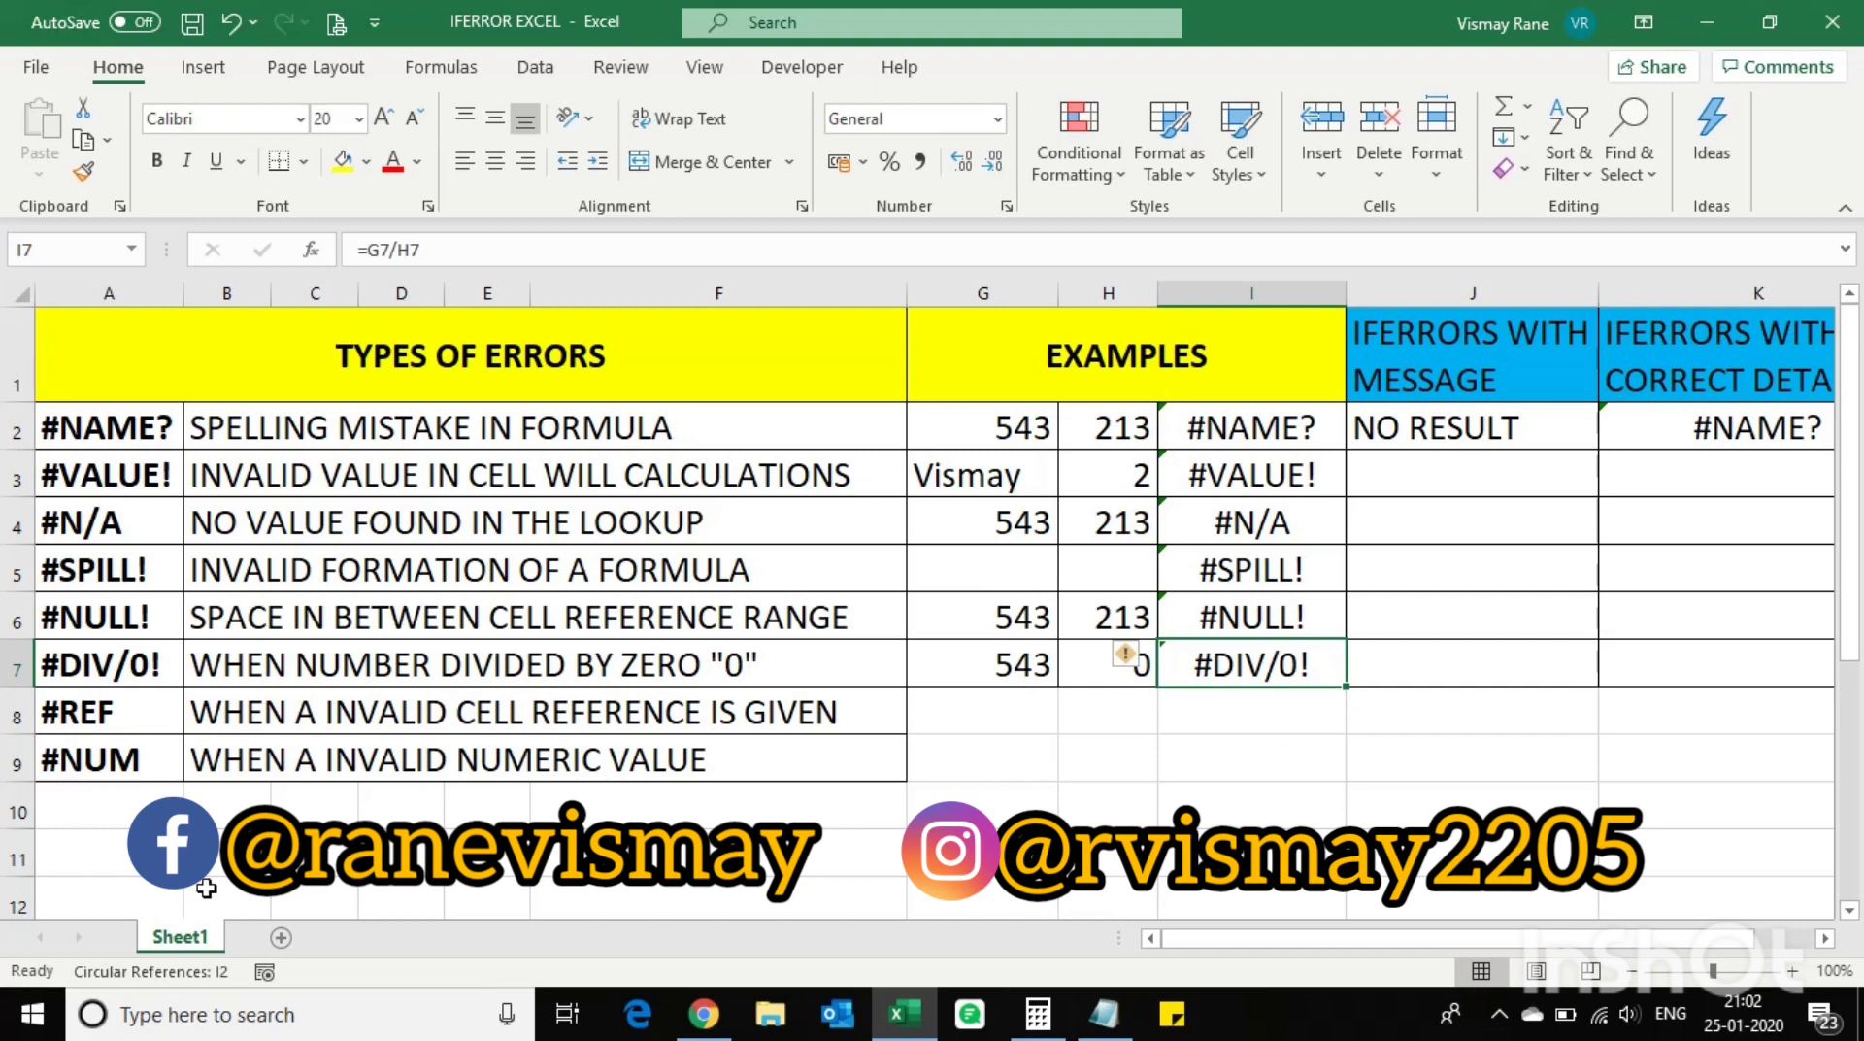
Step: Review the #REF and #NUM entries in rows 8 and 9 with their descriptions
{"action": "left_click_drag", "start_coordinate": [115, 708], "coordinate": [114, 761]}
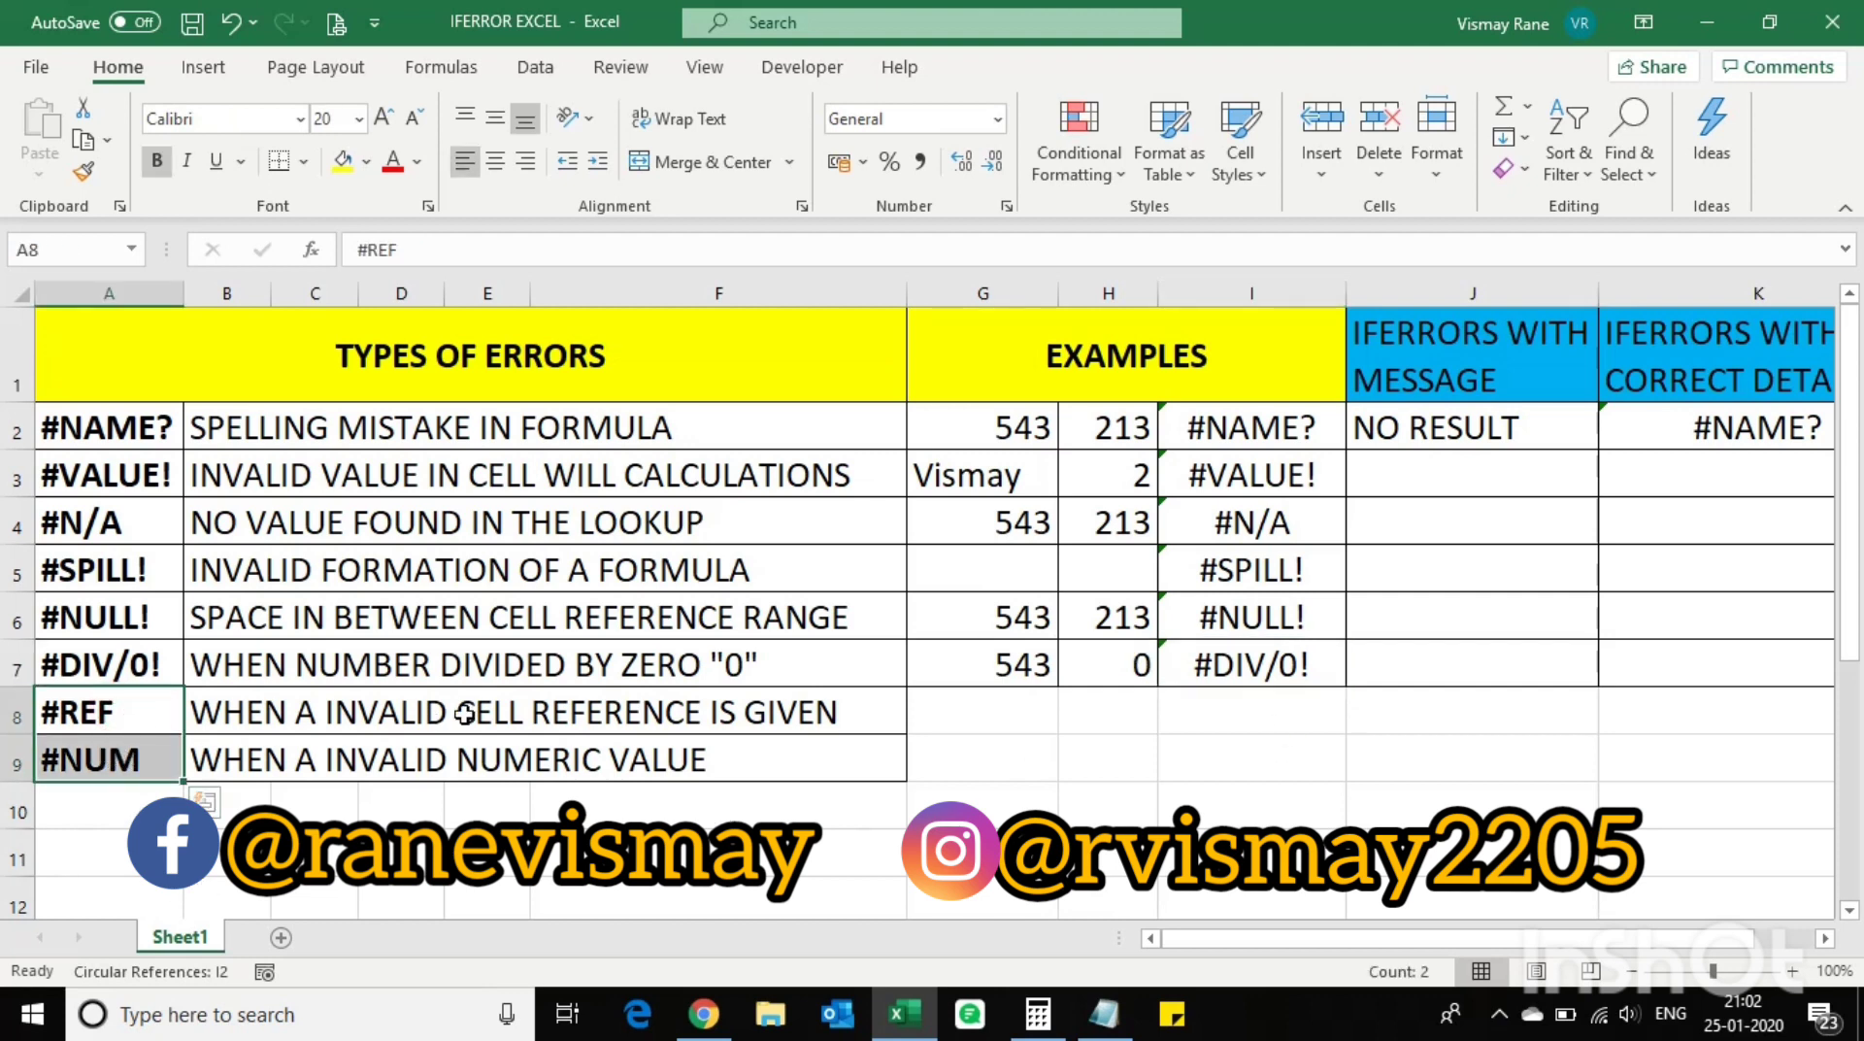
{"action": "left_click", "coordinate": [554, 714]}
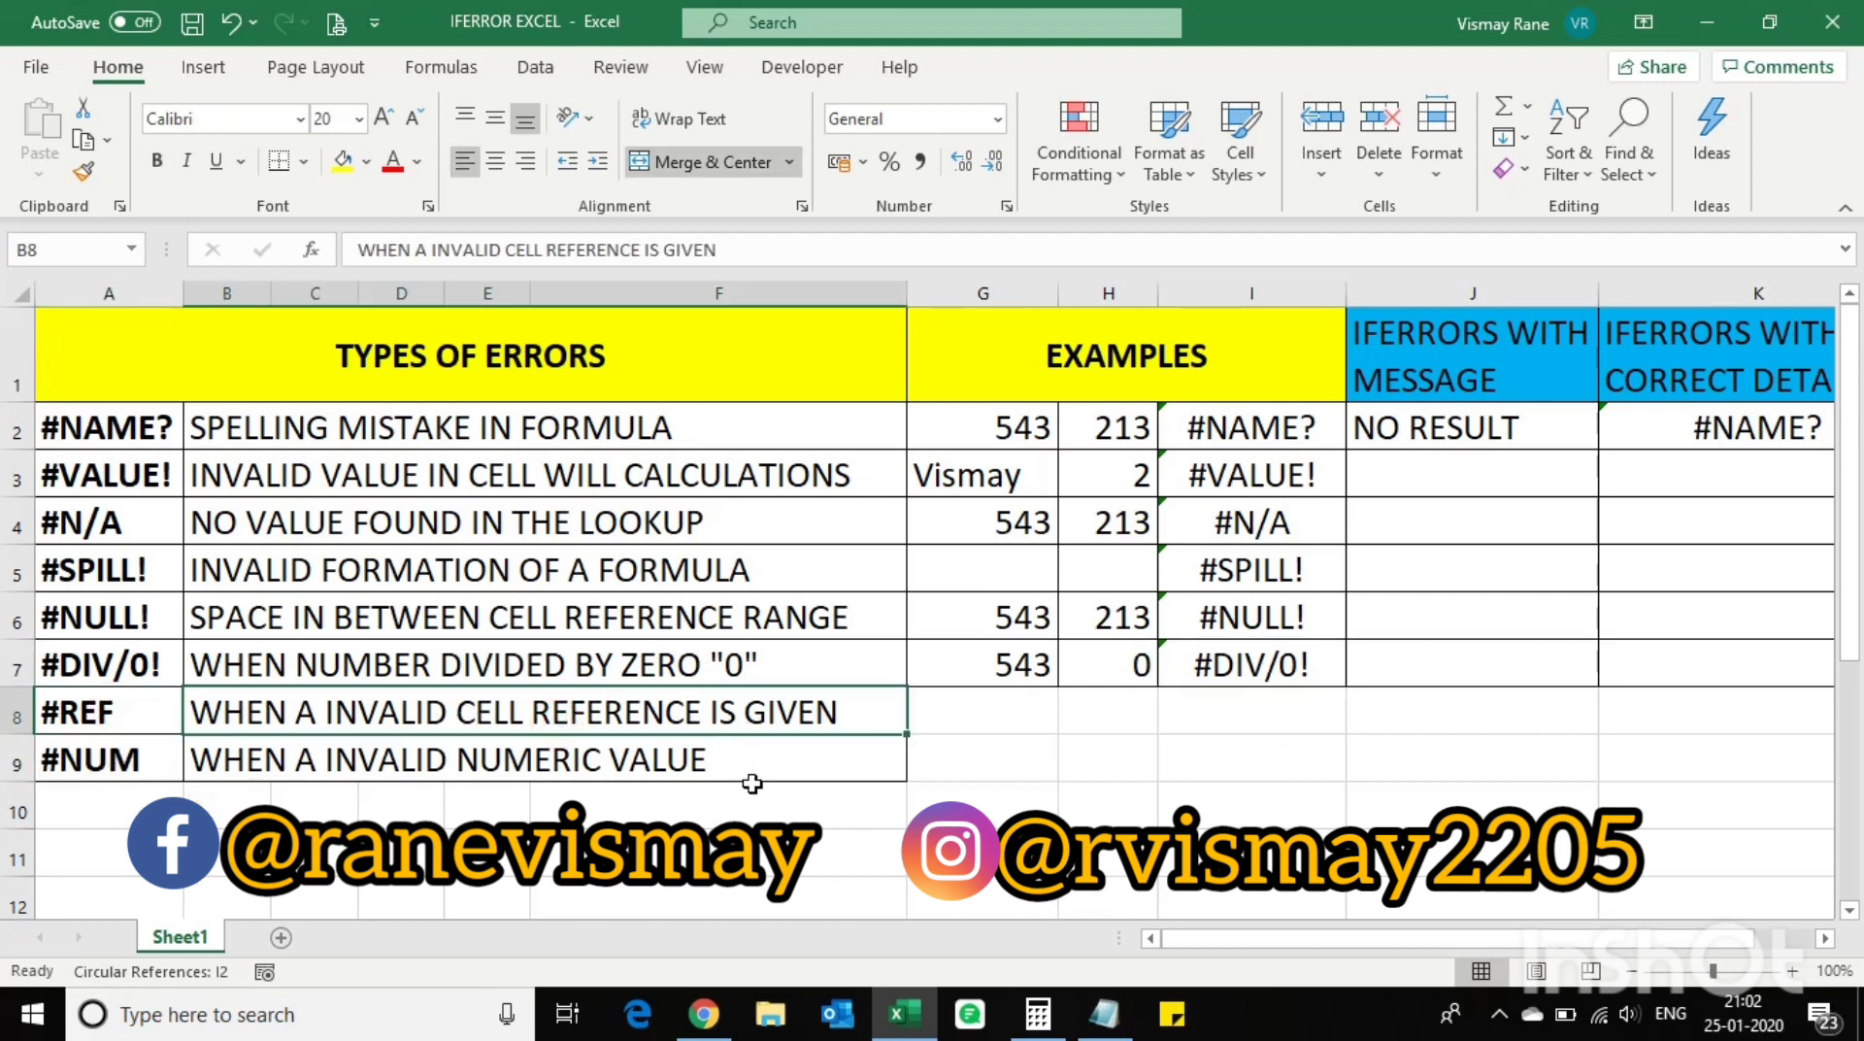
{"action": "left_click", "coordinate": [288, 761]}
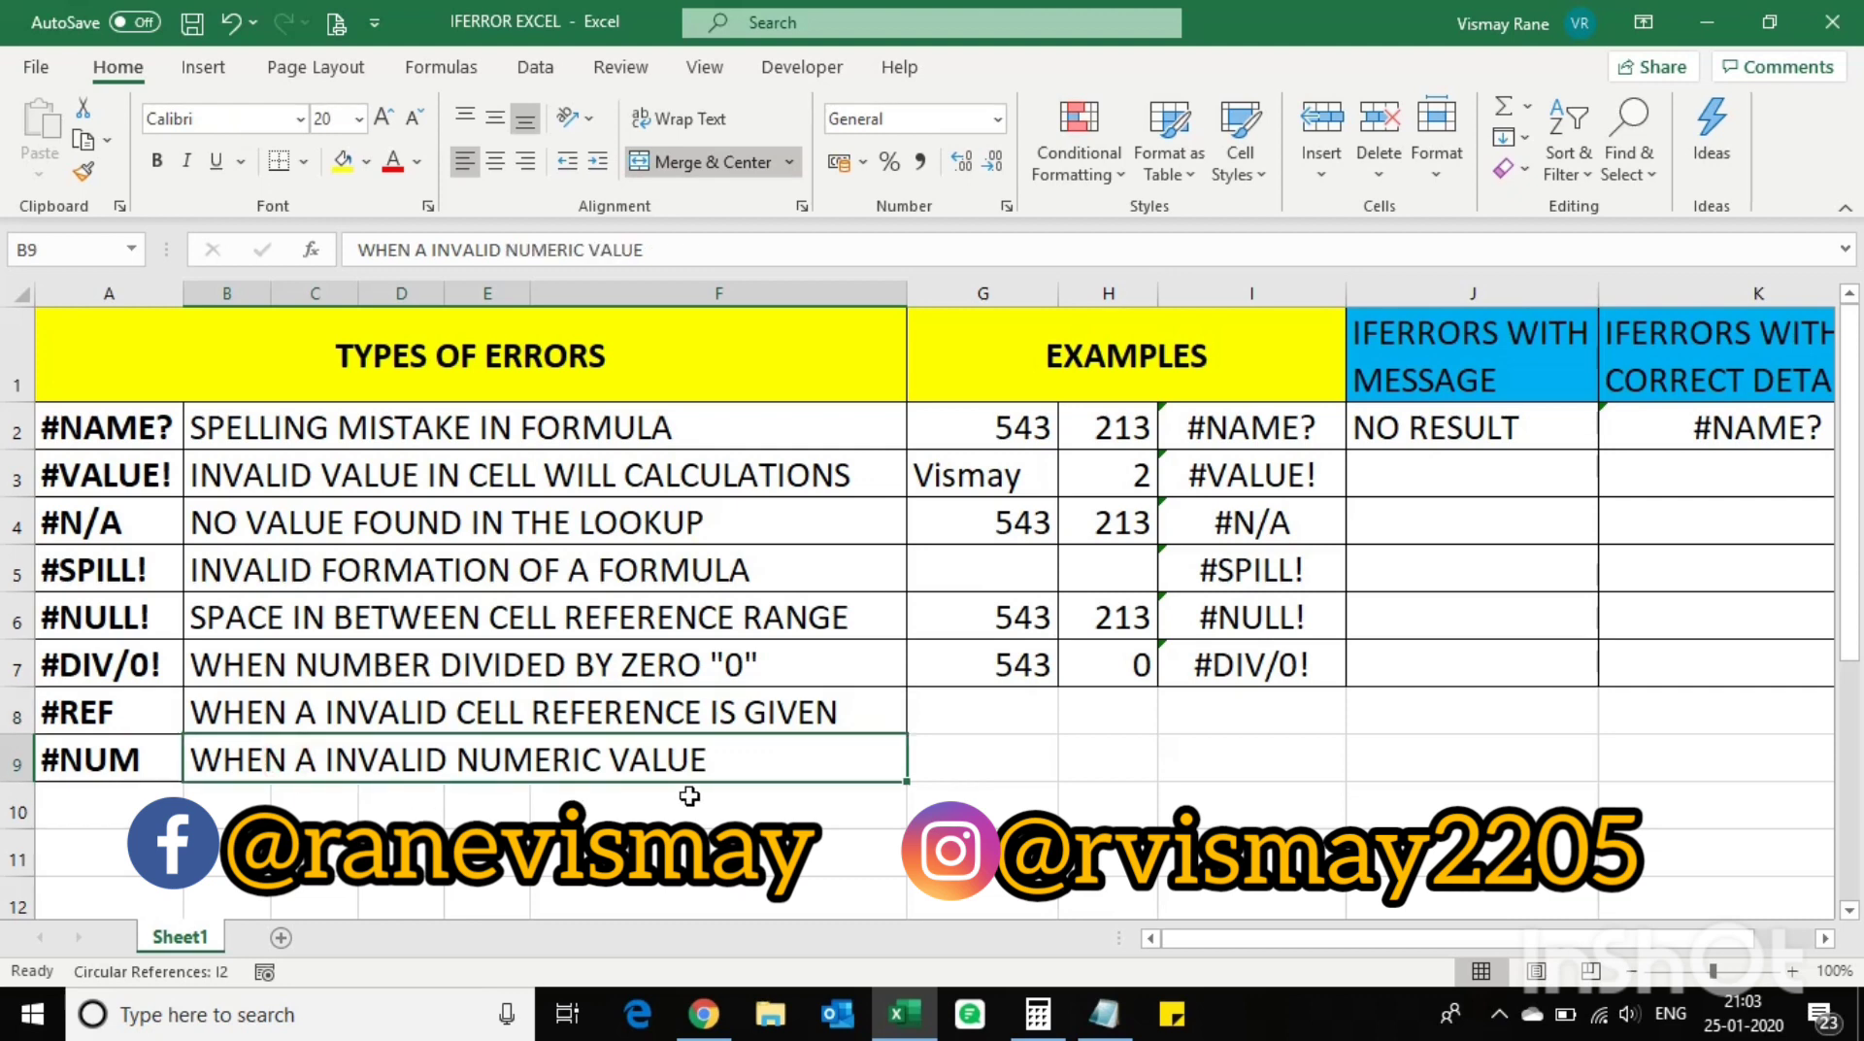
{"action": "left_click", "coordinate": [135, 777]}
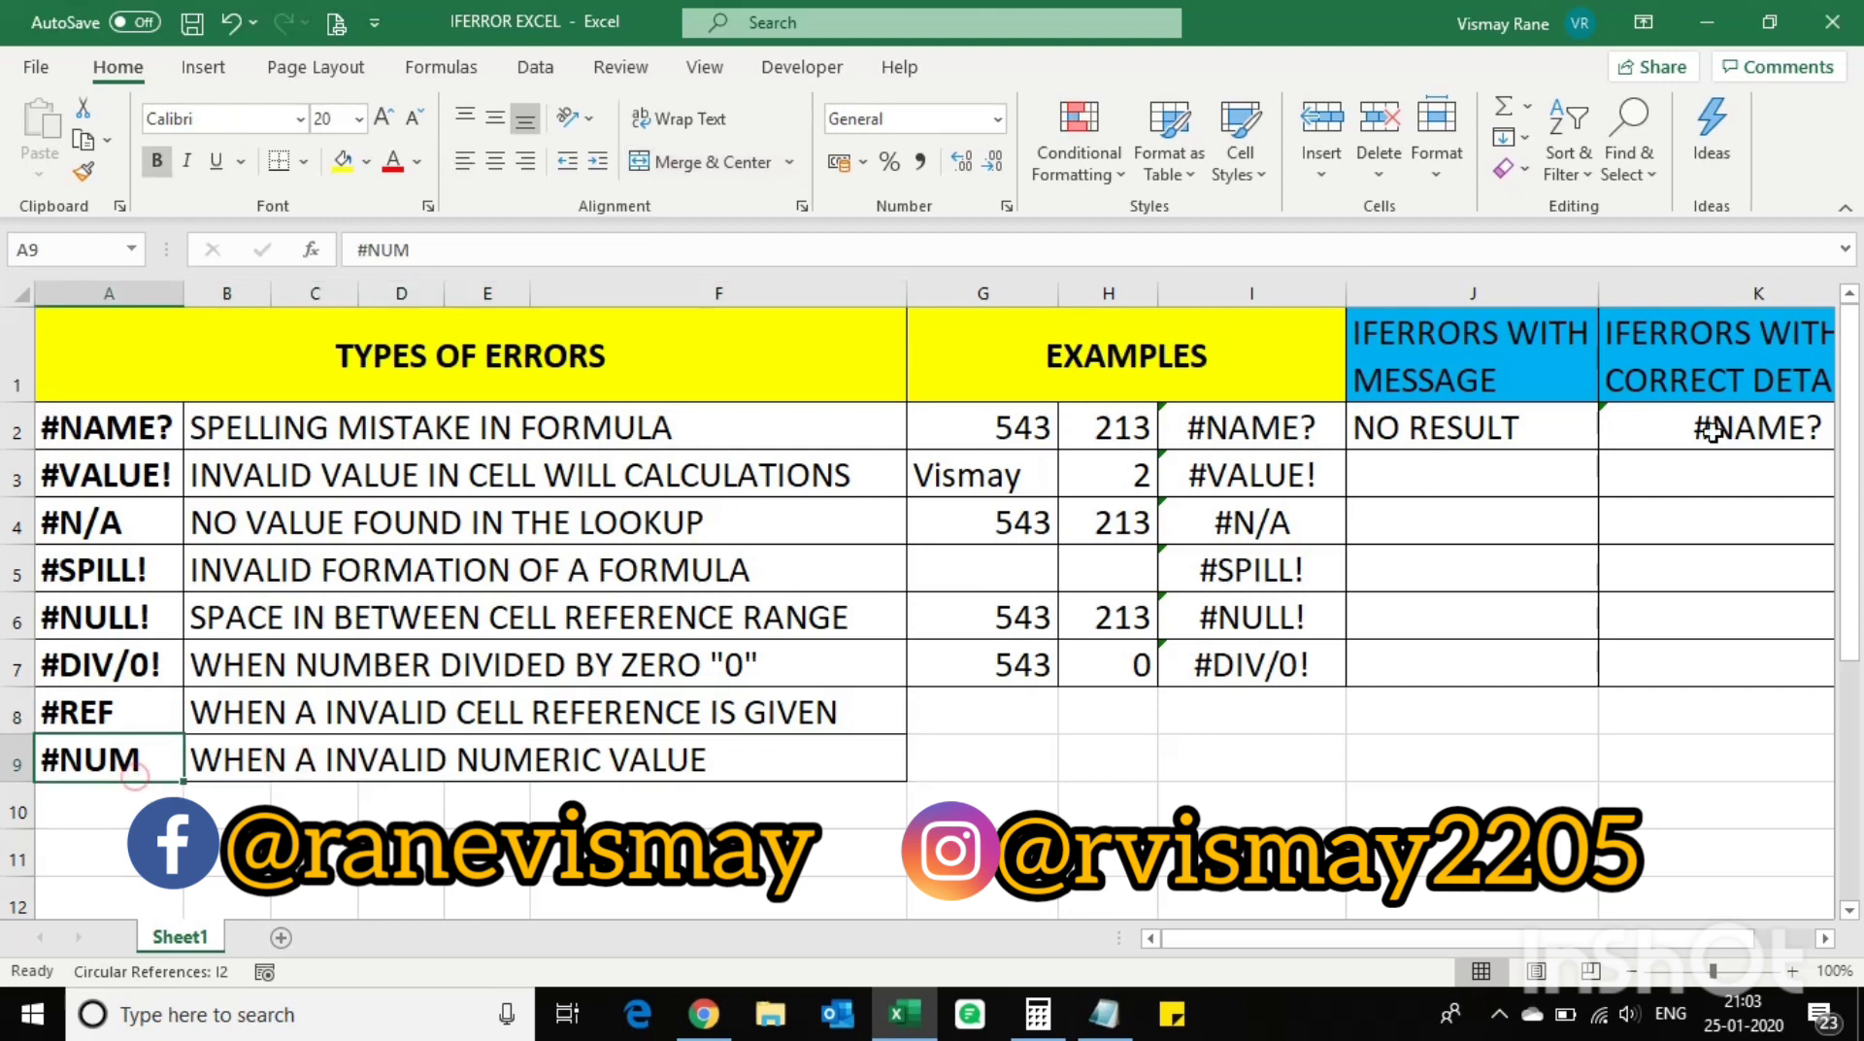
Step: Compare the error examples in column I with the IFERROR formula in cell J2
{"action": "left_click", "coordinate": [1493, 419]}
{"action": "left_click_drag", "start_coordinate": [1286, 439], "coordinate": [1240, 748]}
{"action": "left_click", "coordinate": [1419, 427]}
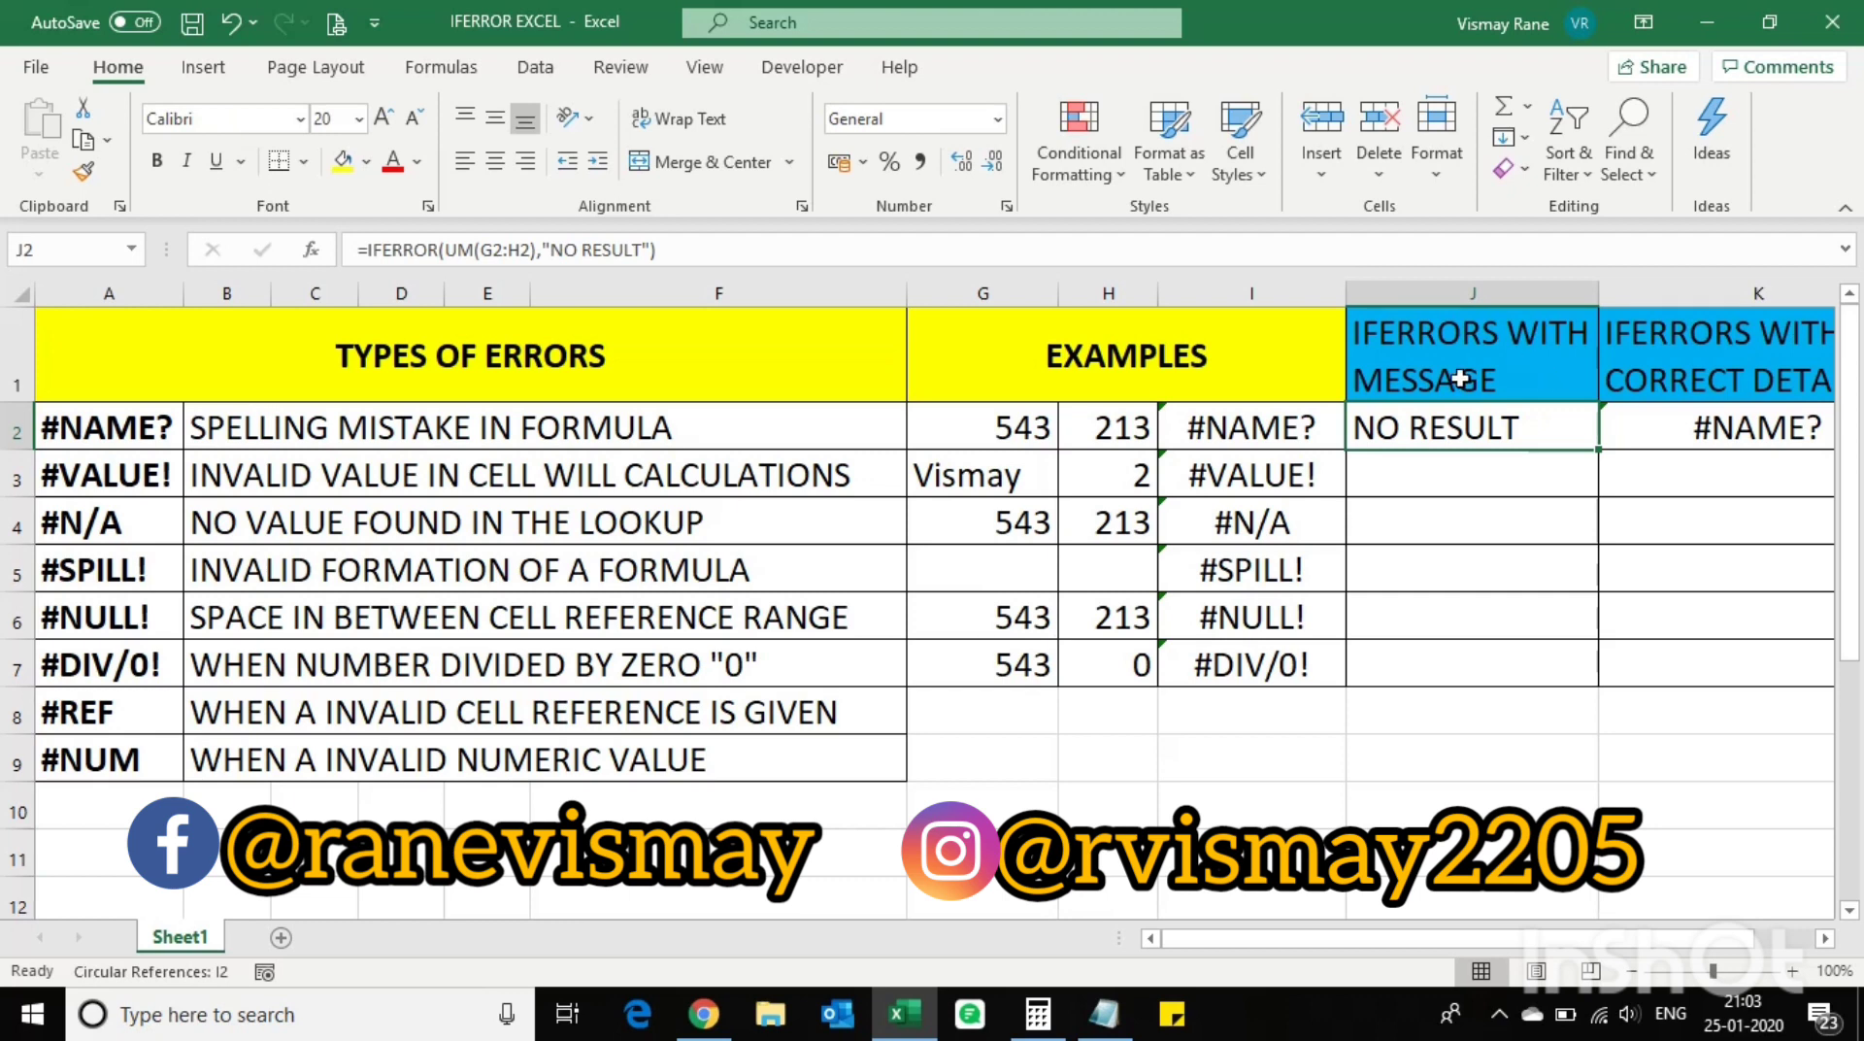
{"action": "left_click", "coordinate": [1302, 433]}
{"action": "left_click_drag", "start_coordinate": [496, 257], "coordinate": [42, 278]}
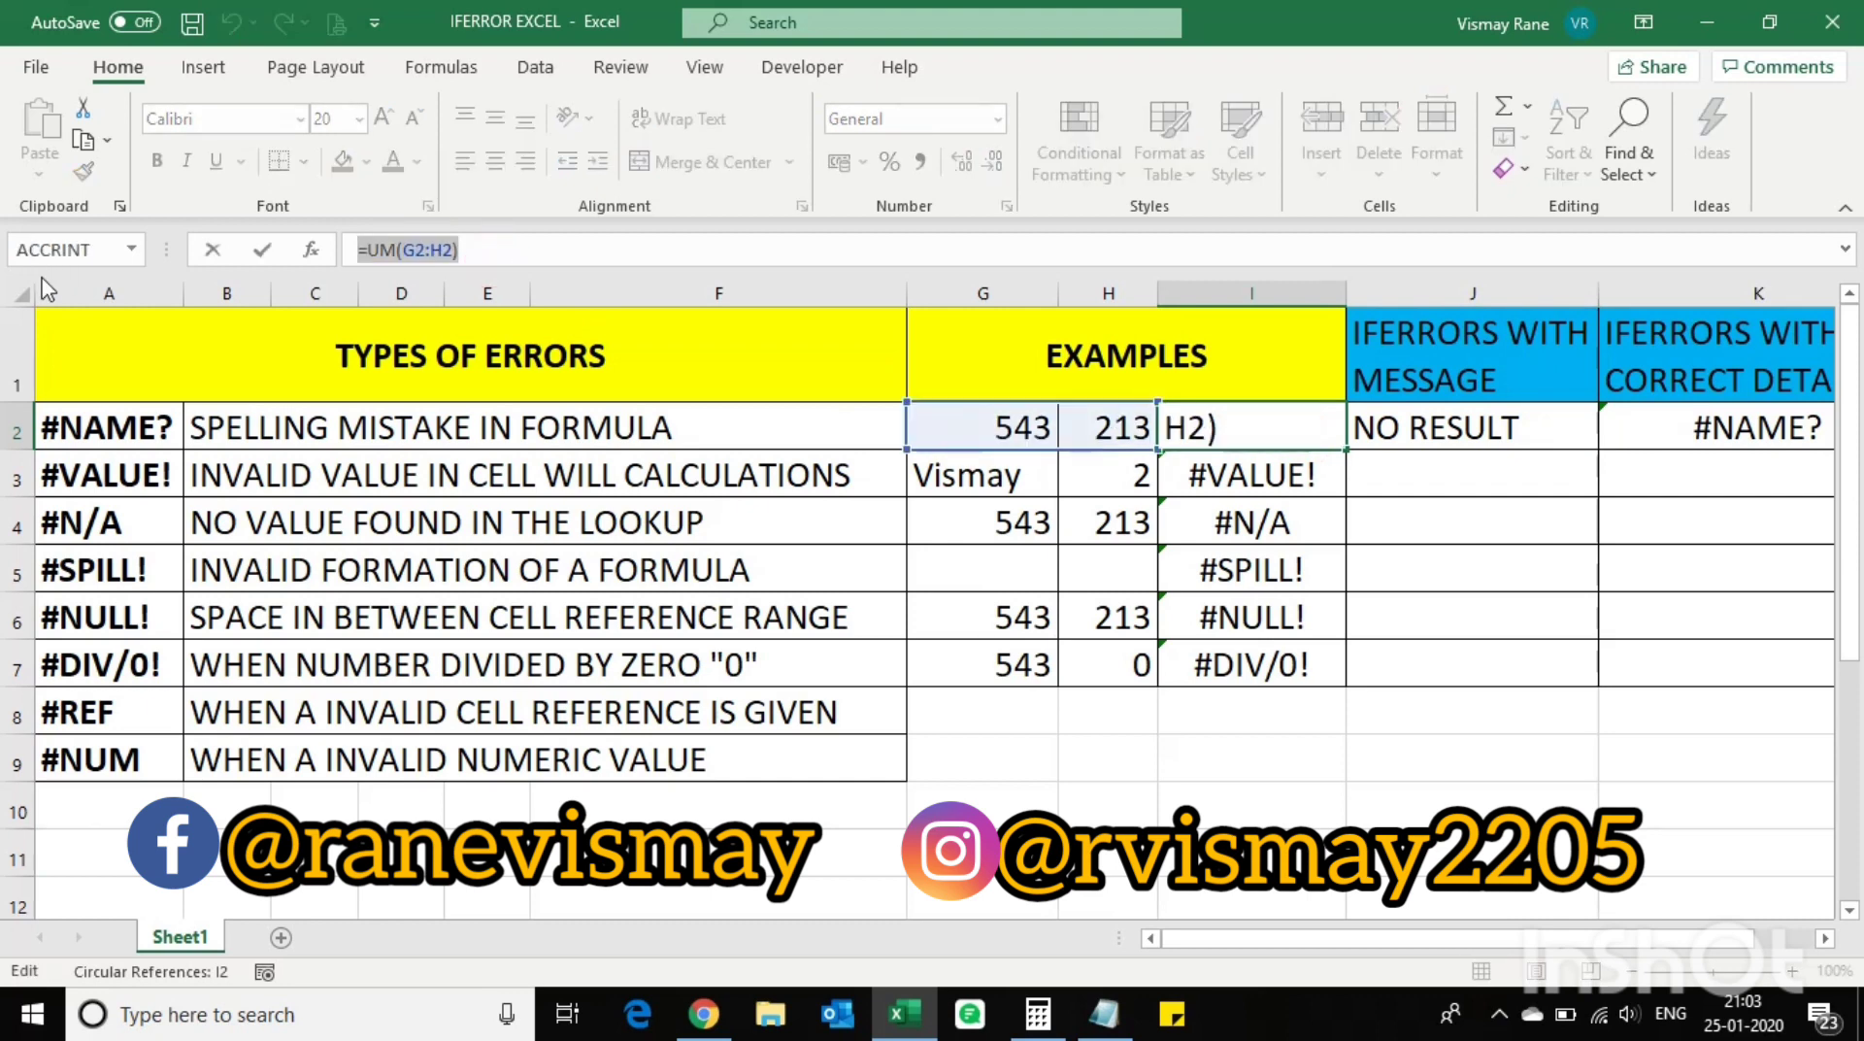
{"action": "key", "text": "ctrl+c"}
{"action": "type", "text": "="}
{"action": "left_click", "coordinate": [1453, 425]}
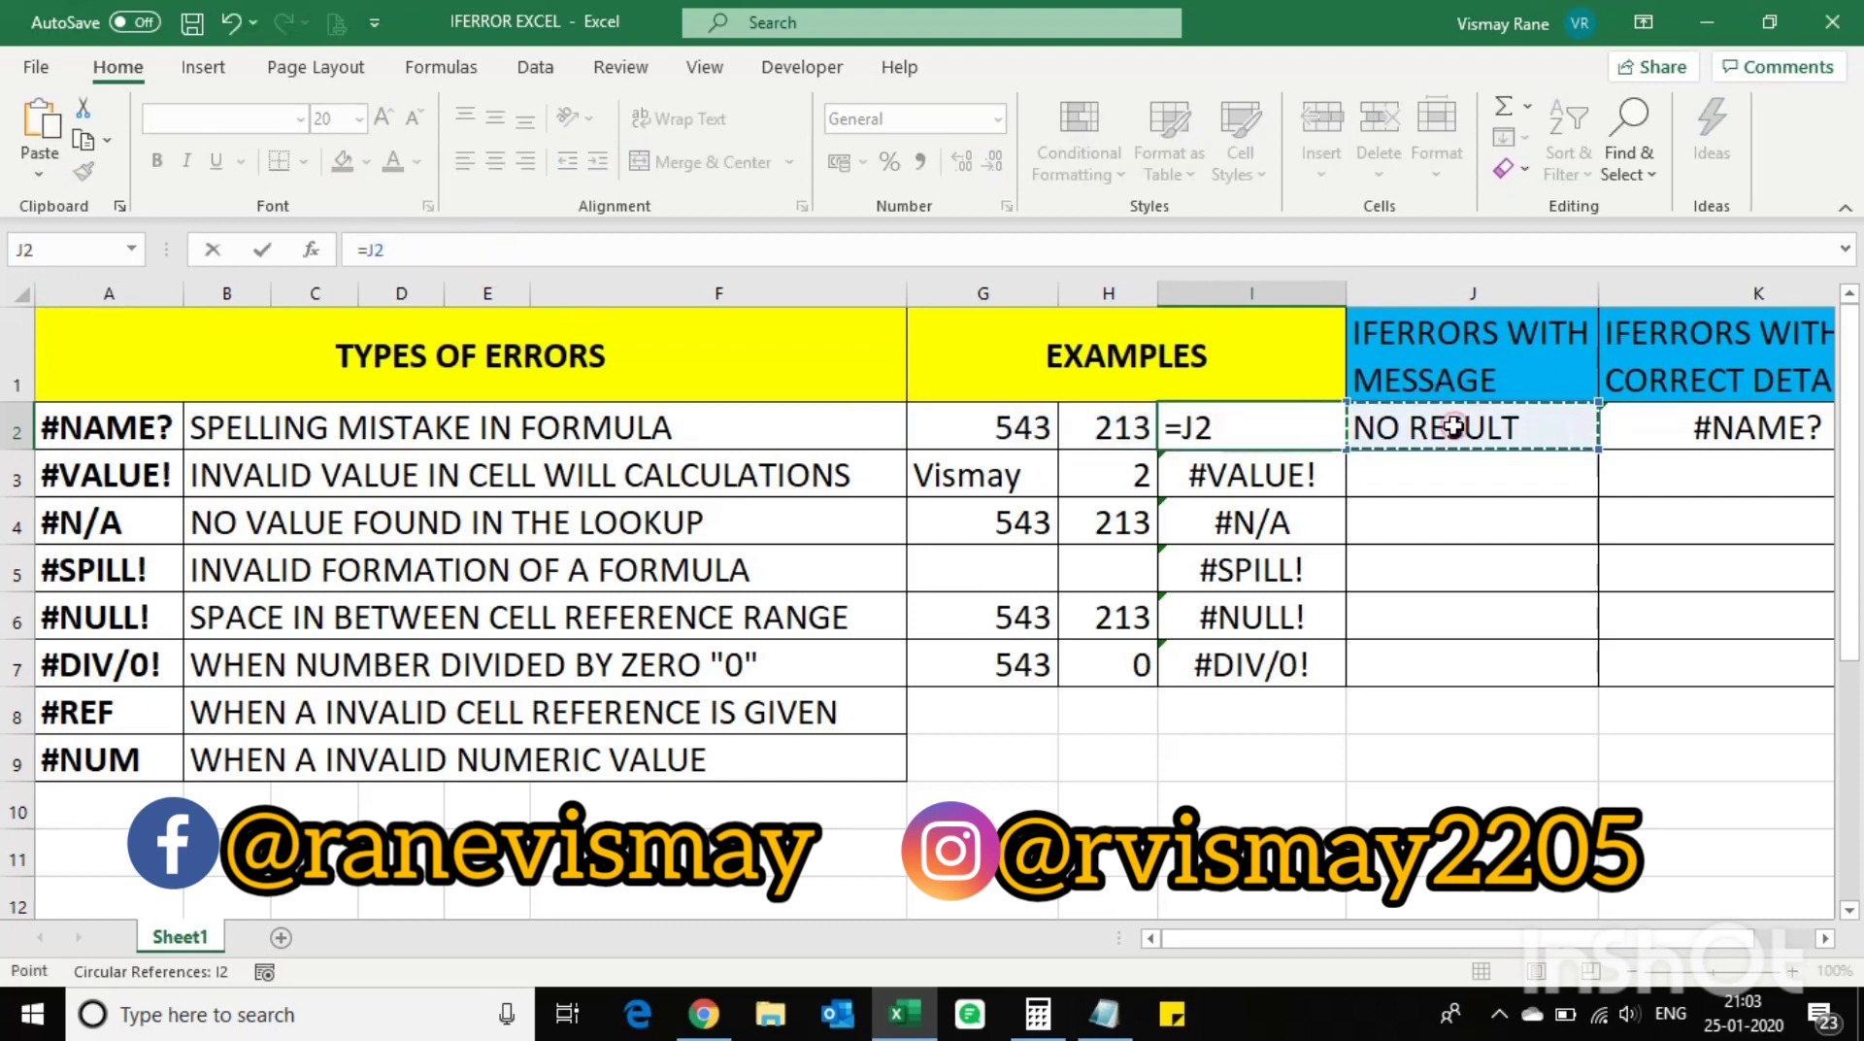
{"action": "key", "text": "Escape"}
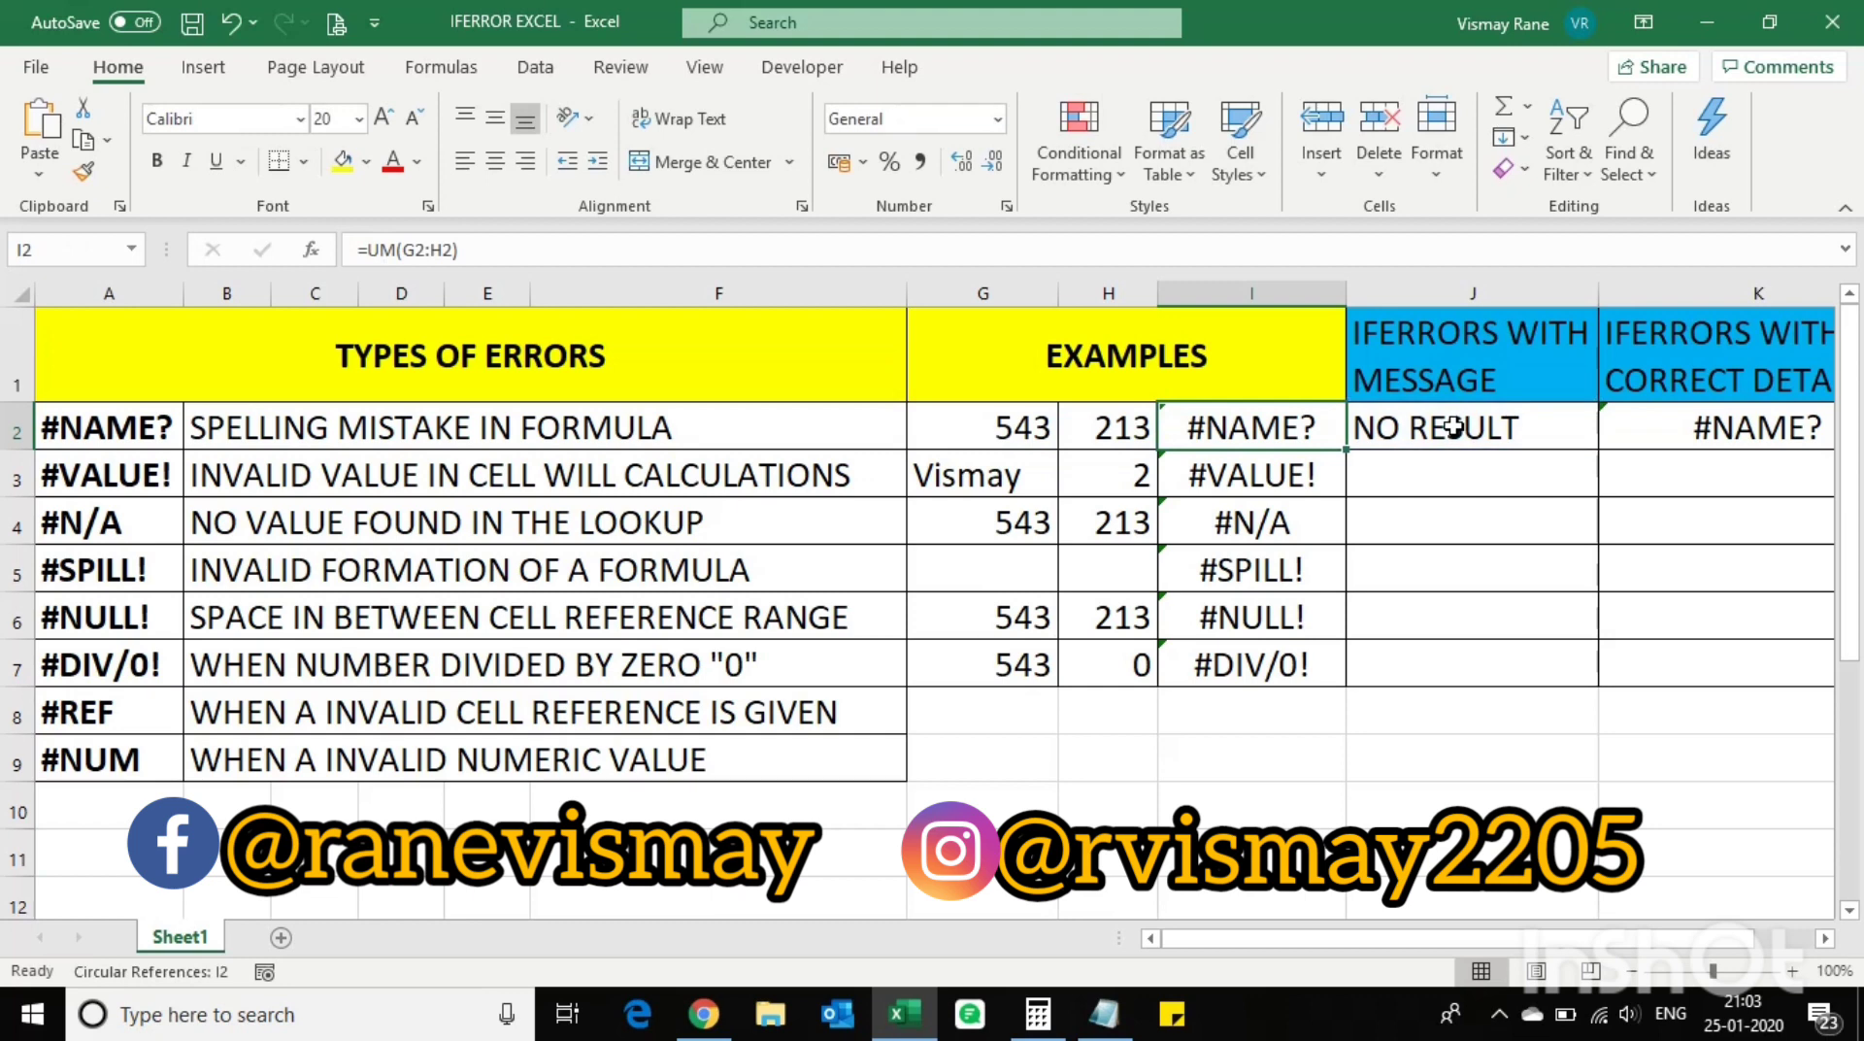
{"action": "left_click_drag", "start_coordinate": [477, 250], "coordinate": [357, 249]}
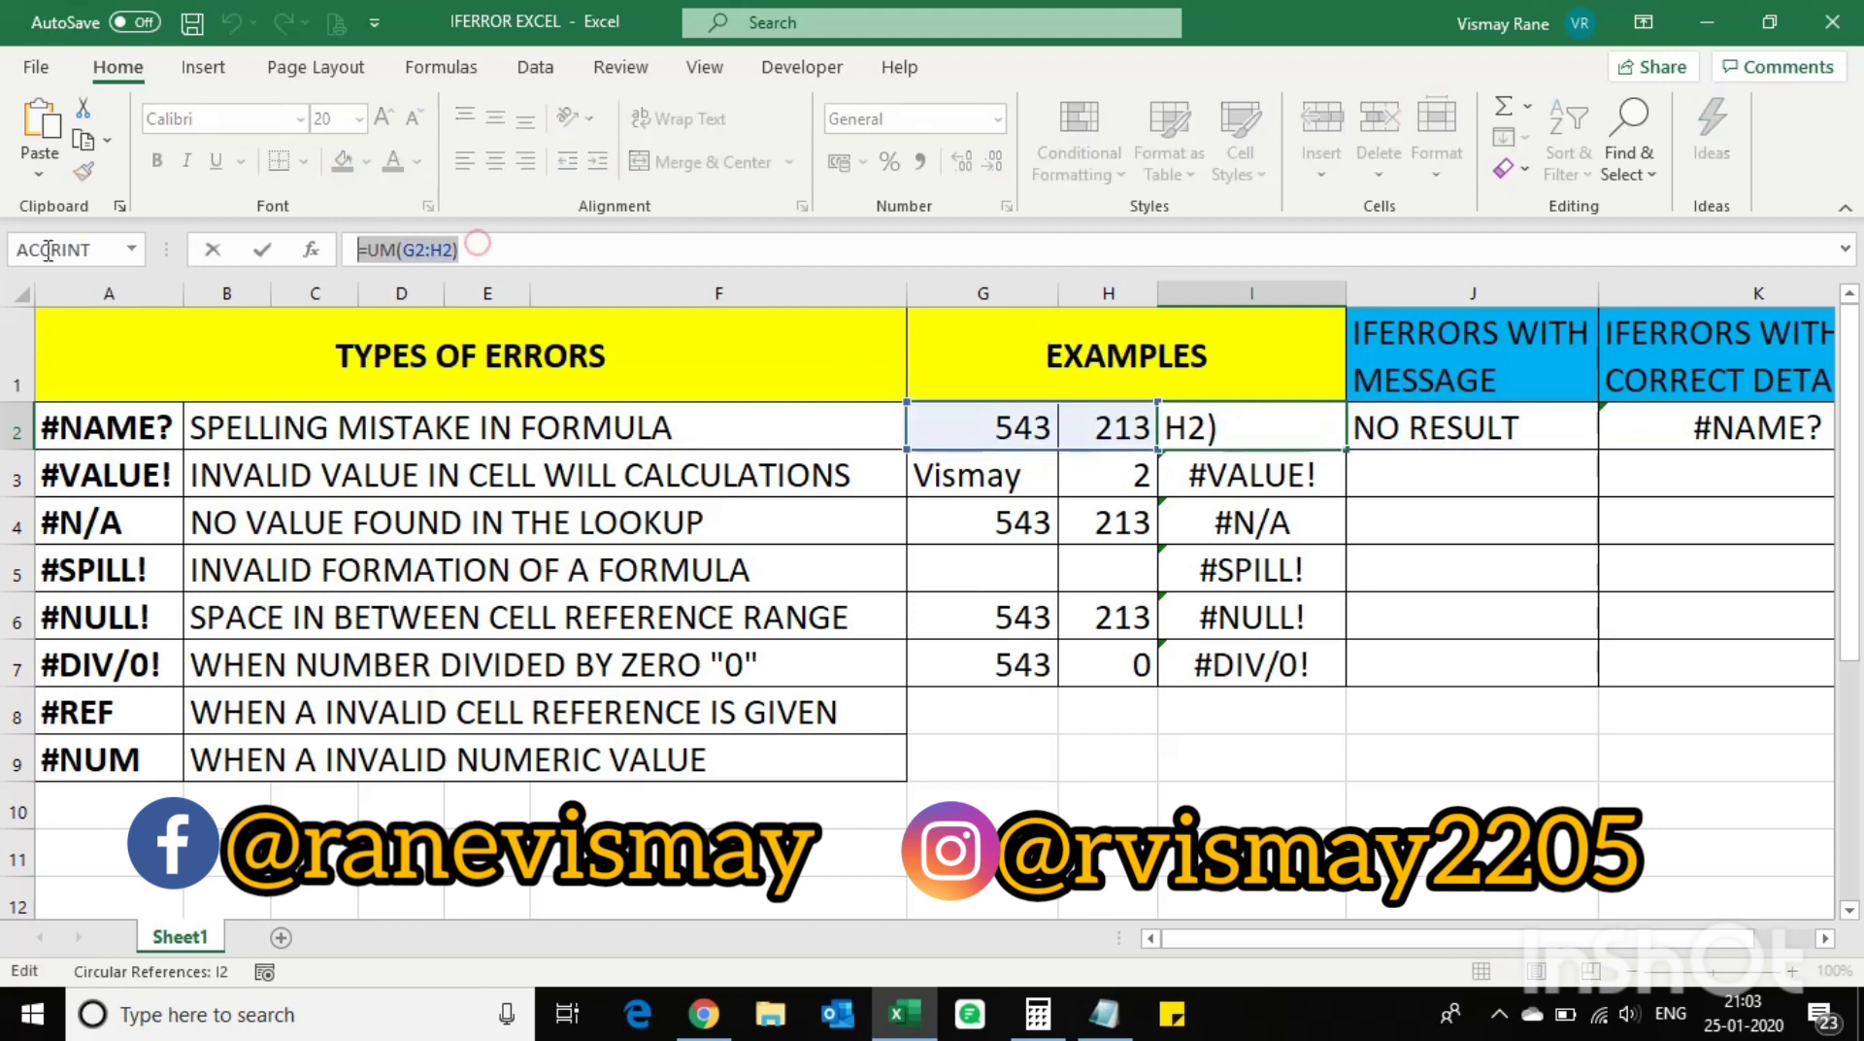
{"action": "type", "text": "="}
{"action": "left_click", "coordinate": [1434, 439]}
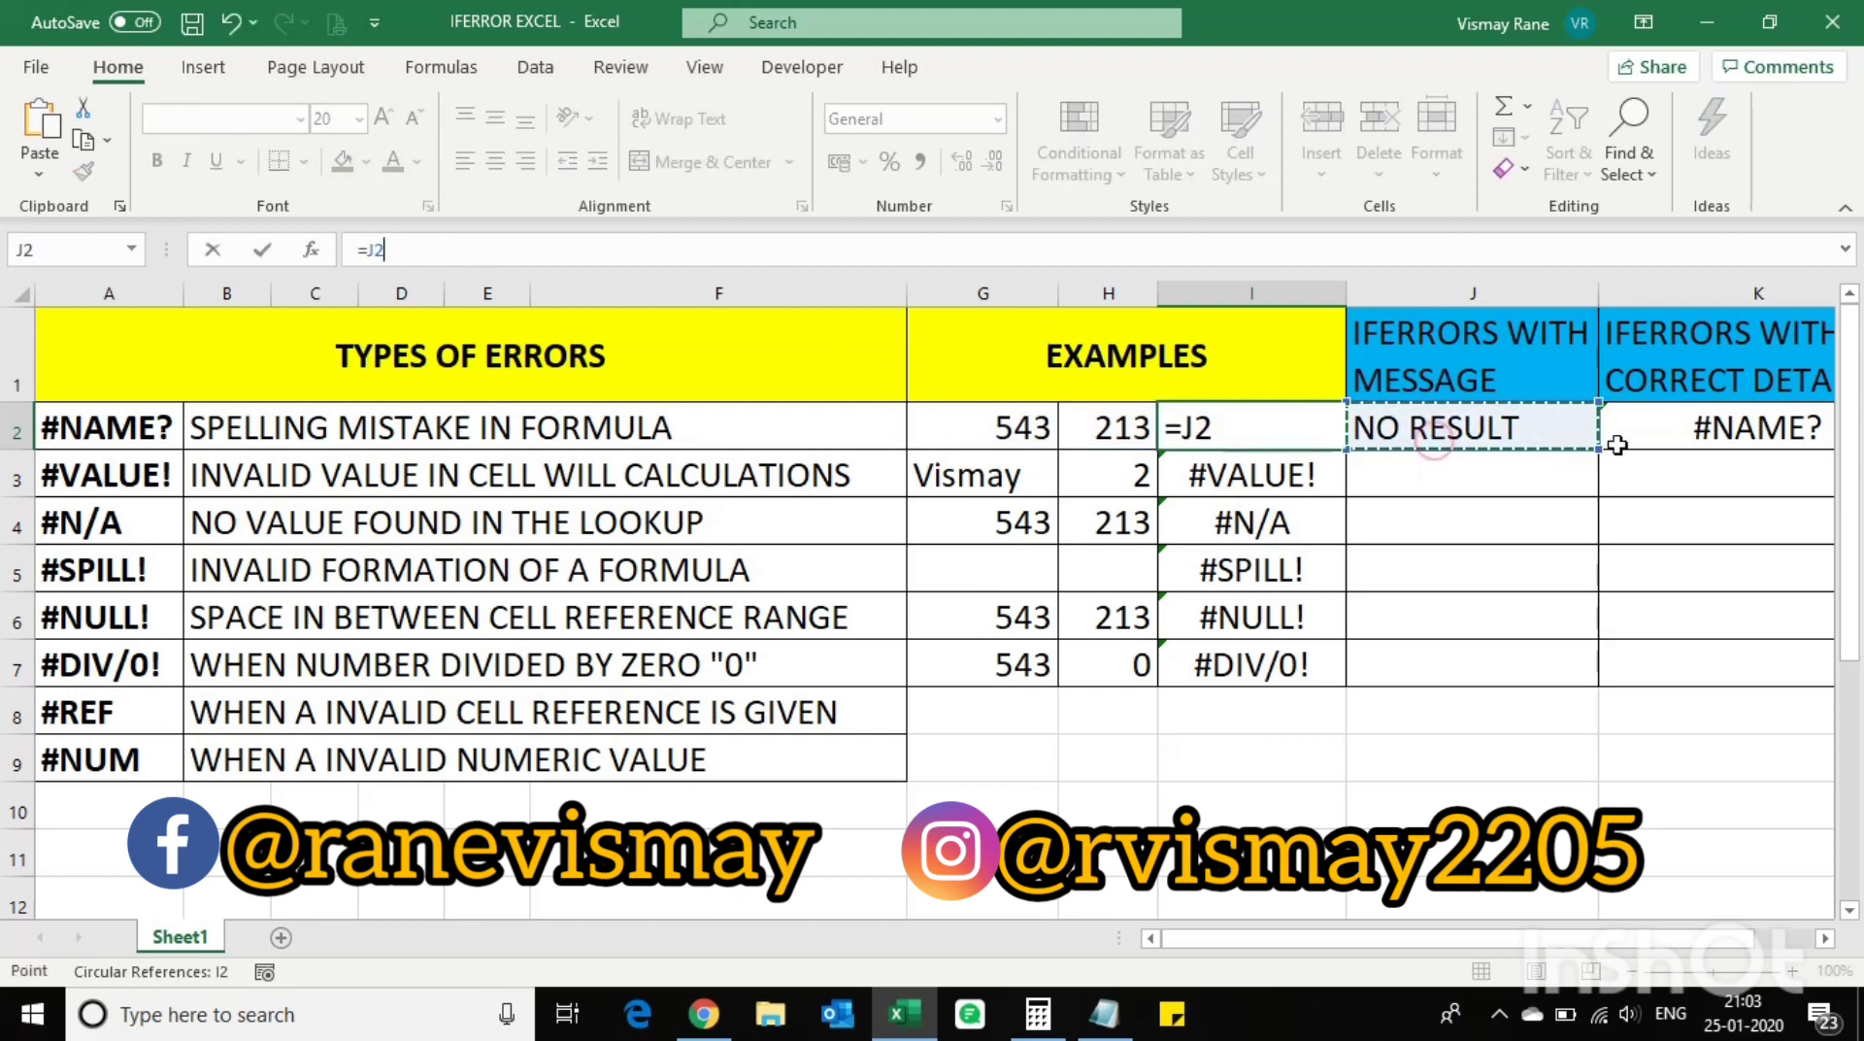
{"action": "key", "text": "Escape"}
{"action": "key", "text": "Right"}
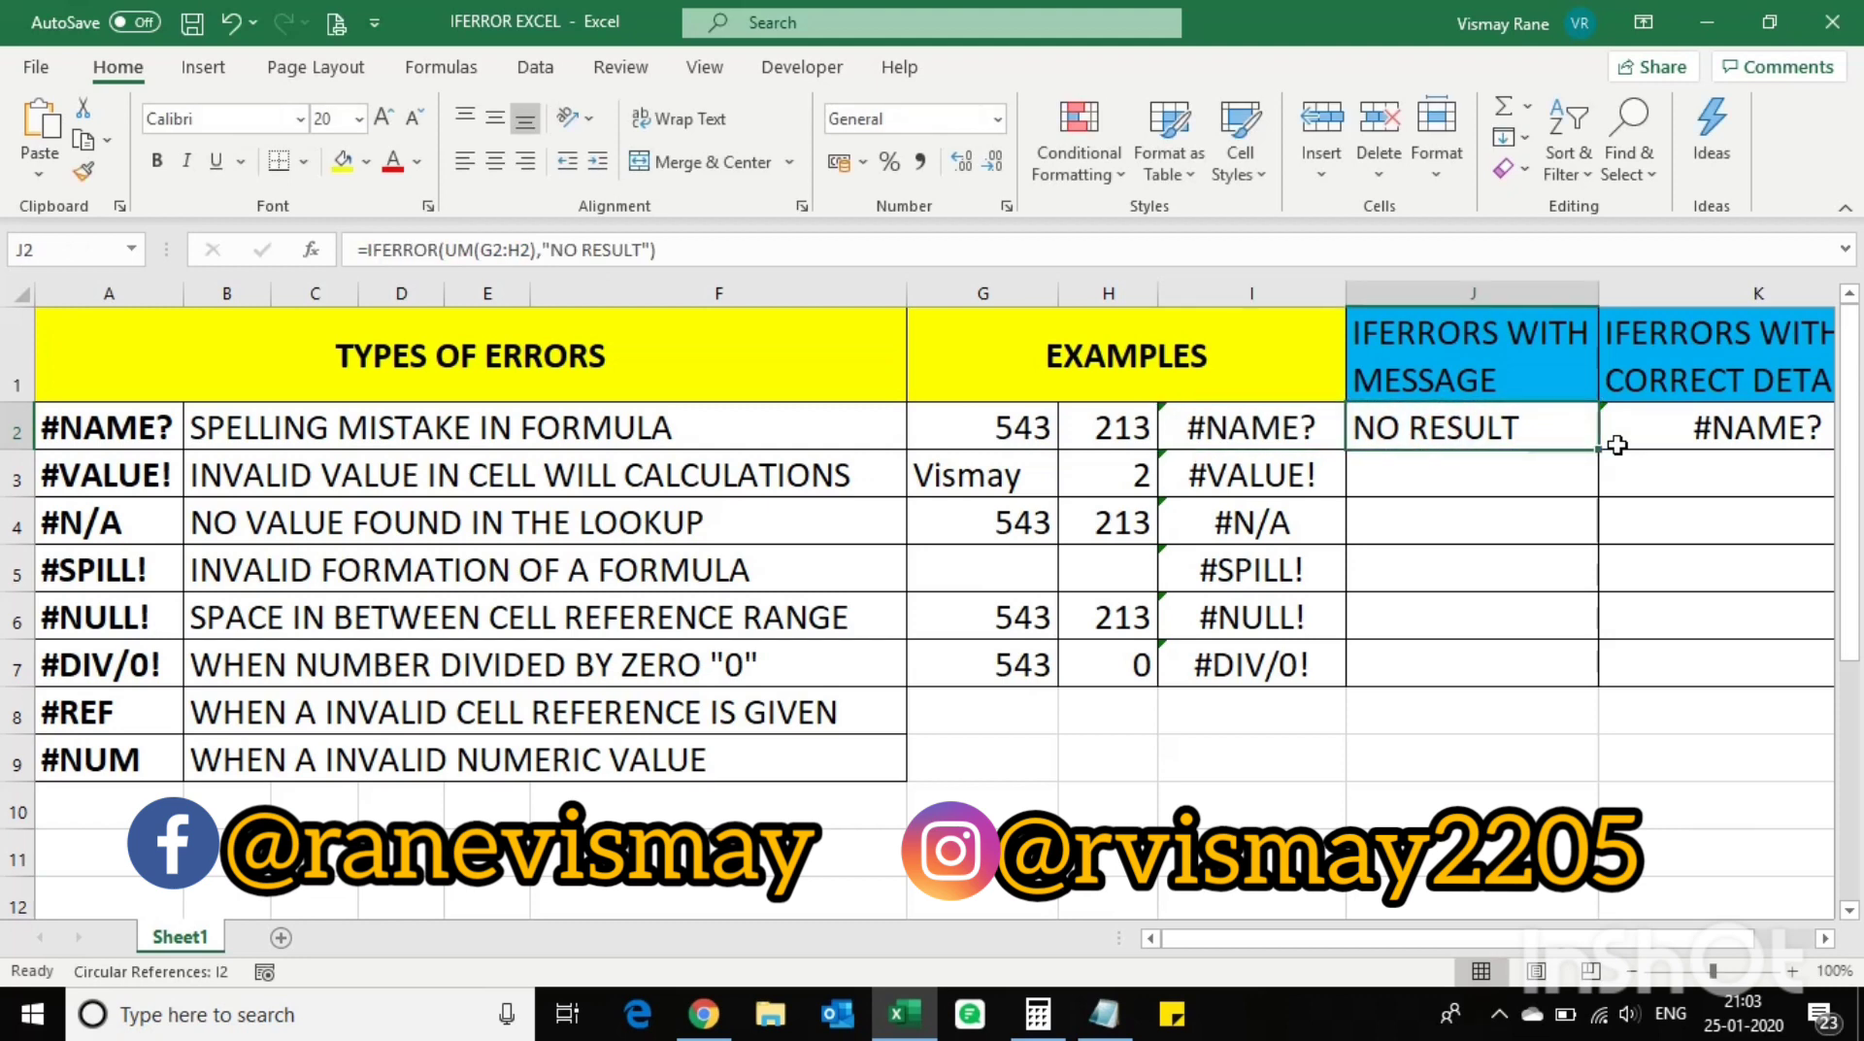
Step: Replace the content of J2 with the copied formula =UM(G2:H2) and insert the IFERROR function in front of UM
{"action": "key", "text": "Delete"}
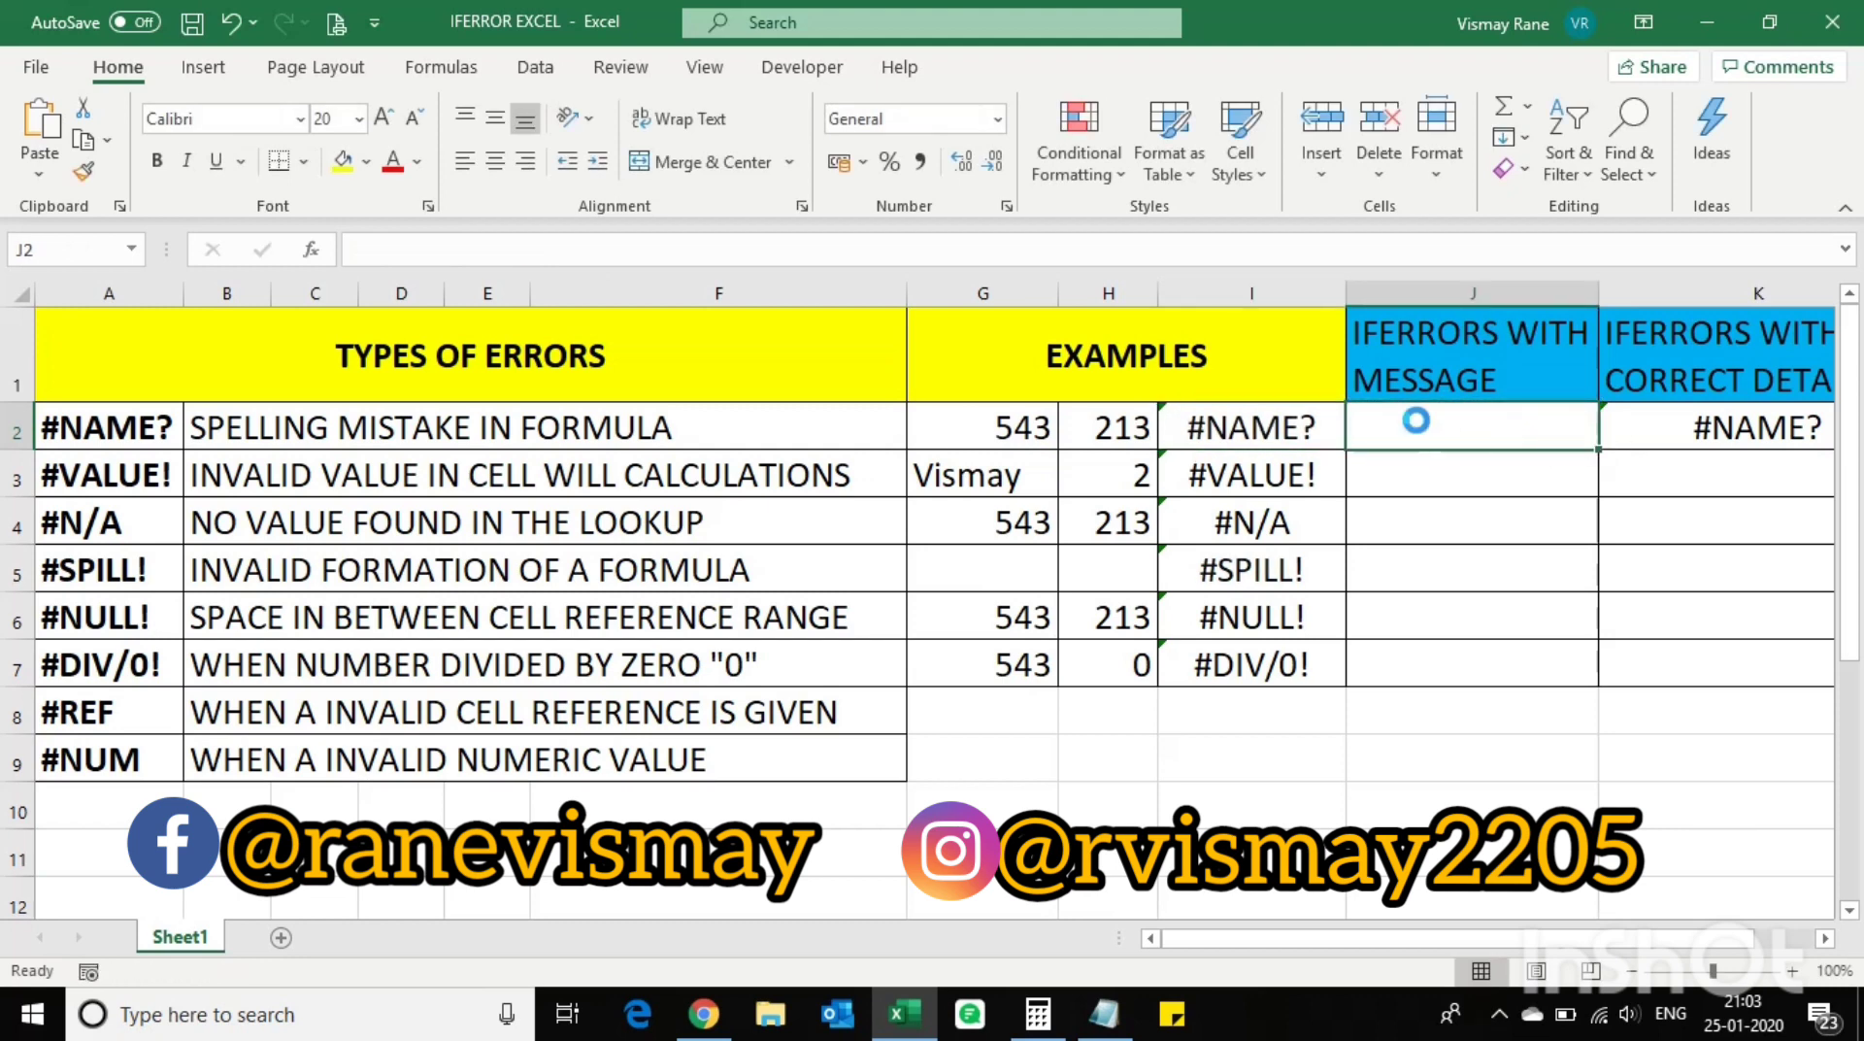
{"action": "key", "text": "ctrl+v"}
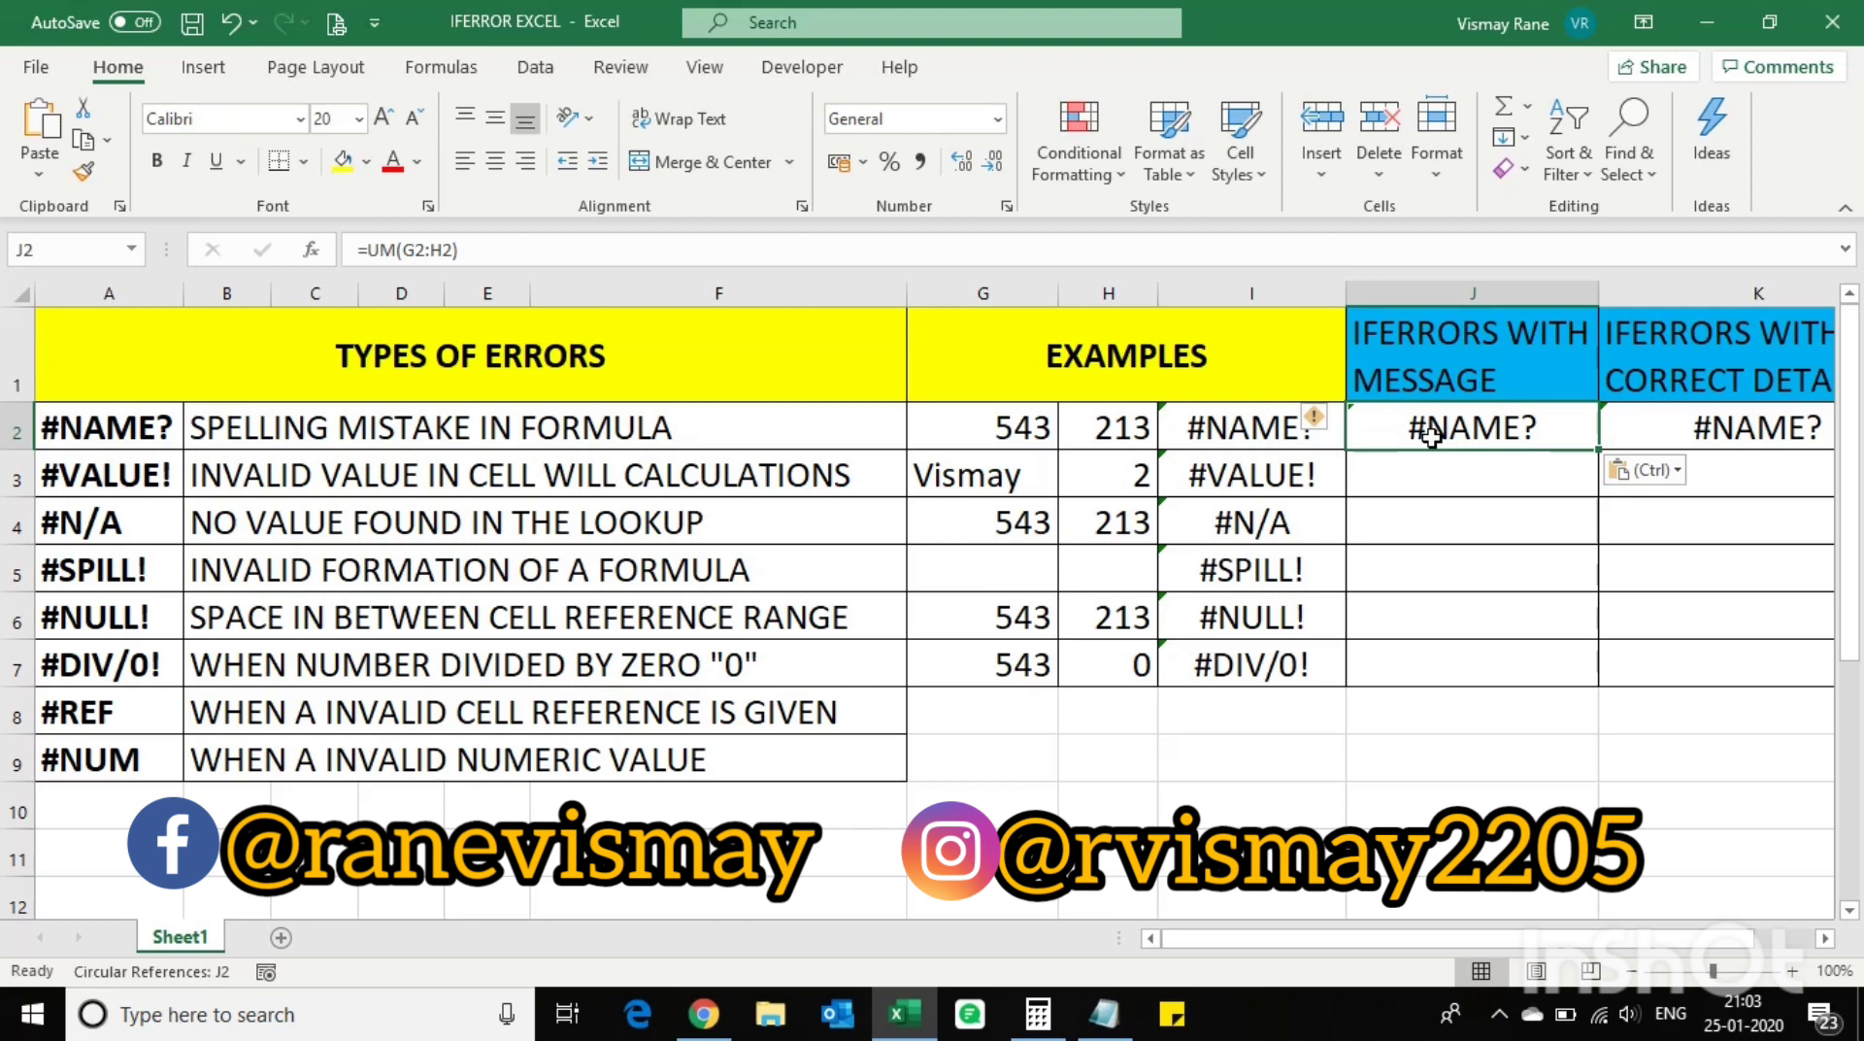
{"action": "double_click", "coordinate": [1431, 437]}
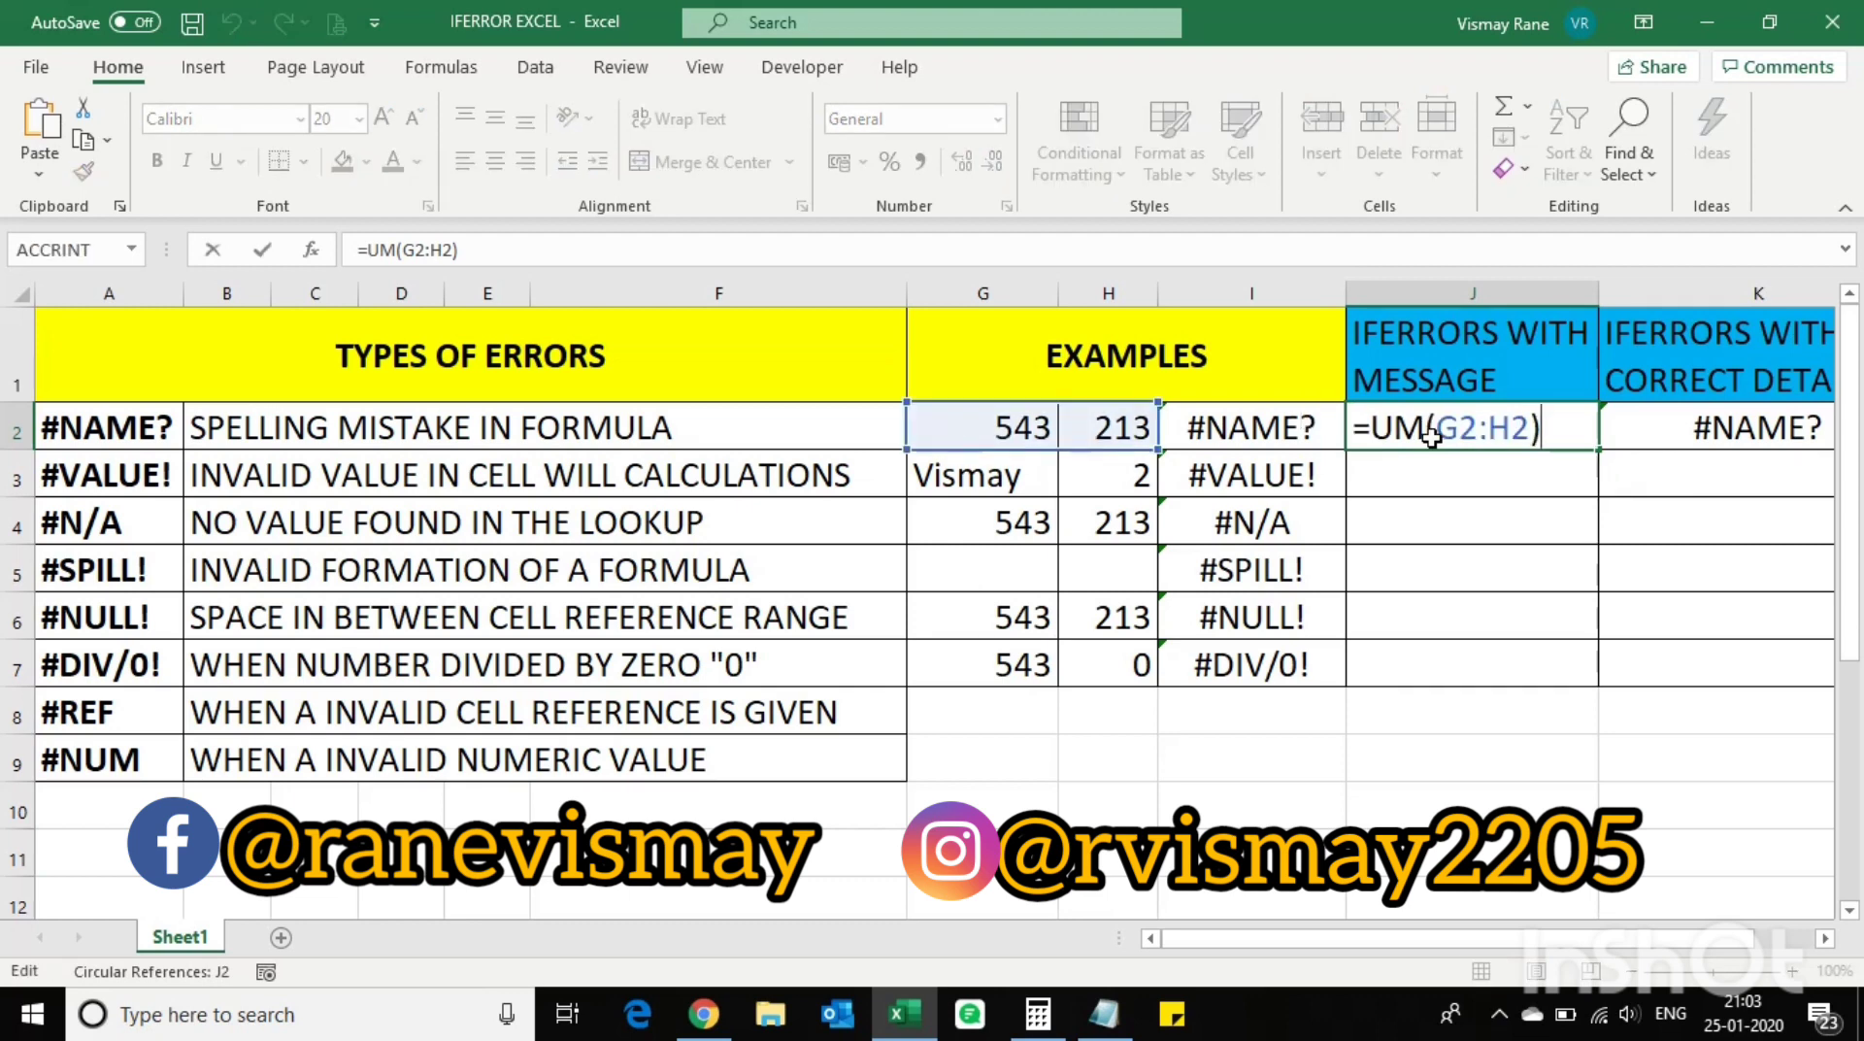
{"action": "left_click", "coordinate": [1350, 432]}
{"action": "type", "text": "IF"}
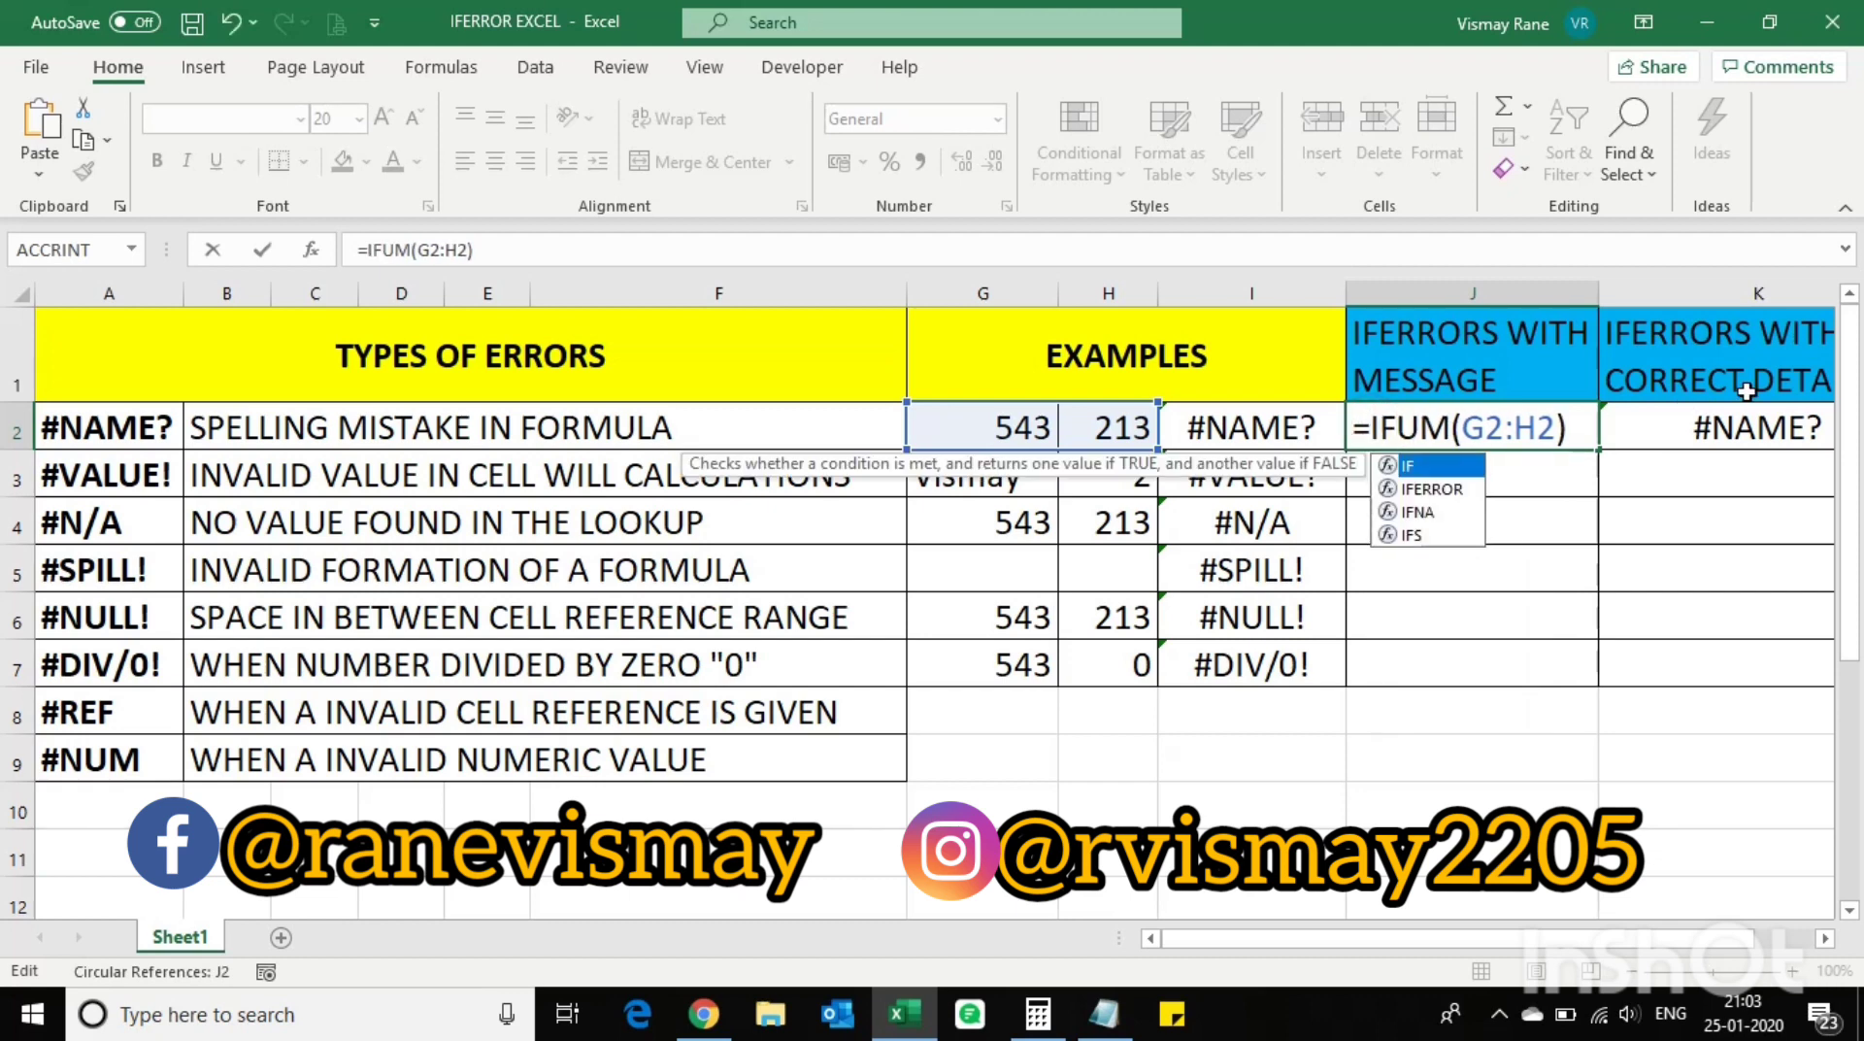
{"action": "type", "text": "W"}
{"action": "key", "text": "BackSpace"}
{"action": "type", "text": "ERR"}
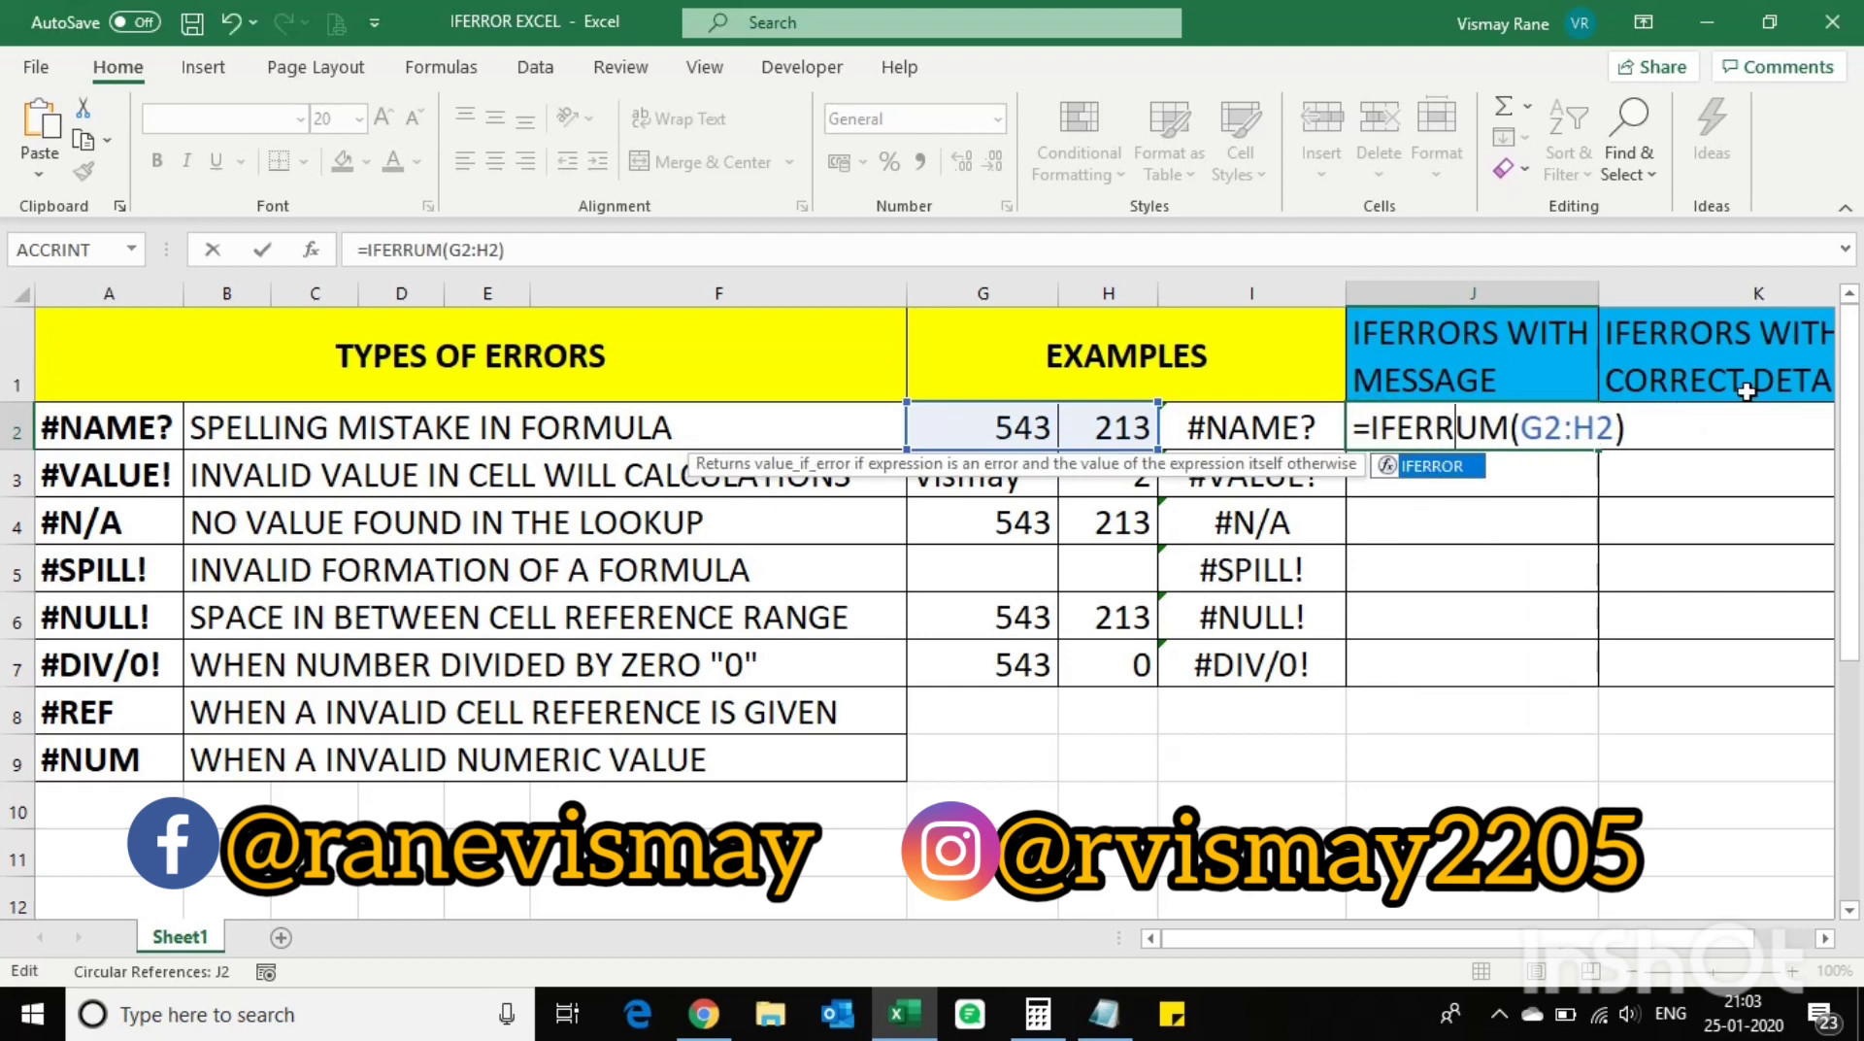
{"action": "type", "text": "OR"}
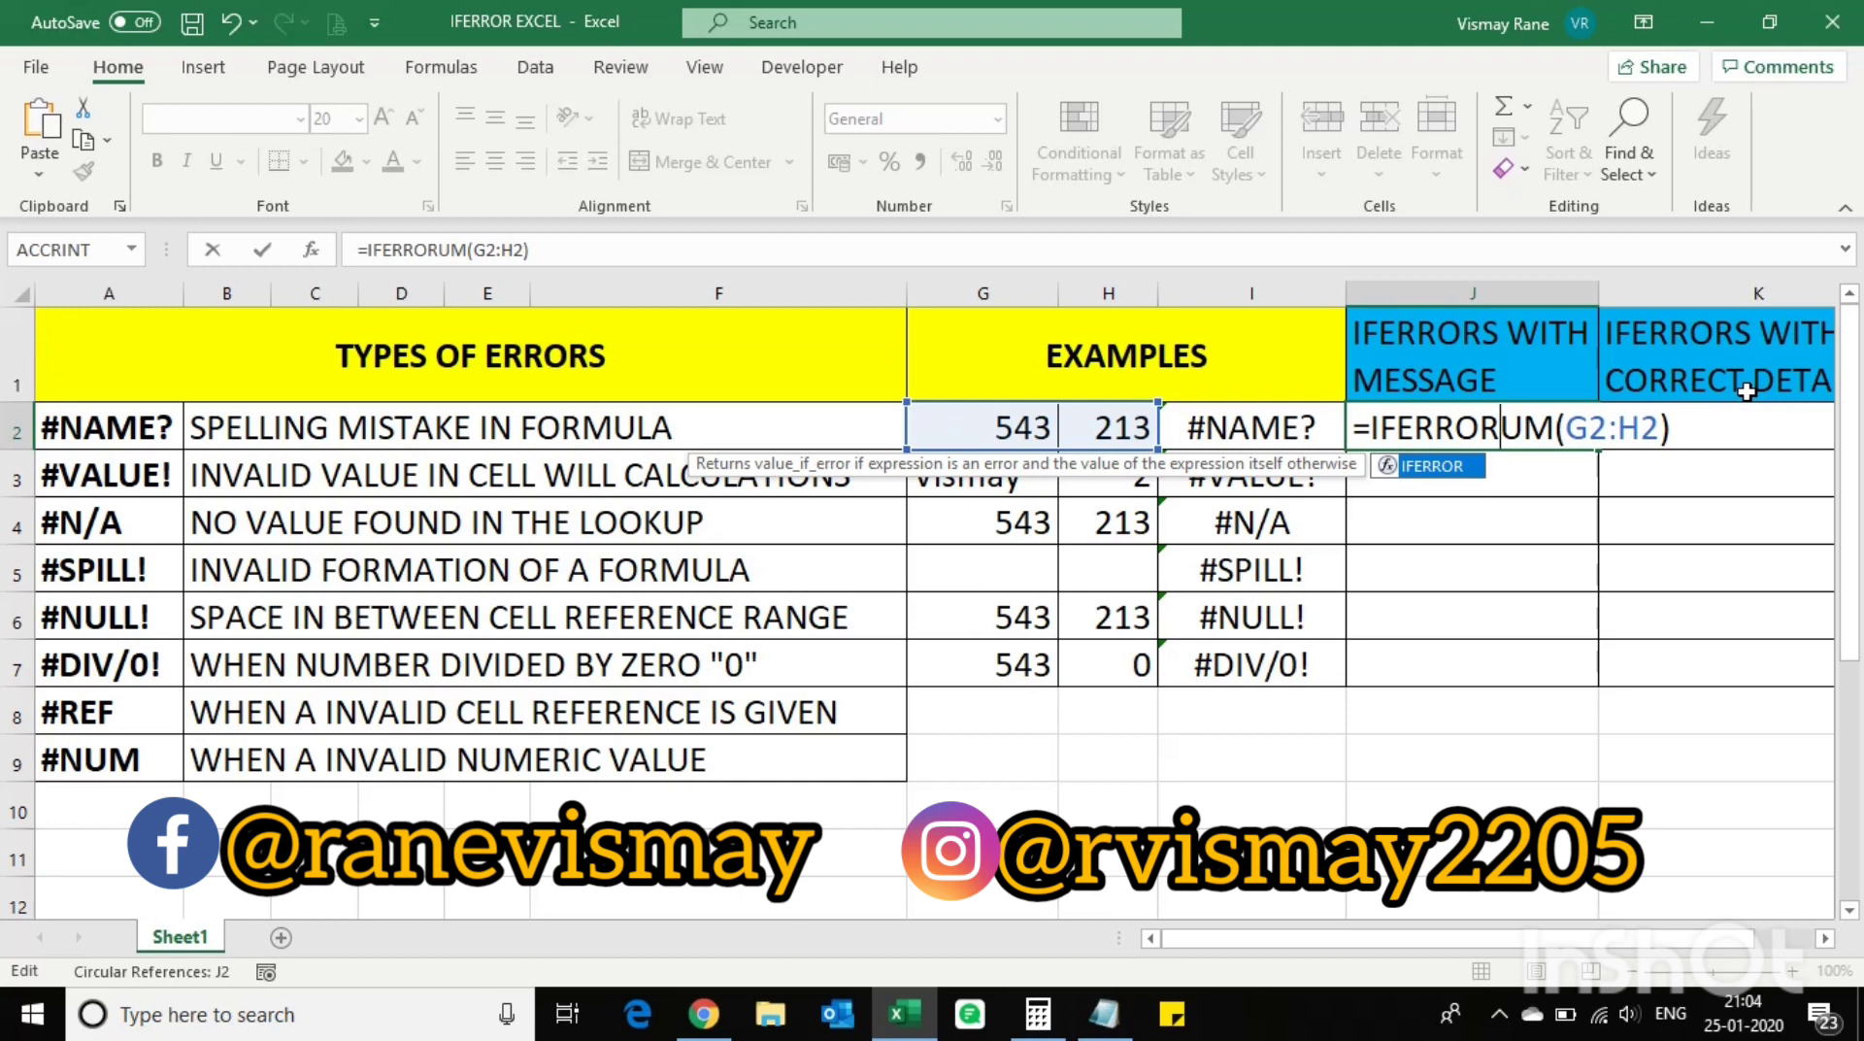
{"action": "type", "text": "("}
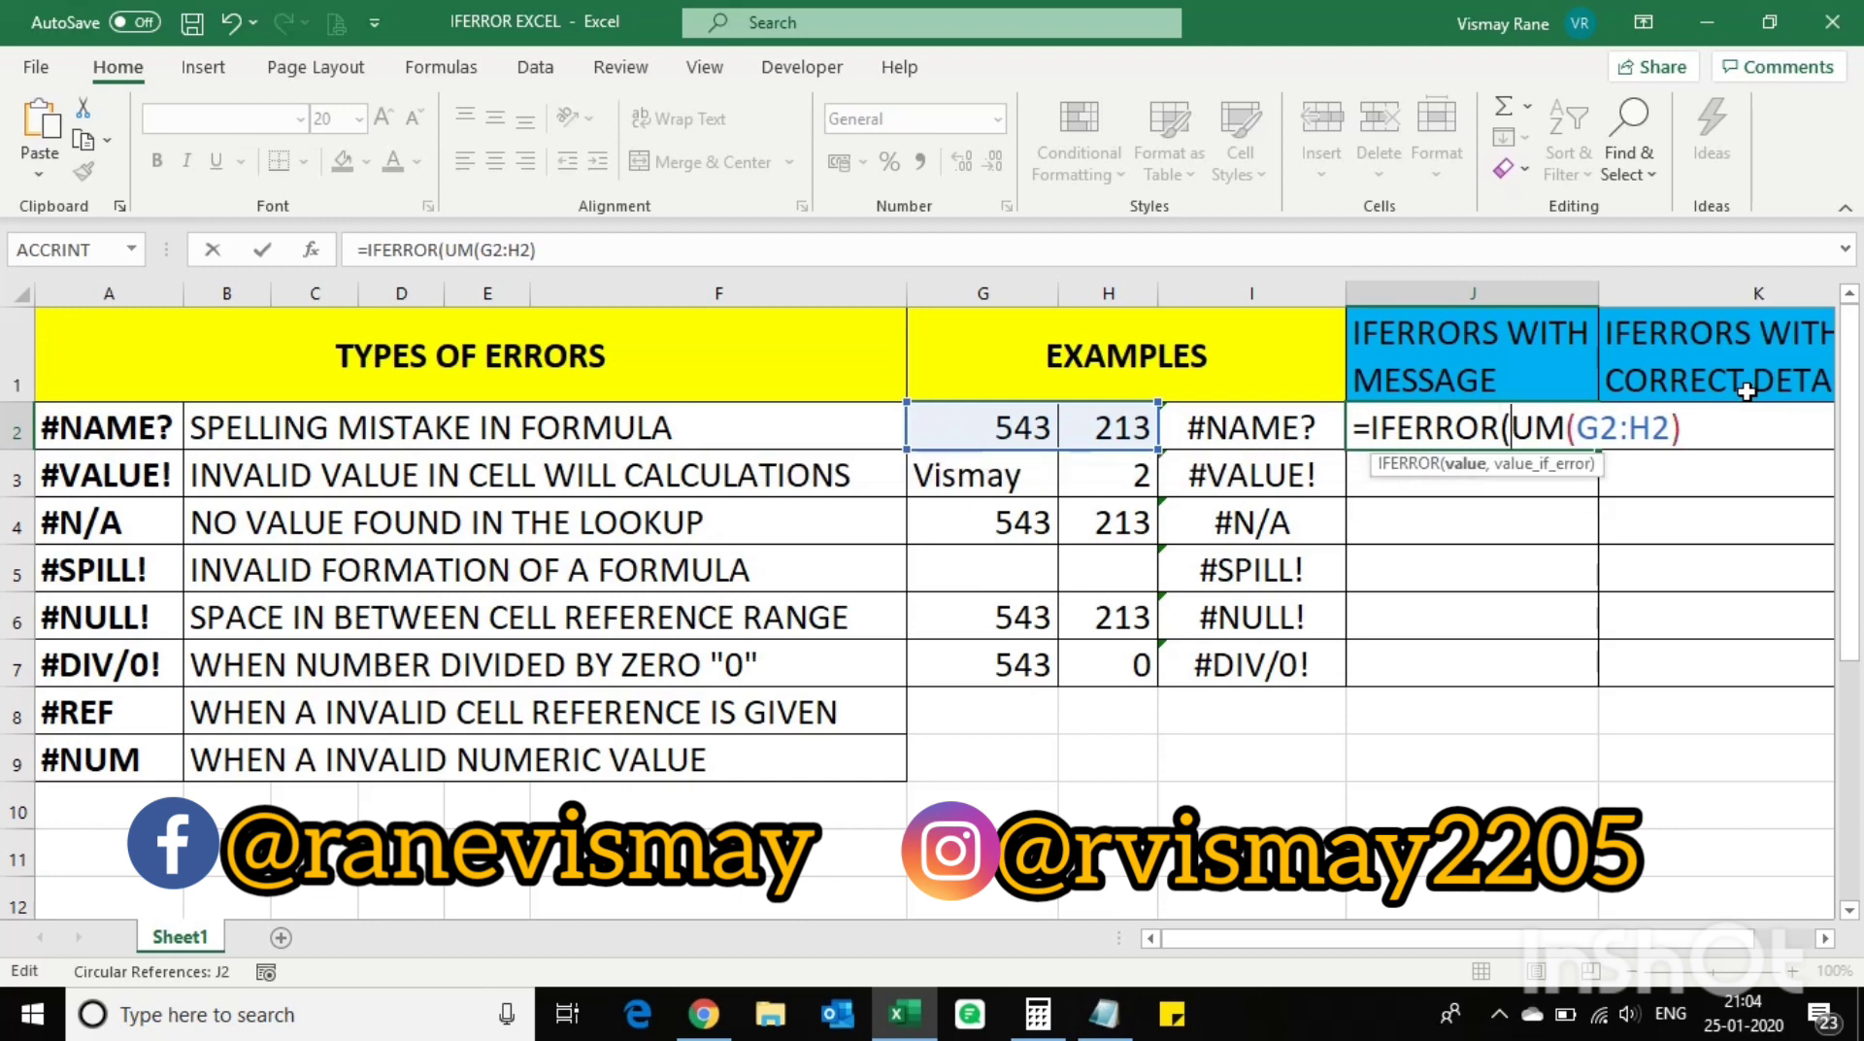
Step: Complete the IFERROR formula in J2 with "NO RESULT" as the value returned on error
{"action": "left_click", "coordinate": [1702, 428]}
{"action": "type", "text": ","}
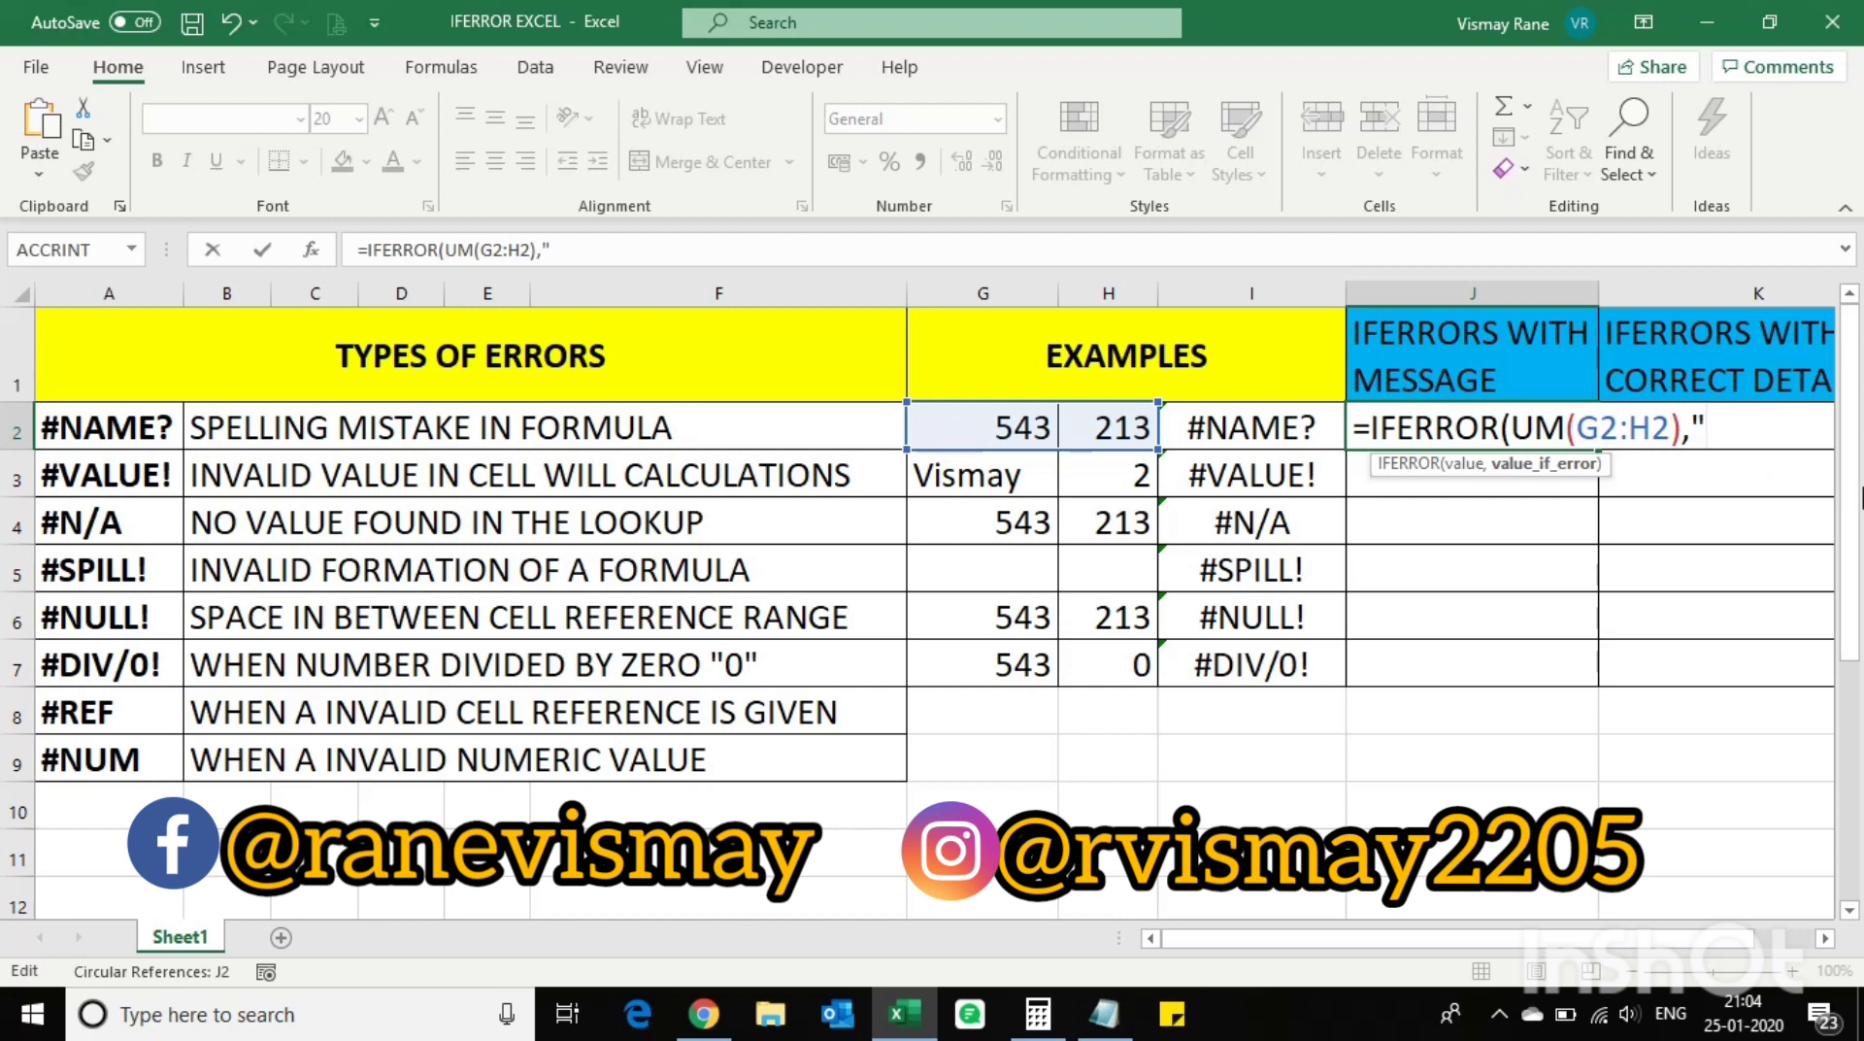
{"action": "type", "text": "\"no res"}
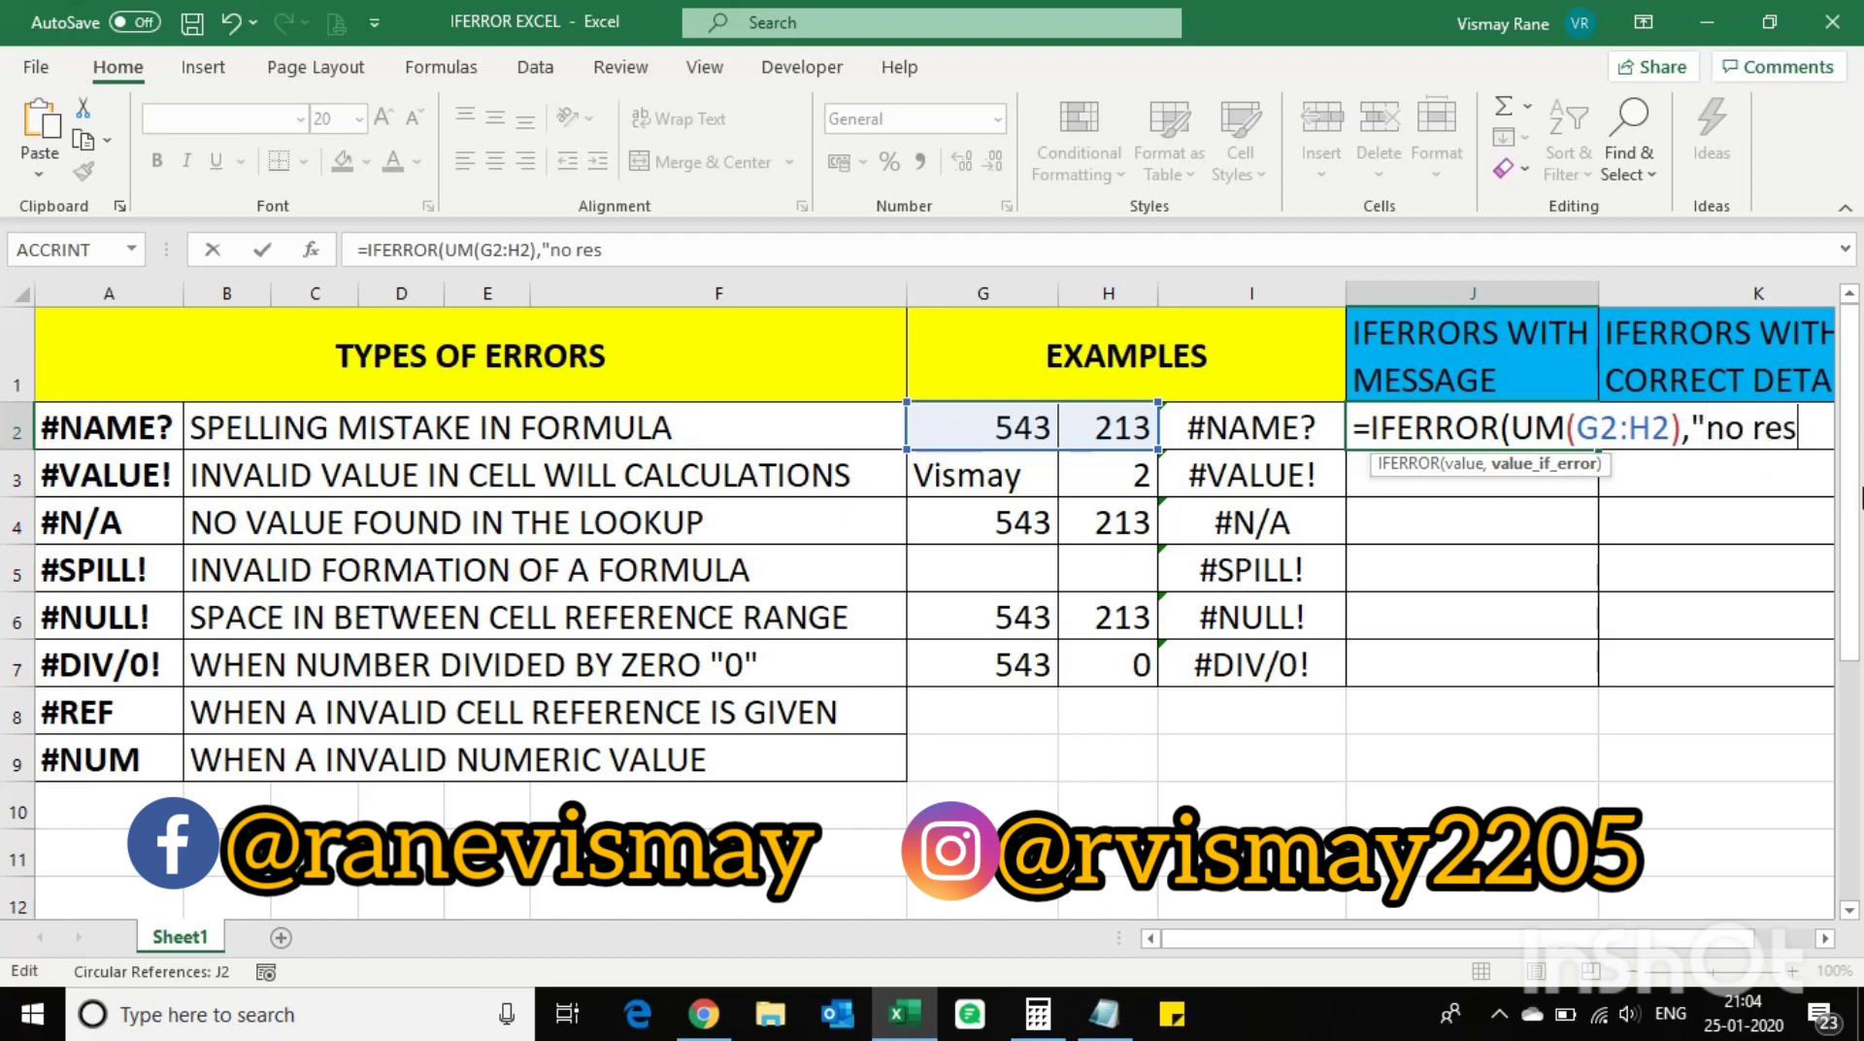
{"action": "type", "text": "ult"}
{"action": "key", "text": "BackSpace"}
{"action": "key", "text": "BackSpace"}
{"action": "key", "text": "BackSpace"}
{"action": "key", "text": "BackSpace"}
{"action": "key", "text": "BackSpace"}
{"action": "key", "text": "BackSpace"}
{"action": "key", "text": "BackSpace"}
{"action": "key", "text": "BackSpace"}
{"action": "key", "text": "BackSpace"}
{"action": "type", "text": "NOR"}
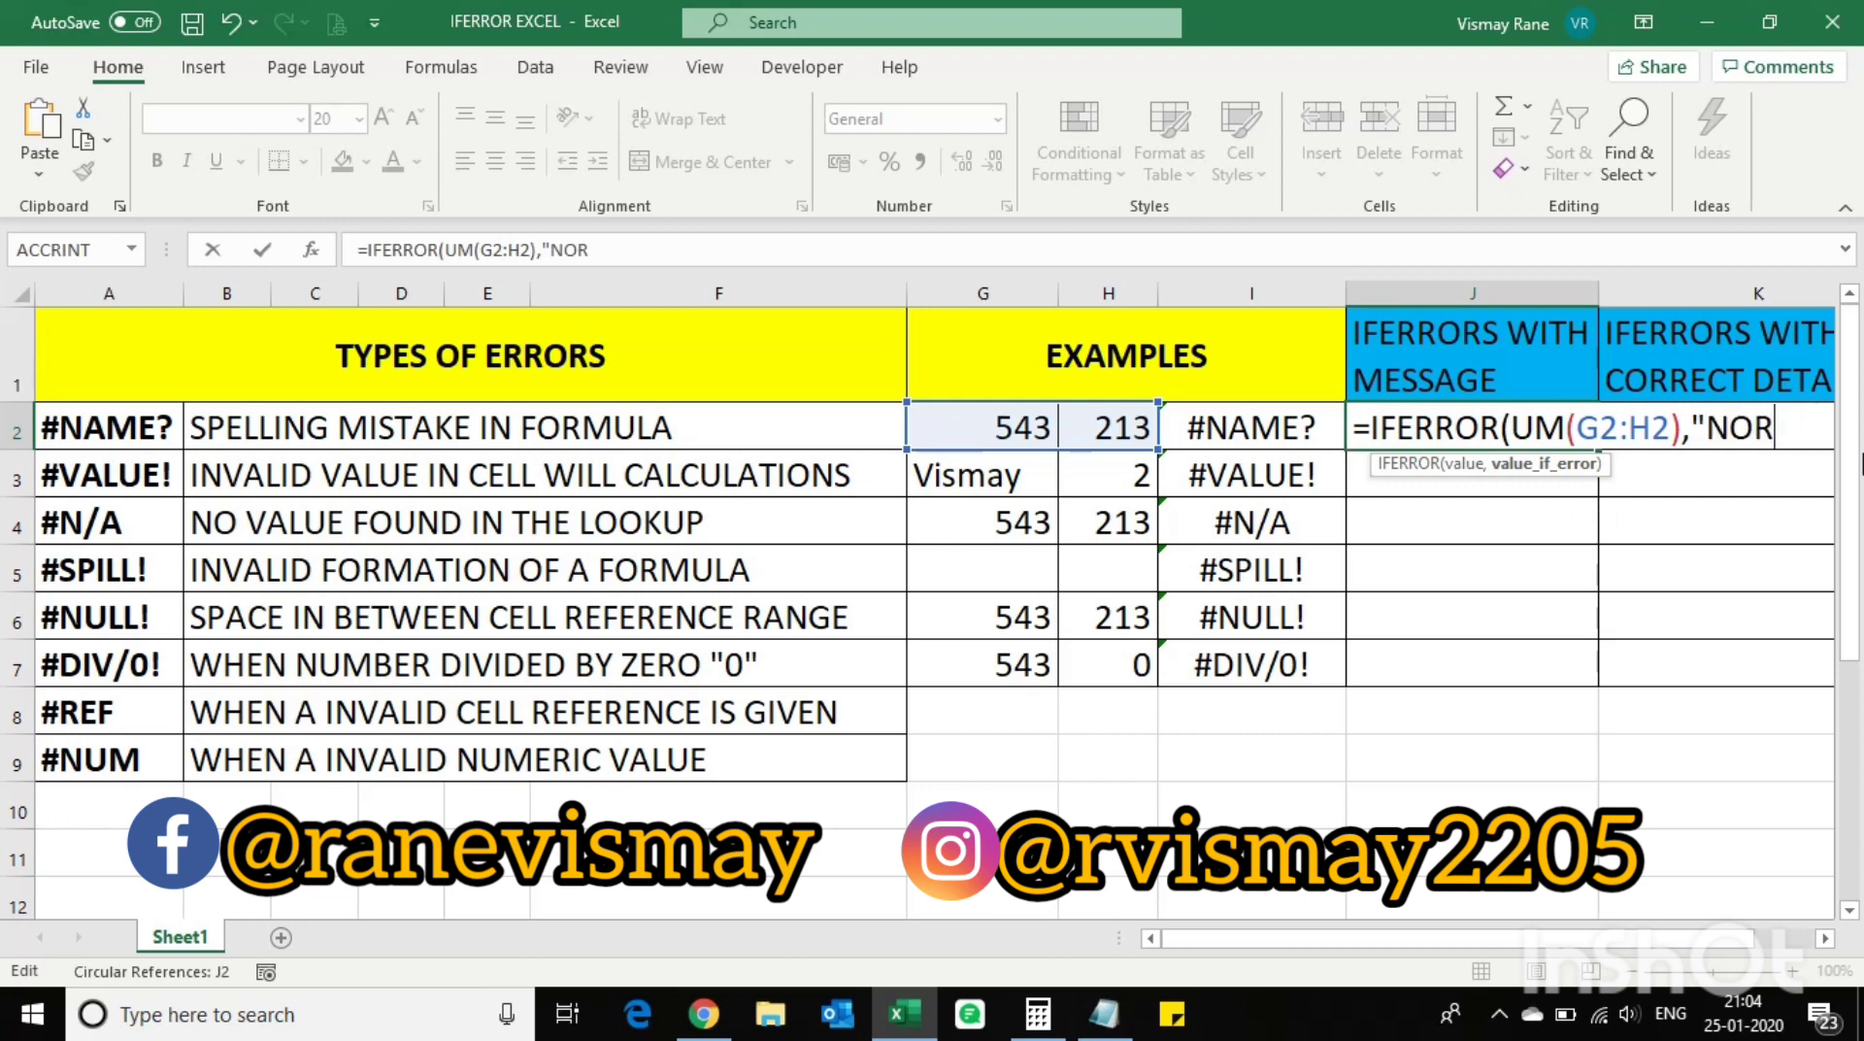
{"action": "key", "text": "BackSpace"}
{"action": "type", "text": "RESULT"}
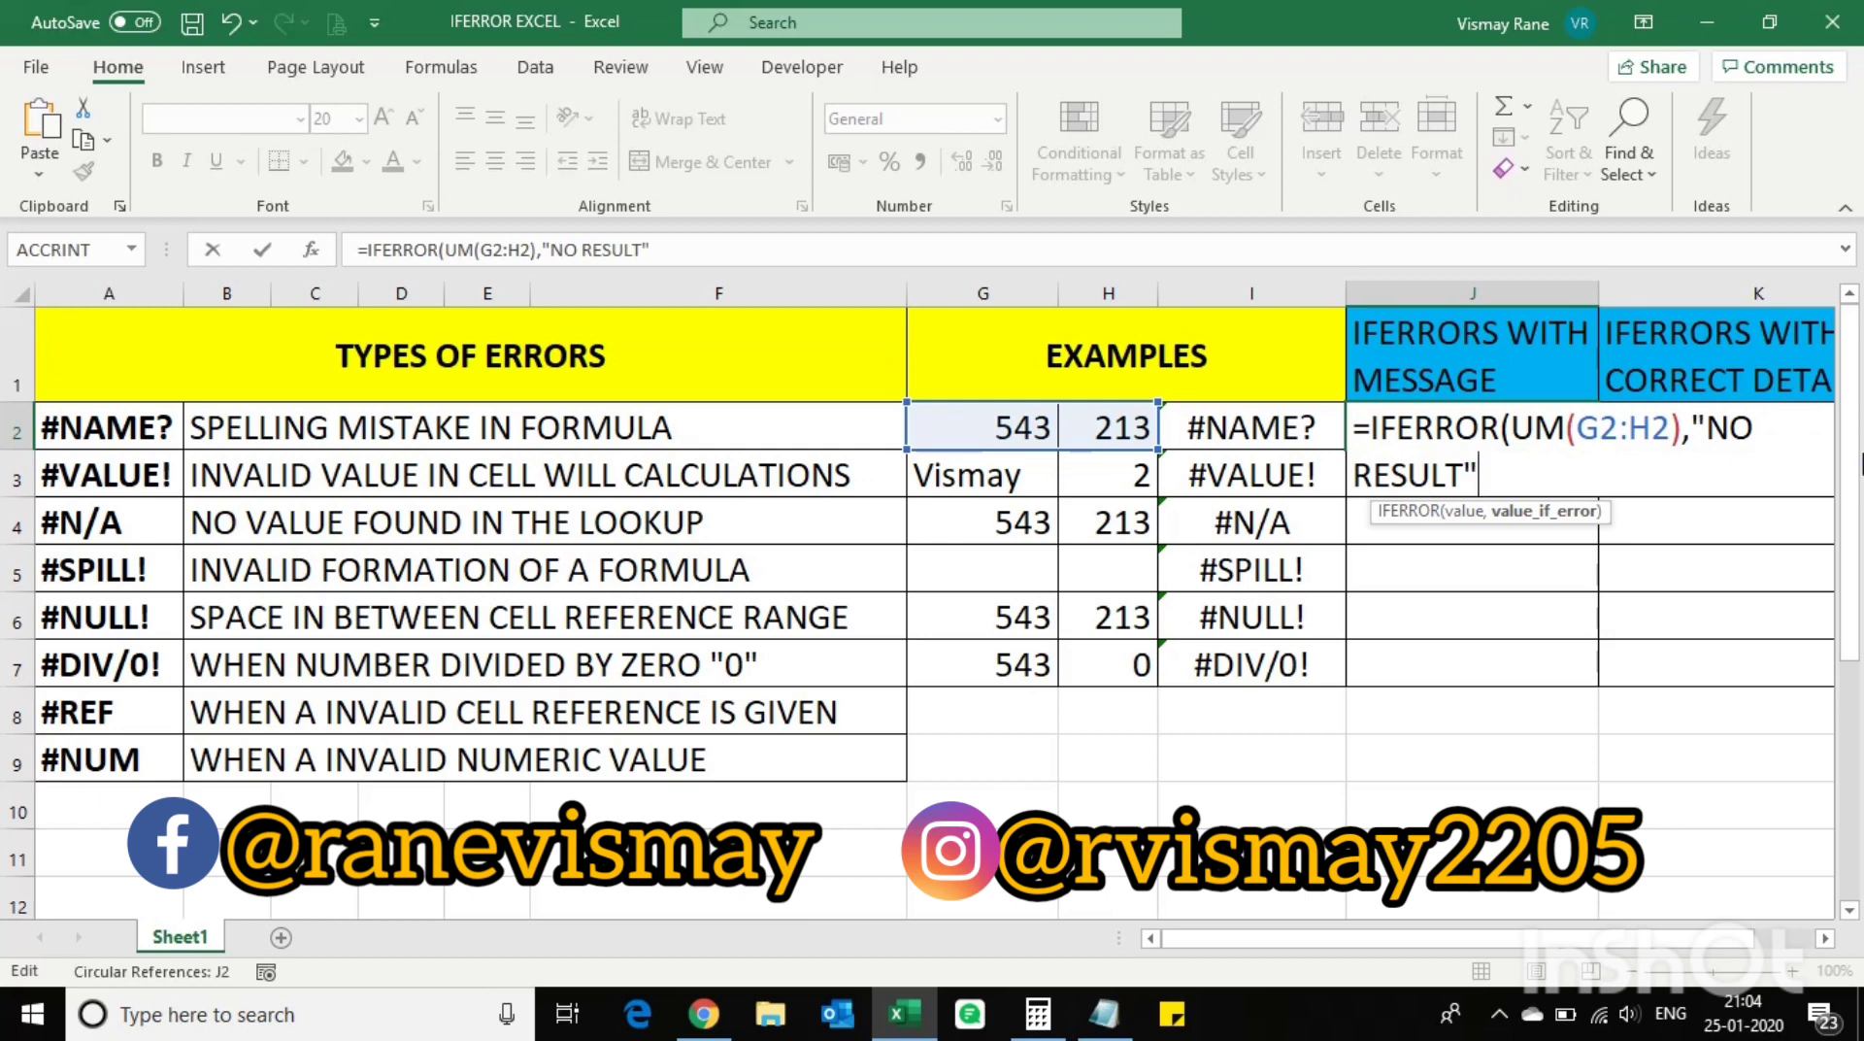
{"action": "type", "text": "\")"}
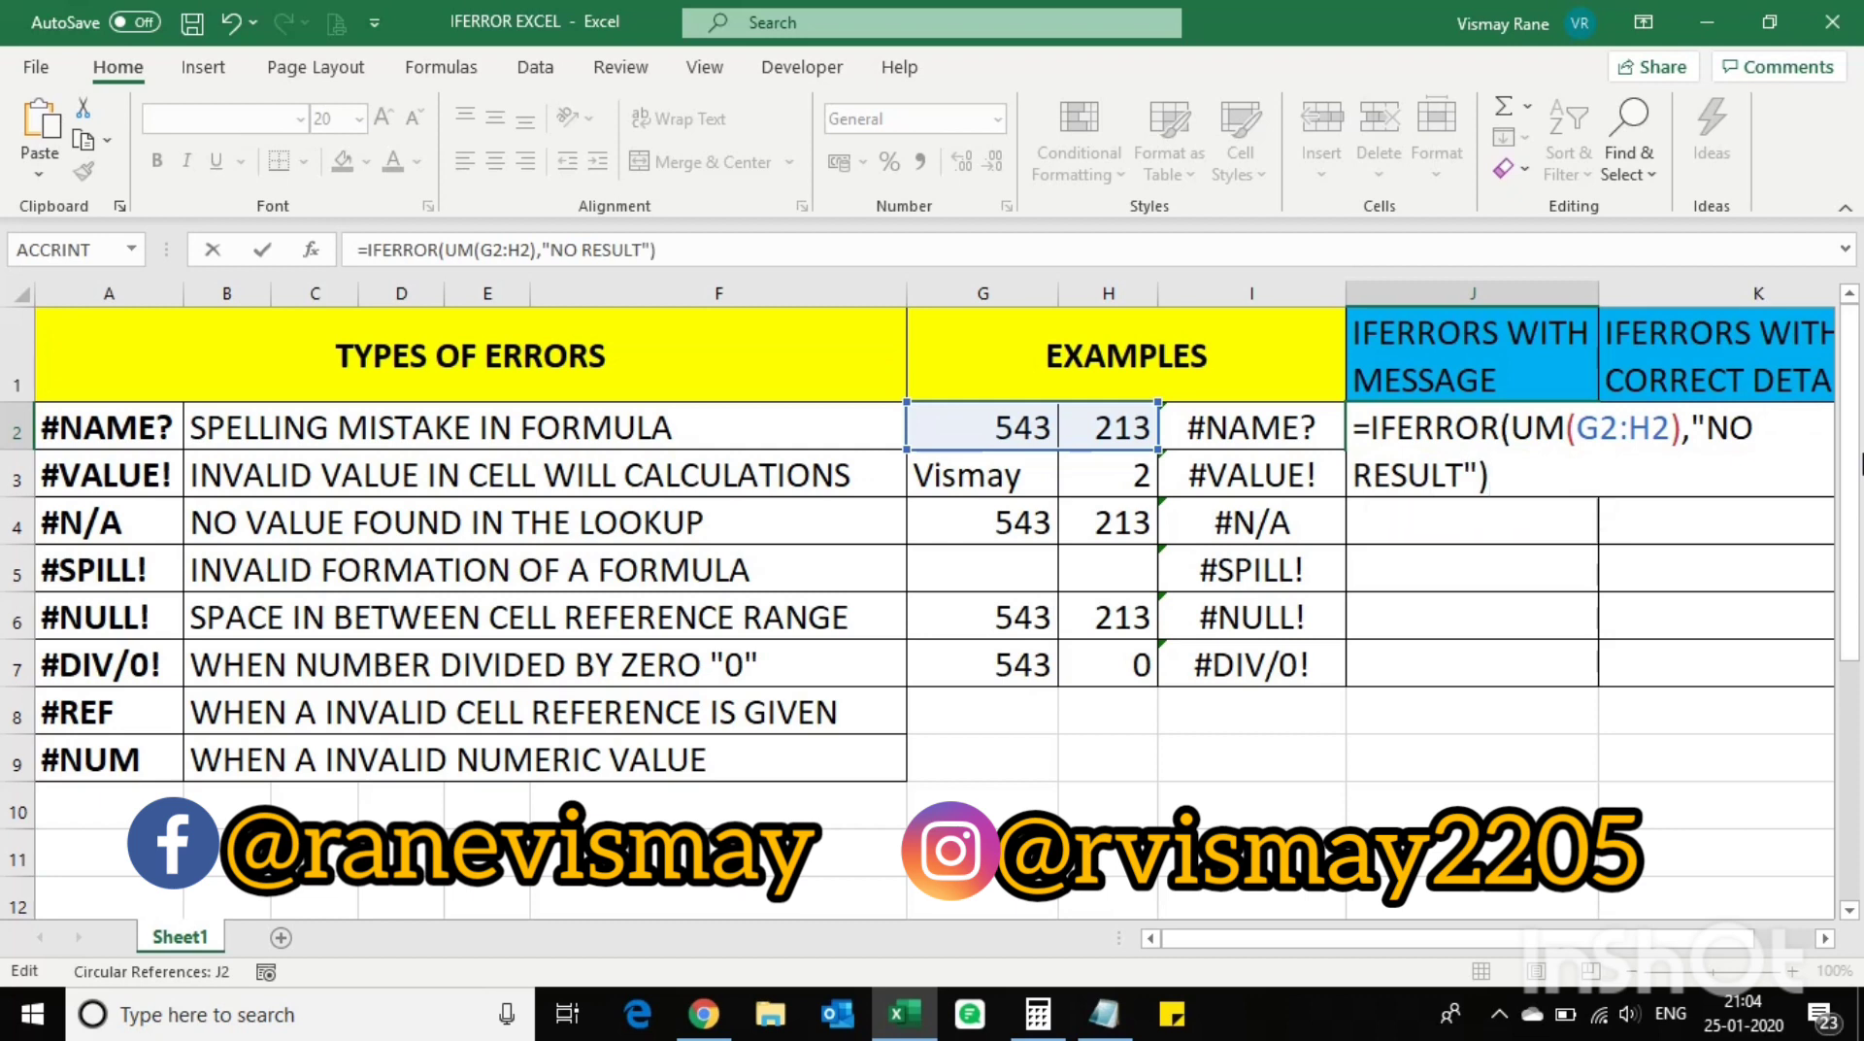
{"action": "key", "text": "Return"}
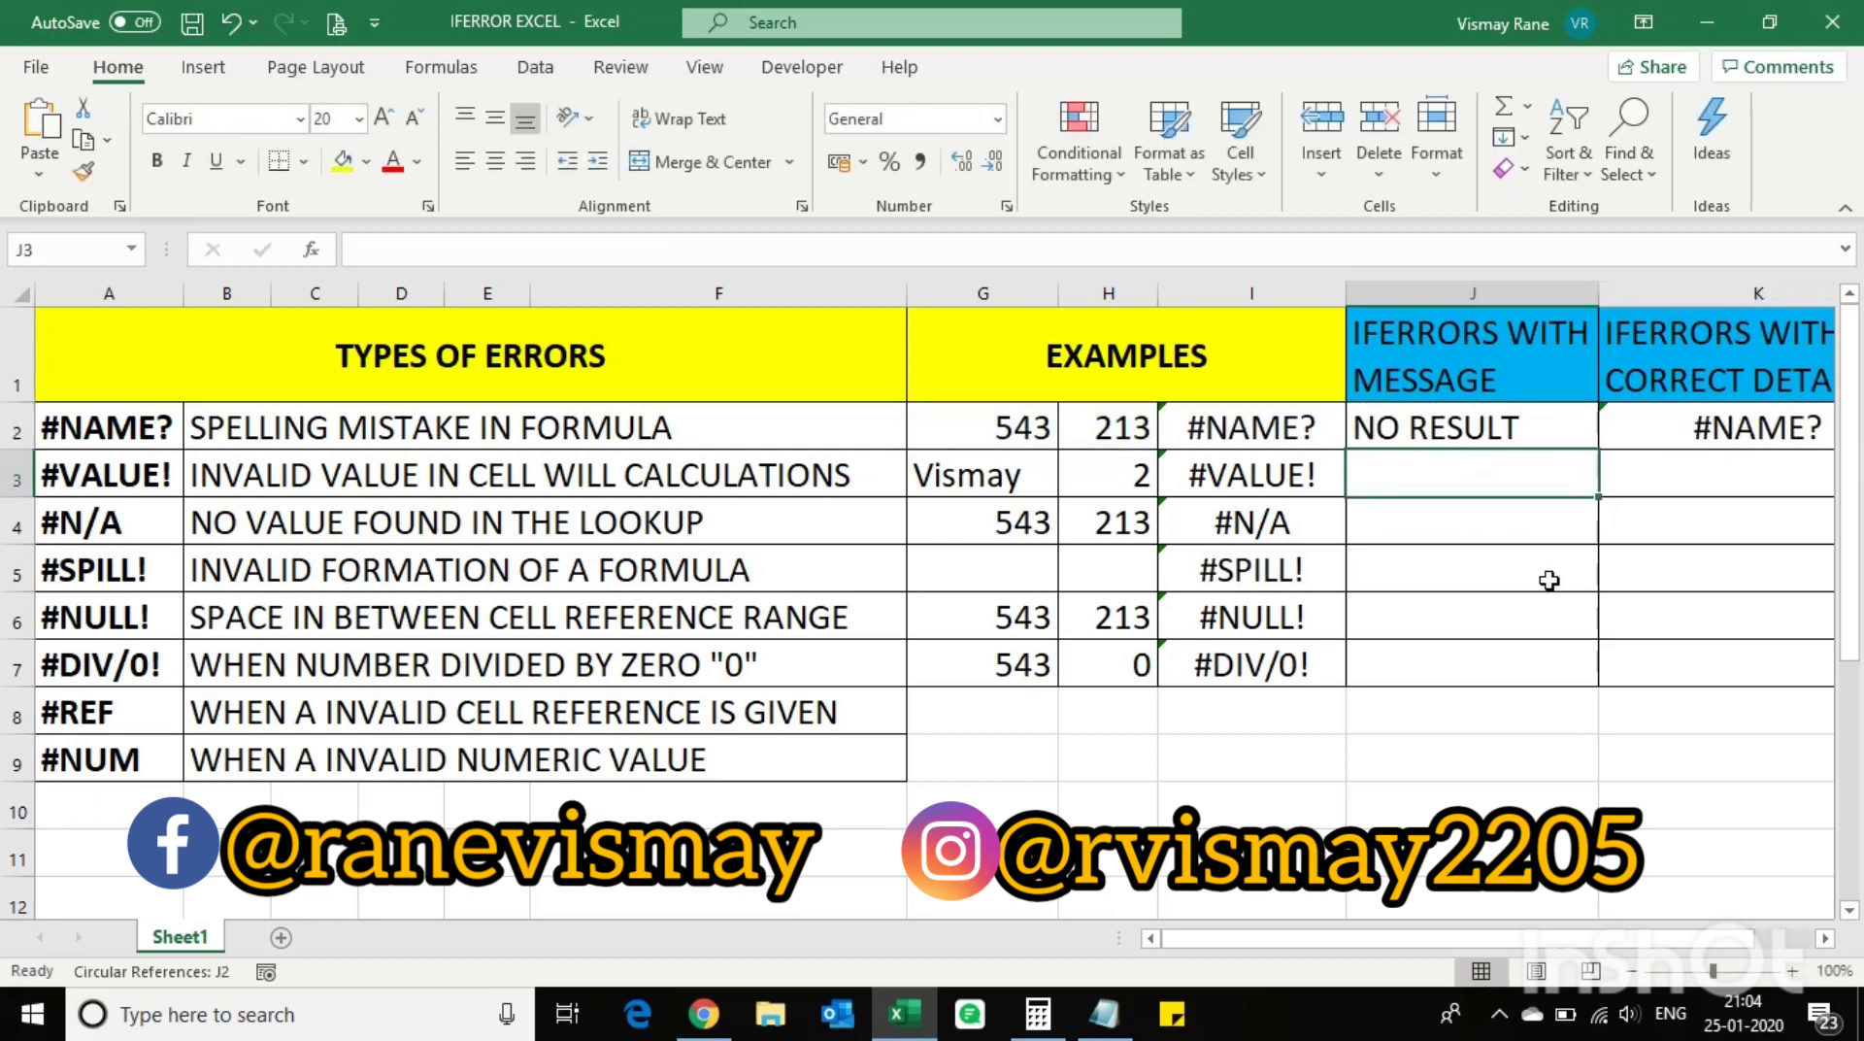
Step: Copy the formula =H3/G3 from the #VALUE! example in I3 into J3, keeping its references unchanged
{"action": "left_click", "coordinate": [1825, 938]}
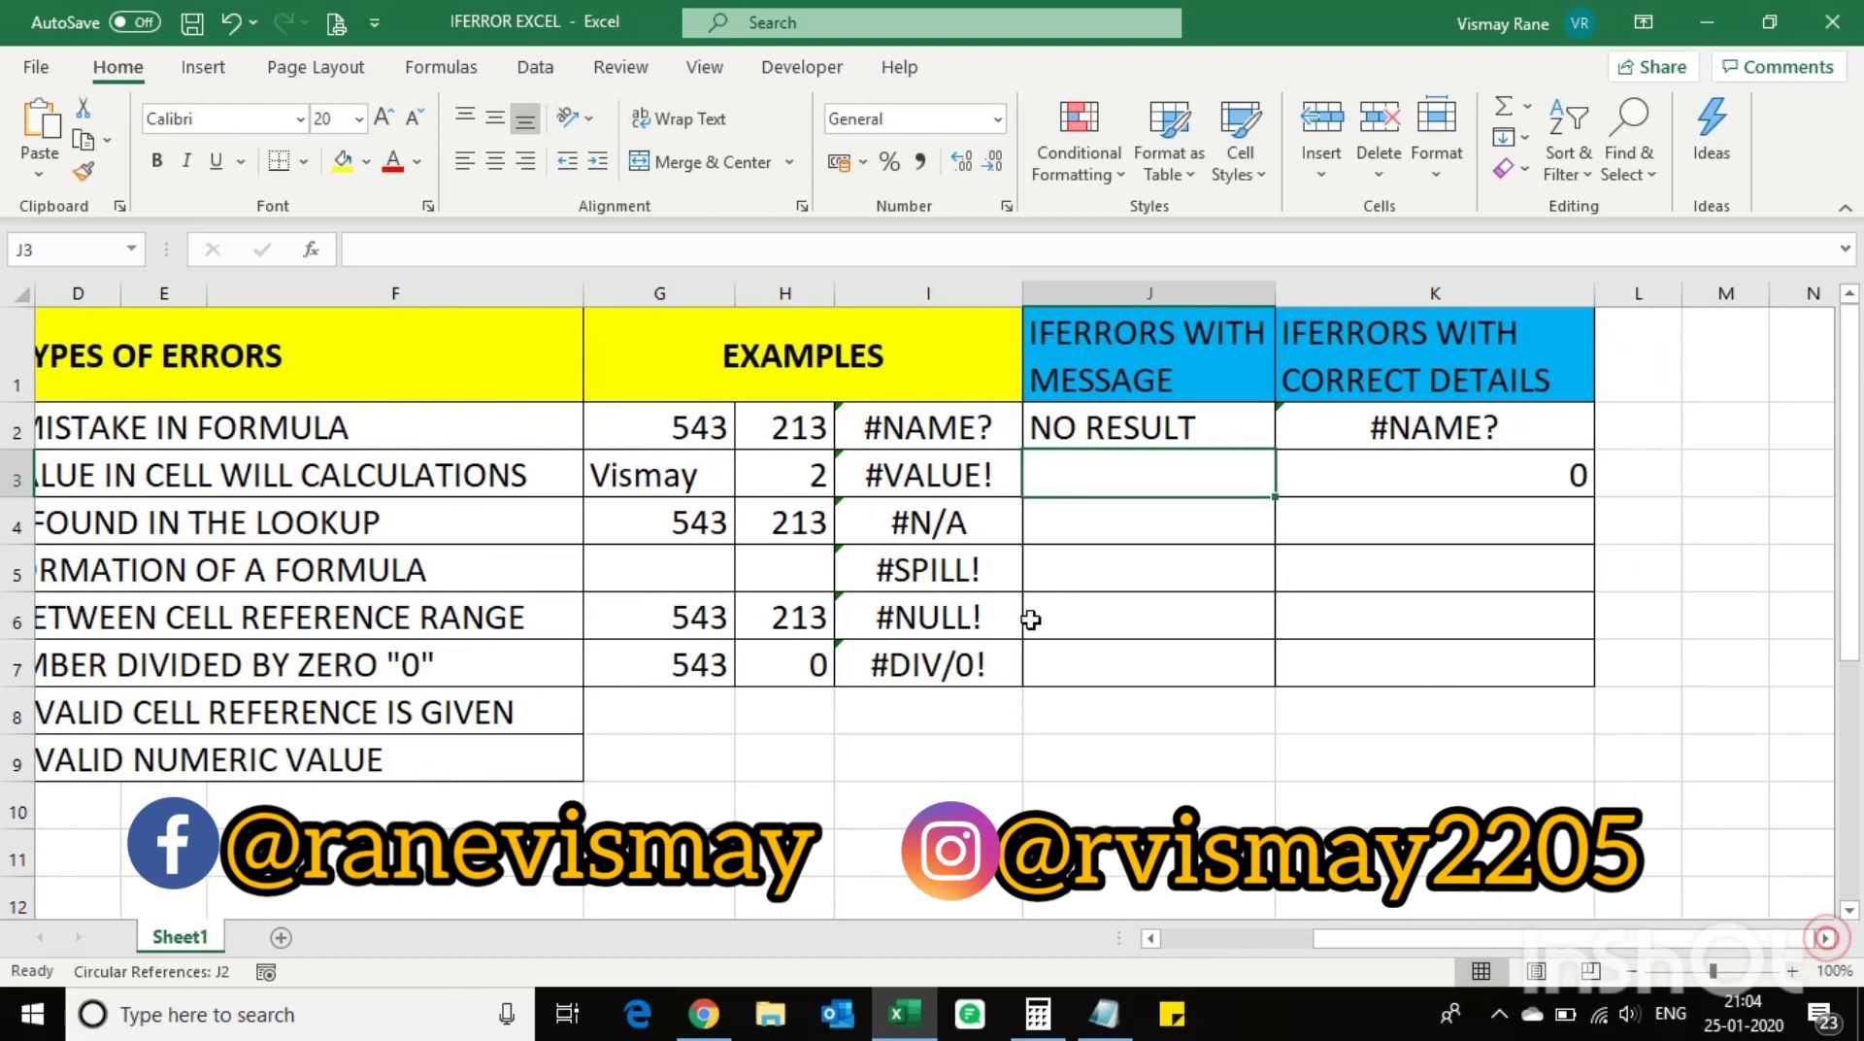
{"action": "key", "text": "Up"}
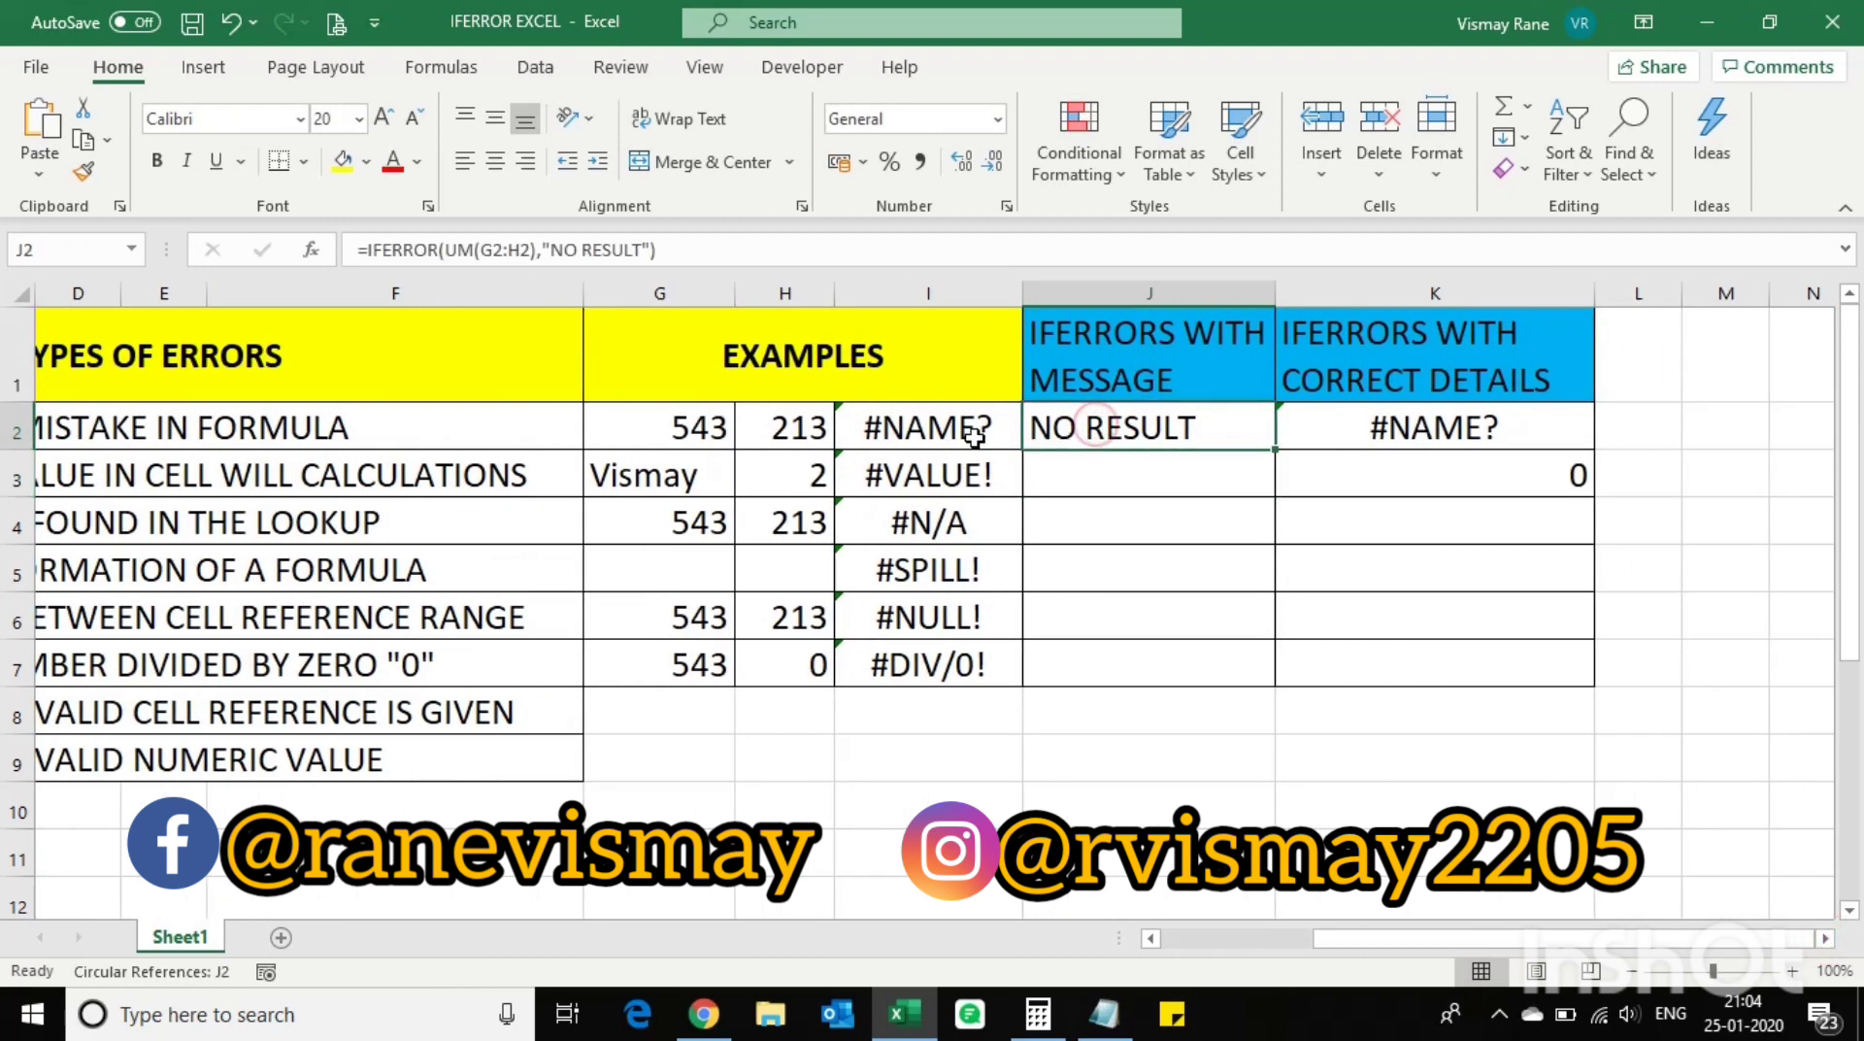
{"action": "left_click", "coordinate": [1100, 479]}
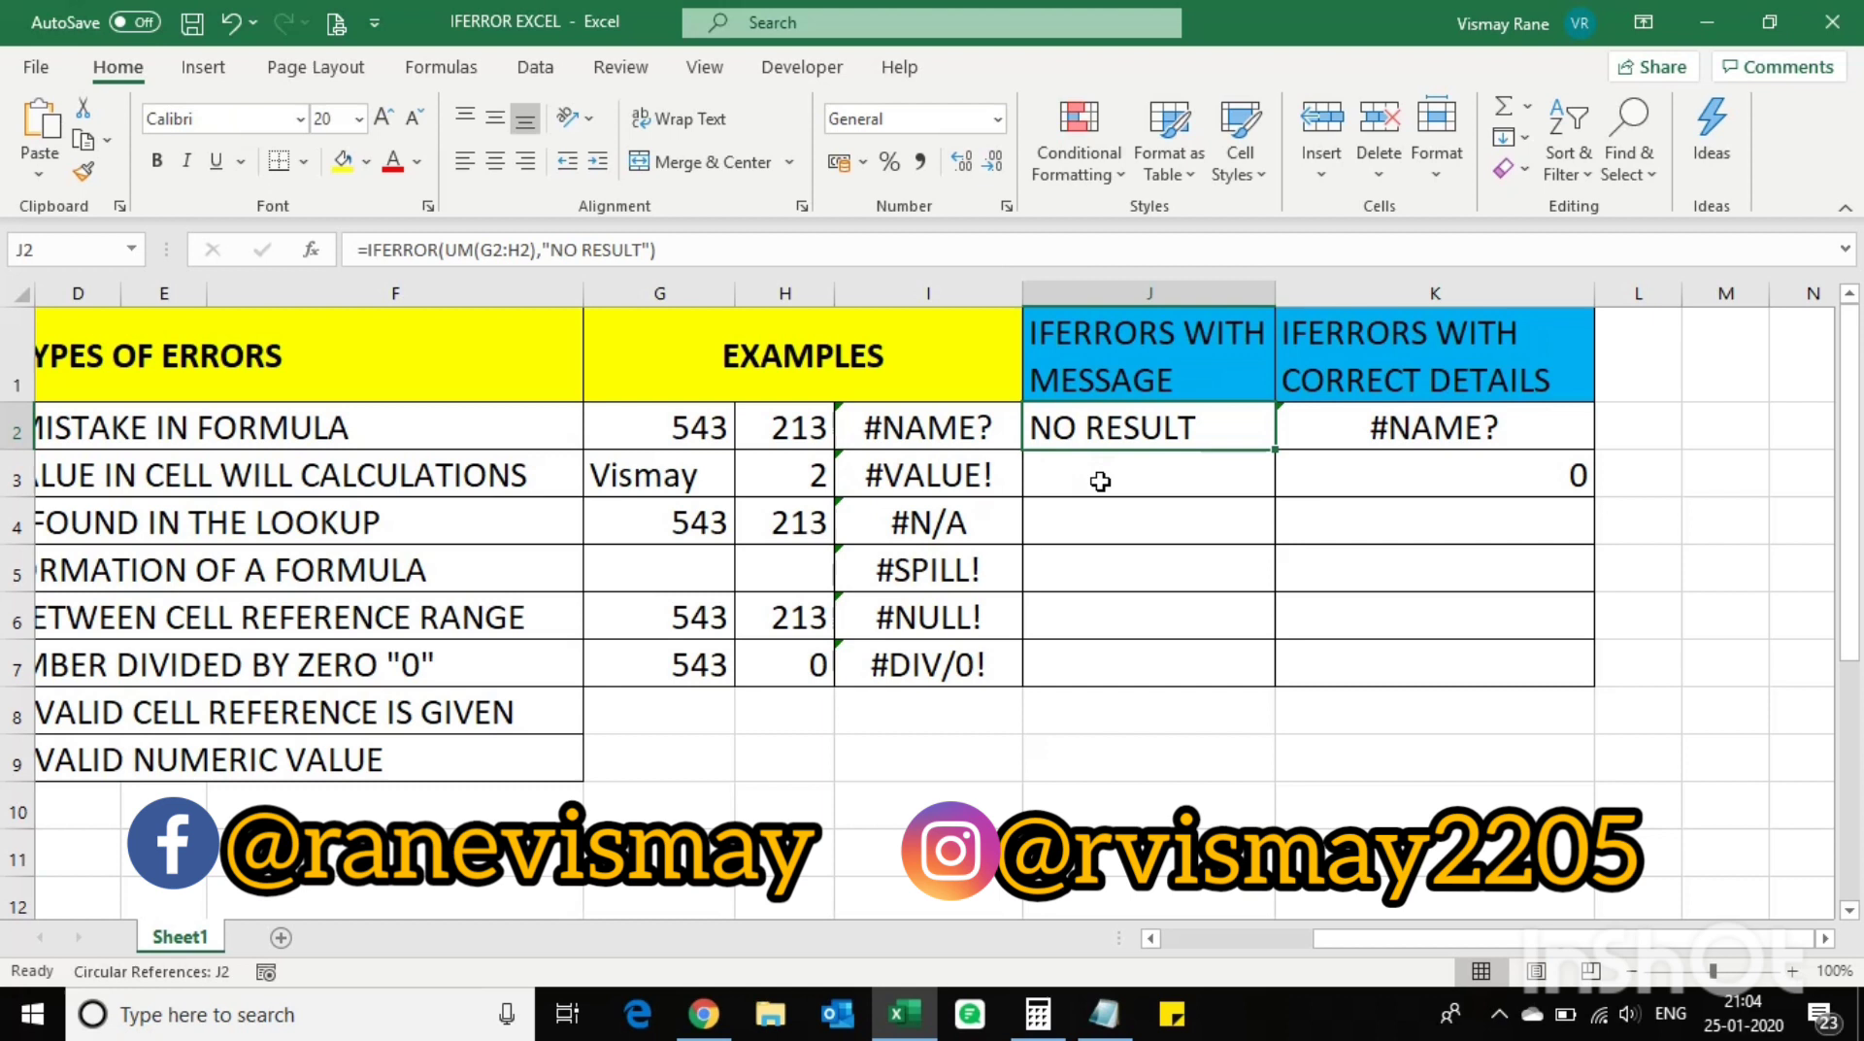
{"action": "left_click", "coordinate": [956, 471]}
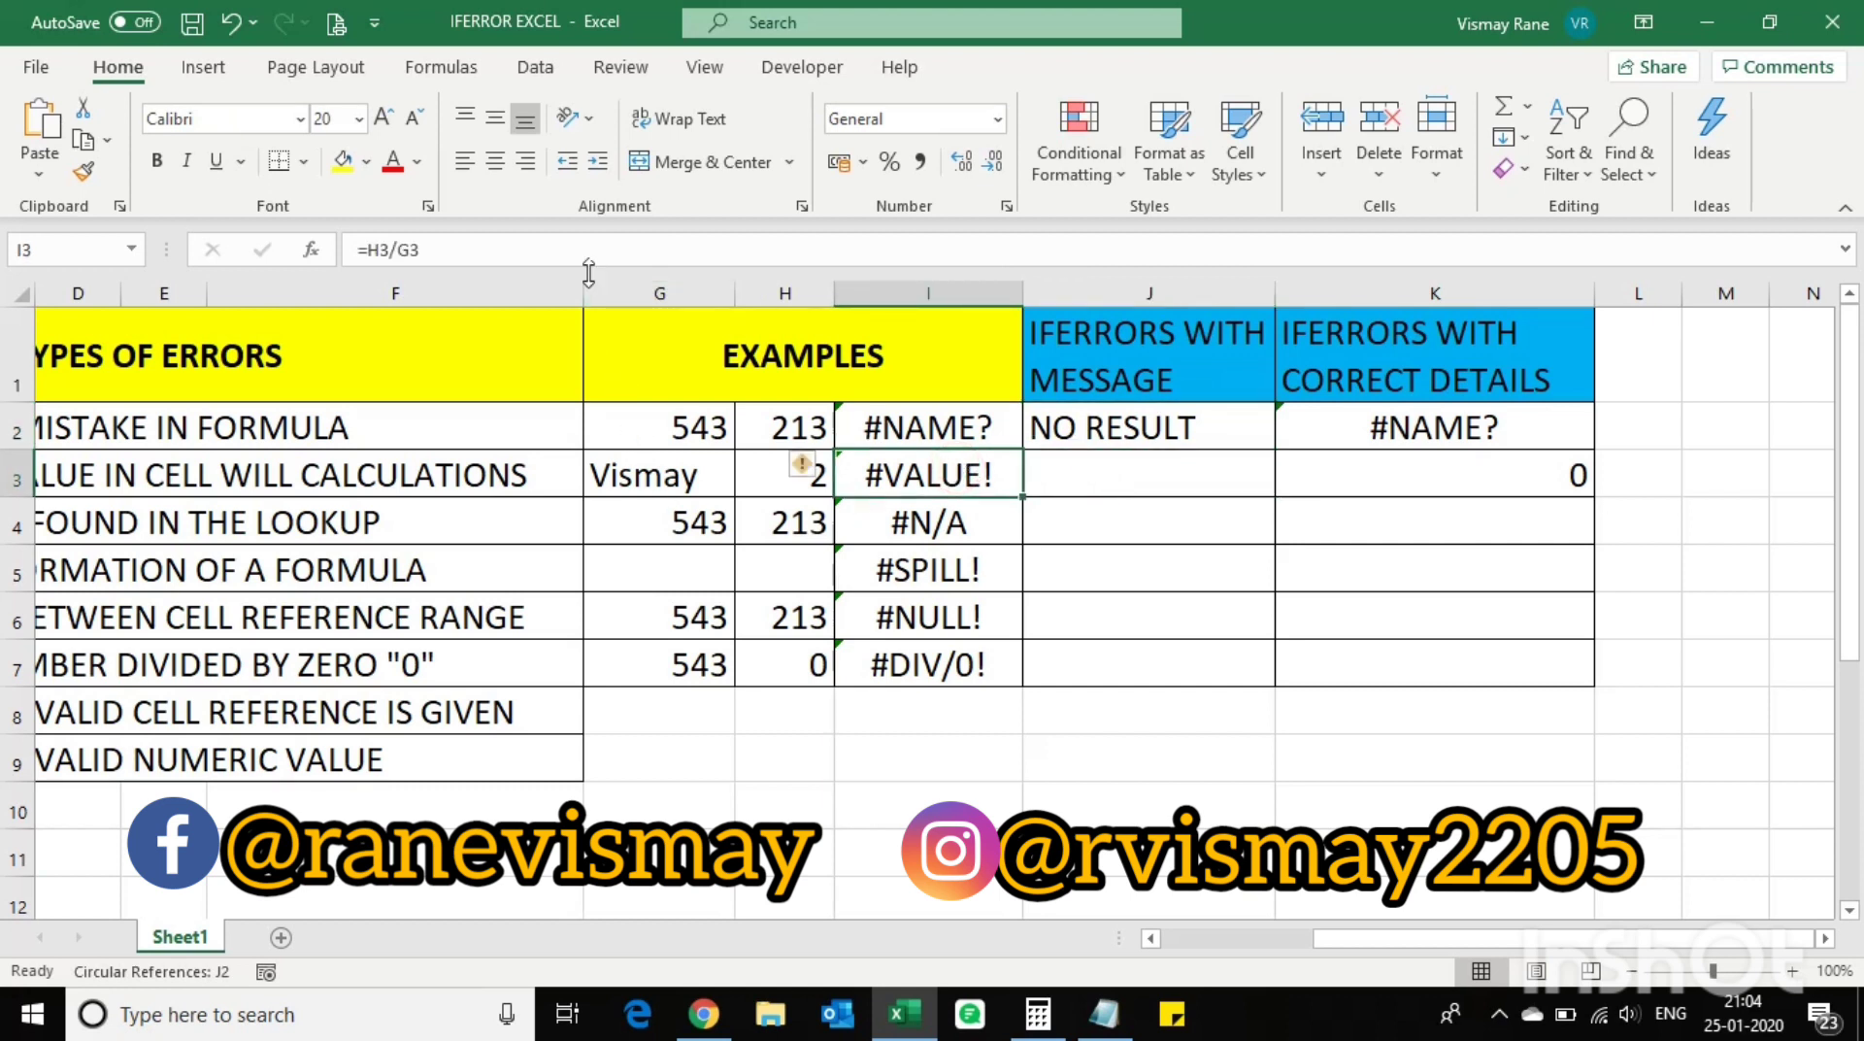
{"action": "left_click", "coordinate": [546, 247]}
{"action": "double_click", "coordinate": [546, 248]}
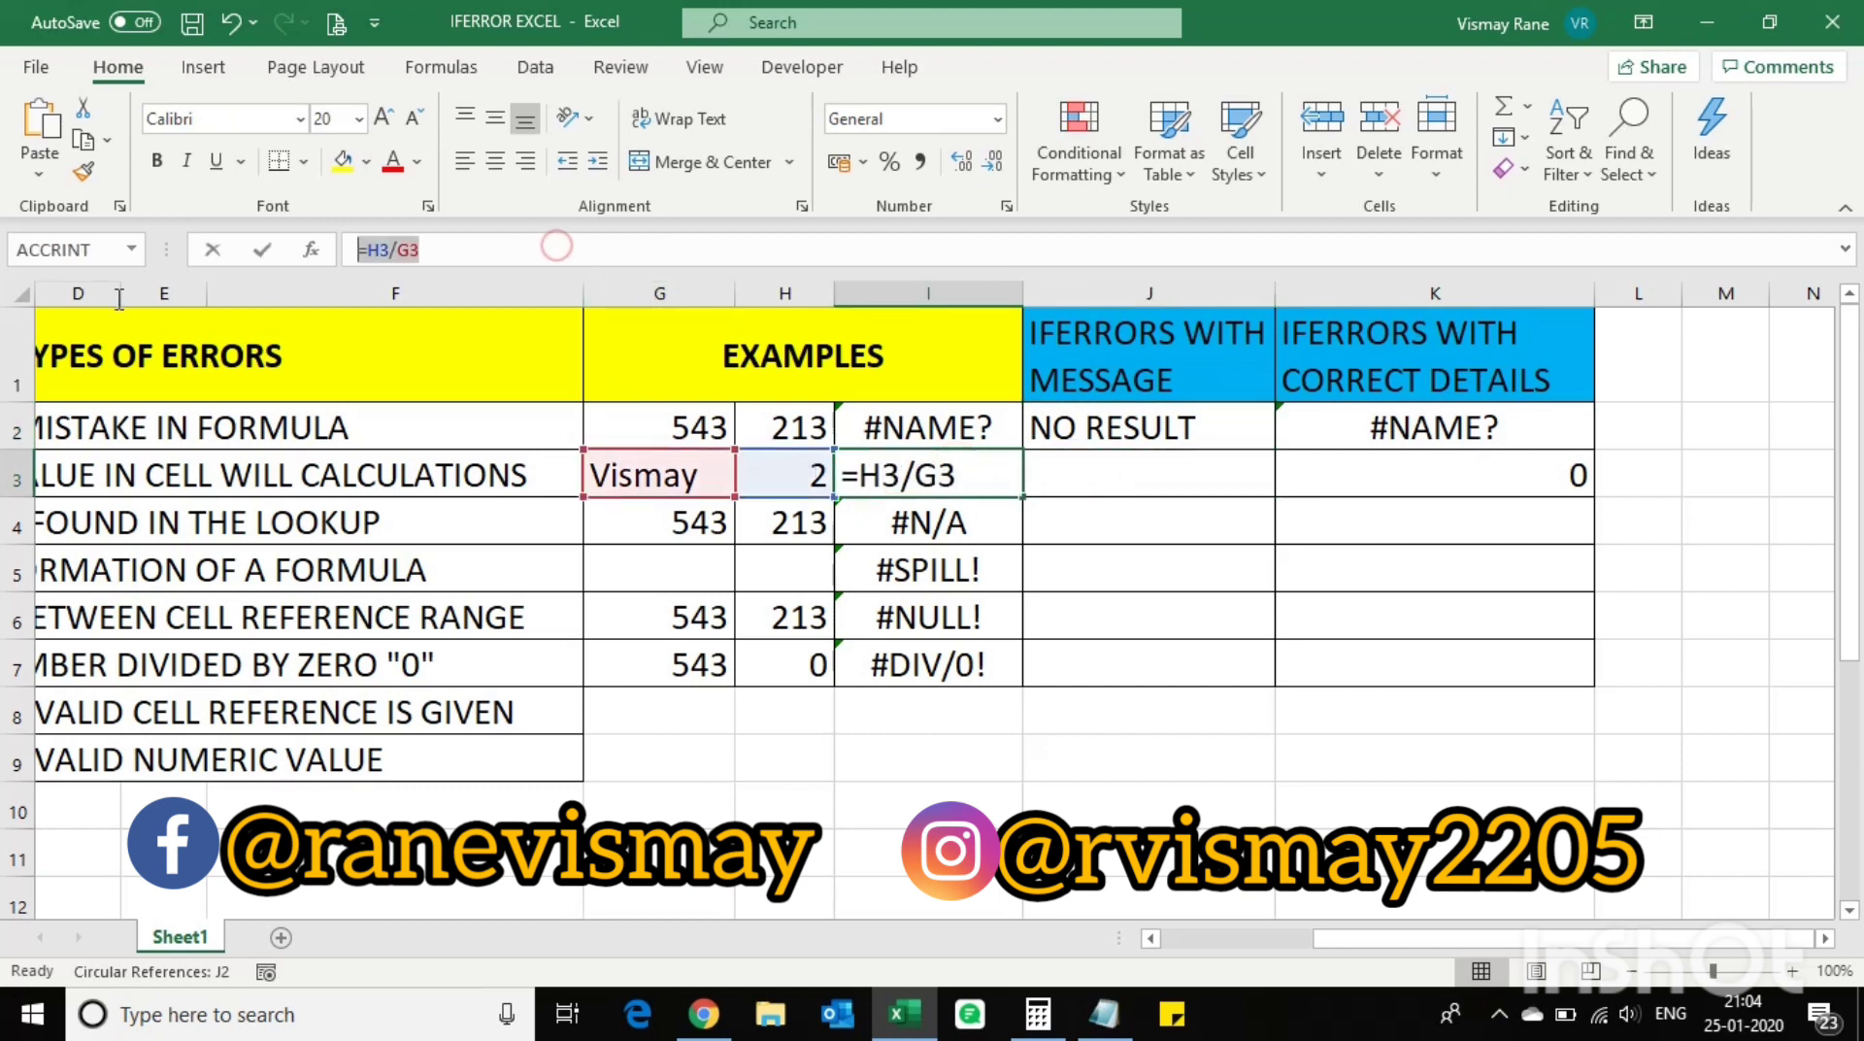
{"action": "left_click", "coordinate": [1166, 469]}
{"action": "key", "text": "Escape"}
{"action": "left_click", "coordinate": [1166, 469]}
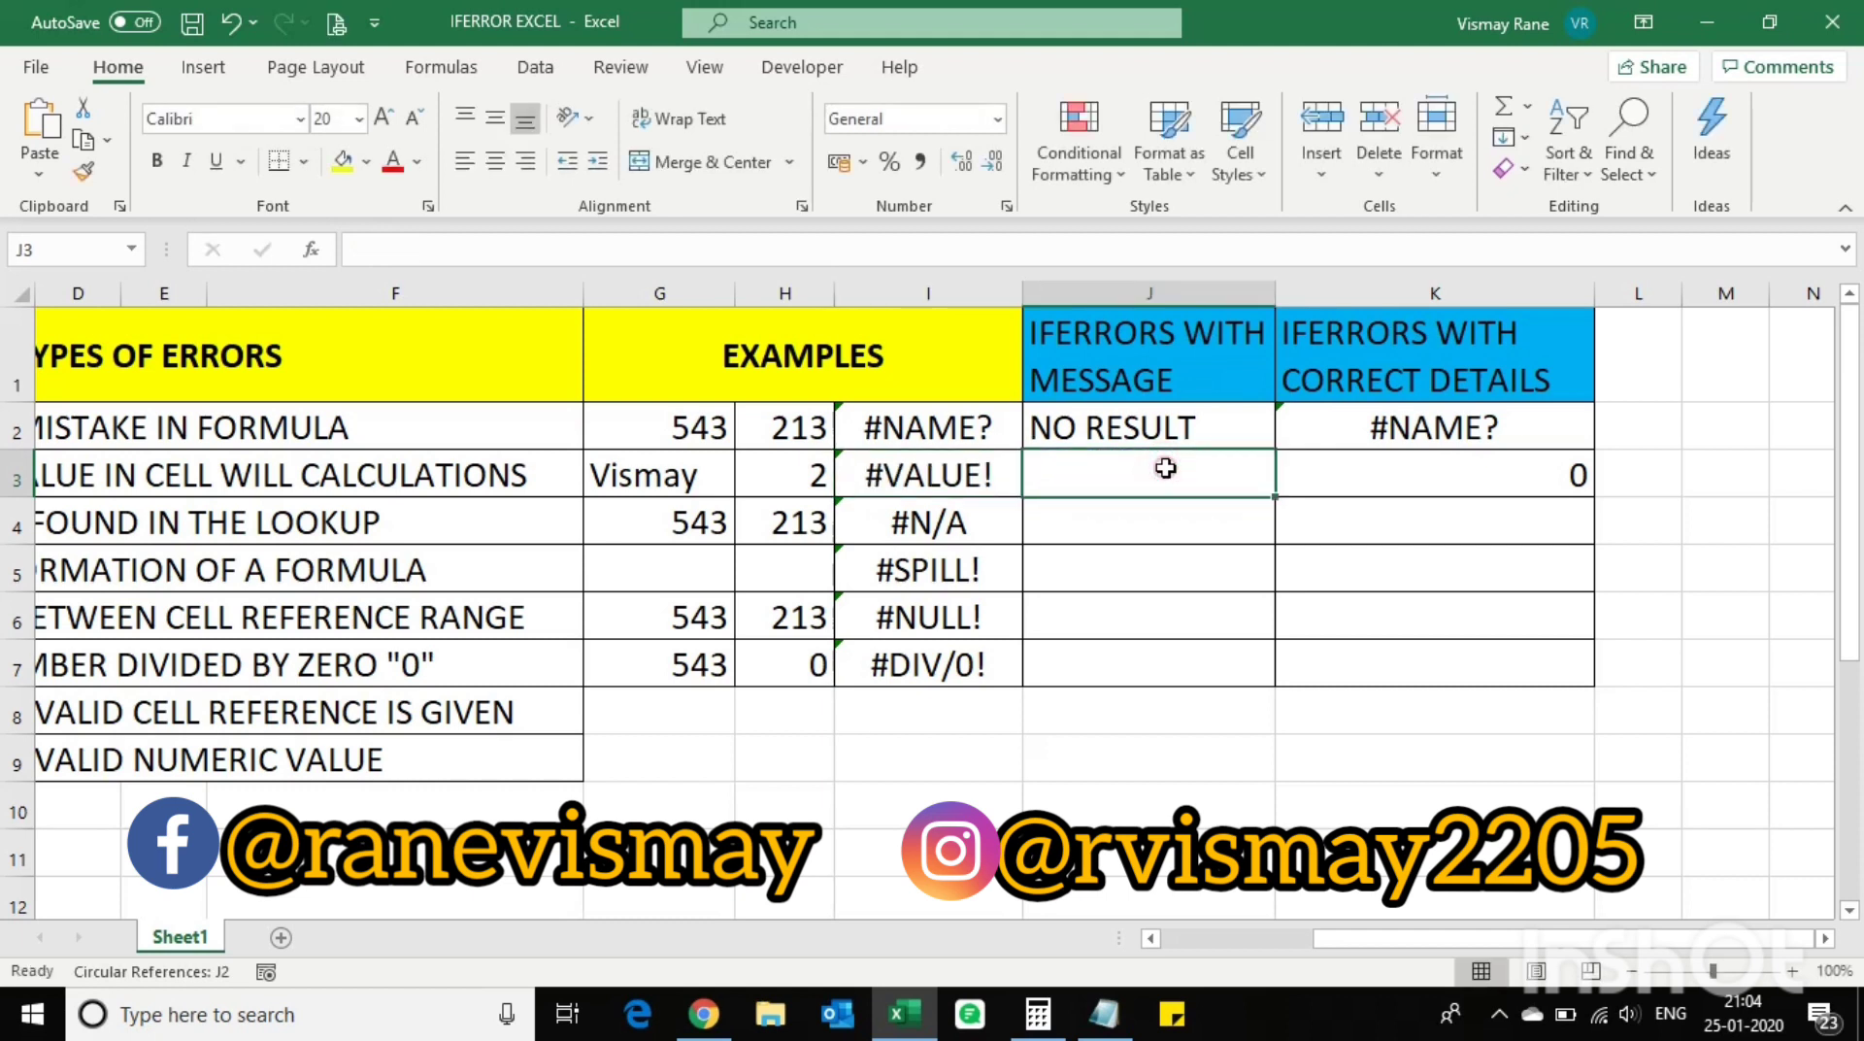
{"action": "key", "text": "ctrl+v"}
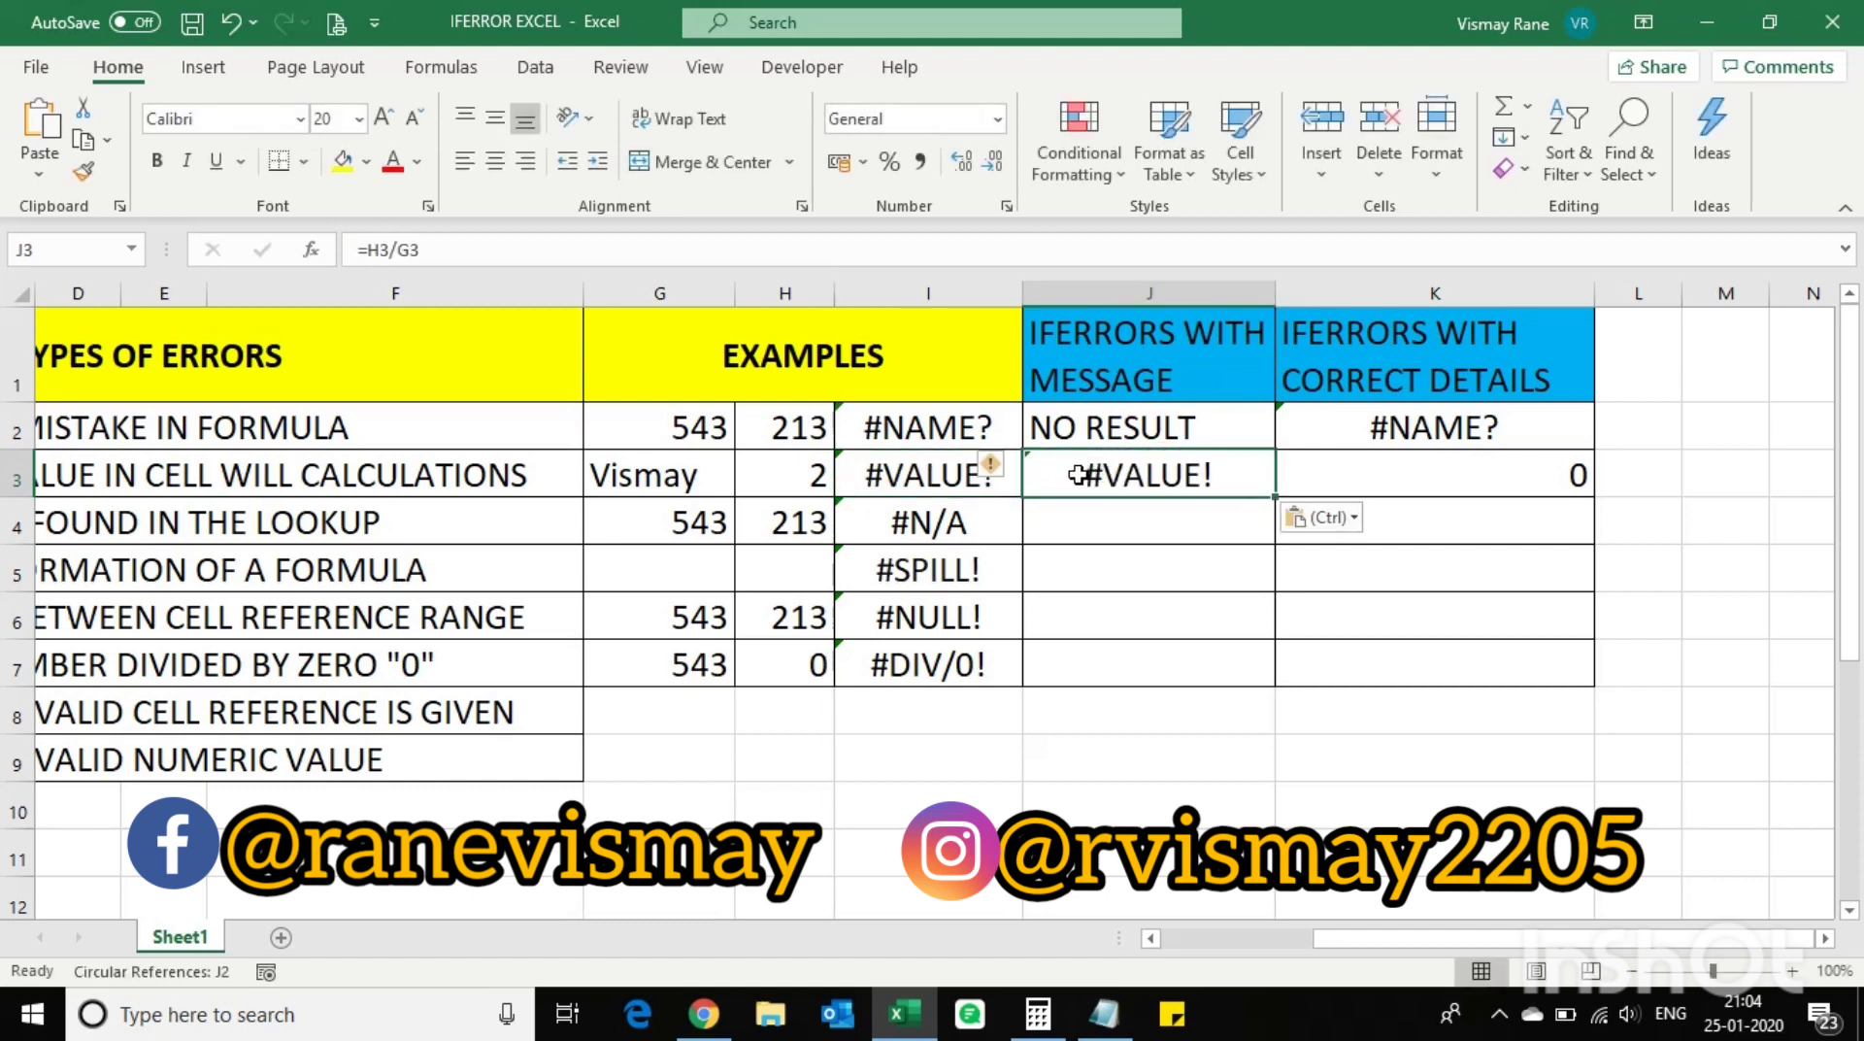
Step: Wrap the division in J3 in IFERROR with the message "NO RESULT", giving =IFERROR(H3/G3,"NO RESULT")
{"action": "double_click", "coordinate": [1077, 474]}
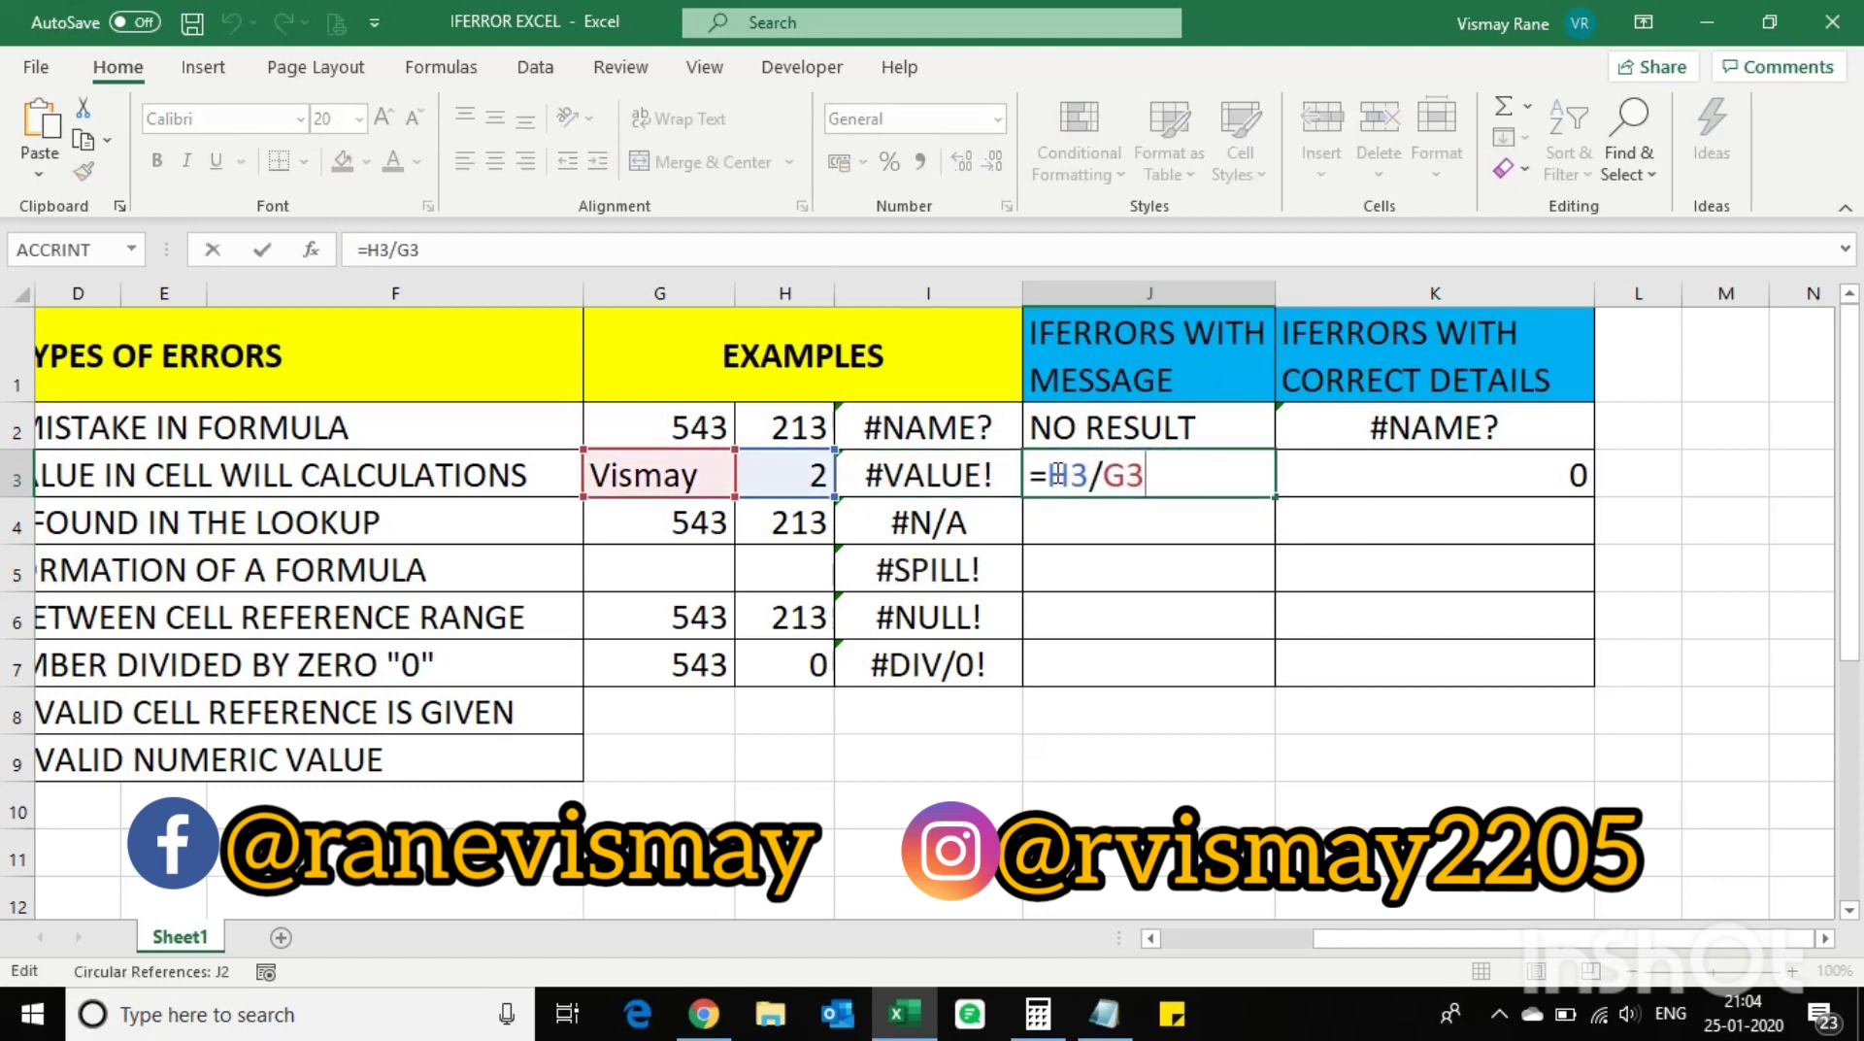
{"action": "left_click", "coordinate": [1058, 474]}
{"action": "type", "text": "IFF"}
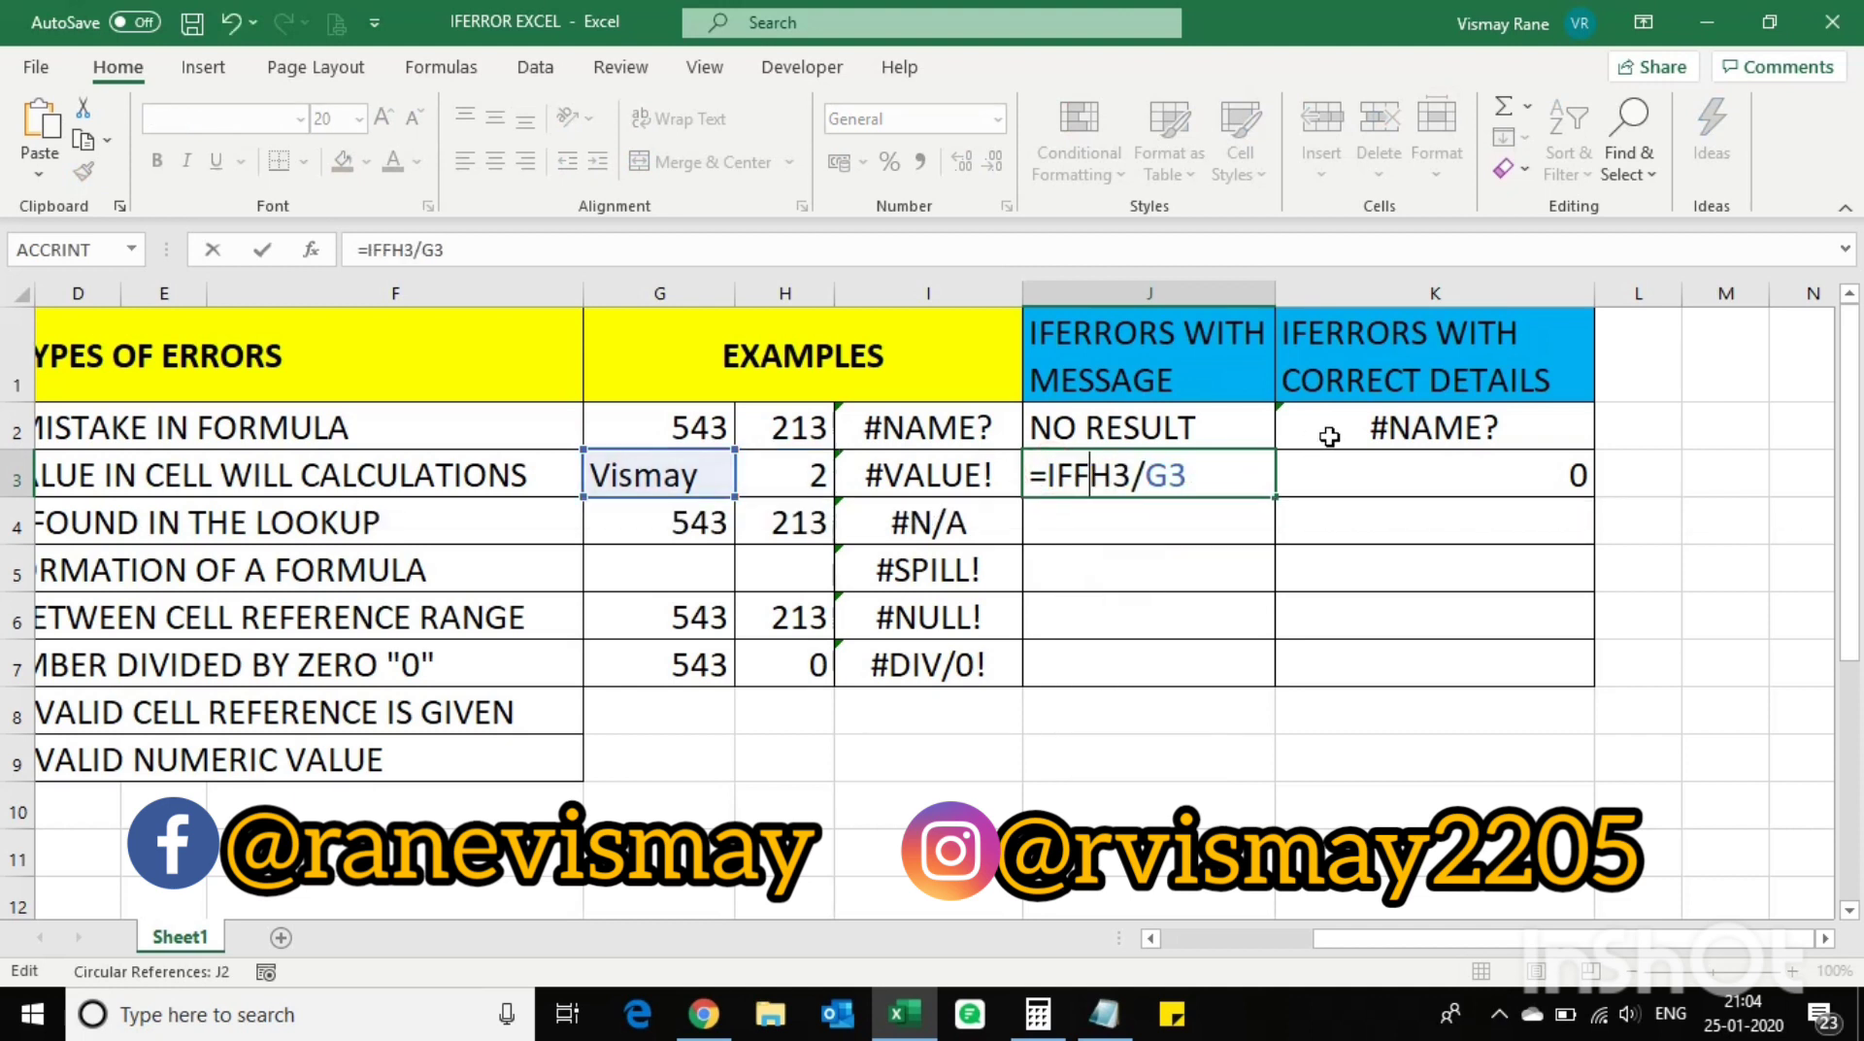
{"action": "key", "text": "BackSpace"}
{"action": "type", "text": "E"}
{"action": "key", "text": "Tab"}
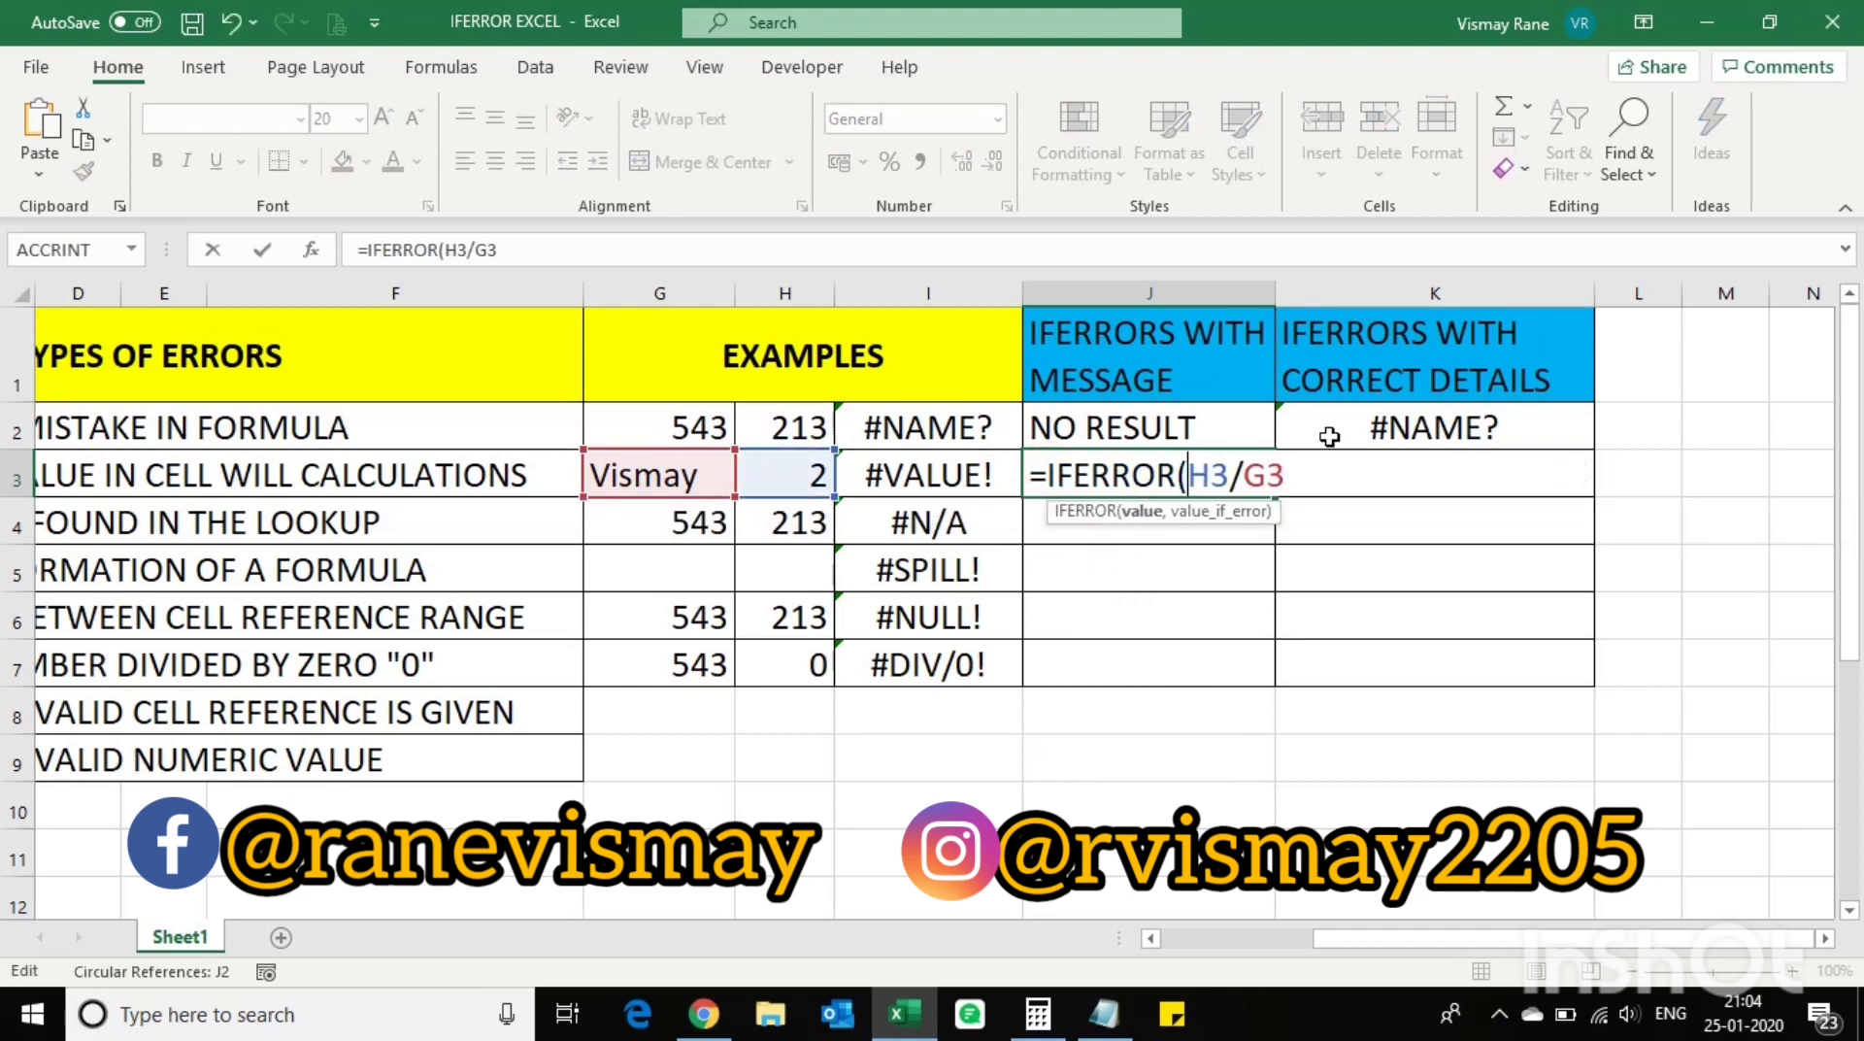
{"action": "left_click", "coordinate": [1310, 475]}
{"action": "type", "text": ",\""}
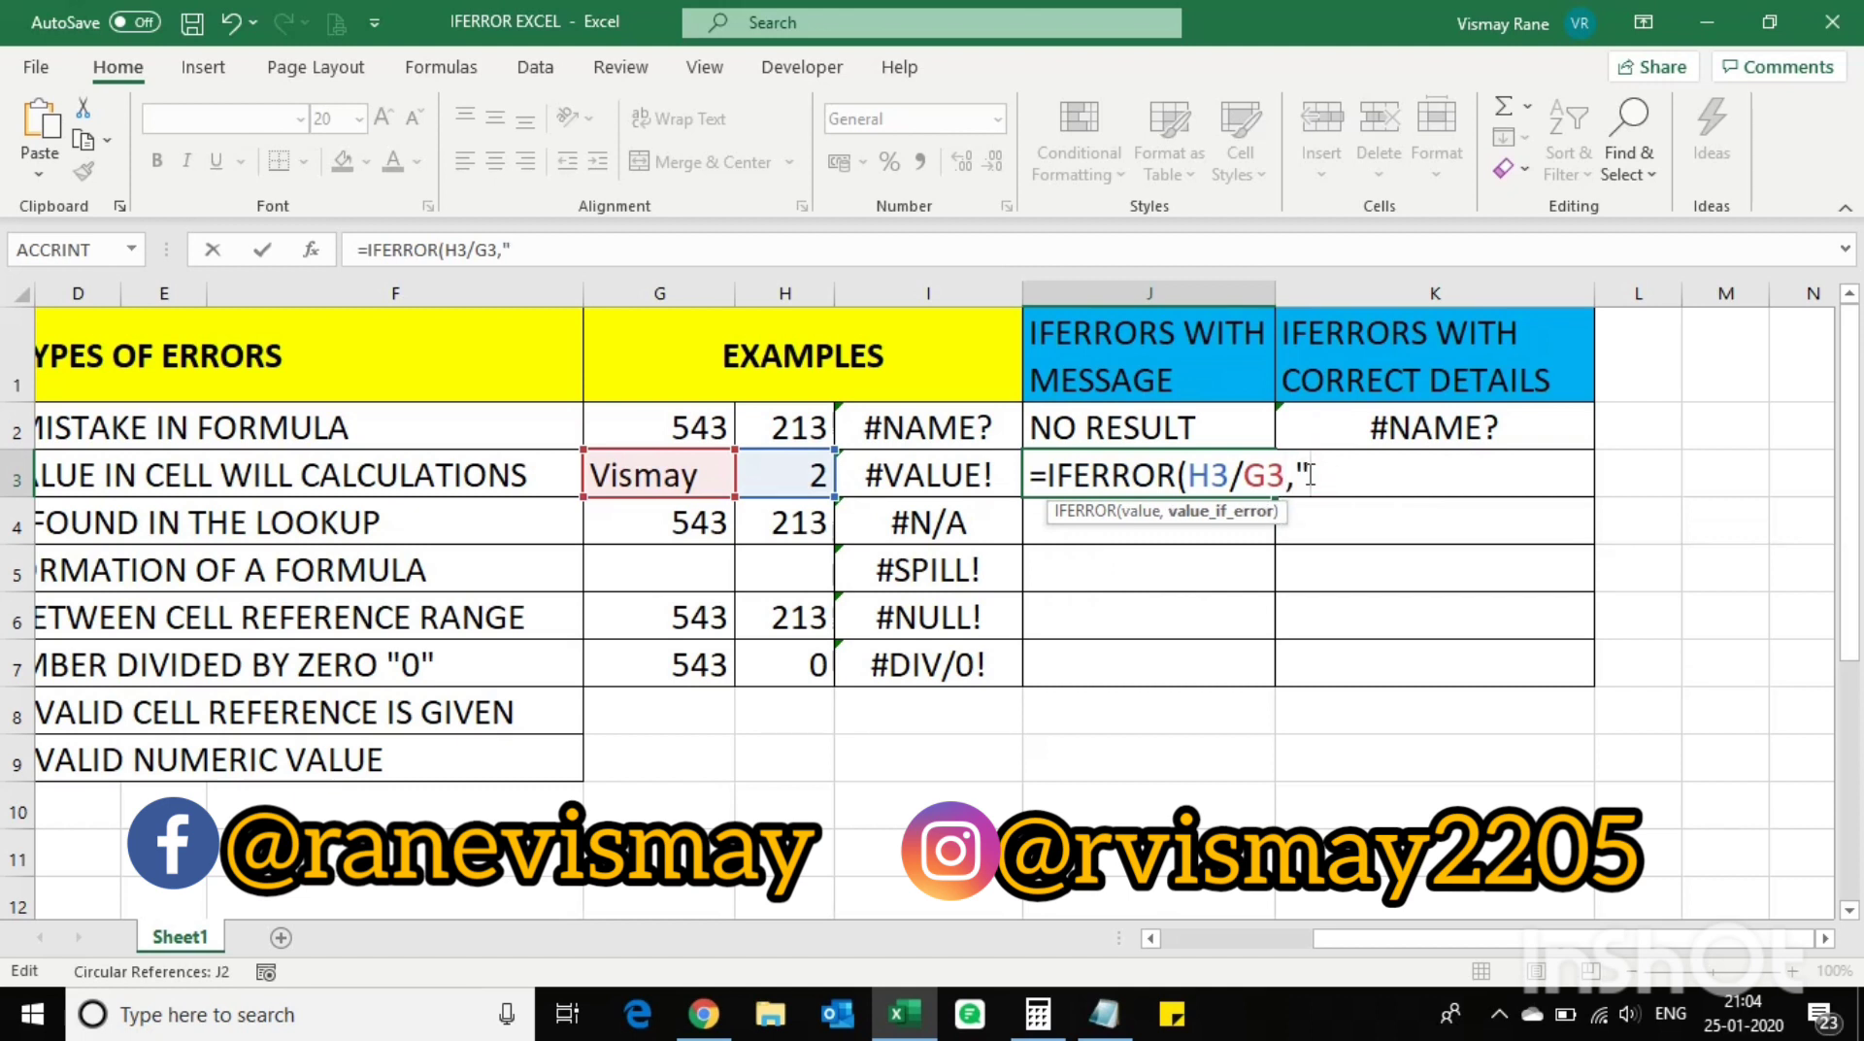
{"action": "type", "text": "NO RESULT"}
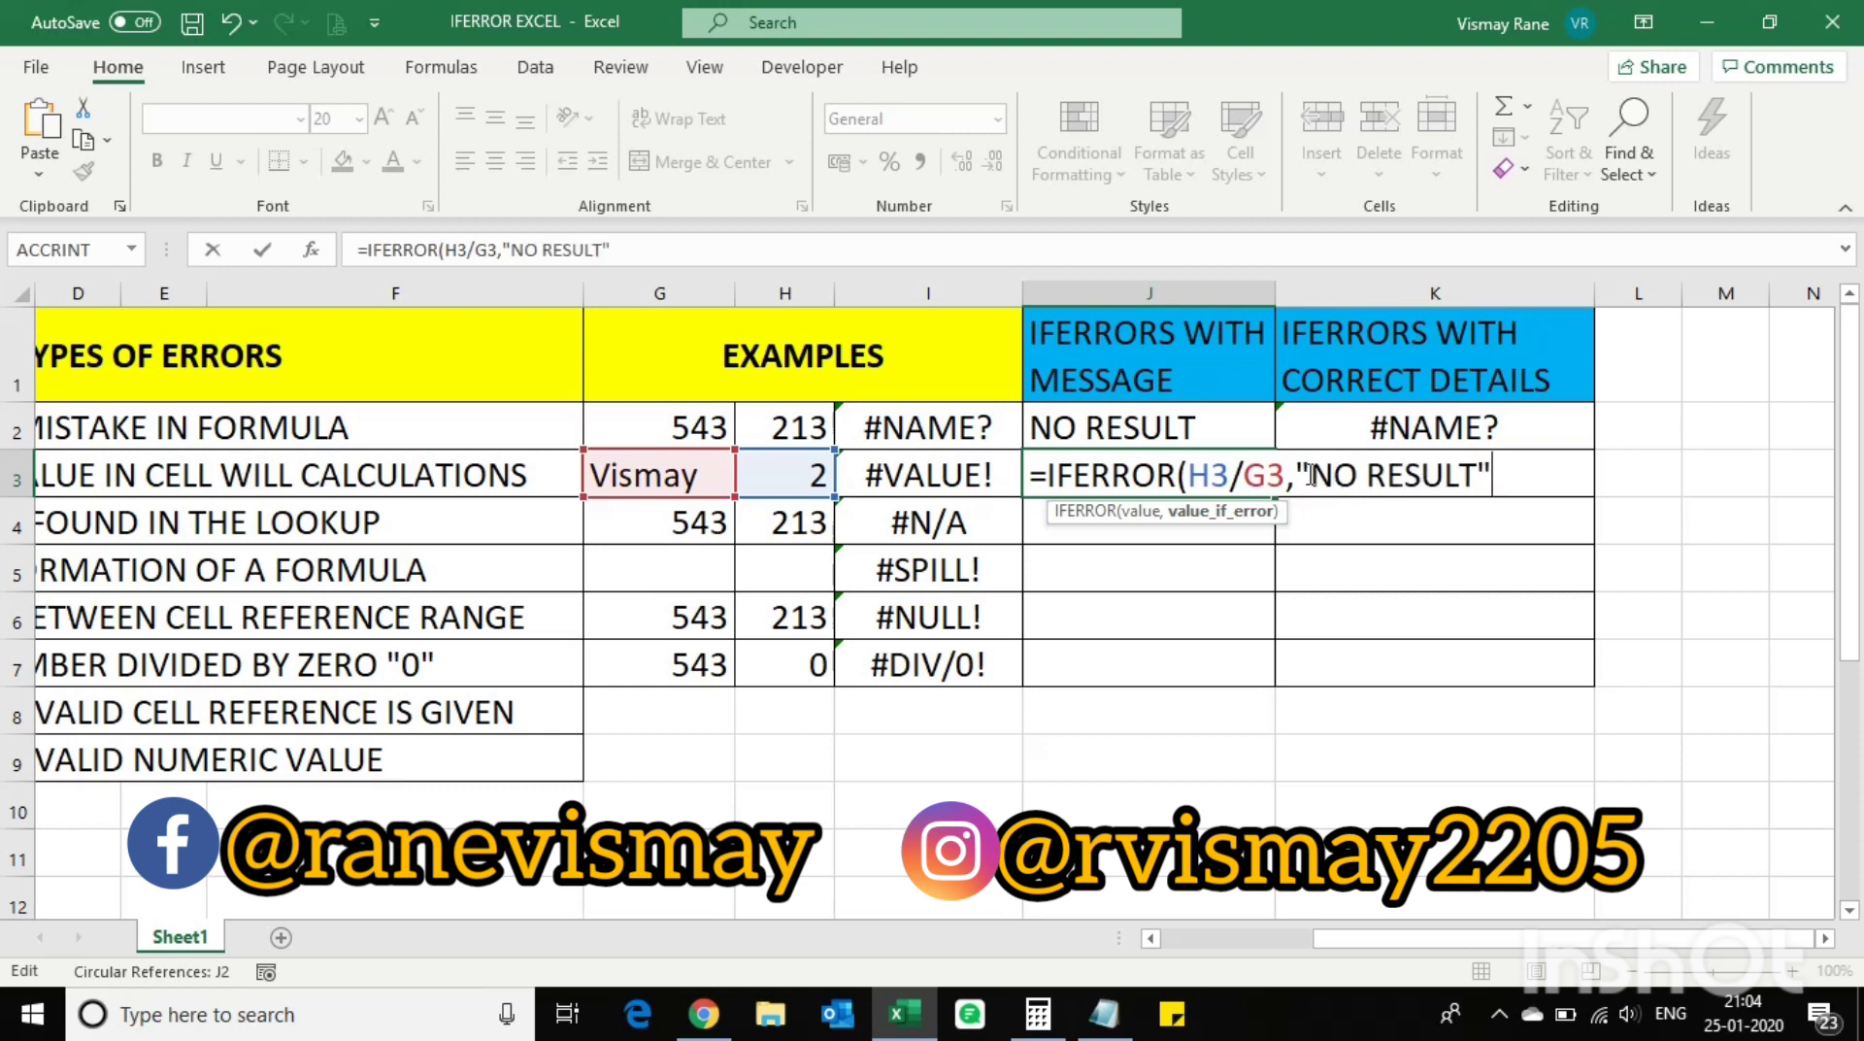
{"action": "type", "text": ")"}
{"action": "key", "text": "Return"}
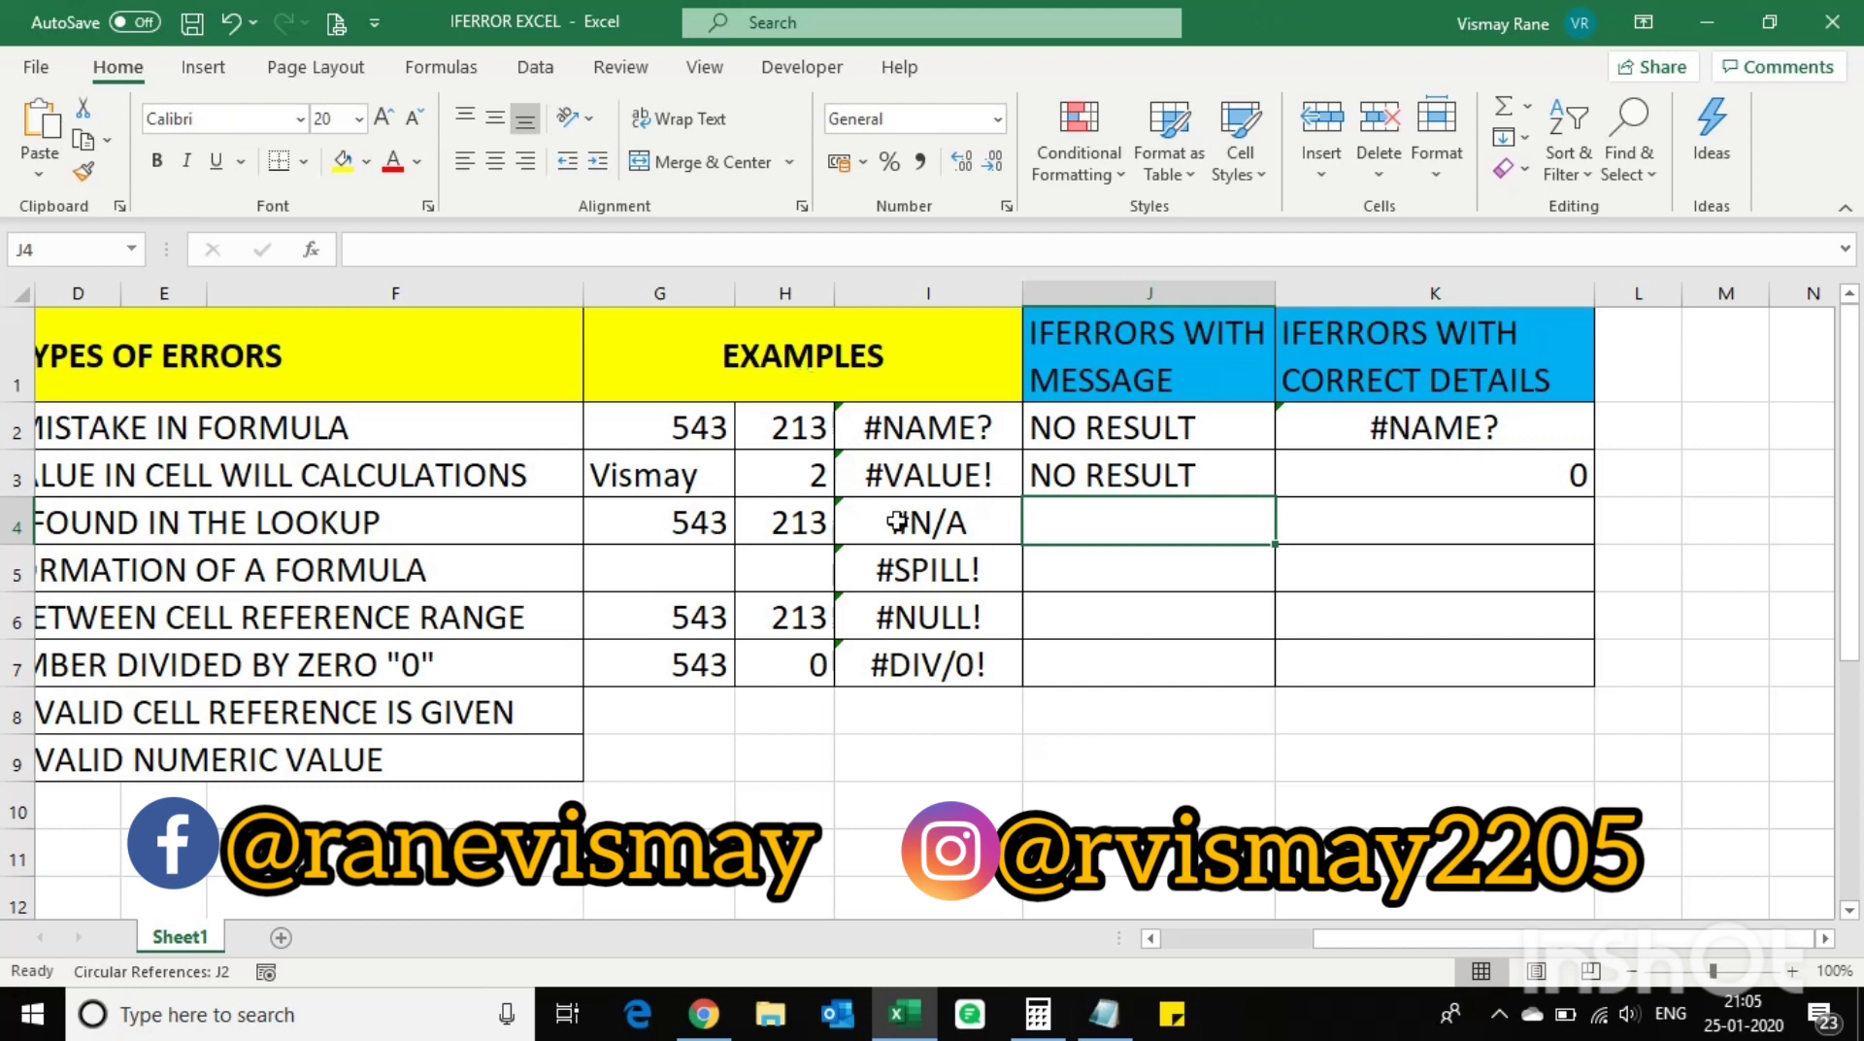
Step: Copy the formula =G7/H7 from the #DIV/0! example in I7 into J7, keeping its references unchanged
{"action": "left_click_drag", "start_coordinate": [886, 523], "coordinate": [886, 668]}
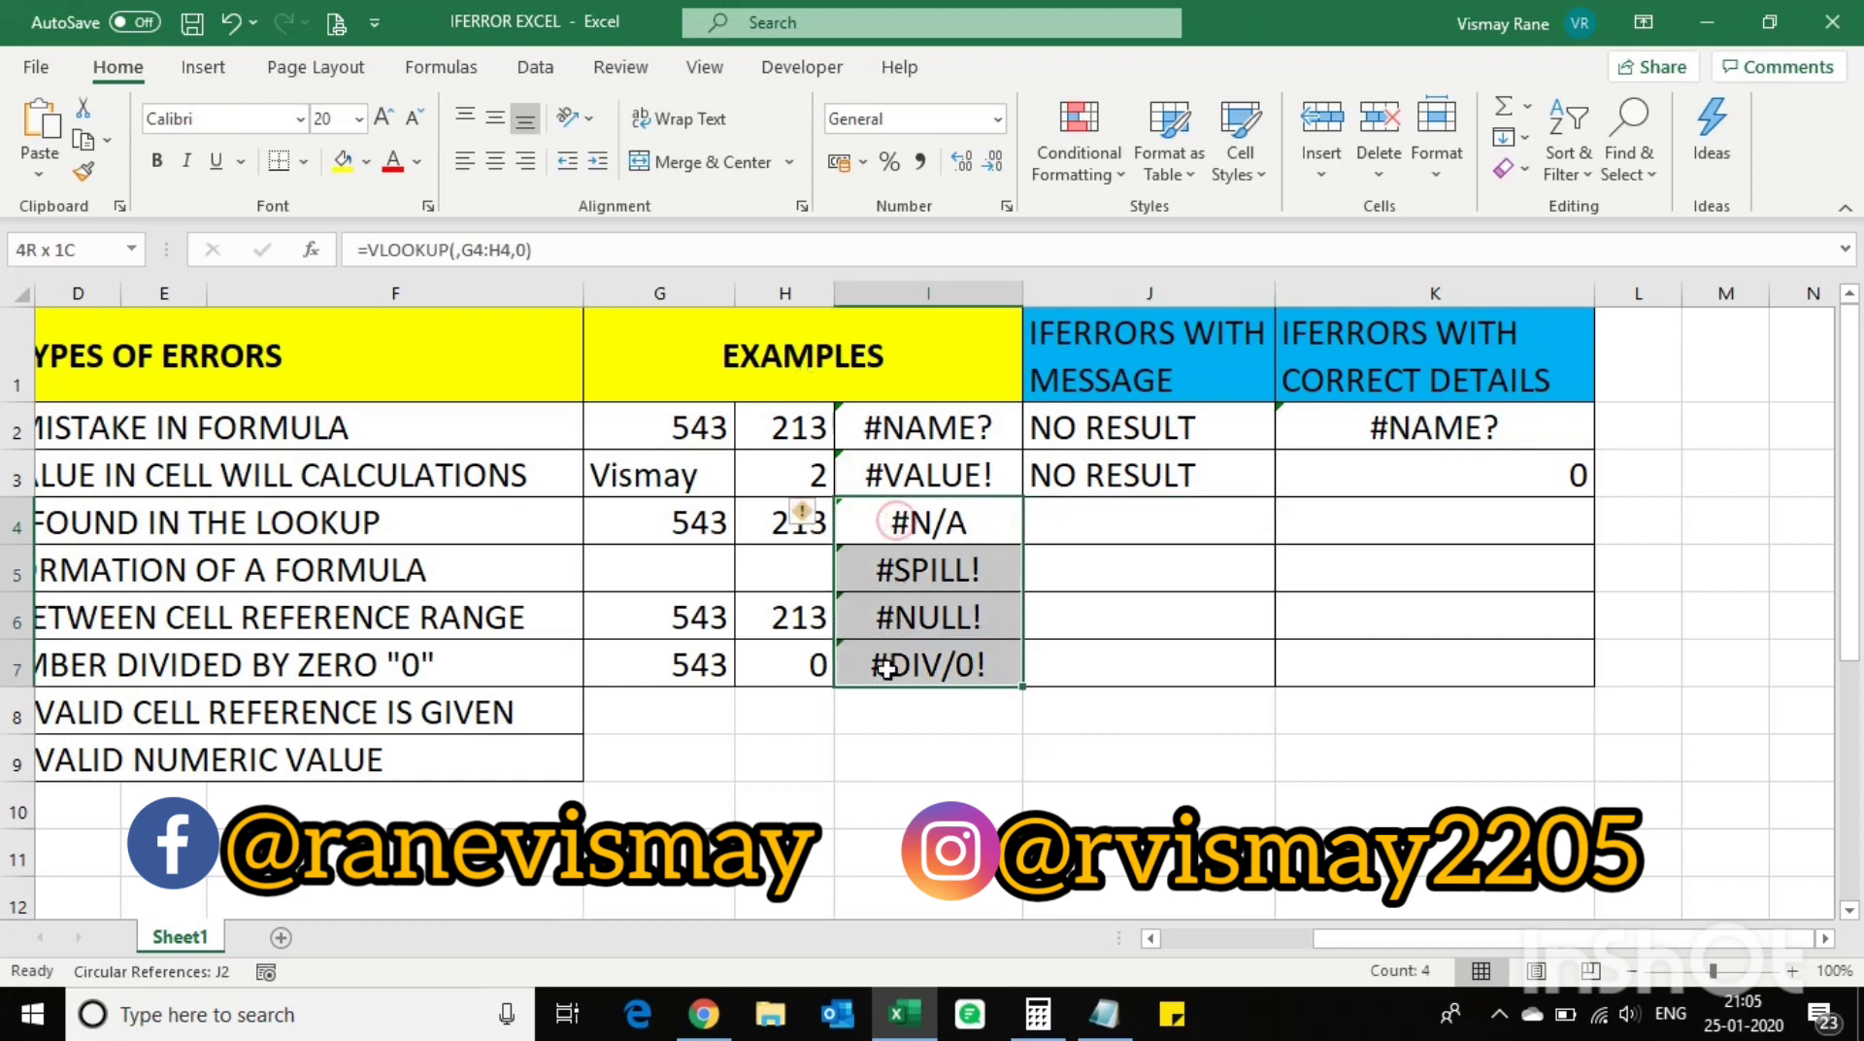
{"action": "left_click", "coordinate": [1061, 656]}
{"action": "left_click", "coordinate": [976, 675]}
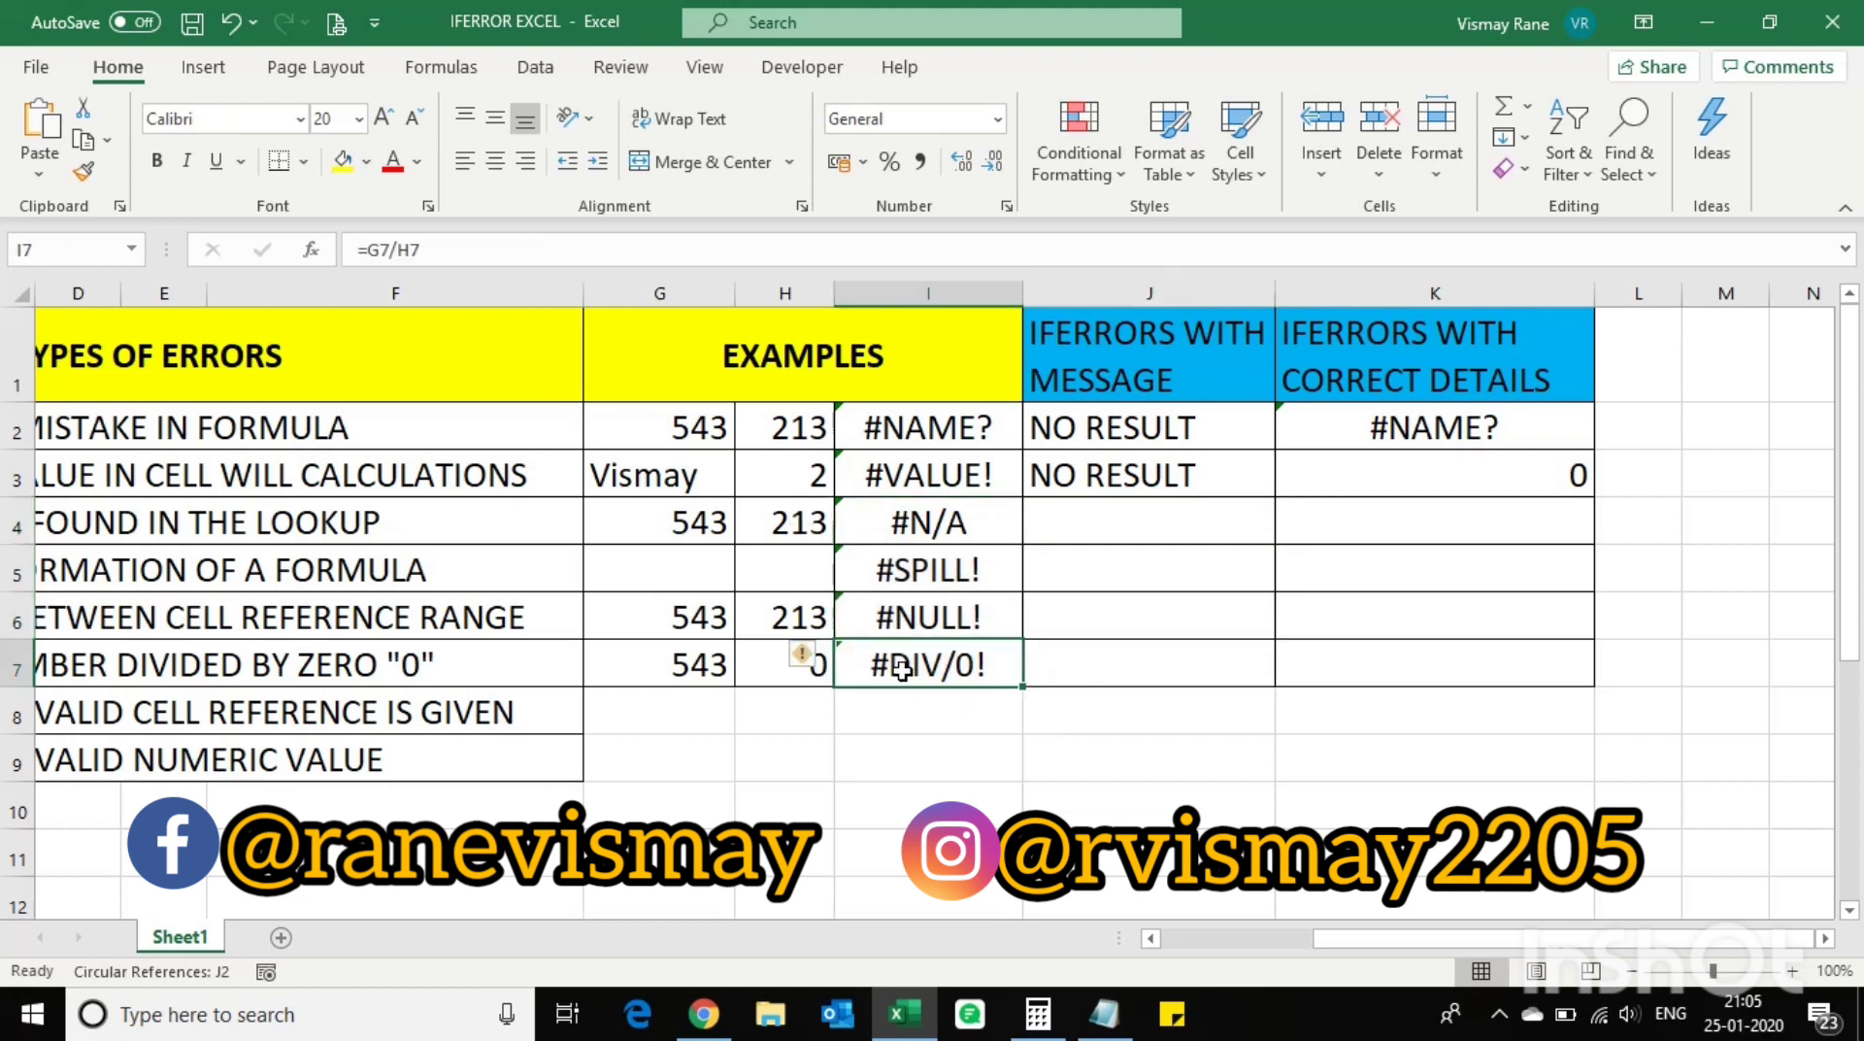
{"action": "left_click", "coordinate": [1107, 667]}
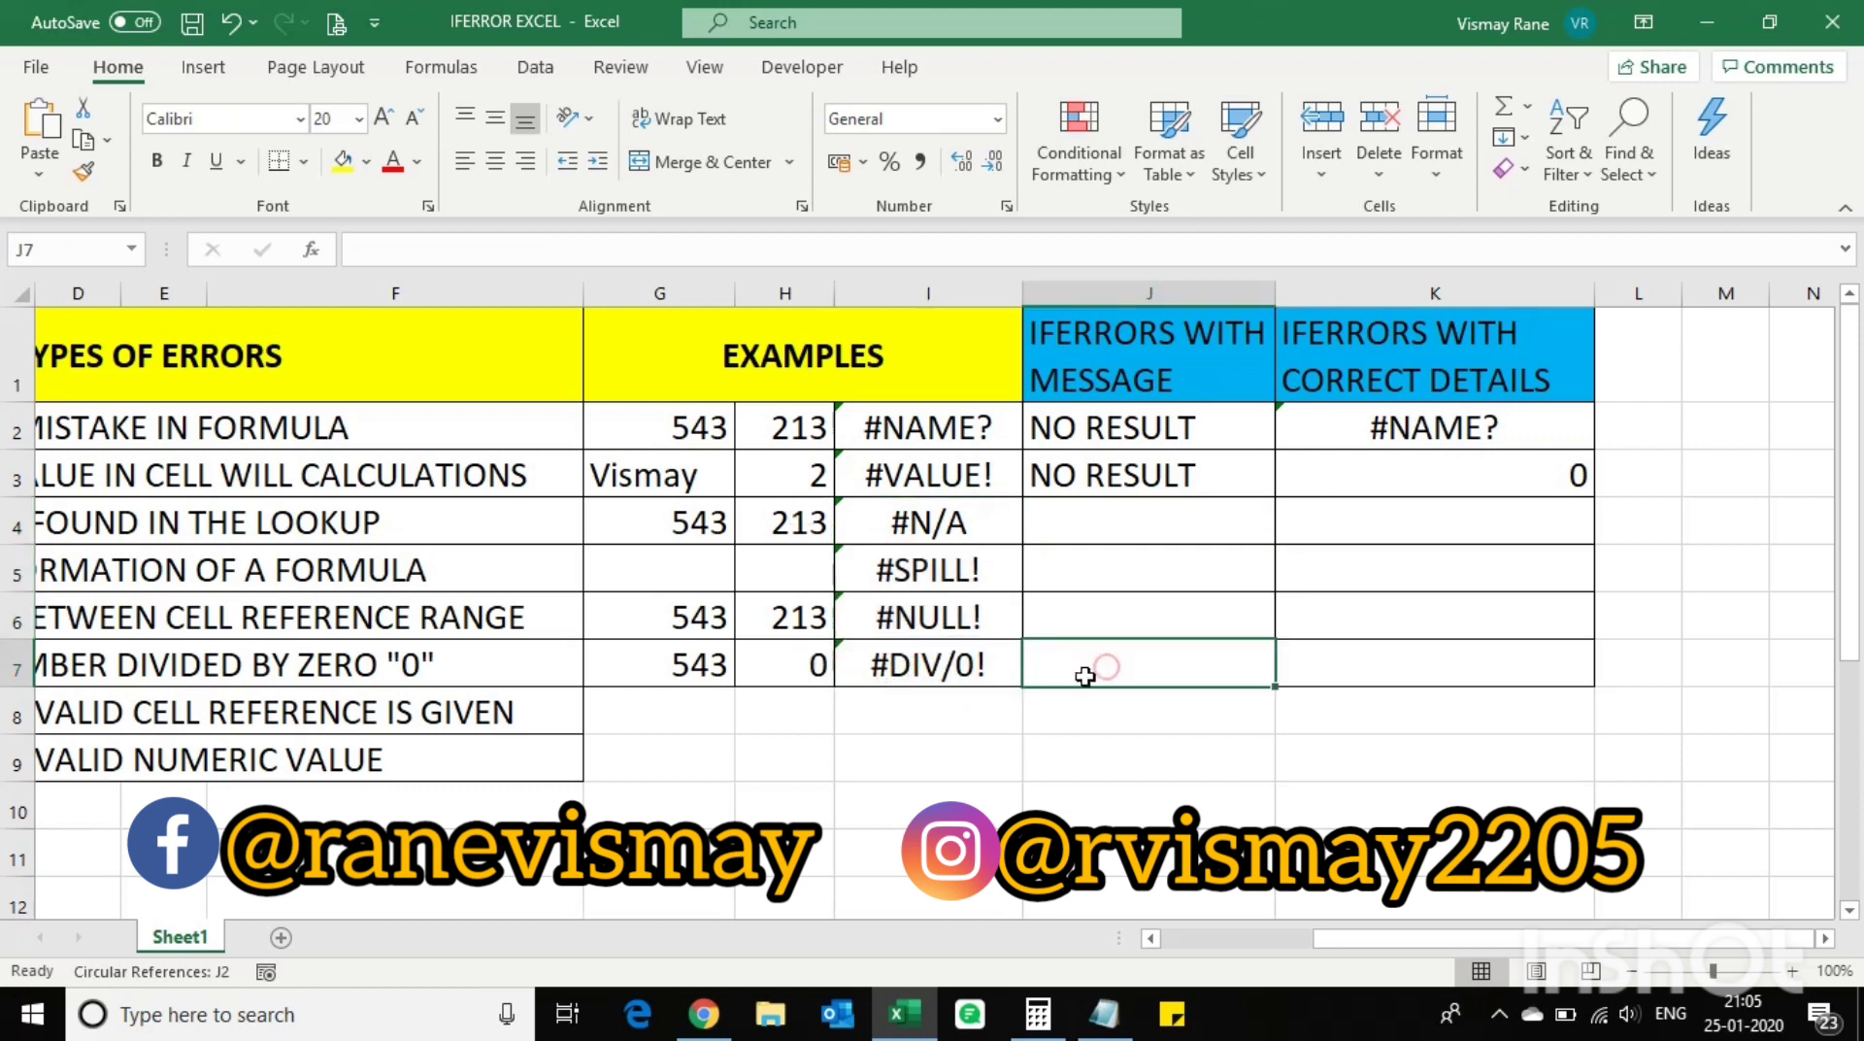
{"action": "left_click", "coordinate": [941, 675]}
{"action": "left_click", "coordinate": [466, 249]}
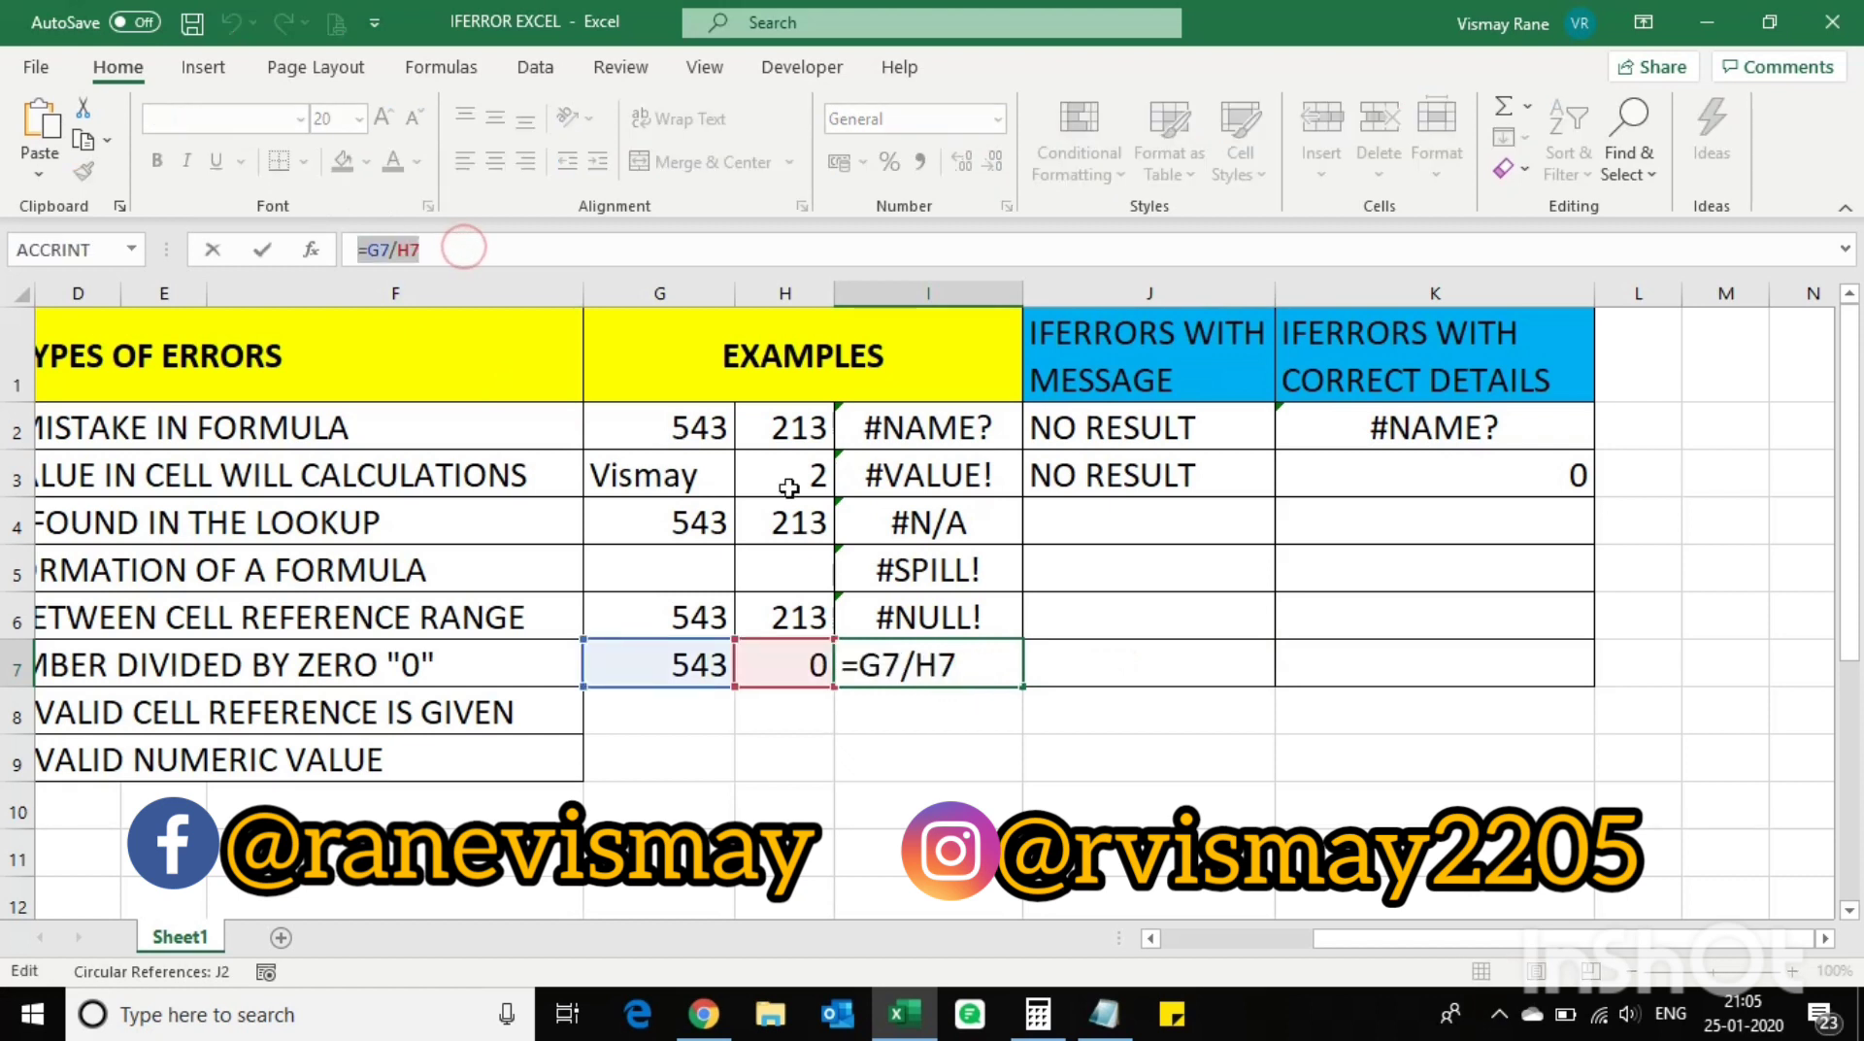
{"action": "key", "text": "Escape"}
{"action": "left_click", "coordinate": [1071, 672]}
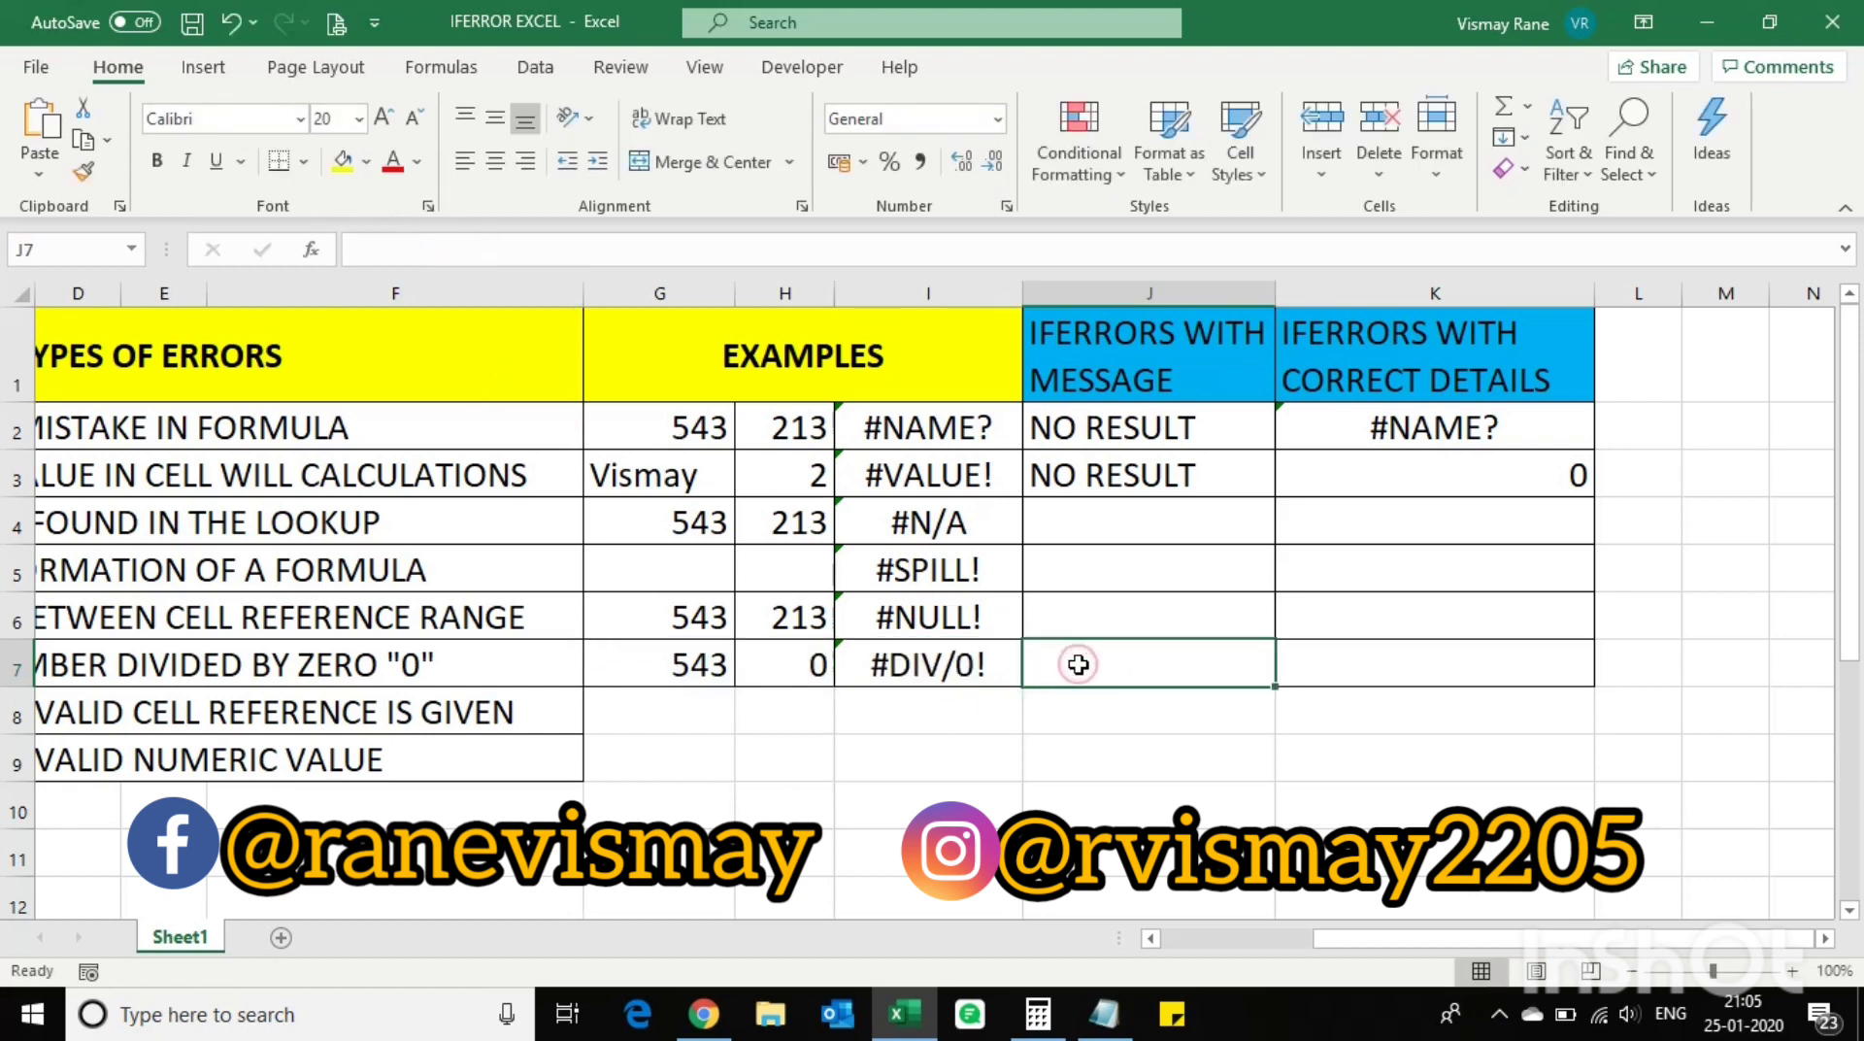
{"action": "key", "text": "ctrl+v"}
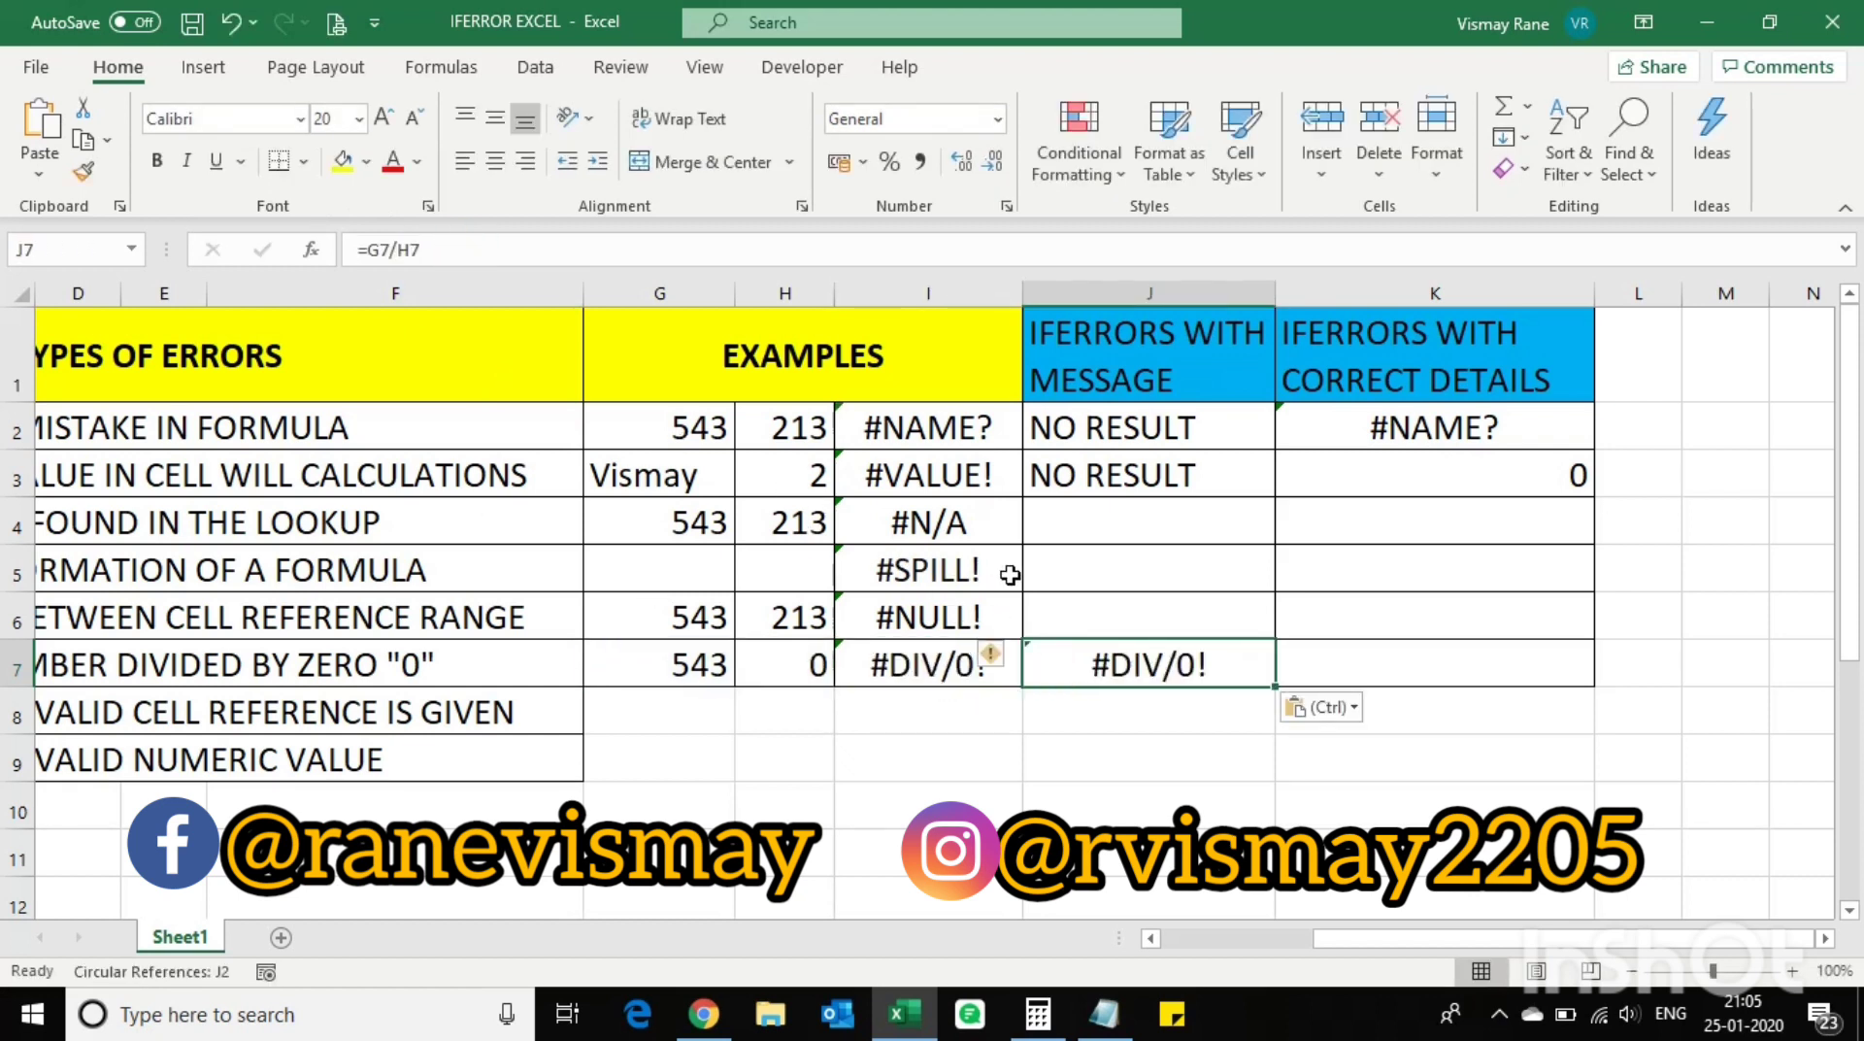
Step: Wrap the division in J7 in IFERROR with "0" as the value returned on error, giving =IFERROR(G7/H7,"0")
{"action": "key", "text": "F2"}
{"action": "left_click", "coordinate": [1052, 664]}
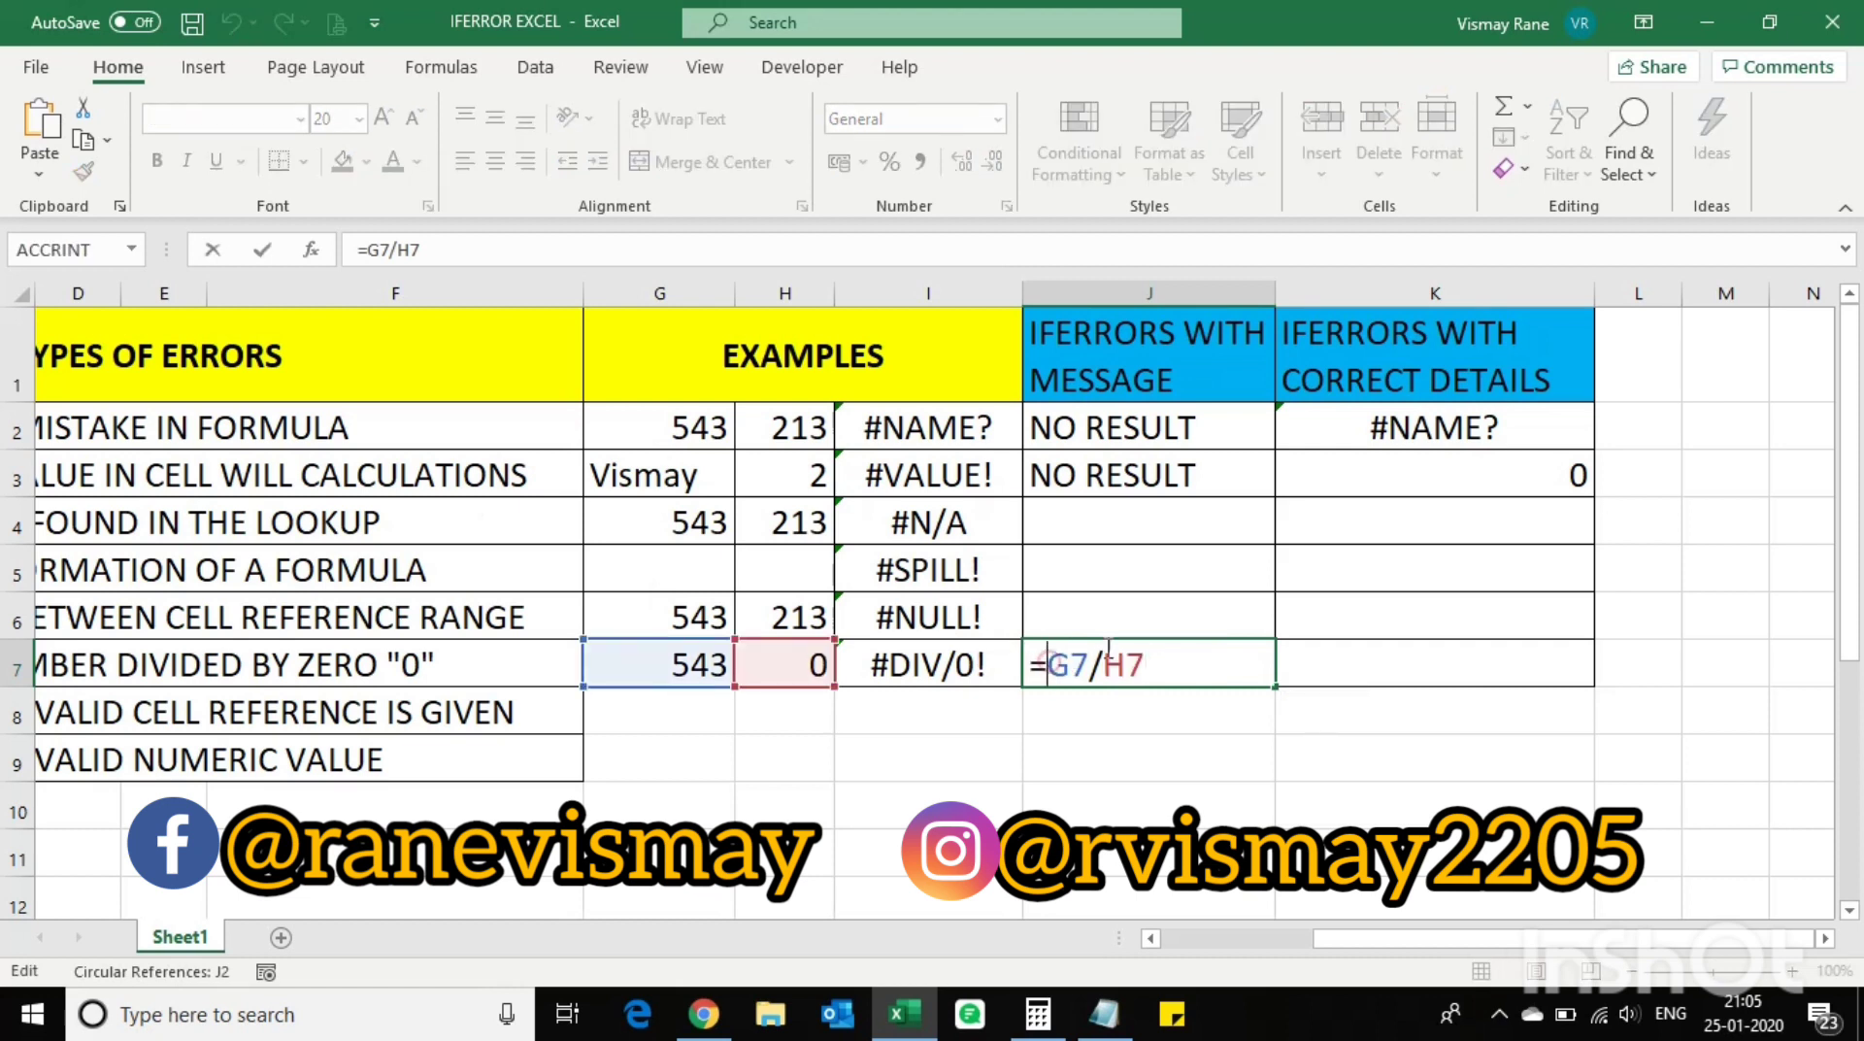
{"action": "type", "text": "IF"}
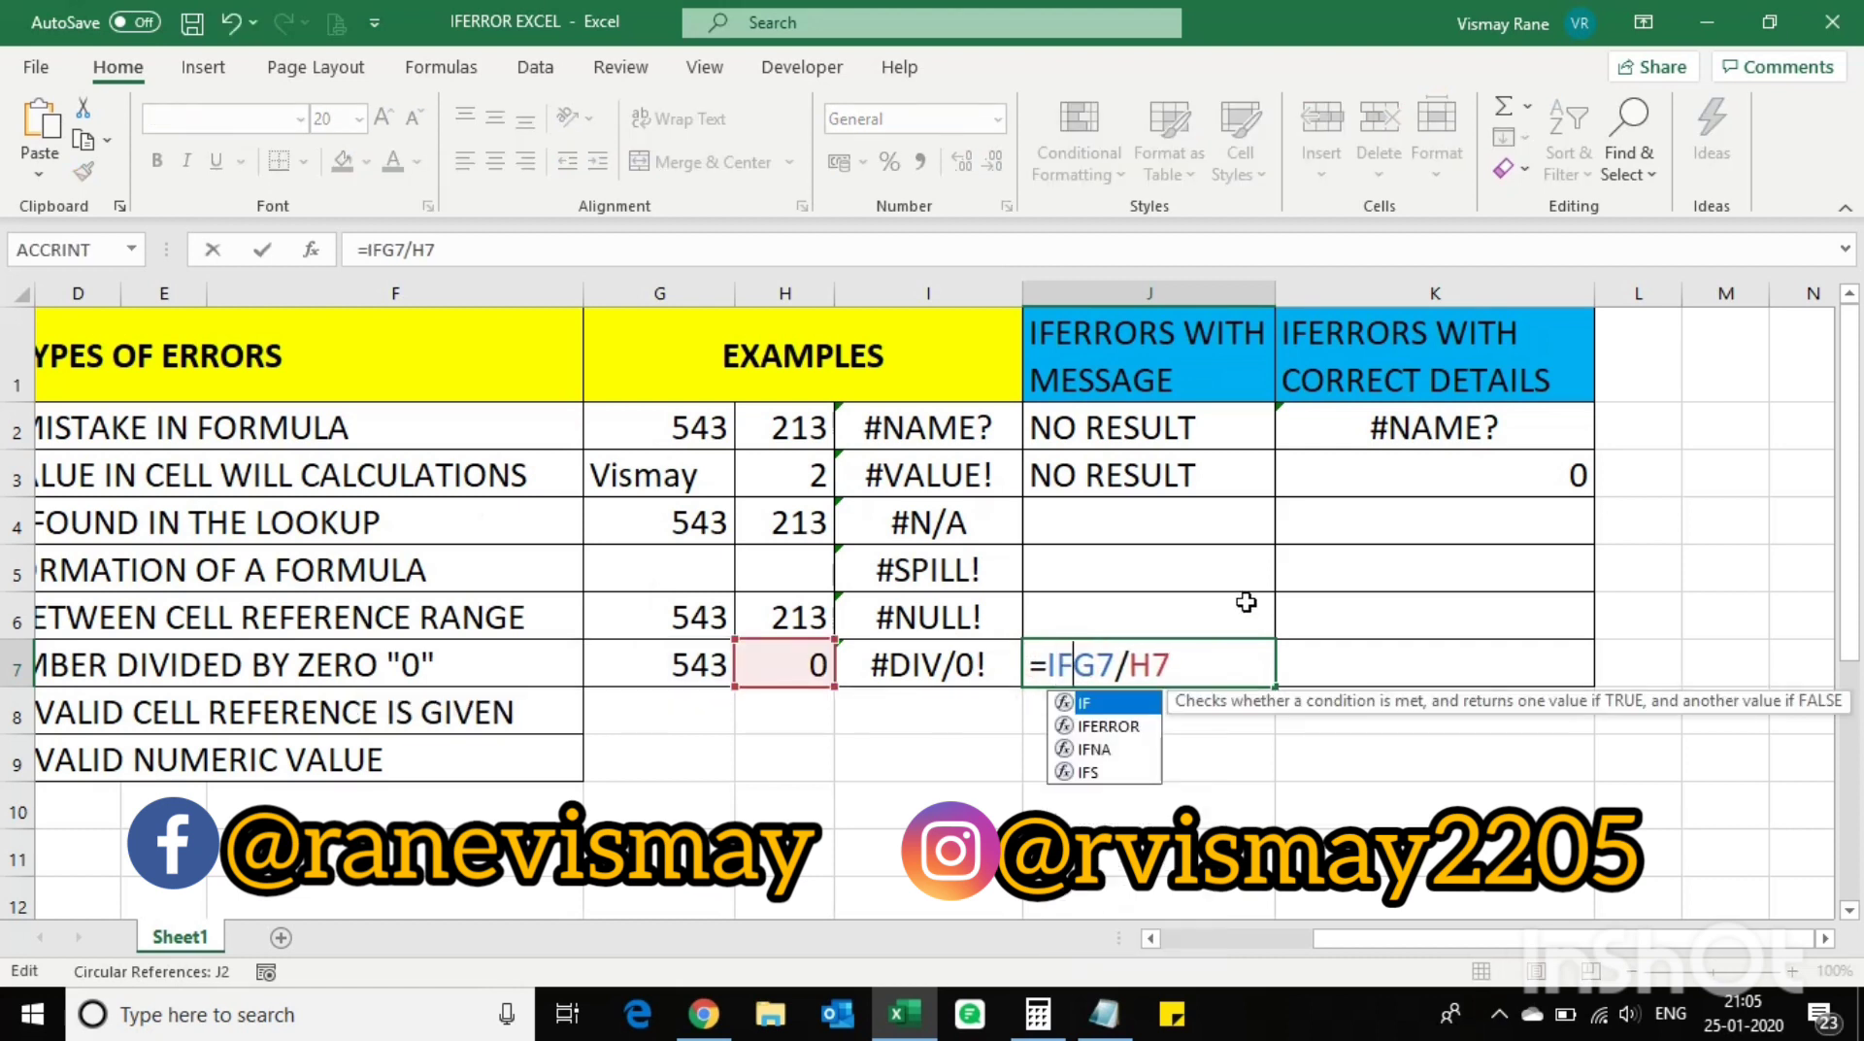
{"action": "key", "text": "Down"}
{"action": "key", "text": "Tab"}
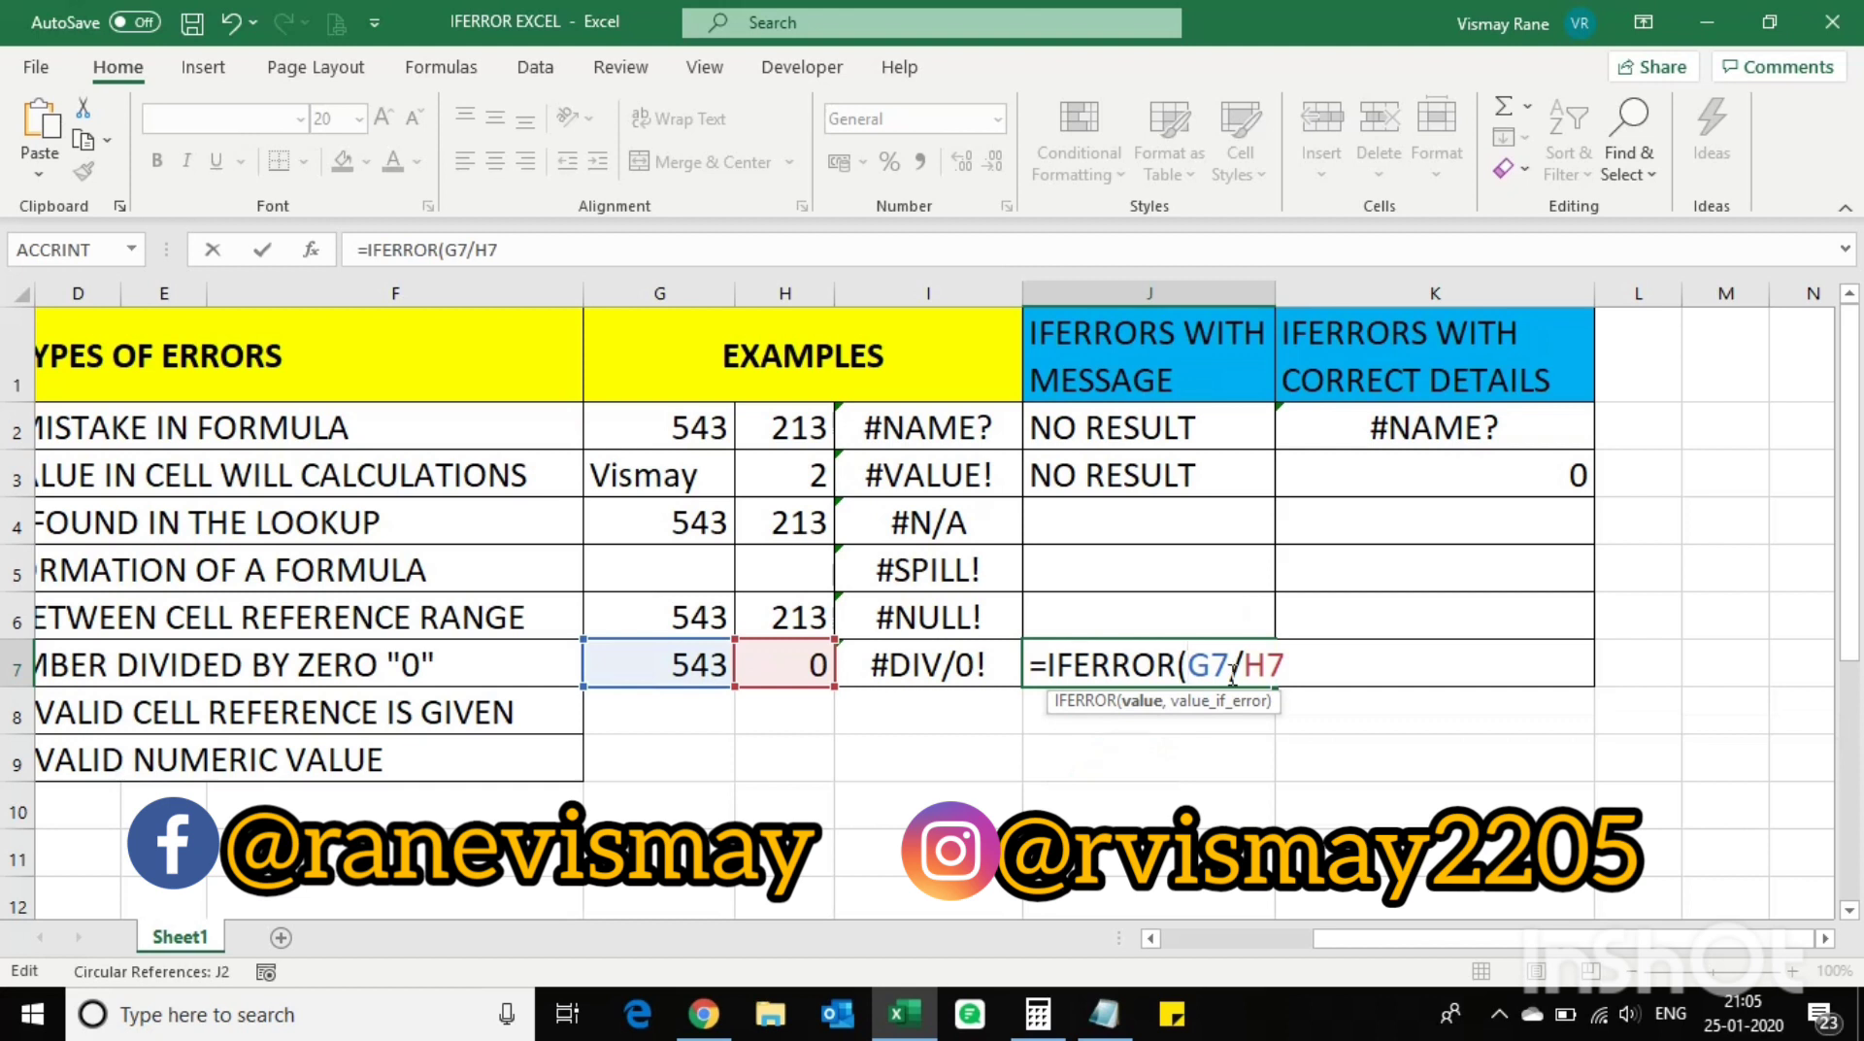
{"action": "left_click", "coordinate": [1288, 661]}
{"action": "type", "text": ",\"0"}
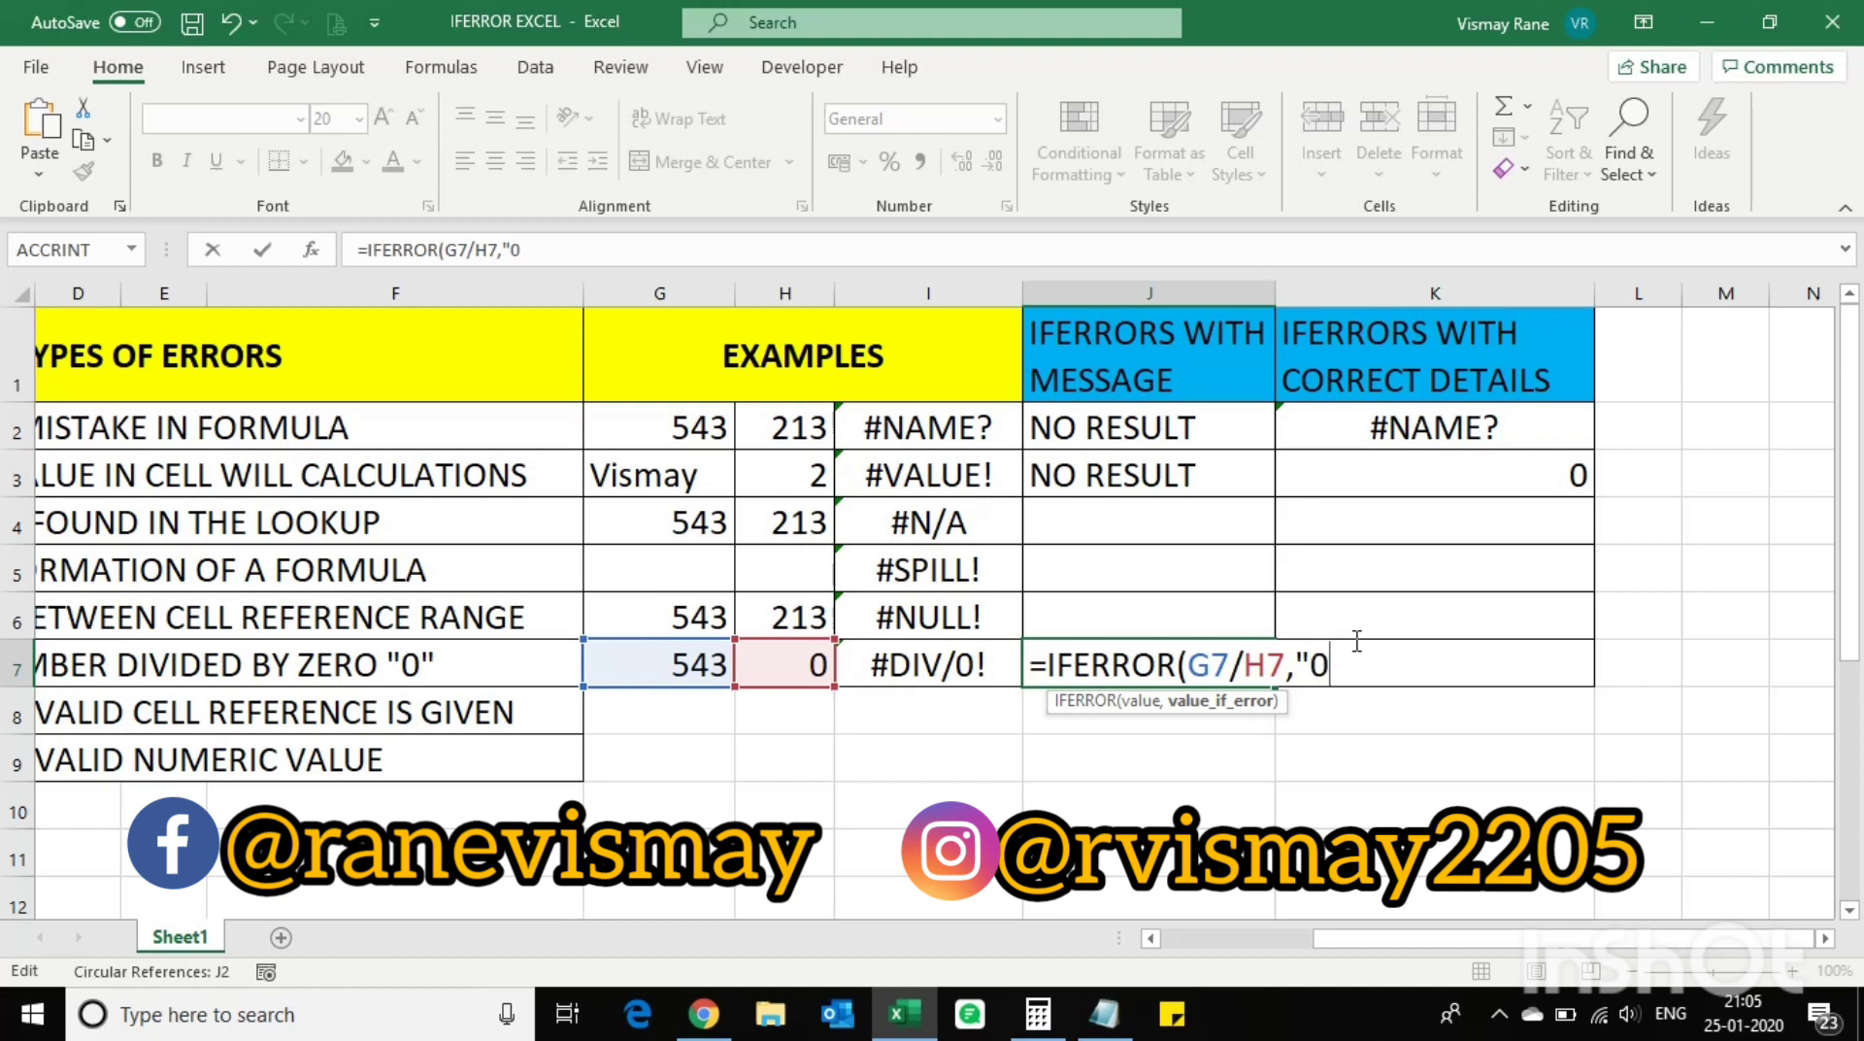
{"action": "type", "text": "\")"}
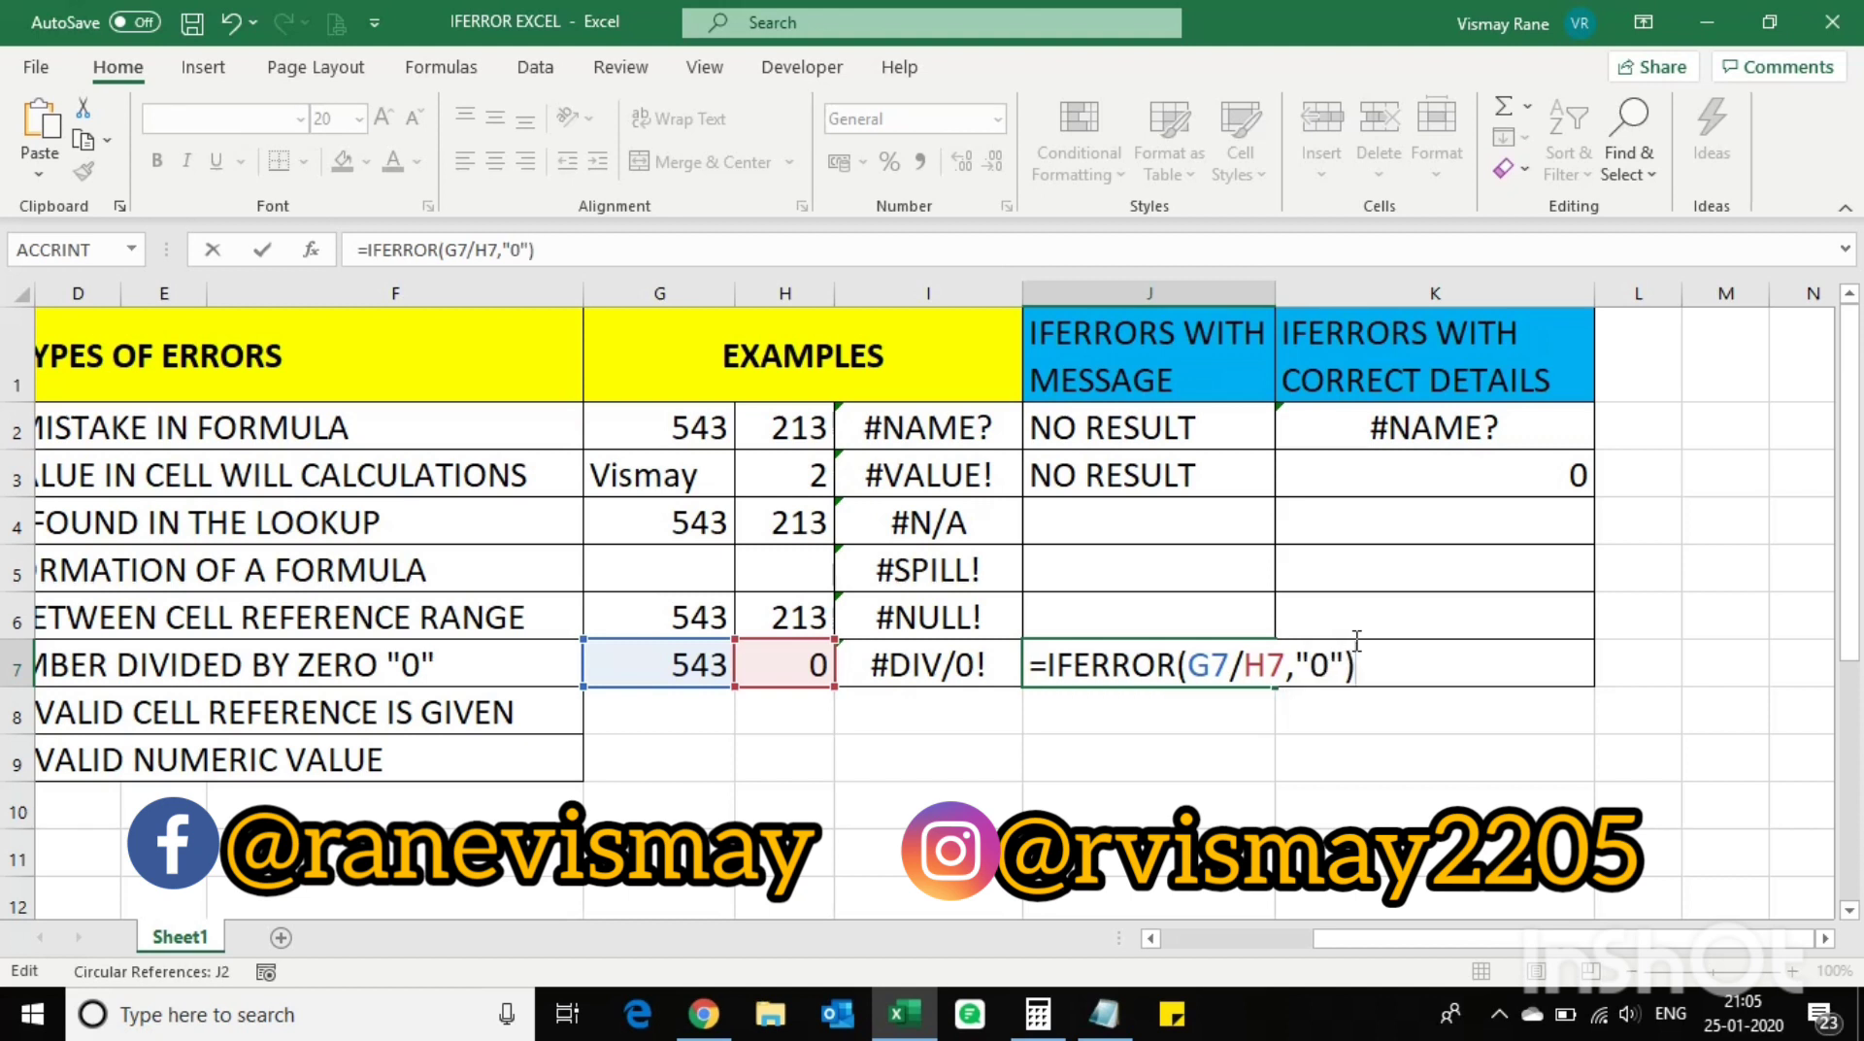
{"action": "key", "text": "Return"}
{"action": "left_click", "coordinate": [1131, 668]}
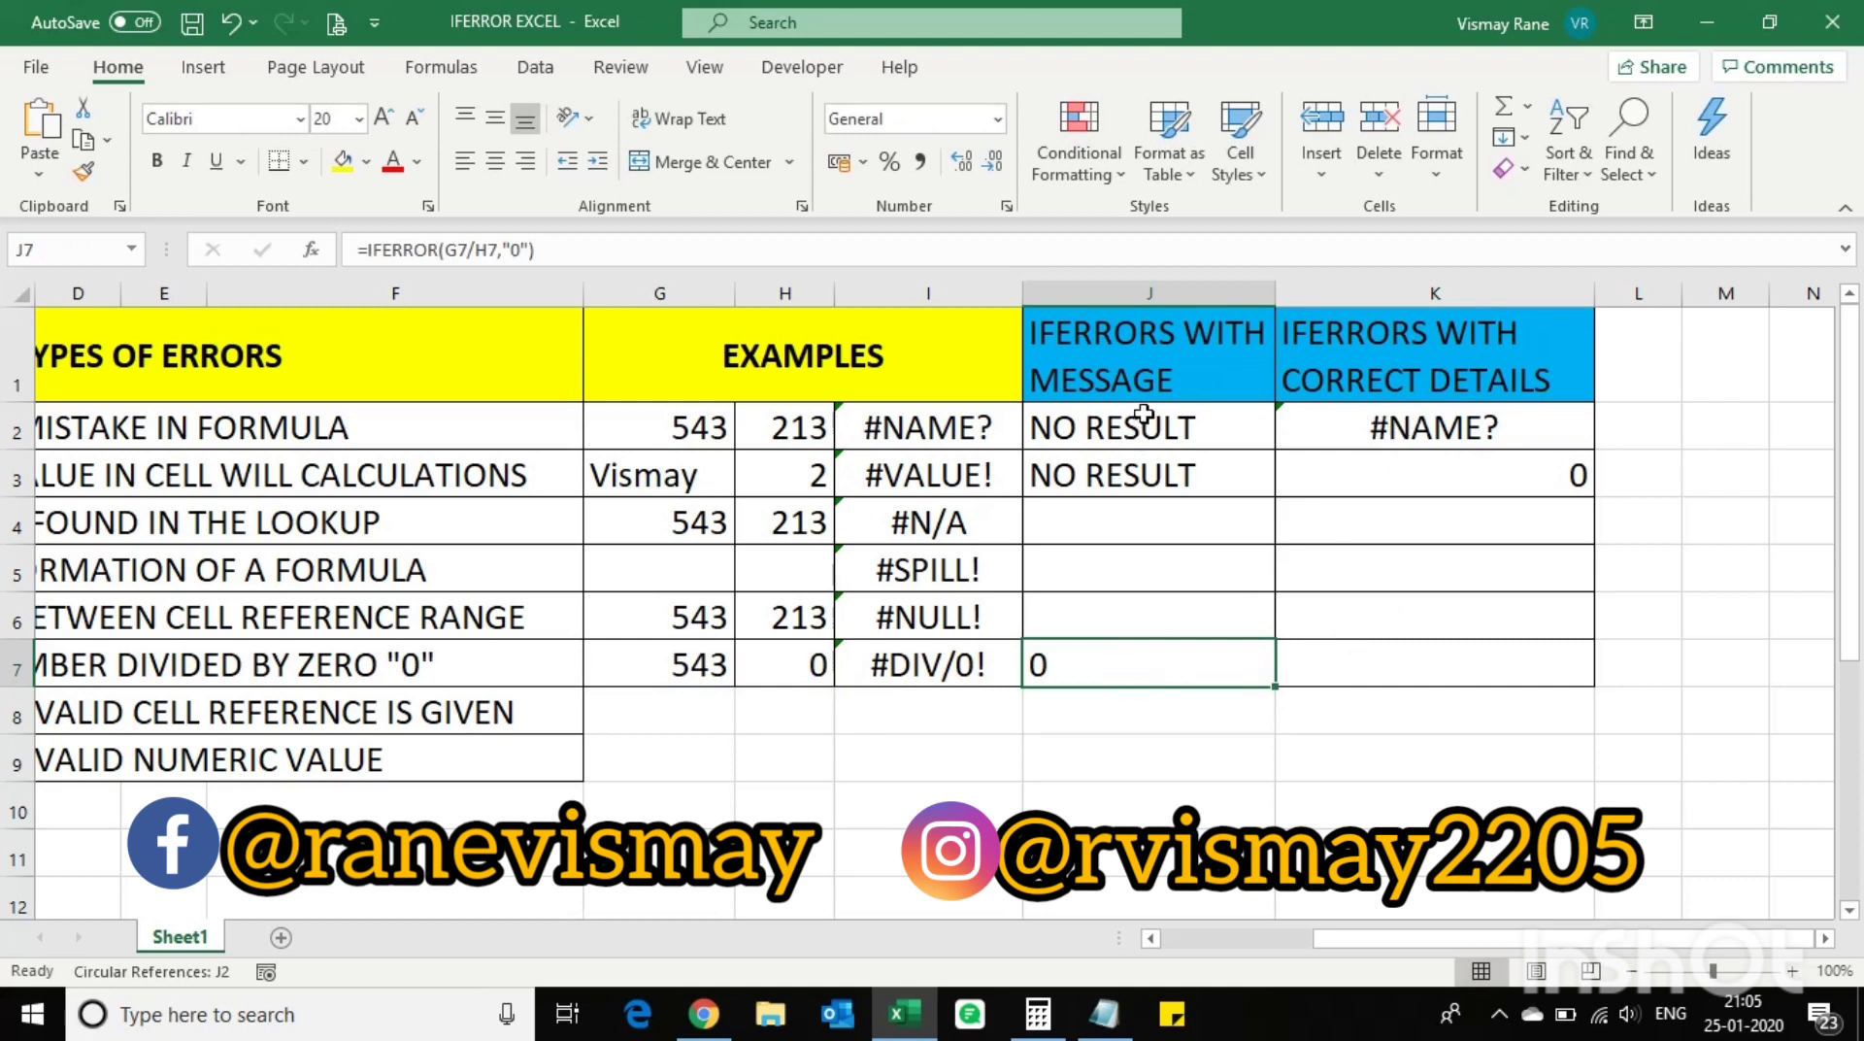
Step: Clear the contents of K2:K7 in the IFERRORS WITH CORRECT DETAILS column
{"action": "left_click_drag", "start_coordinate": [1144, 418], "coordinate": [1106, 666]}
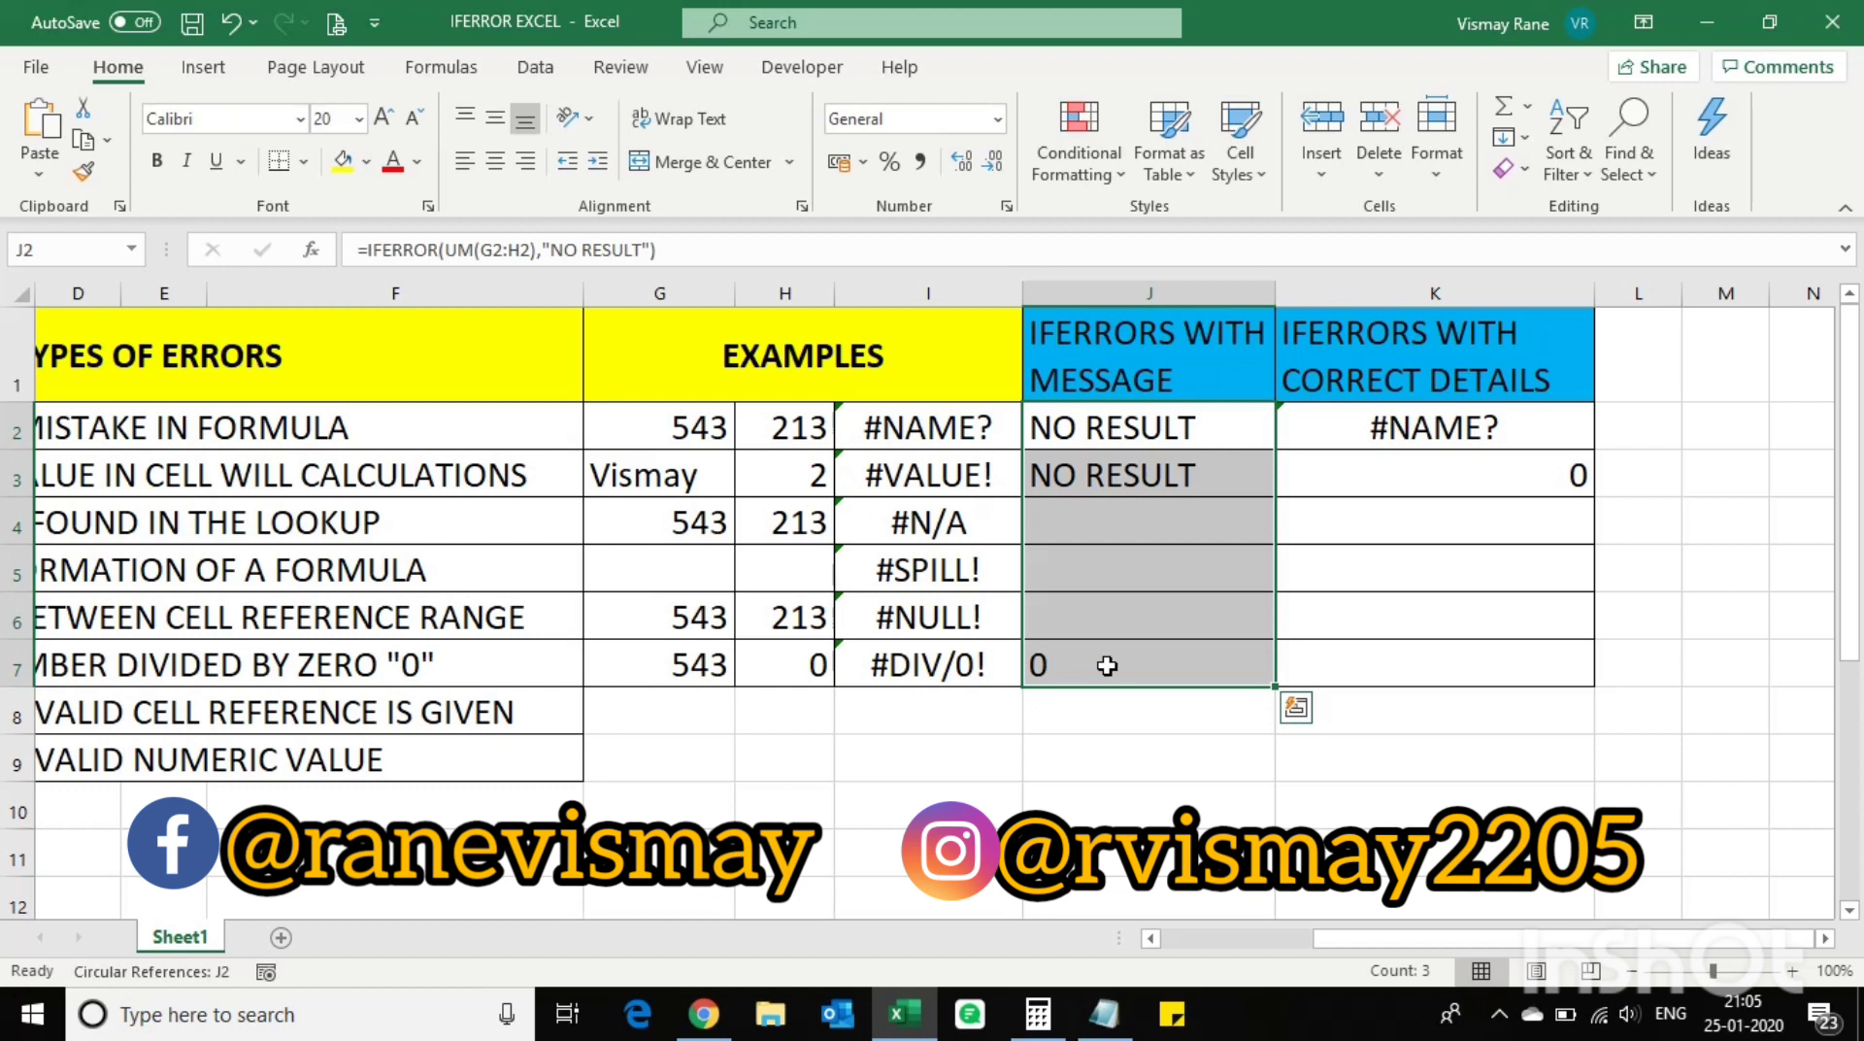
{"action": "left_click_drag", "start_coordinate": [1371, 427], "coordinate": [1389, 657]}
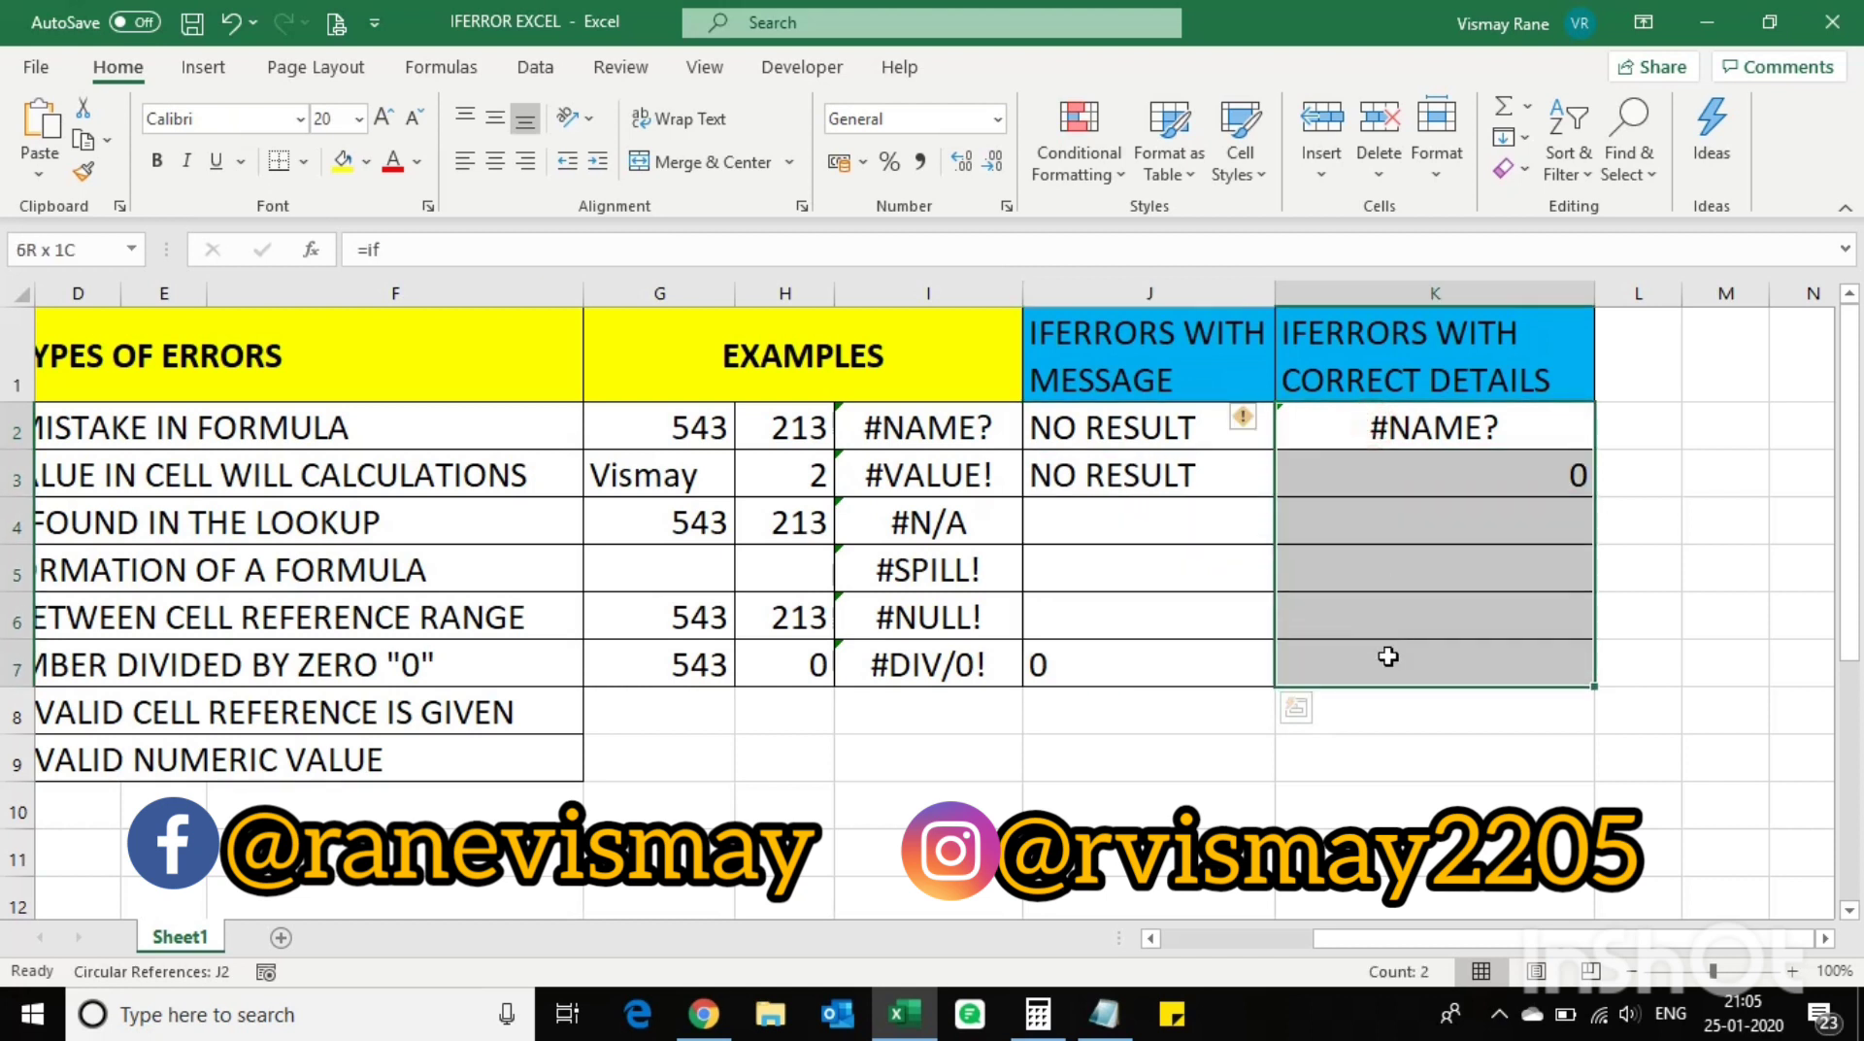
{"action": "key", "text": "Delete"}
Step: Copy the formula =UM(G2:H2) from the #NAME? example in I2 into K2, keeping its references unchanged
{"action": "left_click", "coordinate": [1126, 445]}
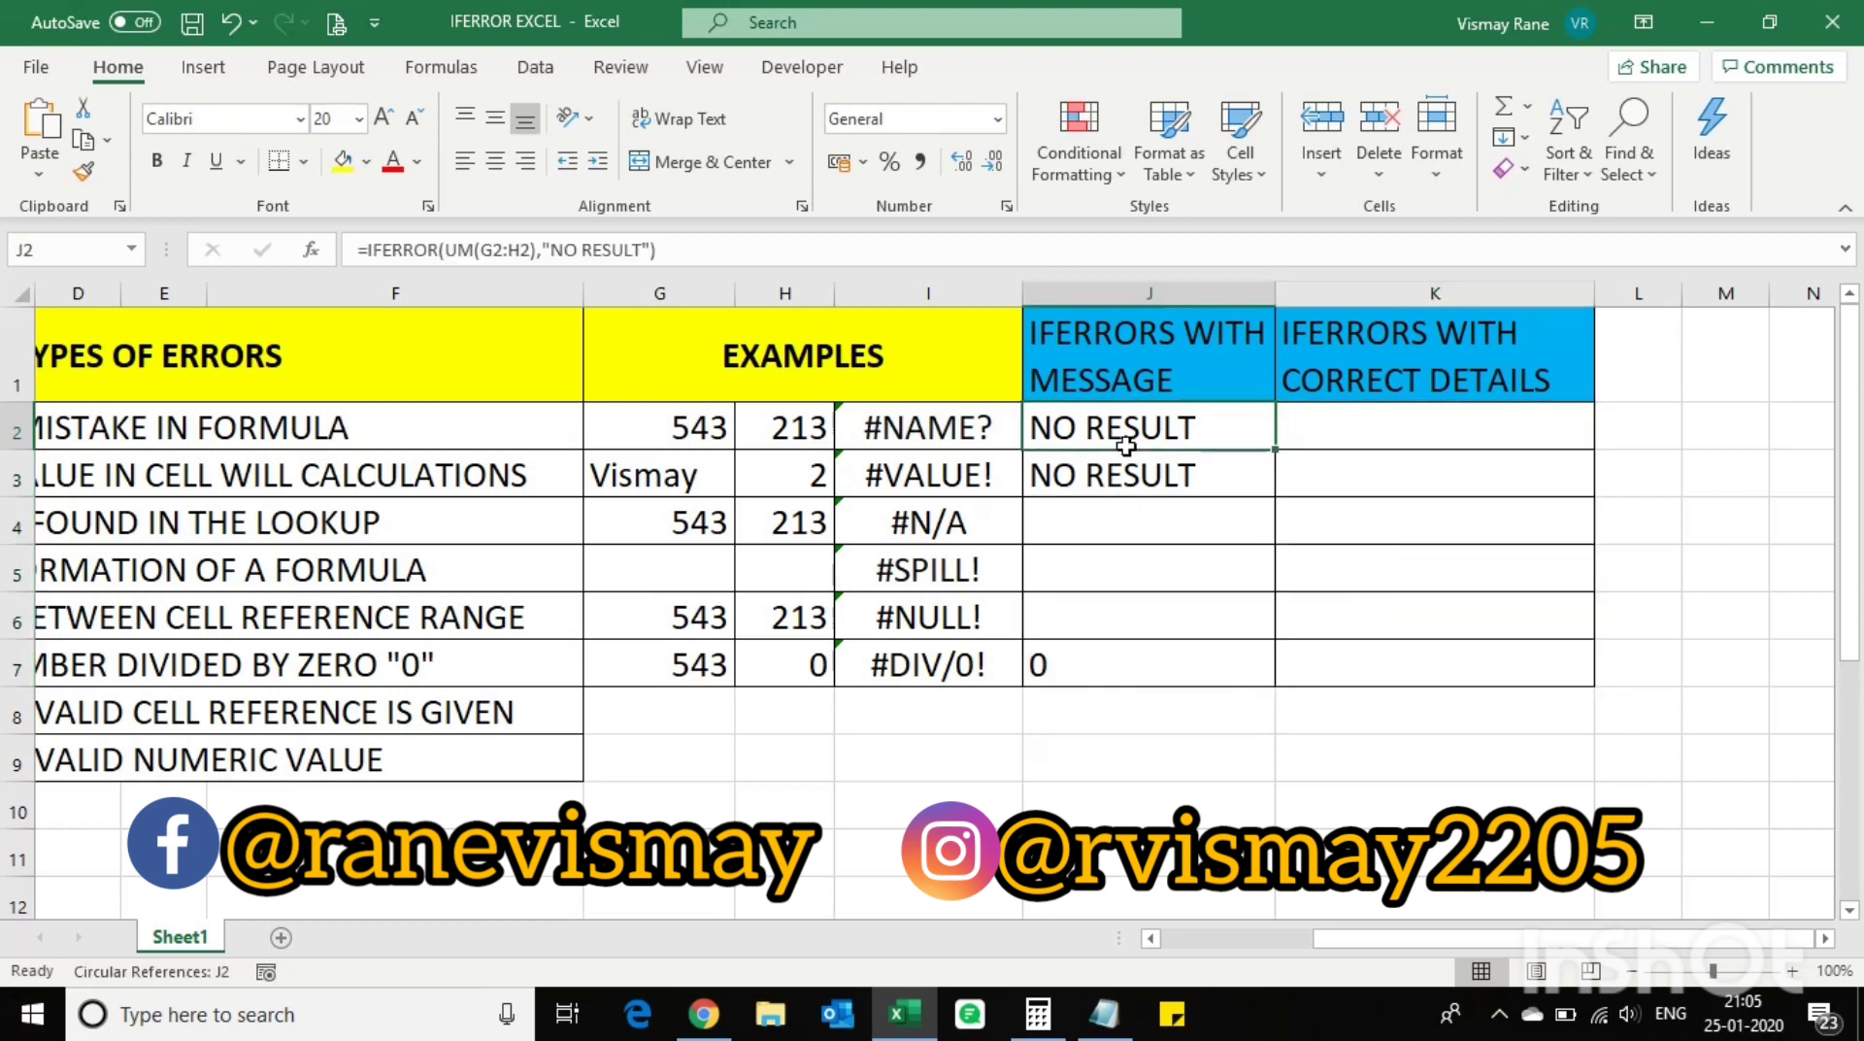
{"action": "left_click", "coordinate": [842, 429]}
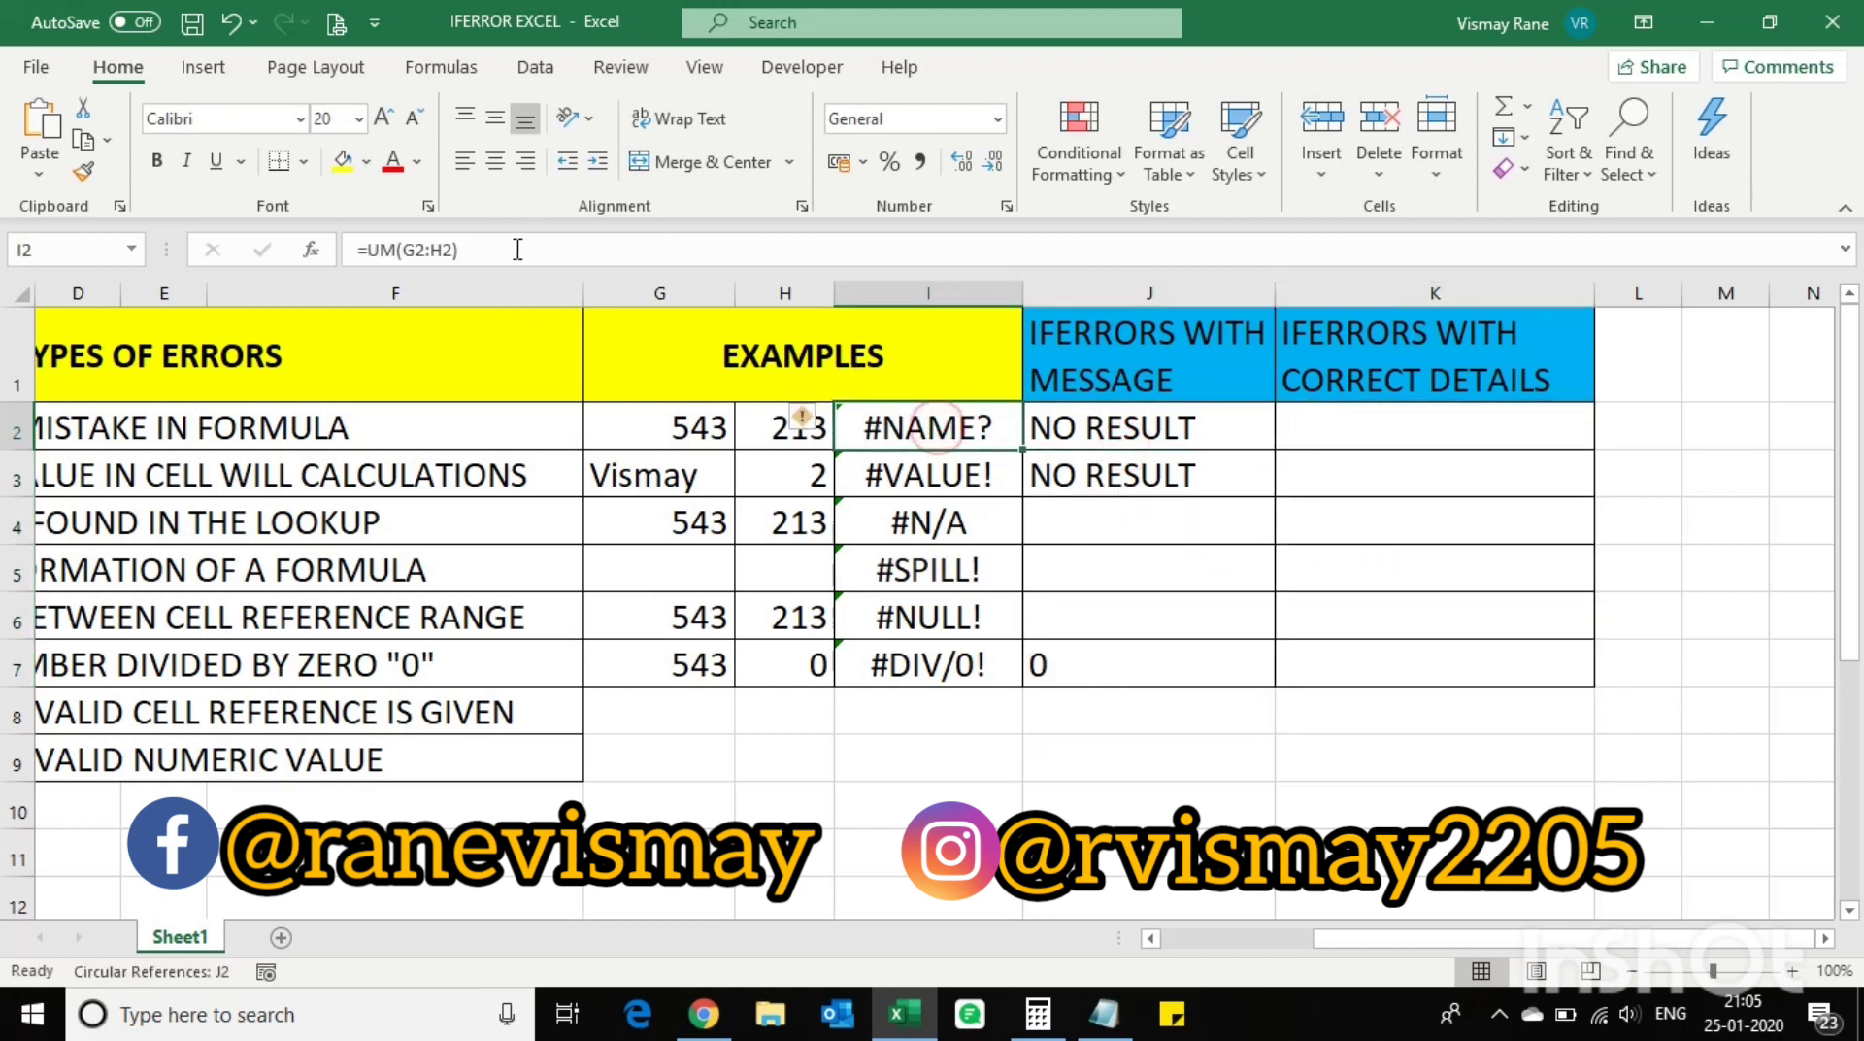
{"action": "left_click_drag", "start_coordinate": [514, 249], "coordinate": [245, 236]}
{"action": "type", "text": "="}
{"action": "left_click", "coordinate": [1481, 429]}
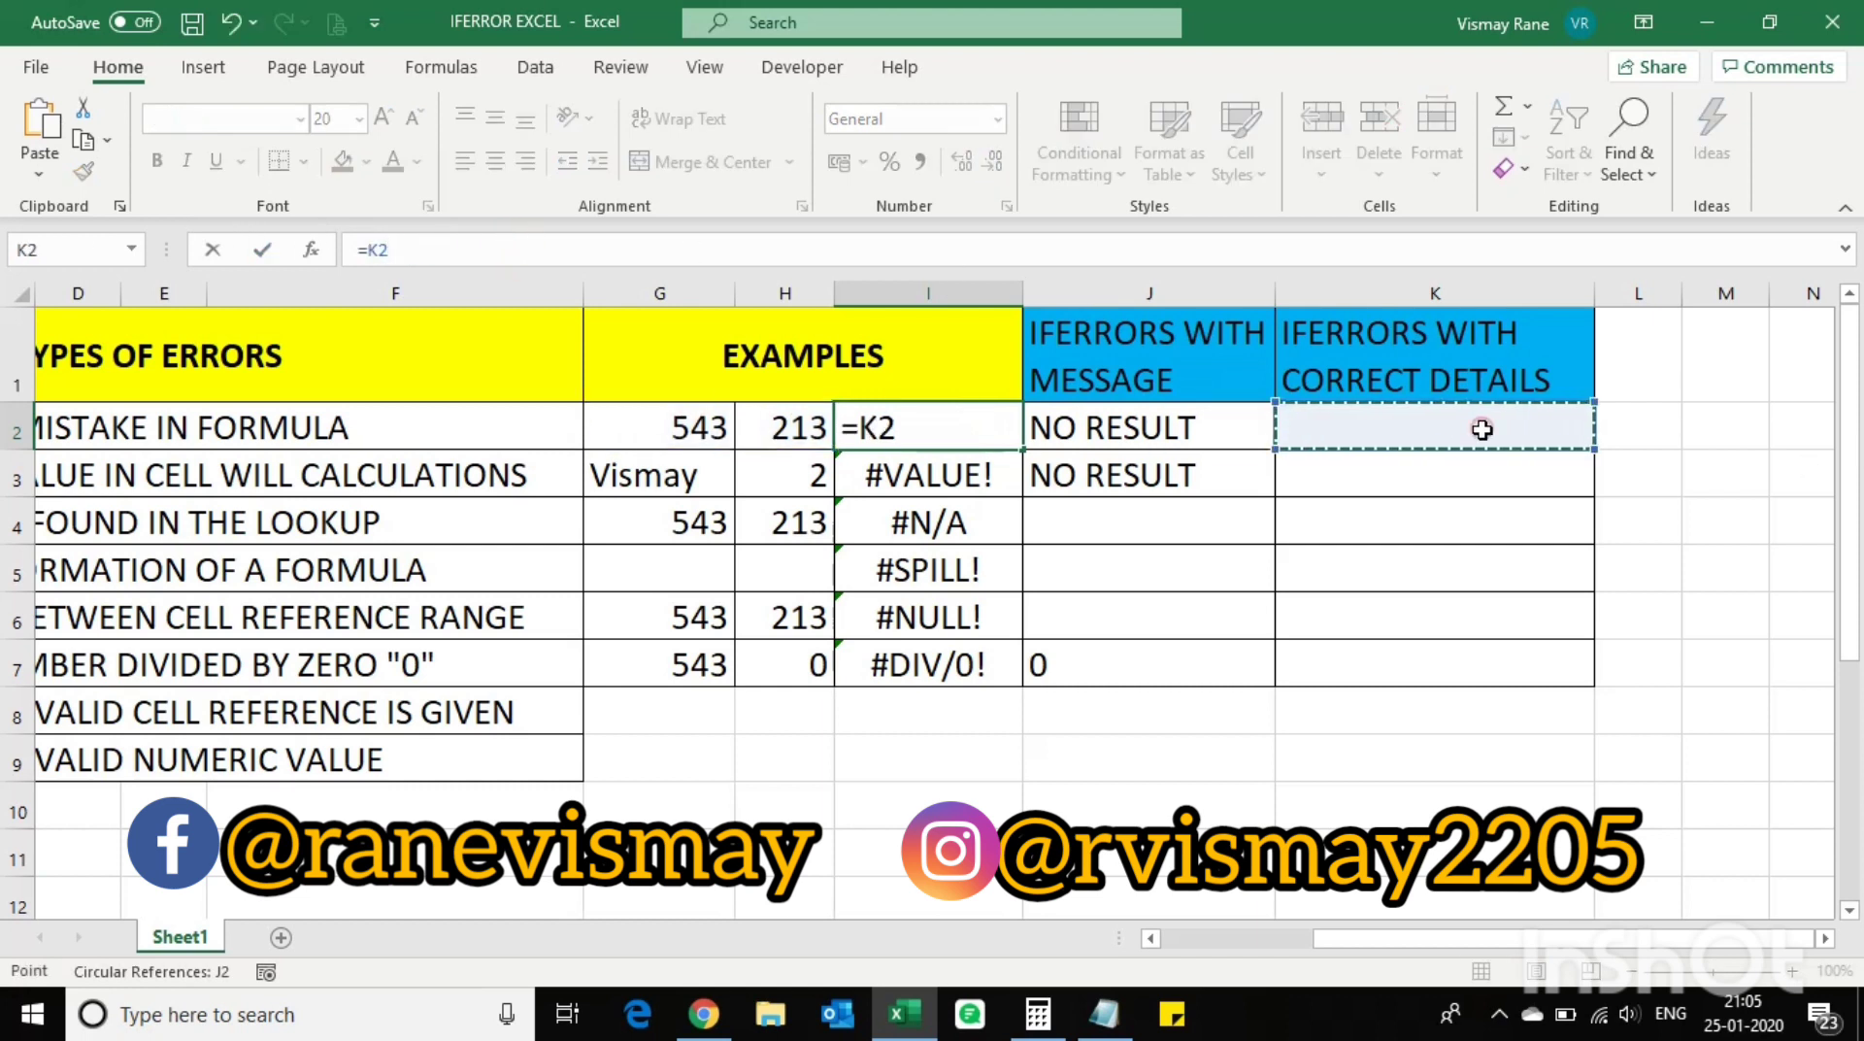
{"action": "key", "text": "Escape"}
{"action": "left_click", "coordinate": [1477, 429]}
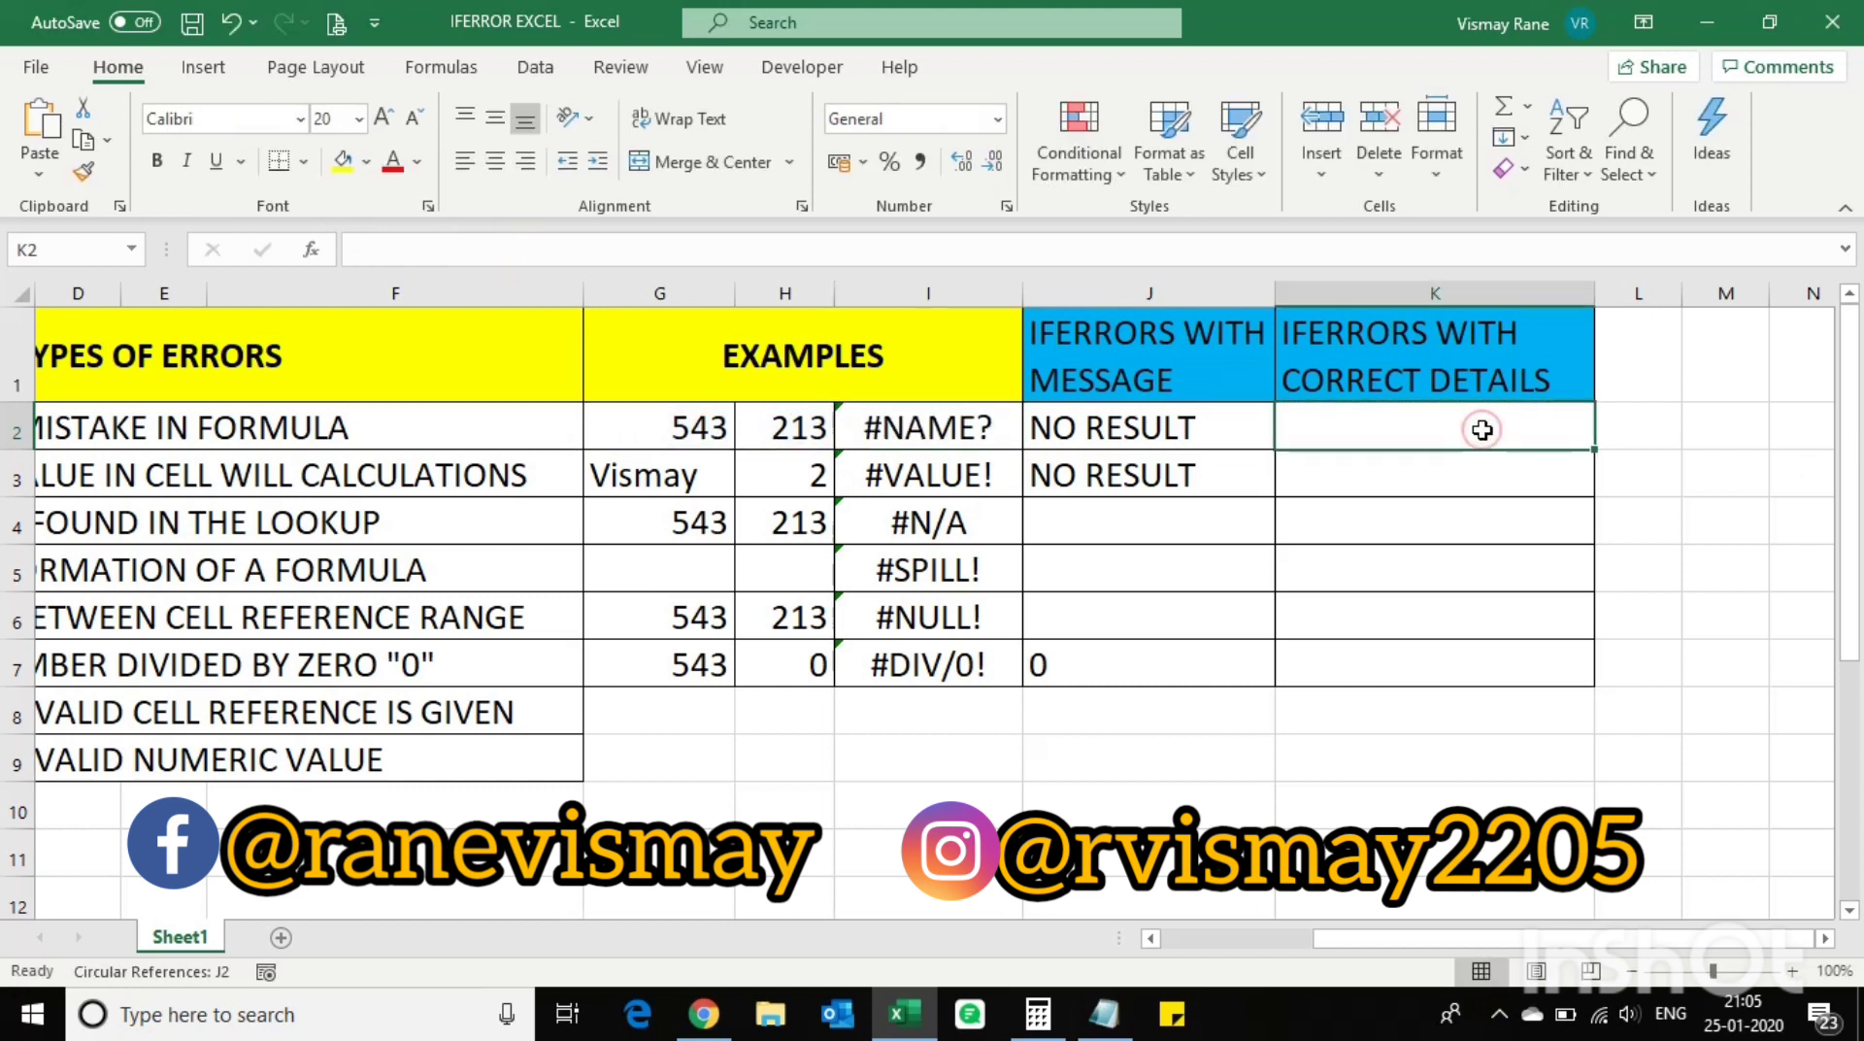
{"action": "key", "text": "ctrl+v"}
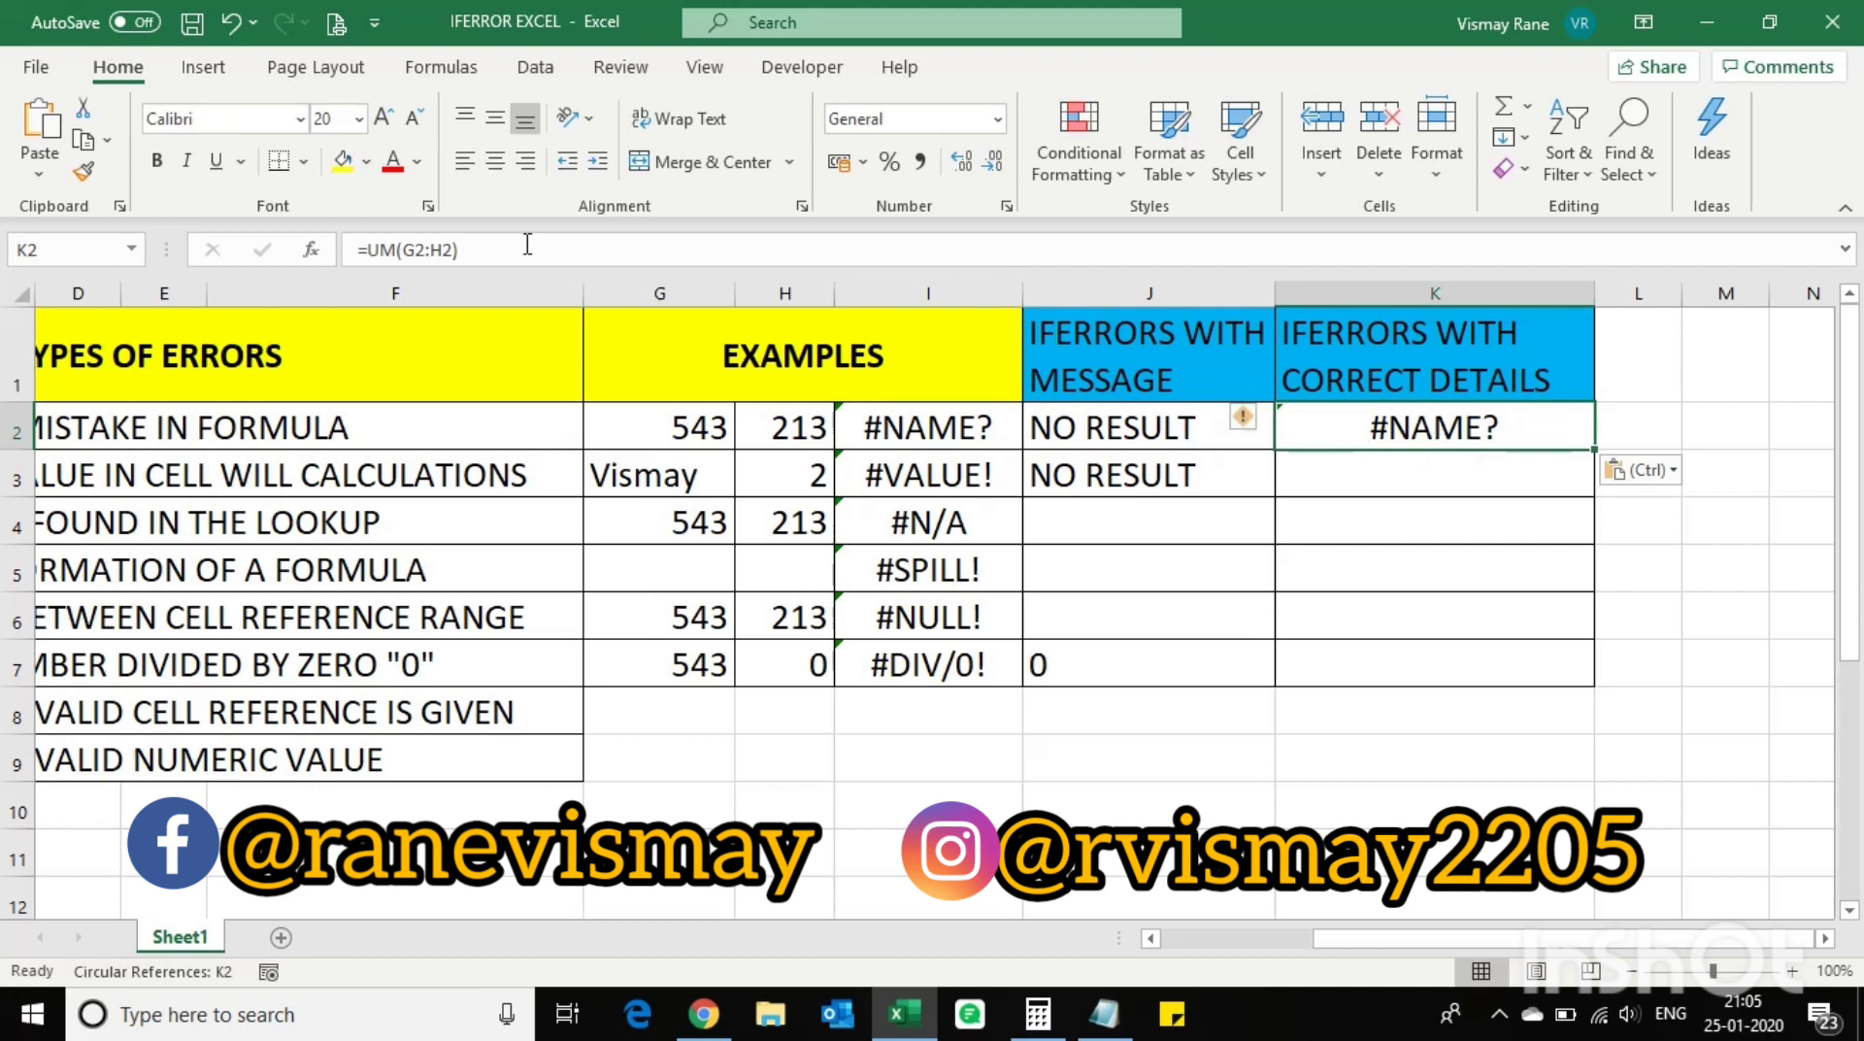
Step: Wrap the formula in K2 in IFERROR with the correct sum as fallback, giving =IFERROR(UM(G2:H2),SUM(G2:H2))
{"action": "left_click", "coordinate": [376, 251]}
{"action": "type", "text": "IF"}
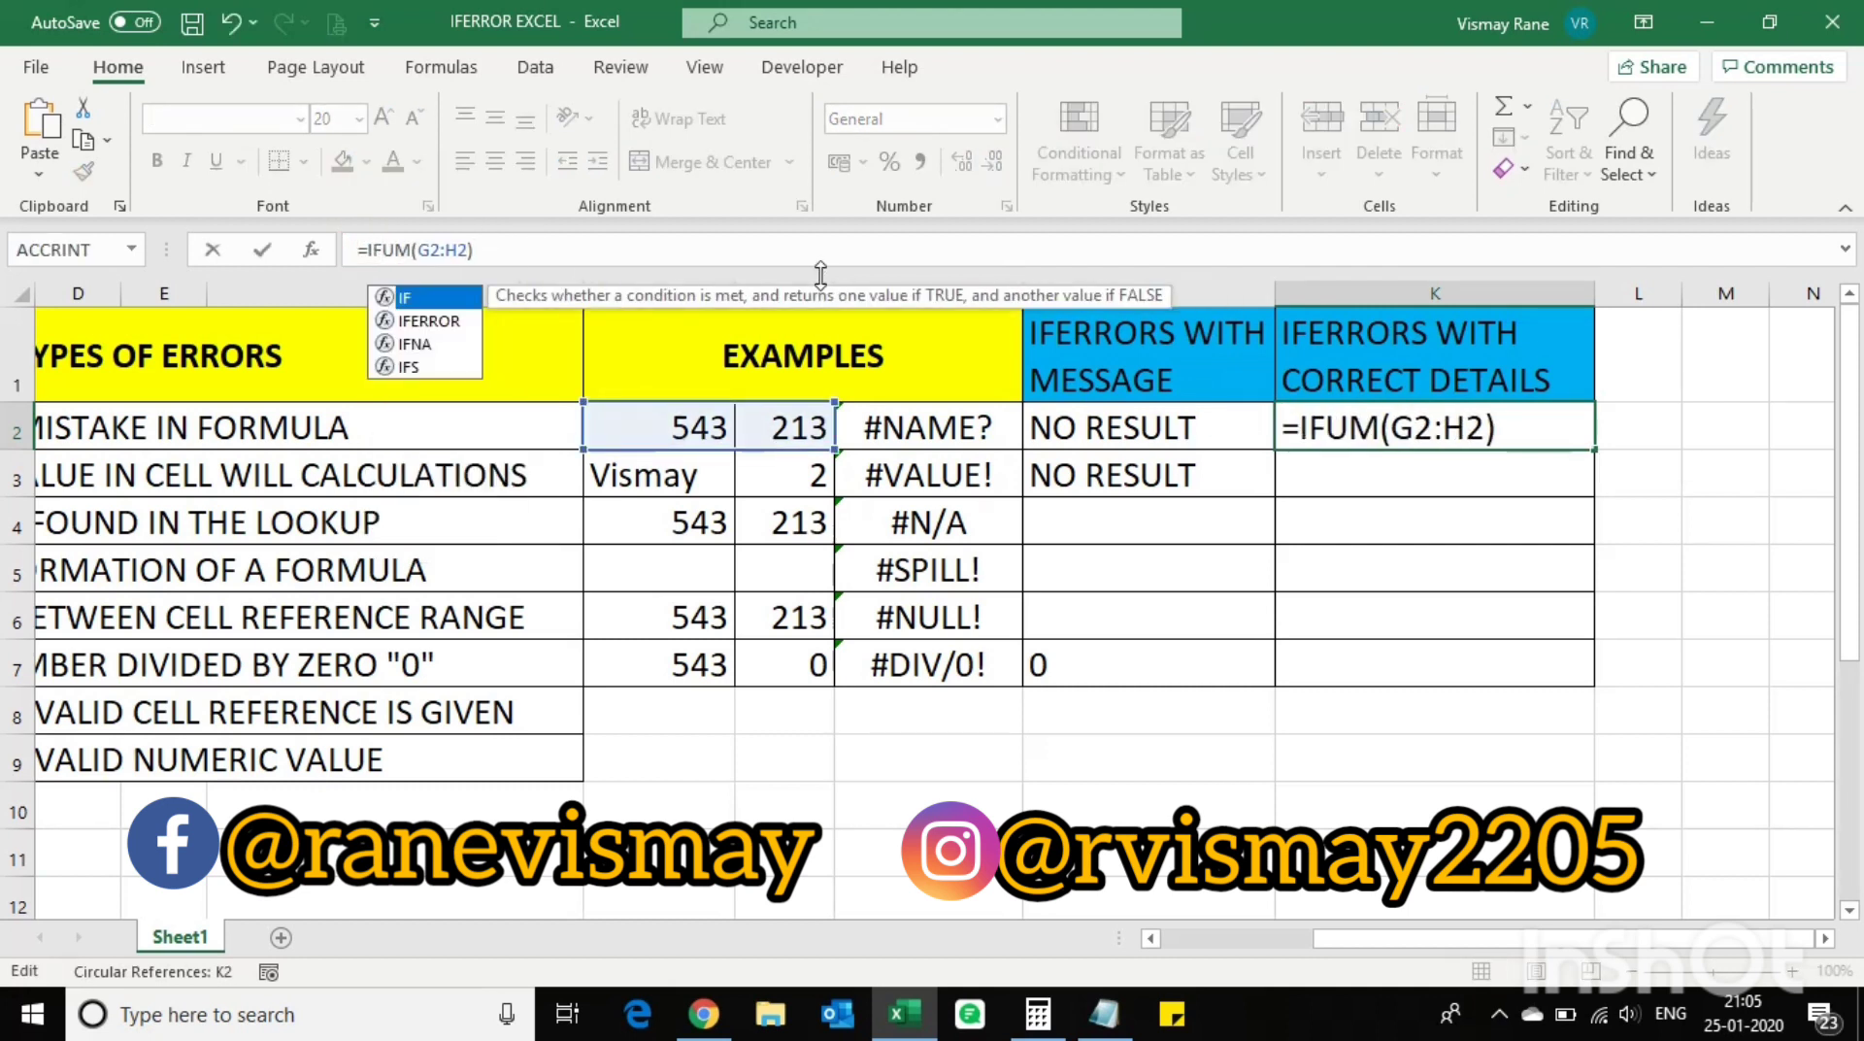
{"action": "key", "text": "Down"}
{"action": "key", "text": "Tab"}
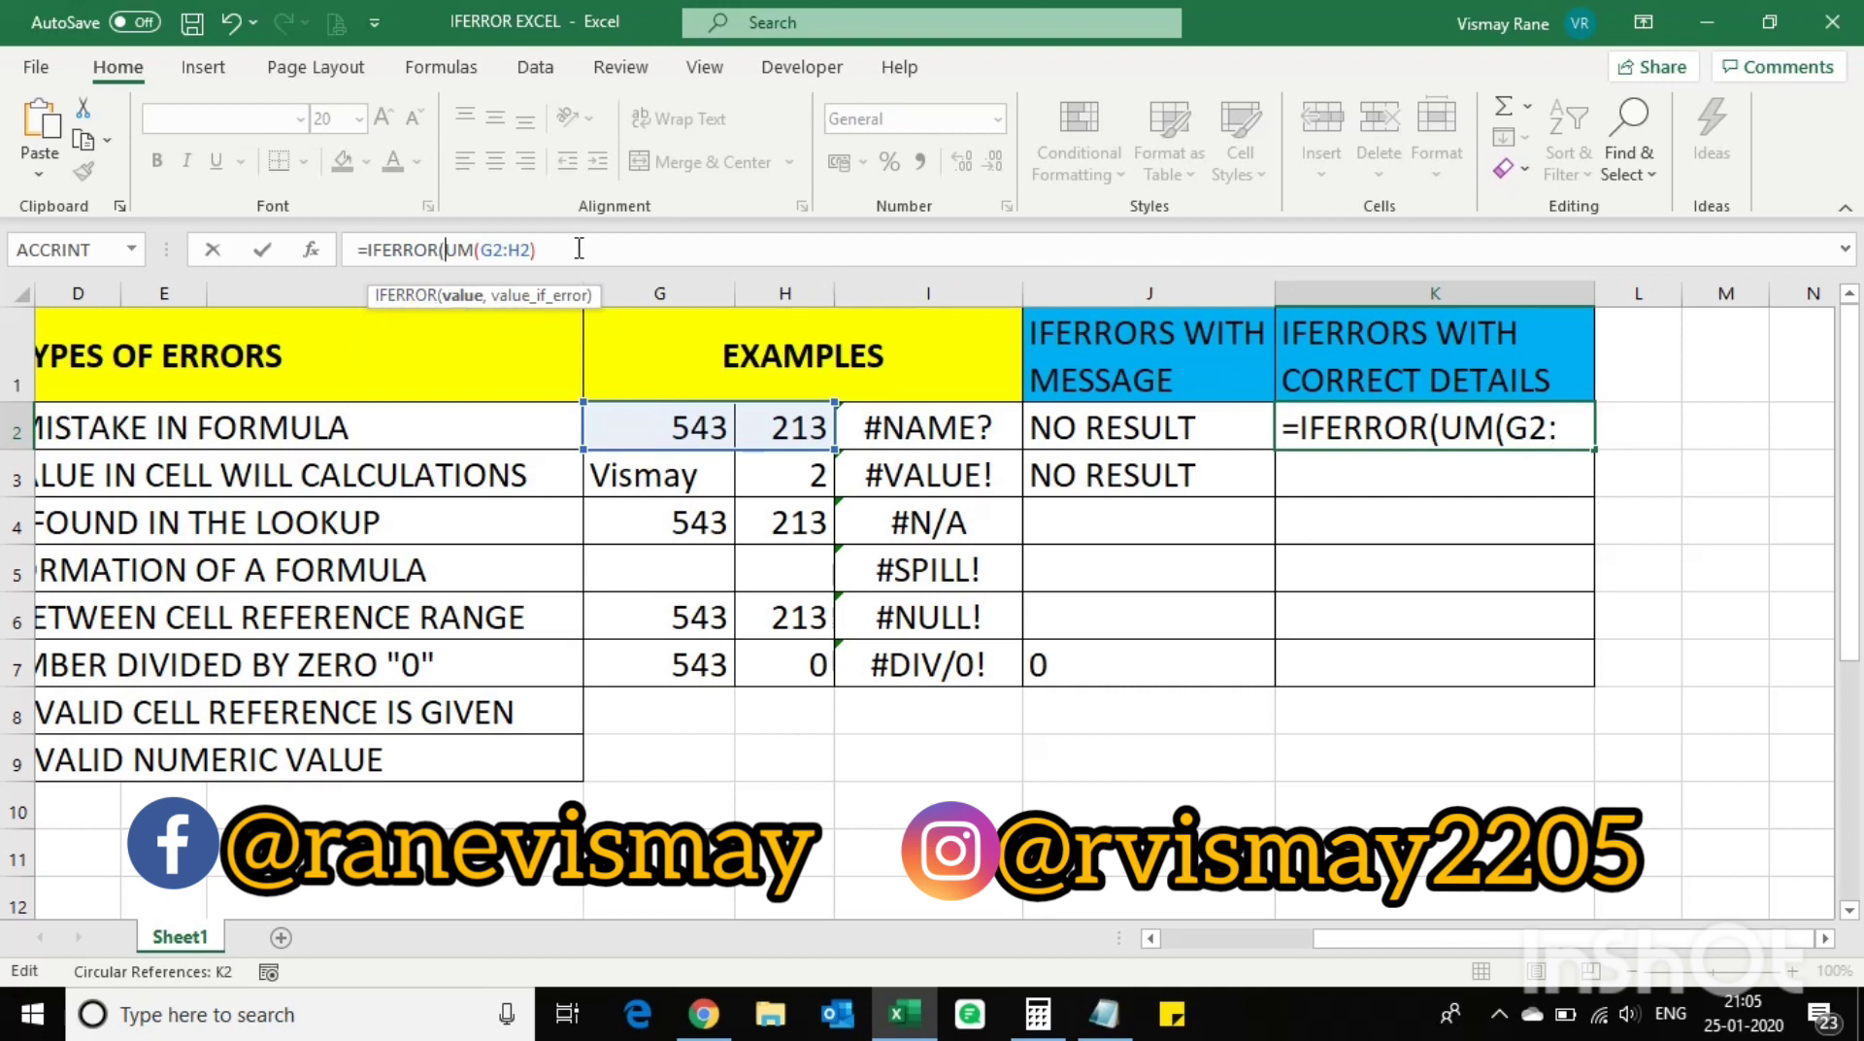
{"action": "type", "text": ","}
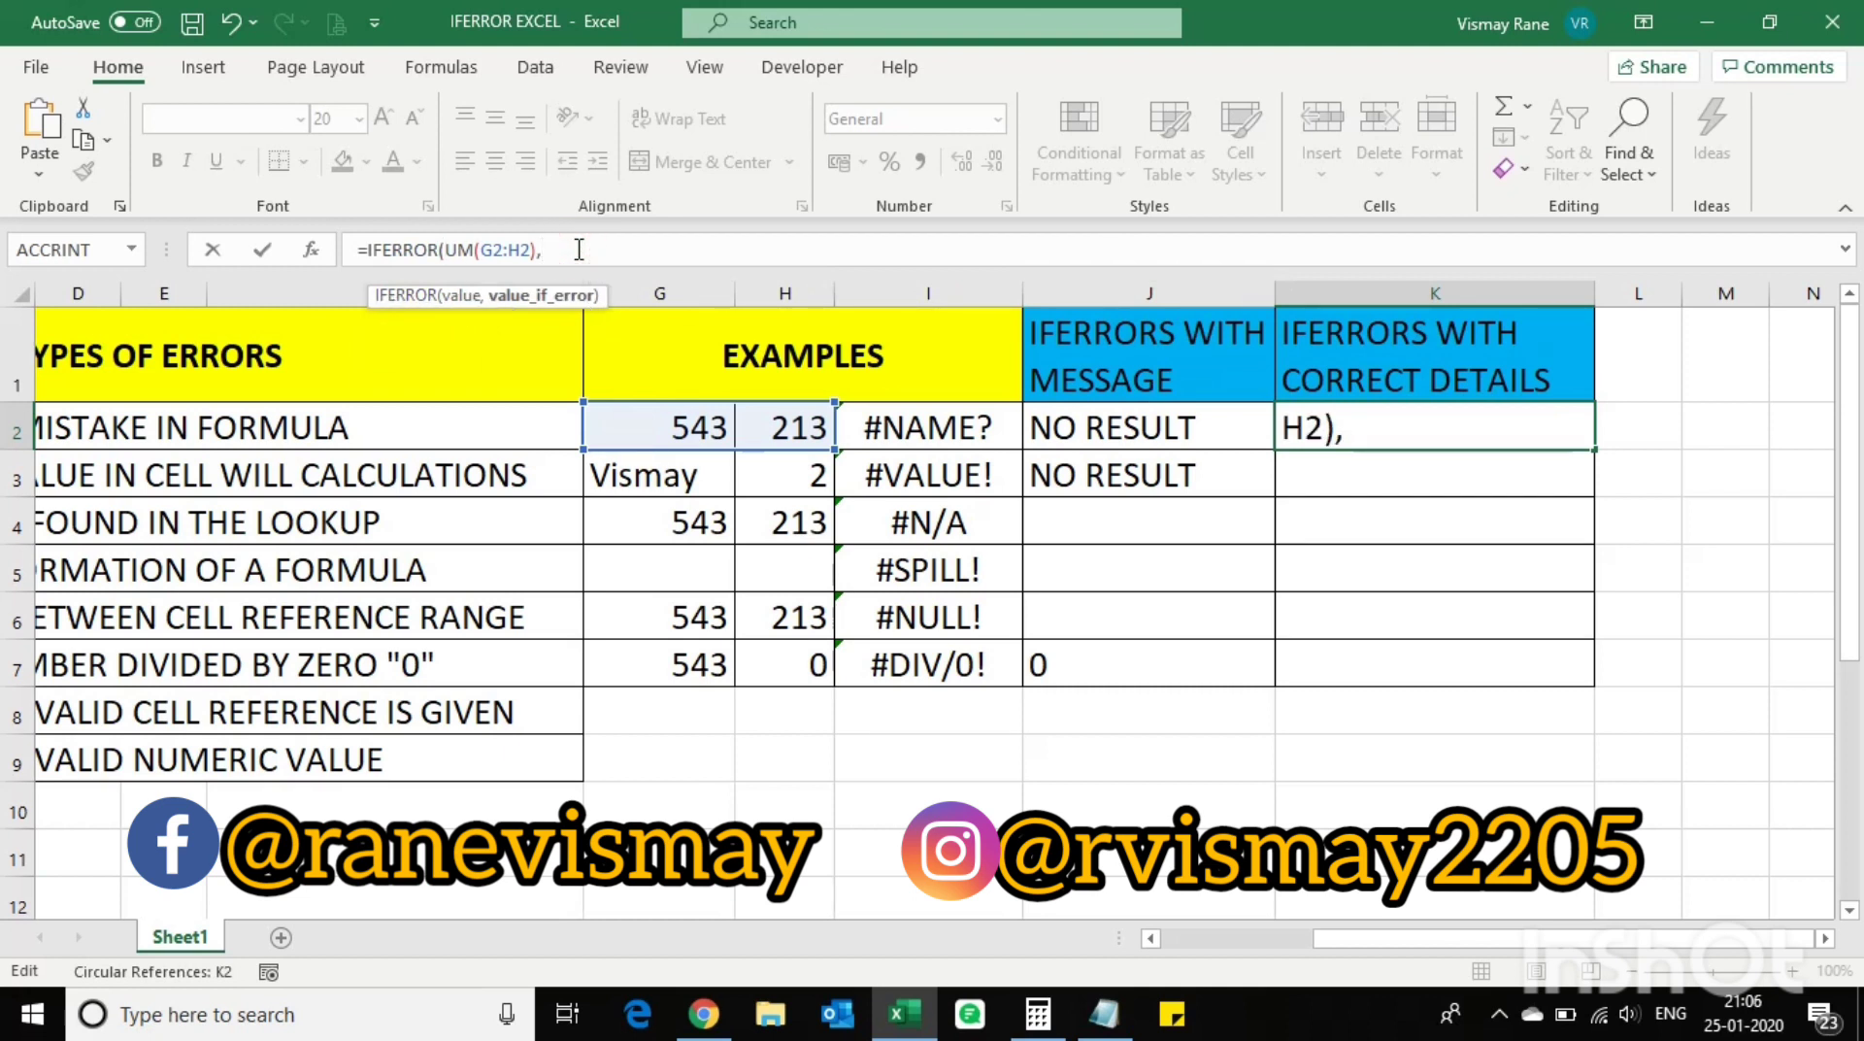
{"action": "type", "text": "SUM"}
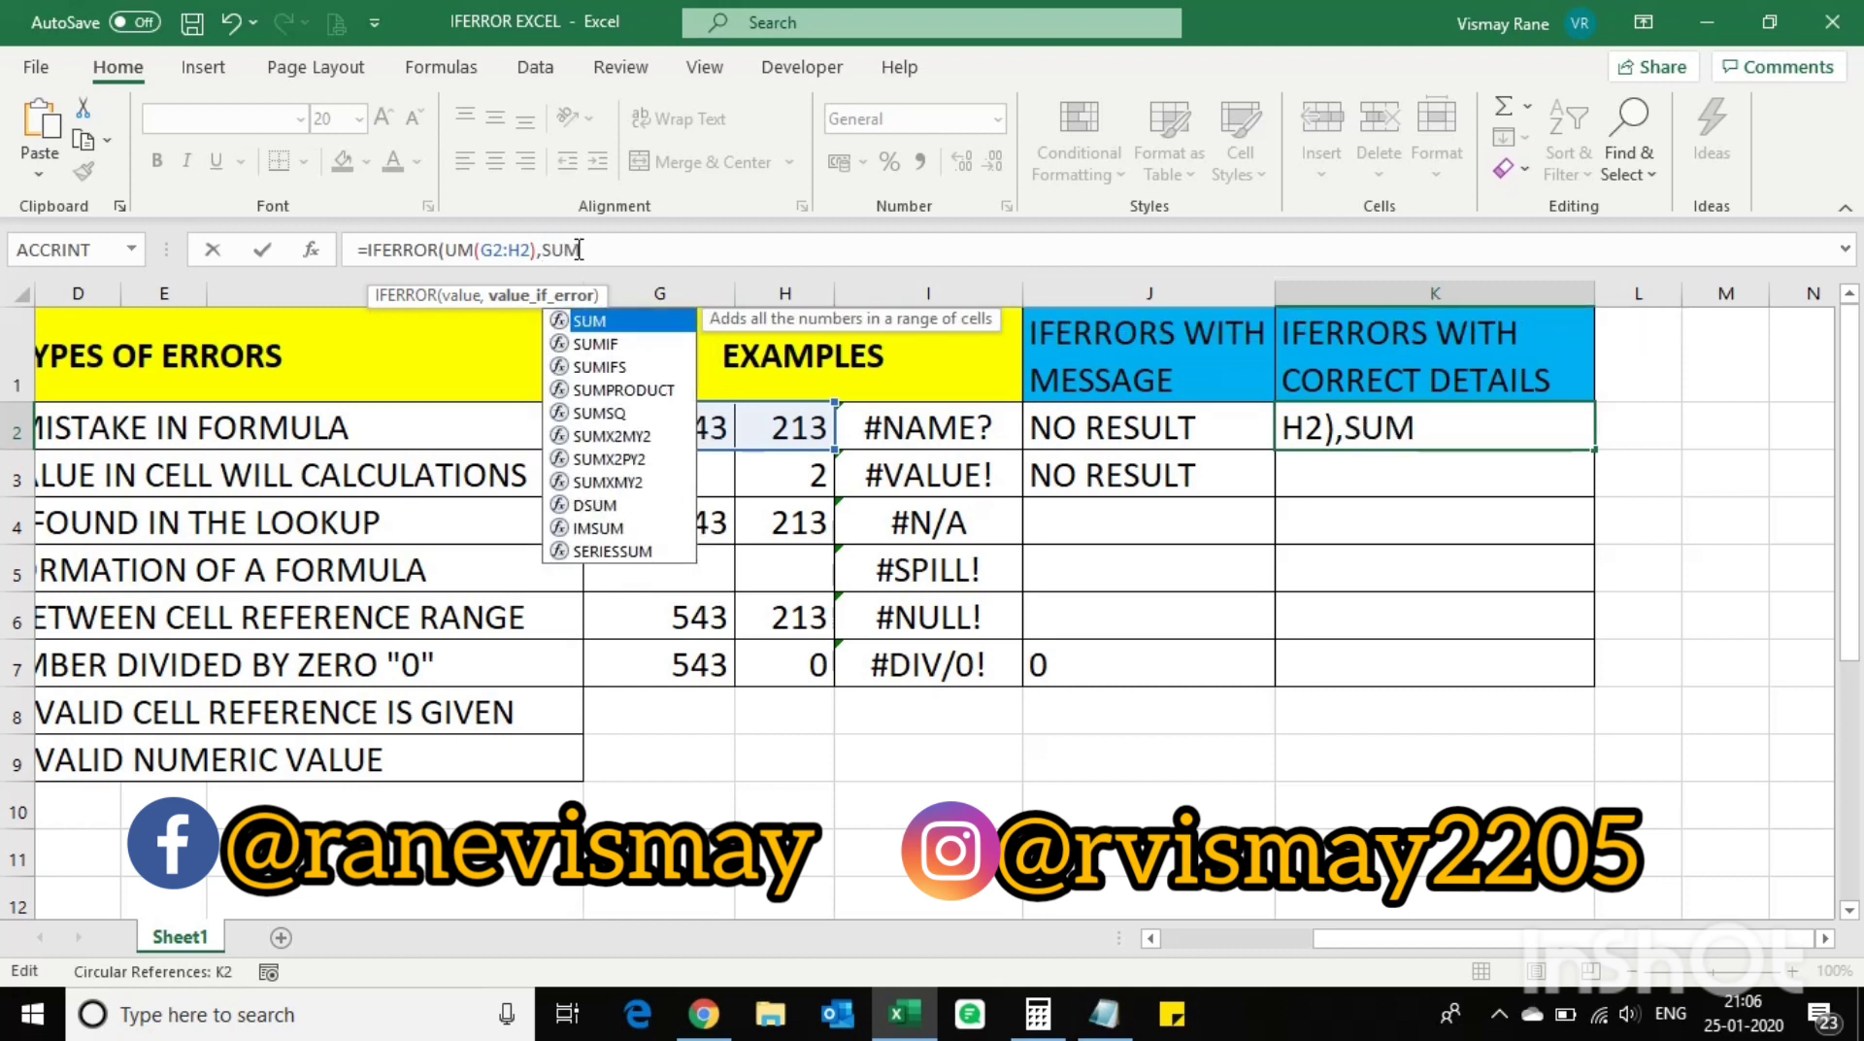
{"action": "type", "text": "("}
{"action": "left_click_drag", "start_coordinate": [694, 425], "coordinate": [798, 412]}
{"action": "type", "text": "))"}
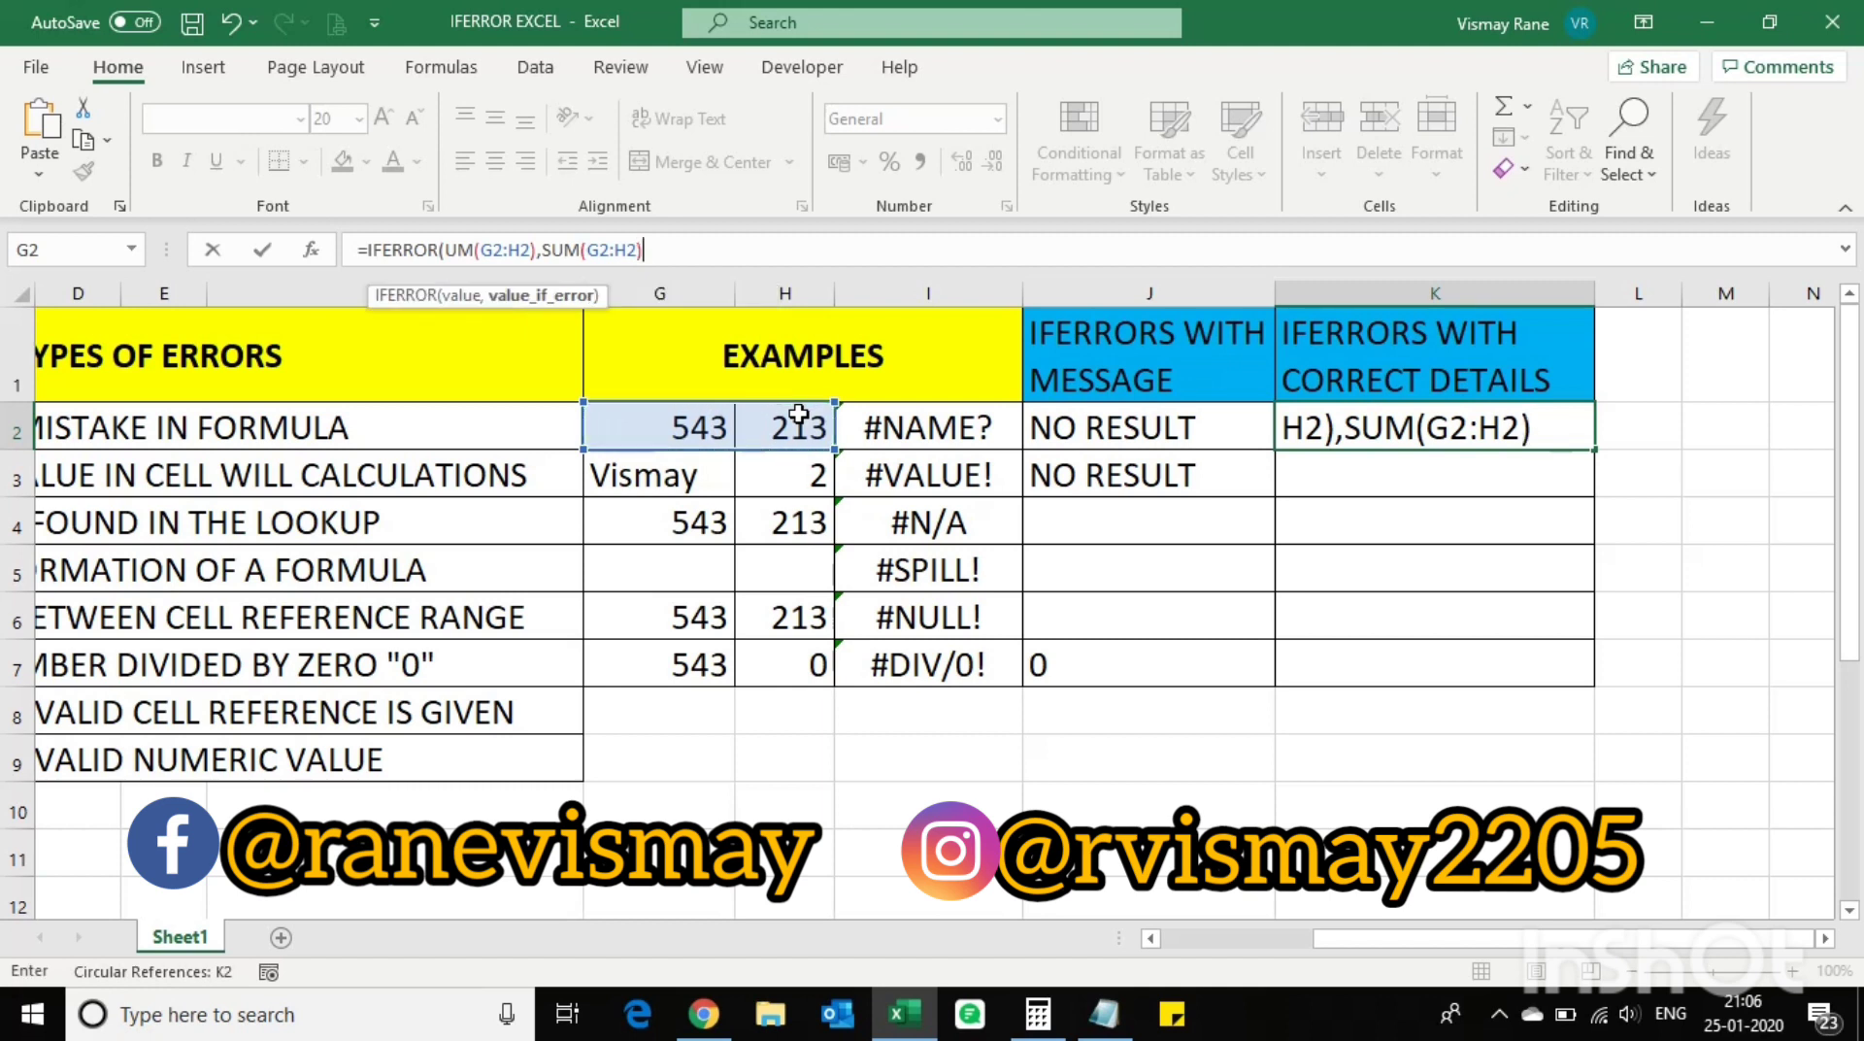
{"action": "key", "text": "Return"}
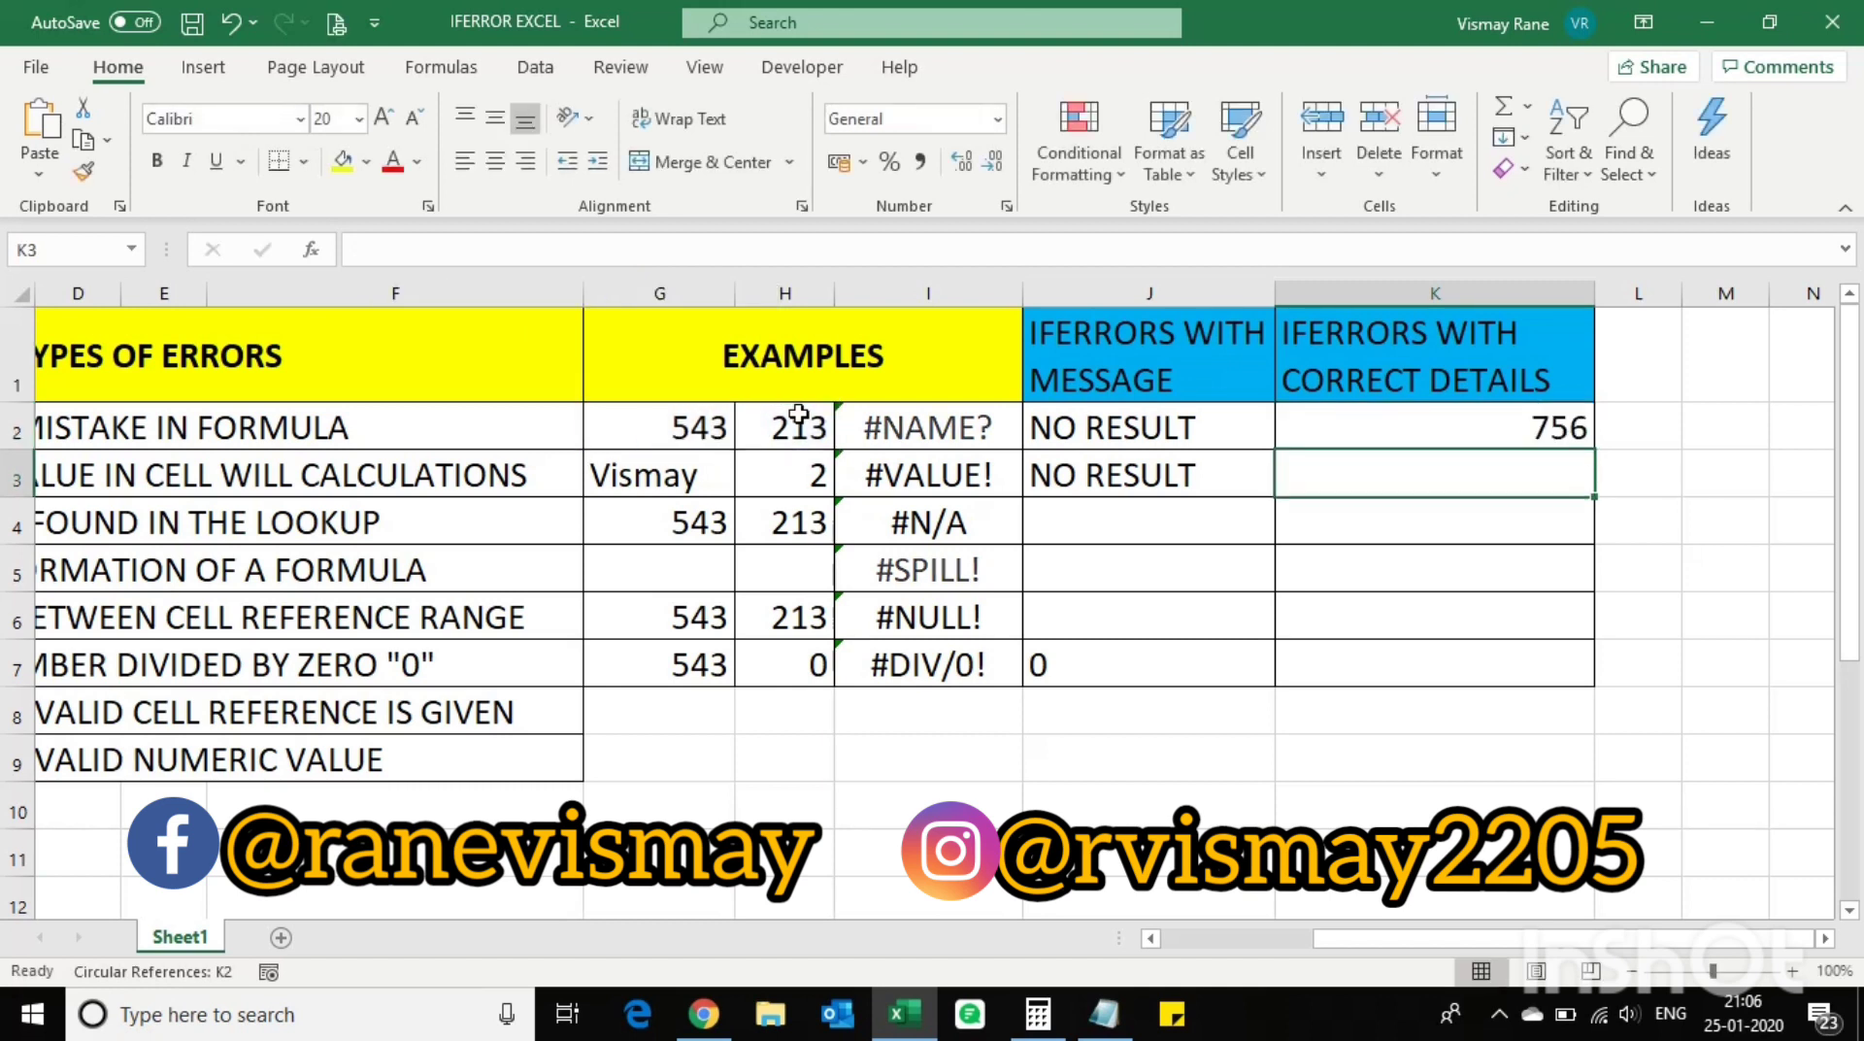
{"action": "left_click_drag", "start_coordinate": [658, 440], "coordinate": [741, 439]}
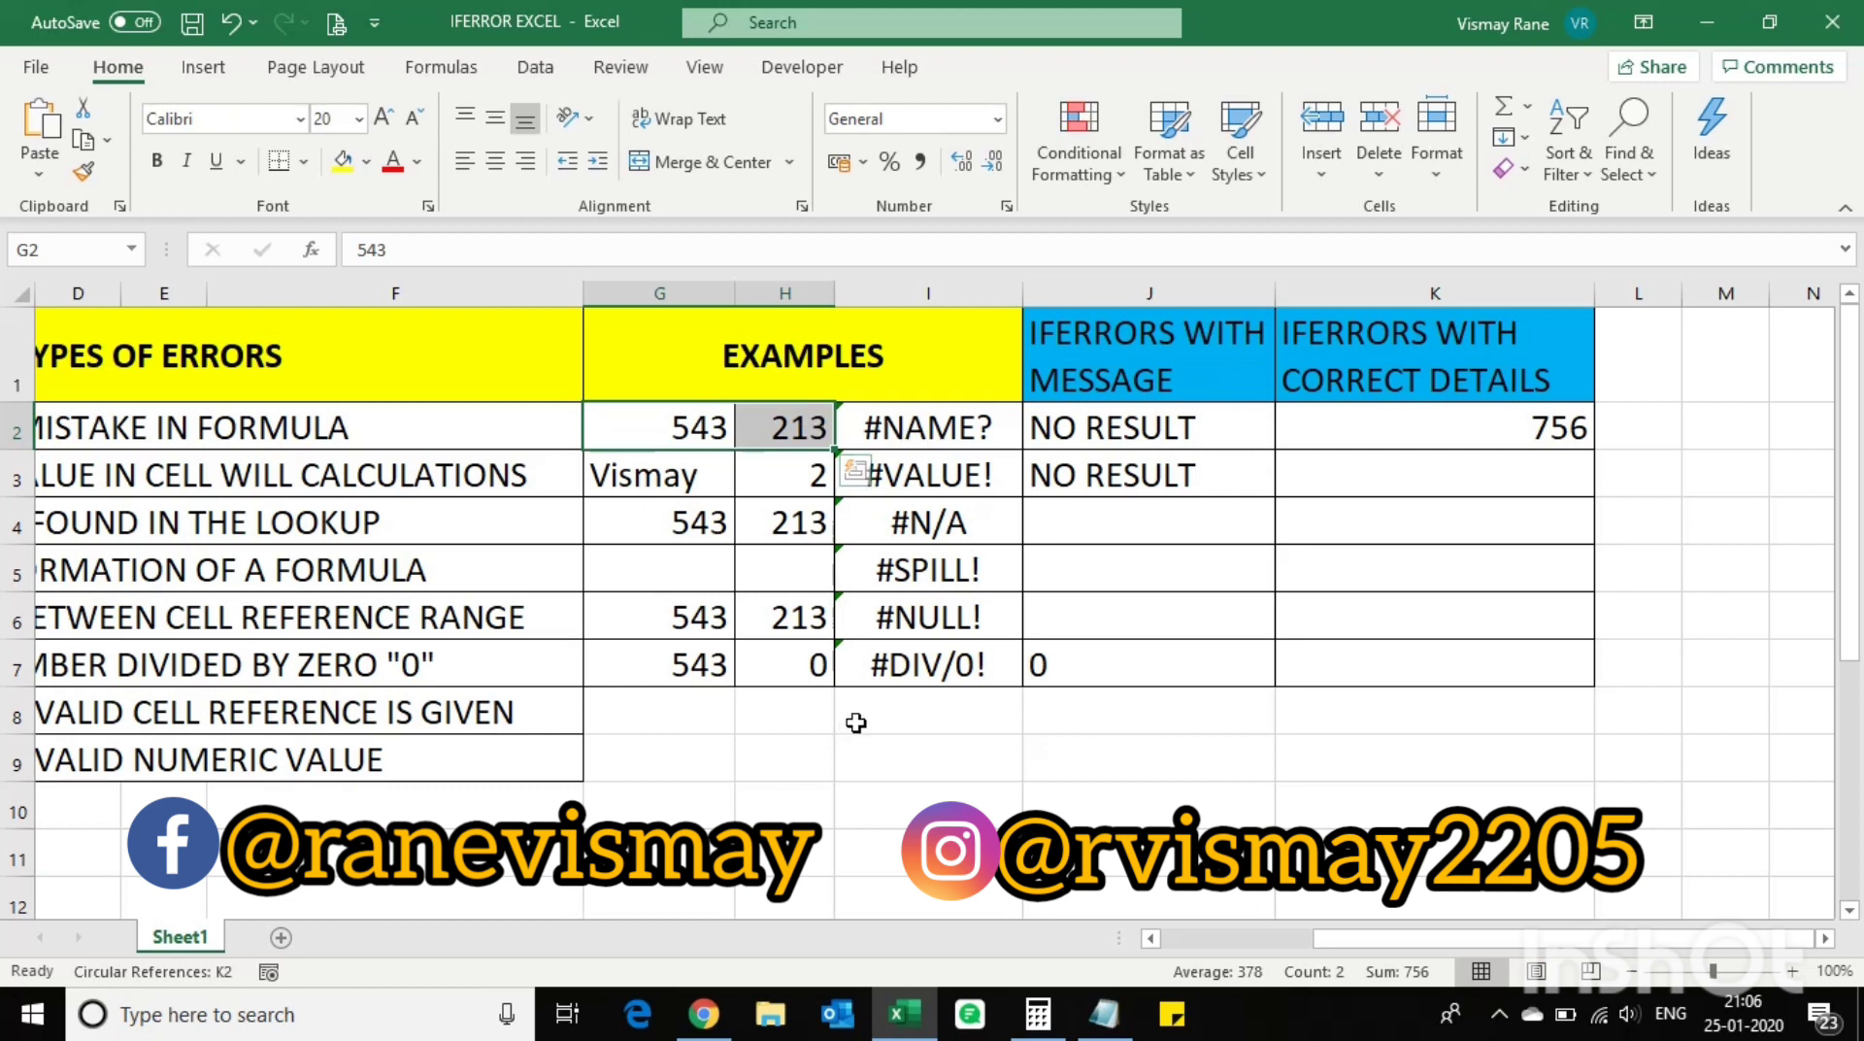
{"action": "left_click", "coordinate": [717, 664]}
{"action": "left_click_drag", "start_coordinate": [716, 664], "coordinate": [798, 671]}
{"action": "left_click", "coordinate": [1391, 659]}
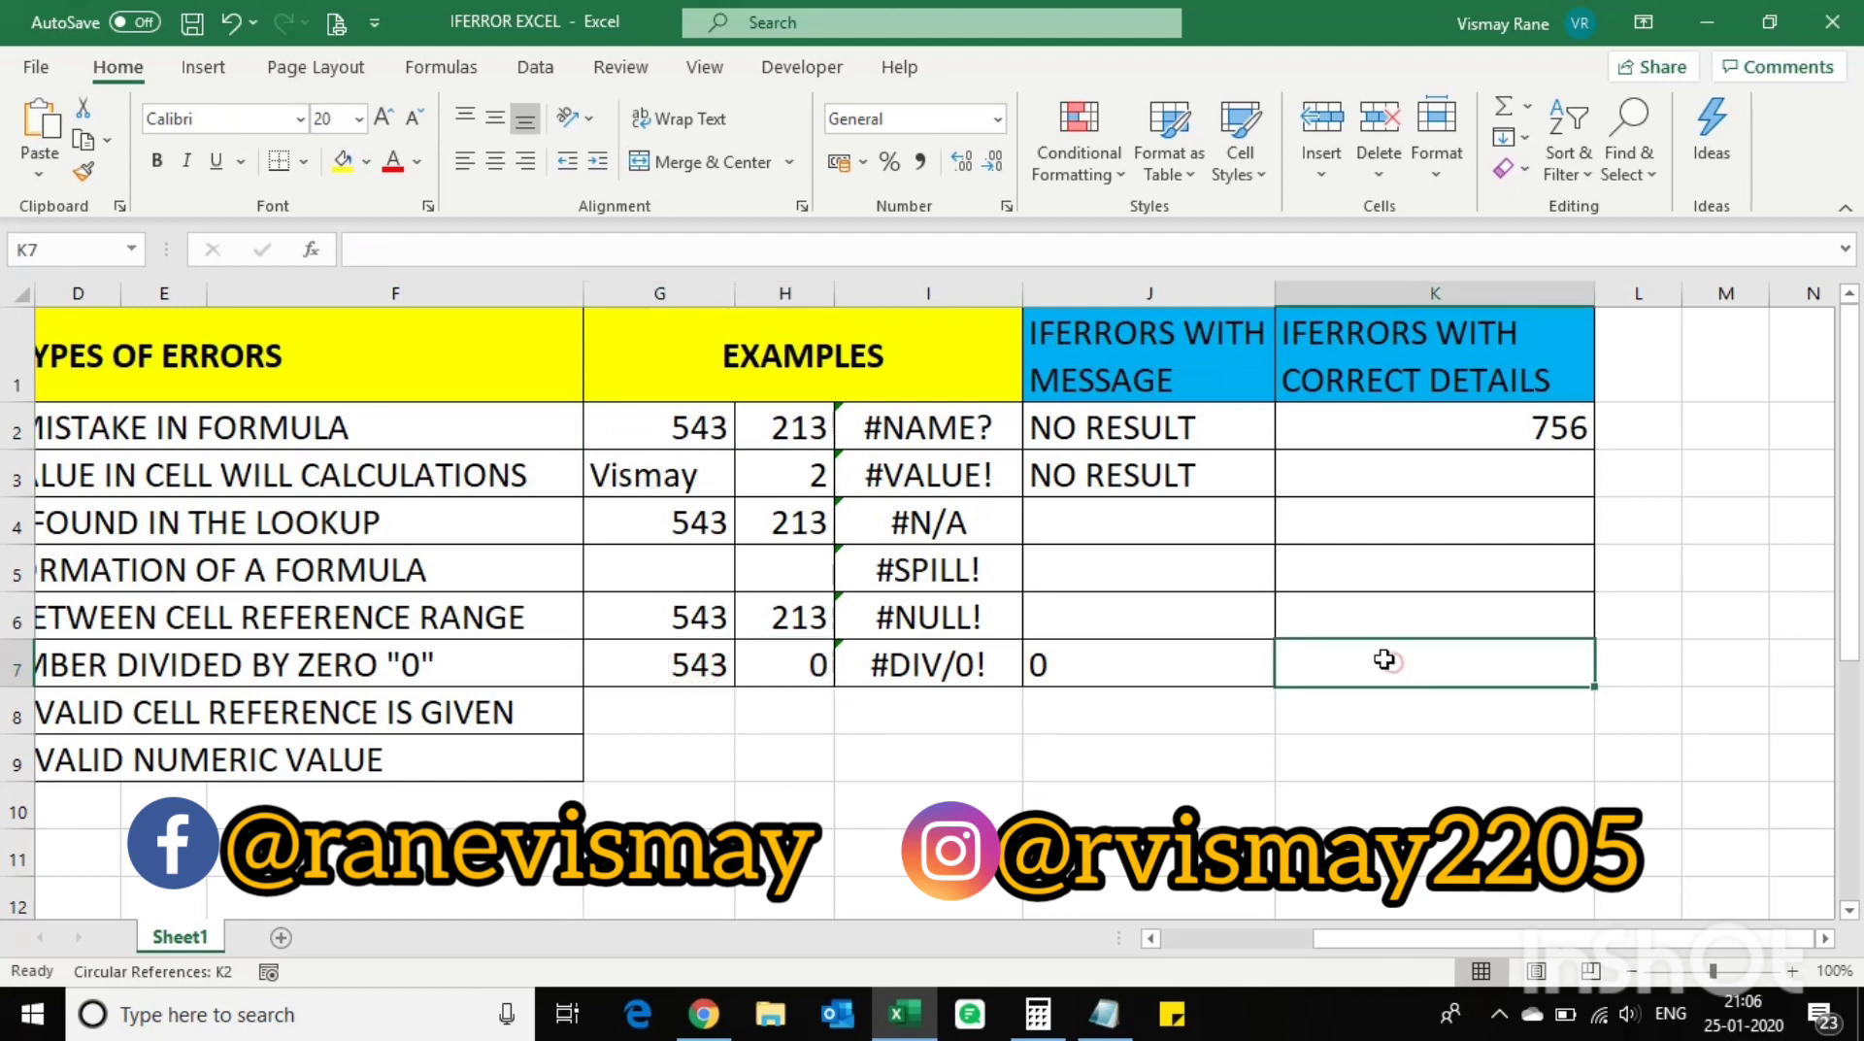
{"action": "left_click_drag", "start_coordinate": [685, 477], "coordinate": [728, 796]}
{"action": "left_click", "coordinate": [711, 767]}
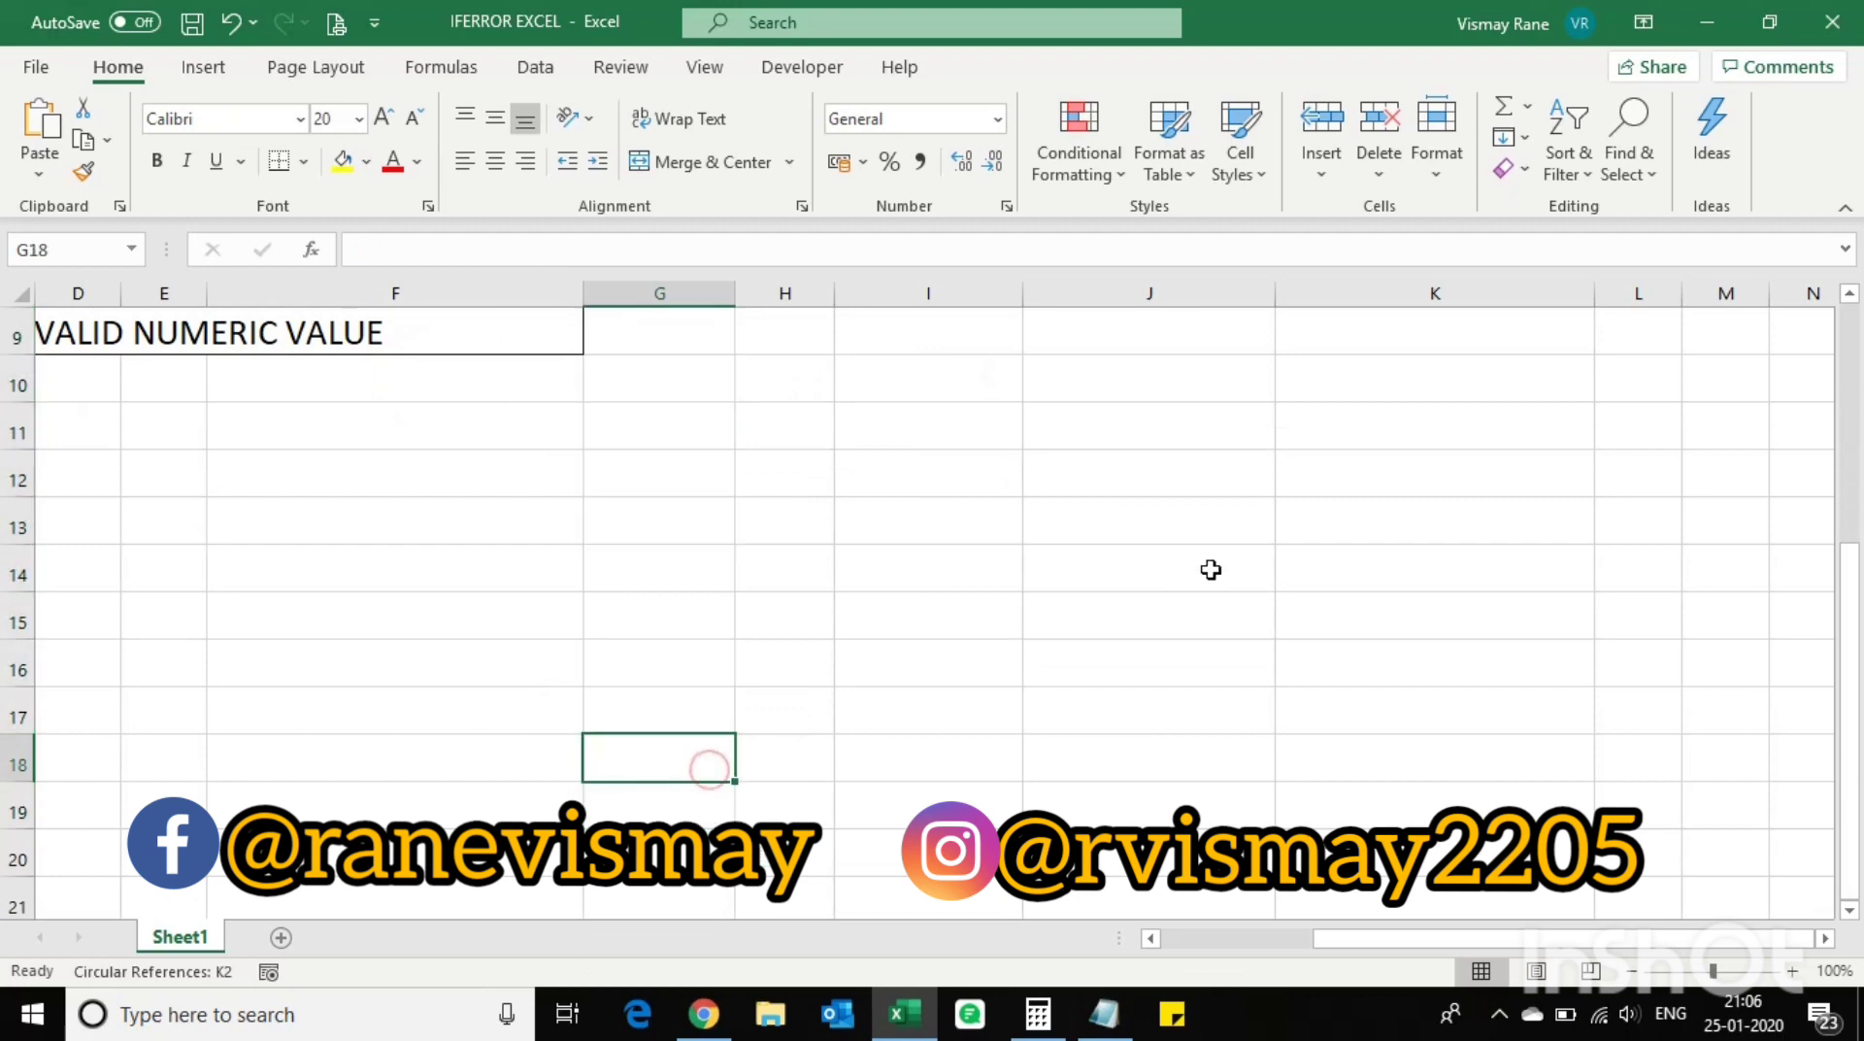
{"action": "key", "text": "Up"}
{"action": "key", "text": "Up"}
{"action": "key", "text": "Up"}
{"action": "key", "text": "Up"}
{"action": "key", "text": "Up"}
{"action": "key", "text": "Up"}
{"action": "key", "text": "Up"}
{"action": "key", "text": "Up"}
{"action": "key", "text": "Up"}
{"action": "key", "text": "Up"}
{"action": "key", "text": "Up"}
{"action": "key", "text": "Up"}
{"action": "key", "text": "Up"}
{"action": "key", "text": "Up"}
{"action": "key", "text": "Up"}
{"action": "key", "text": "Up"}
{"action": "key", "text": "Up"}
{"action": "key", "text": "Down"}
{"action": "key", "text": "Down"}
{"action": "key", "text": "Down"}
{"action": "key", "text": "Down"}
{"action": "key", "text": "Down"}
{"action": "key", "text": "Down"}
{"action": "key", "text": "Down"}
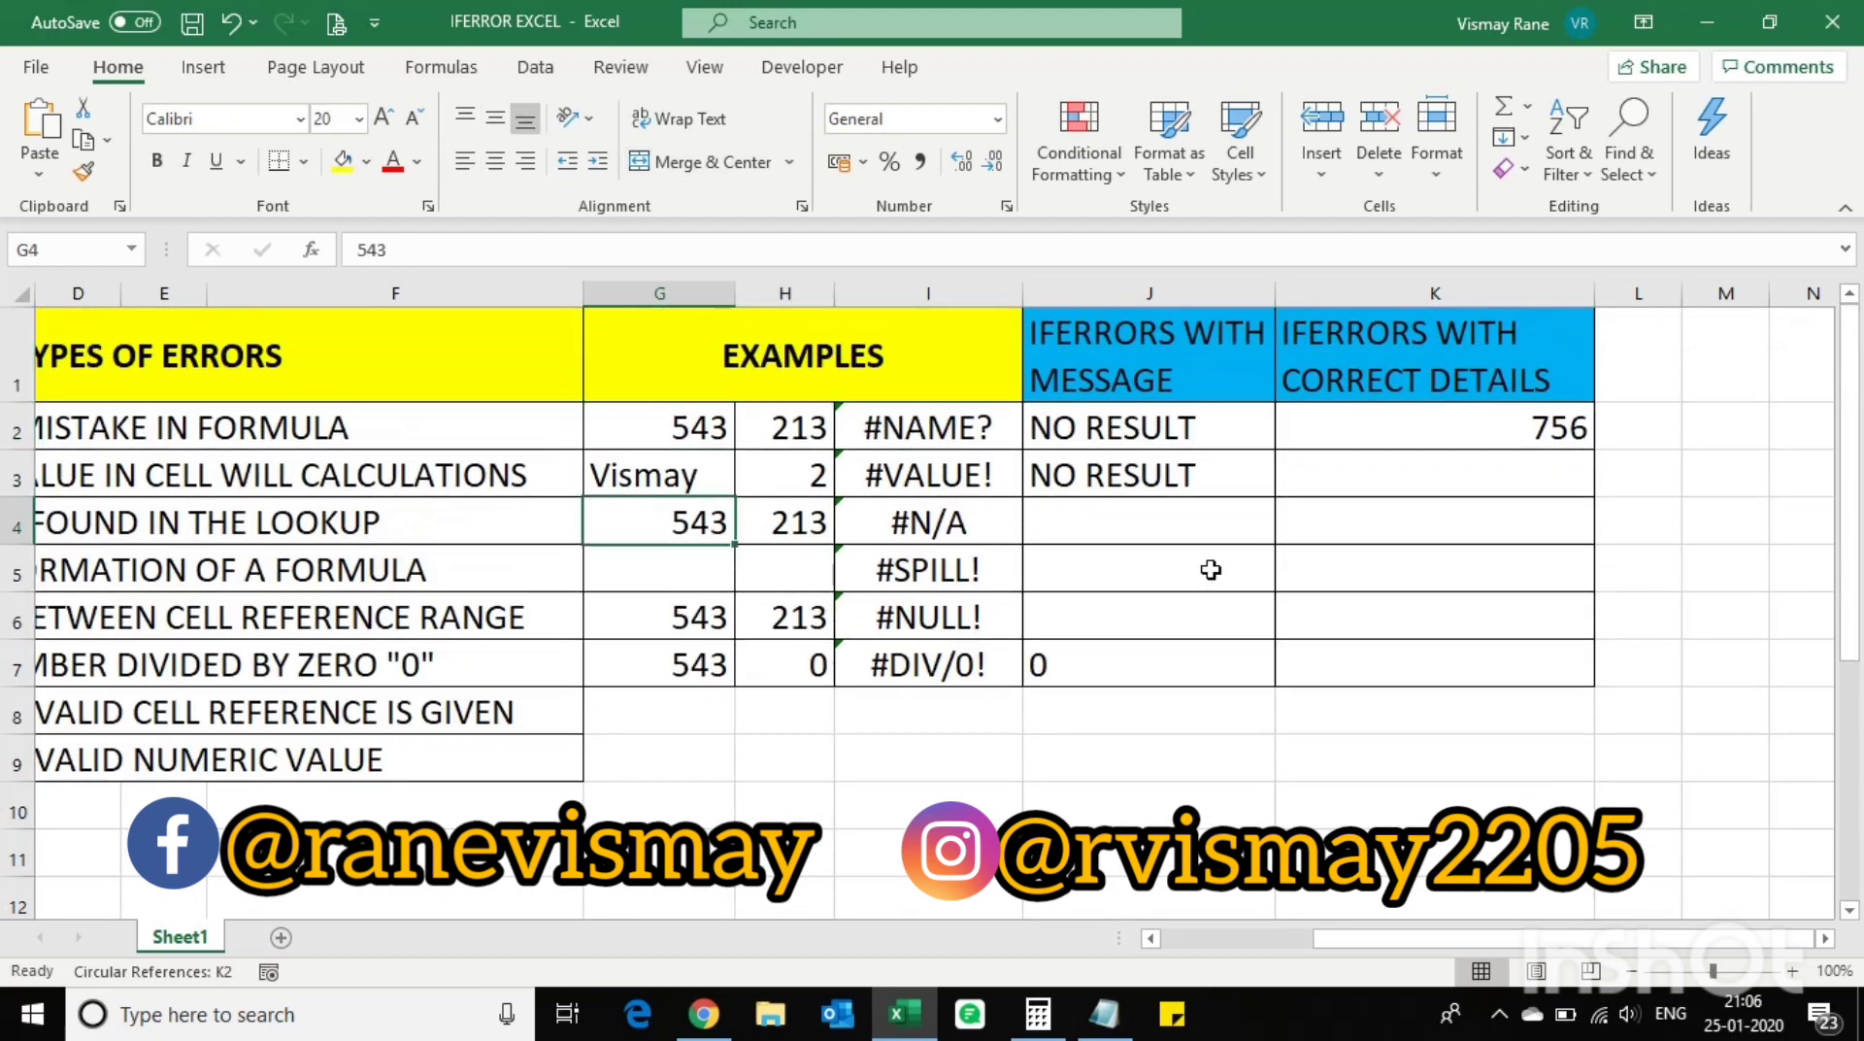
{"action": "key", "text": "Right"}
{"action": "key", "text": "Right"}
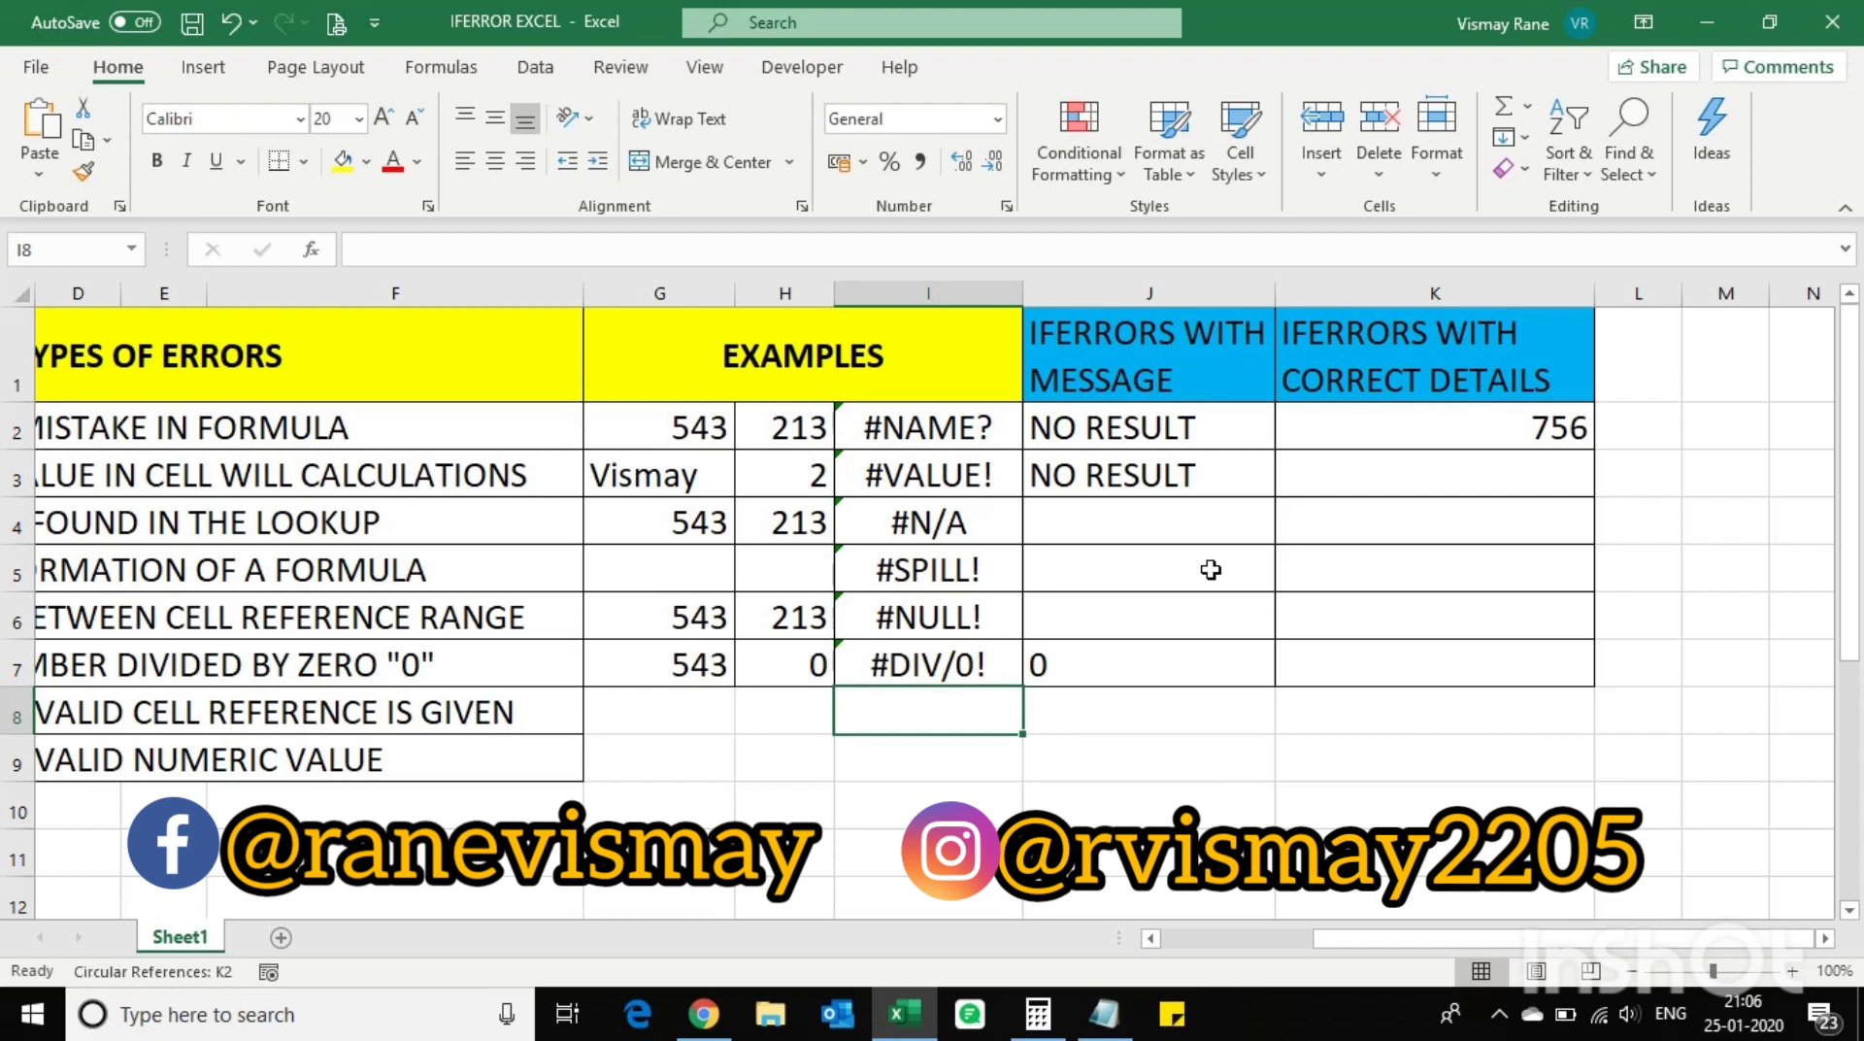
{"action": "left_click", "coordinate": [966, 648]}
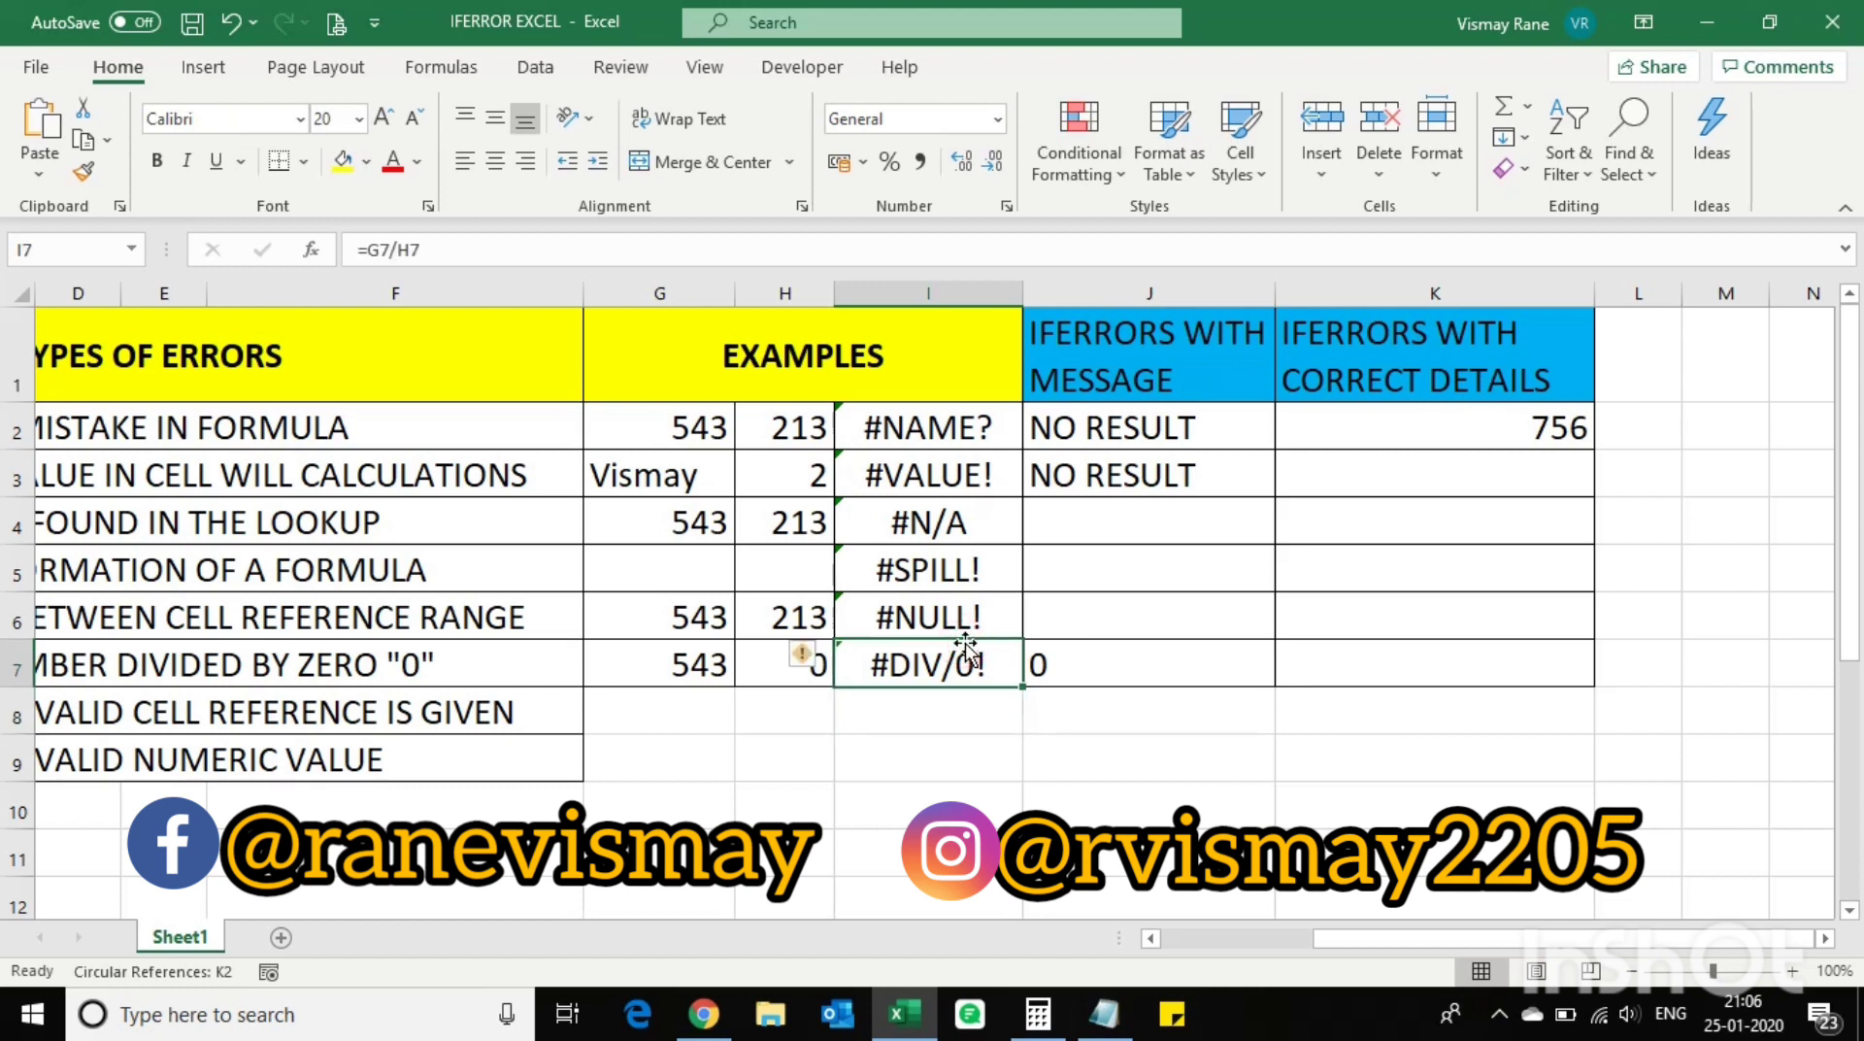
{"action": "left_click", "coordinate": [646, 666]}
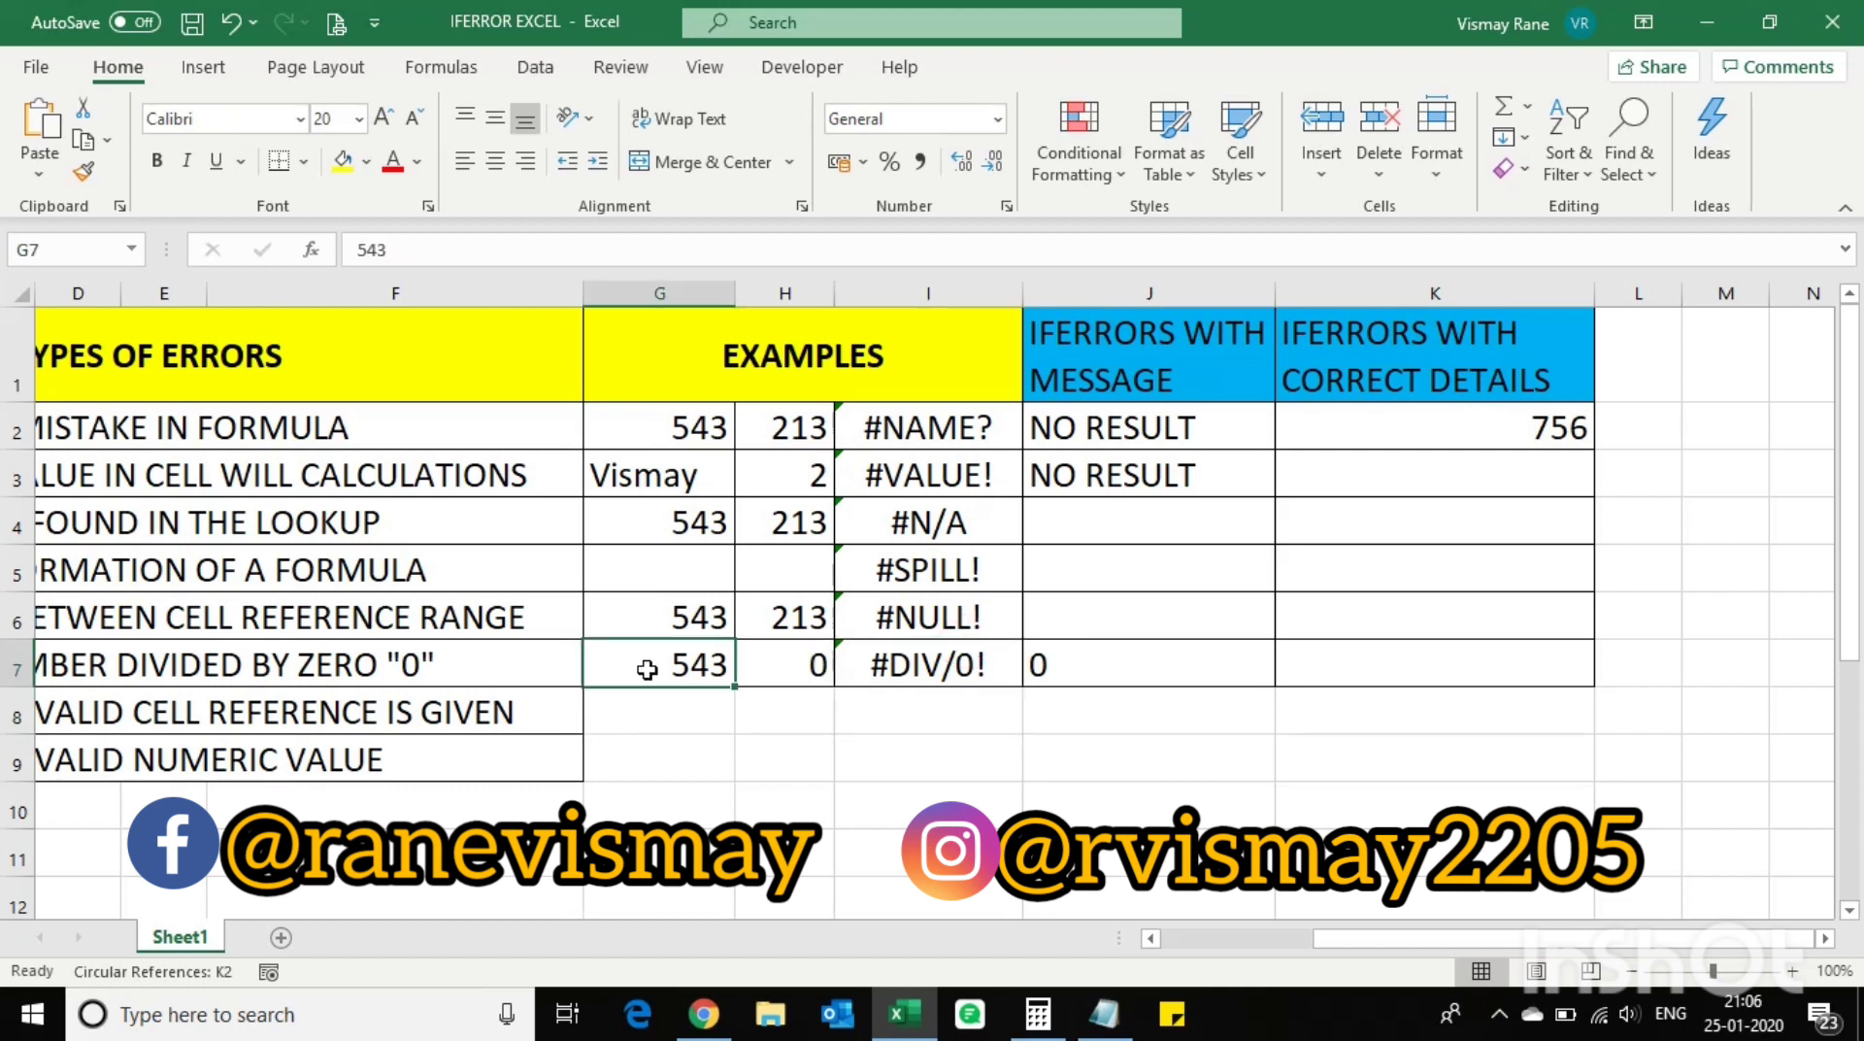
{"action": "left_click", "coordinate": [1396, 664]}
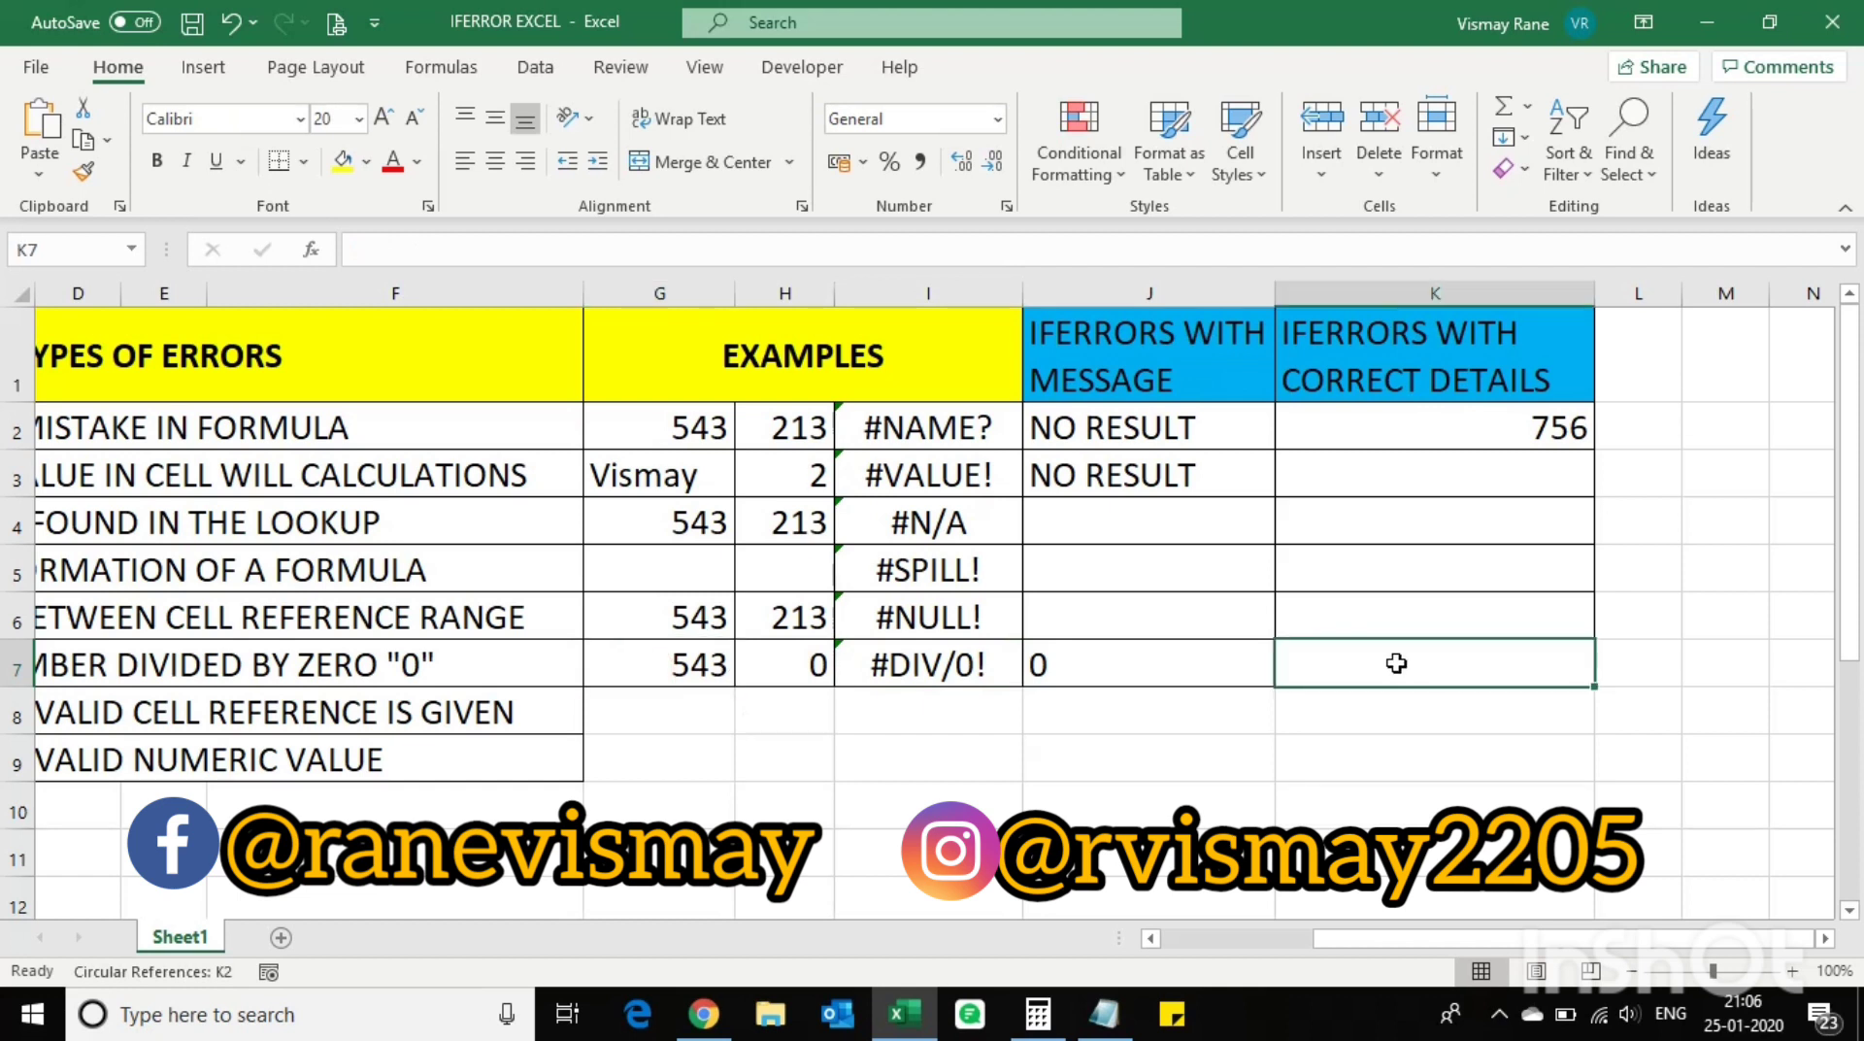
Step: Copy the formula =G7/H7 from the #DIV/0! example in I7 into K7, keeping its references unchanged
{"action": "left_click", "coordinate": [846, 664]}
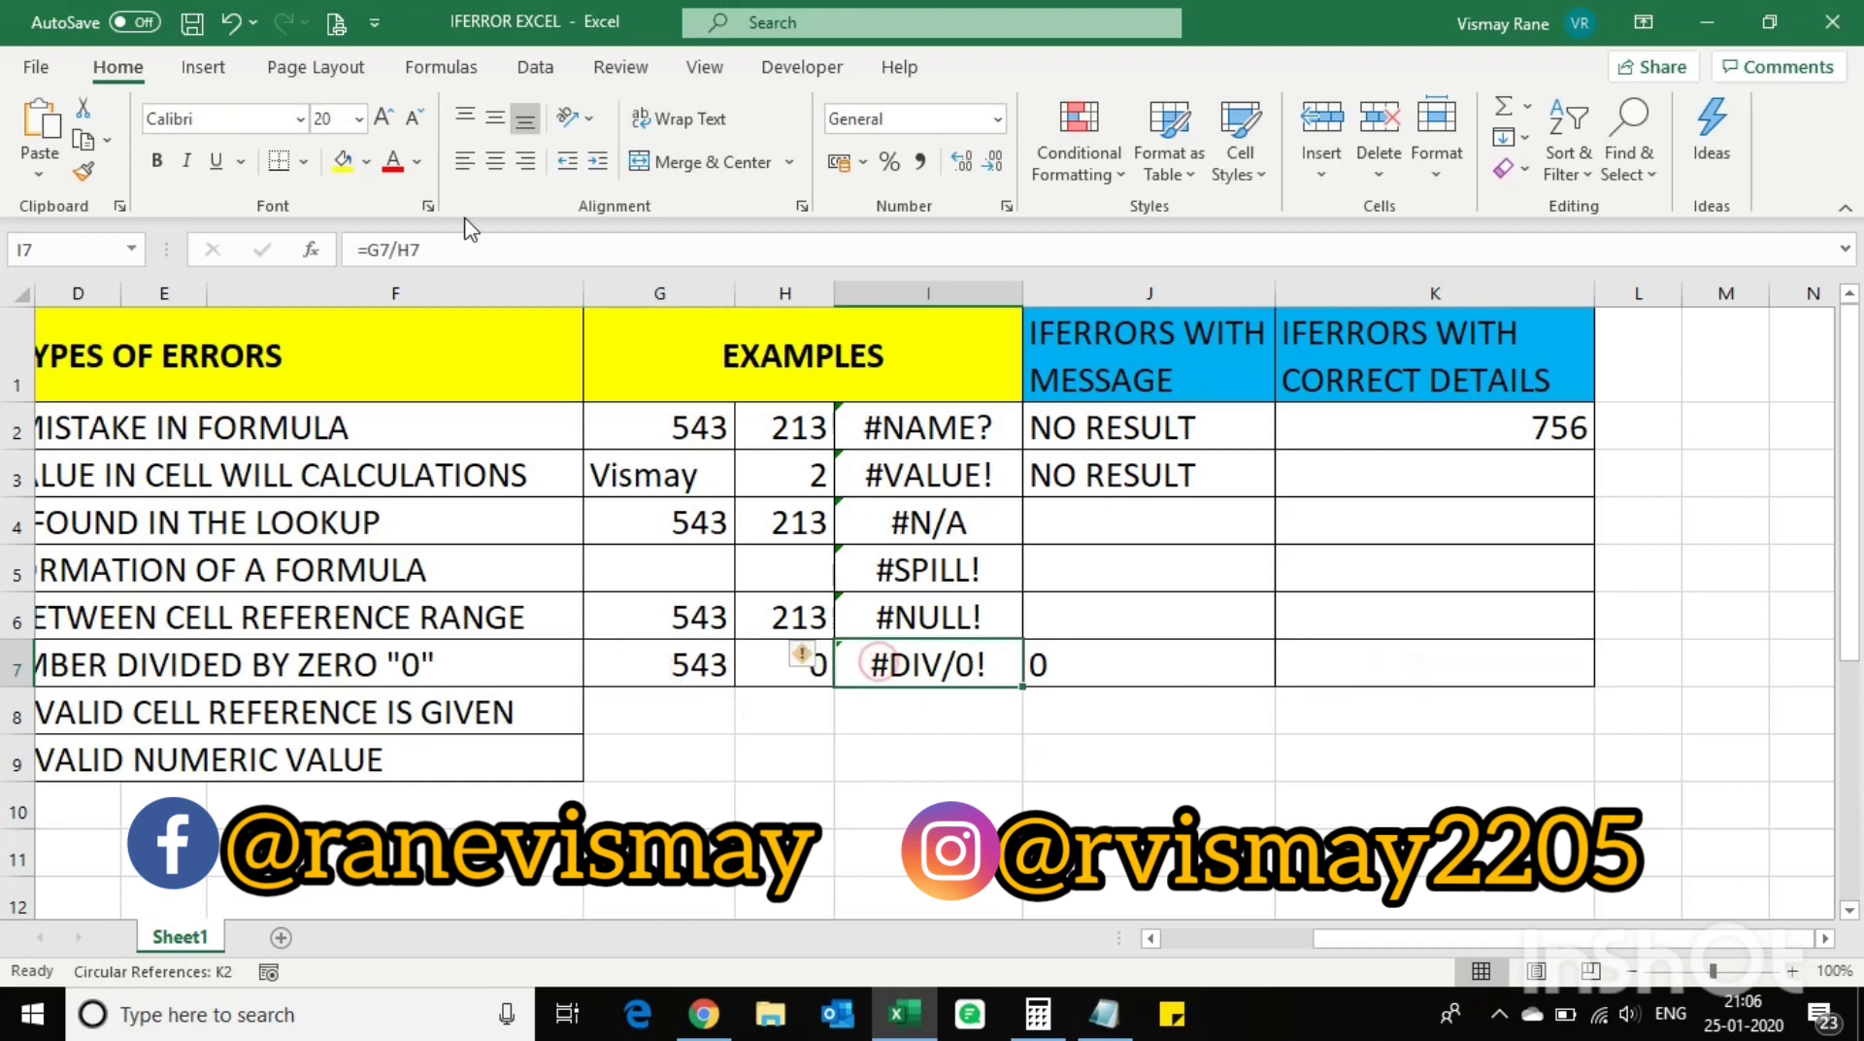
{"action": "left_click_drag", "start_coordinate": [475, 249], "coordinate": [247, 277]}
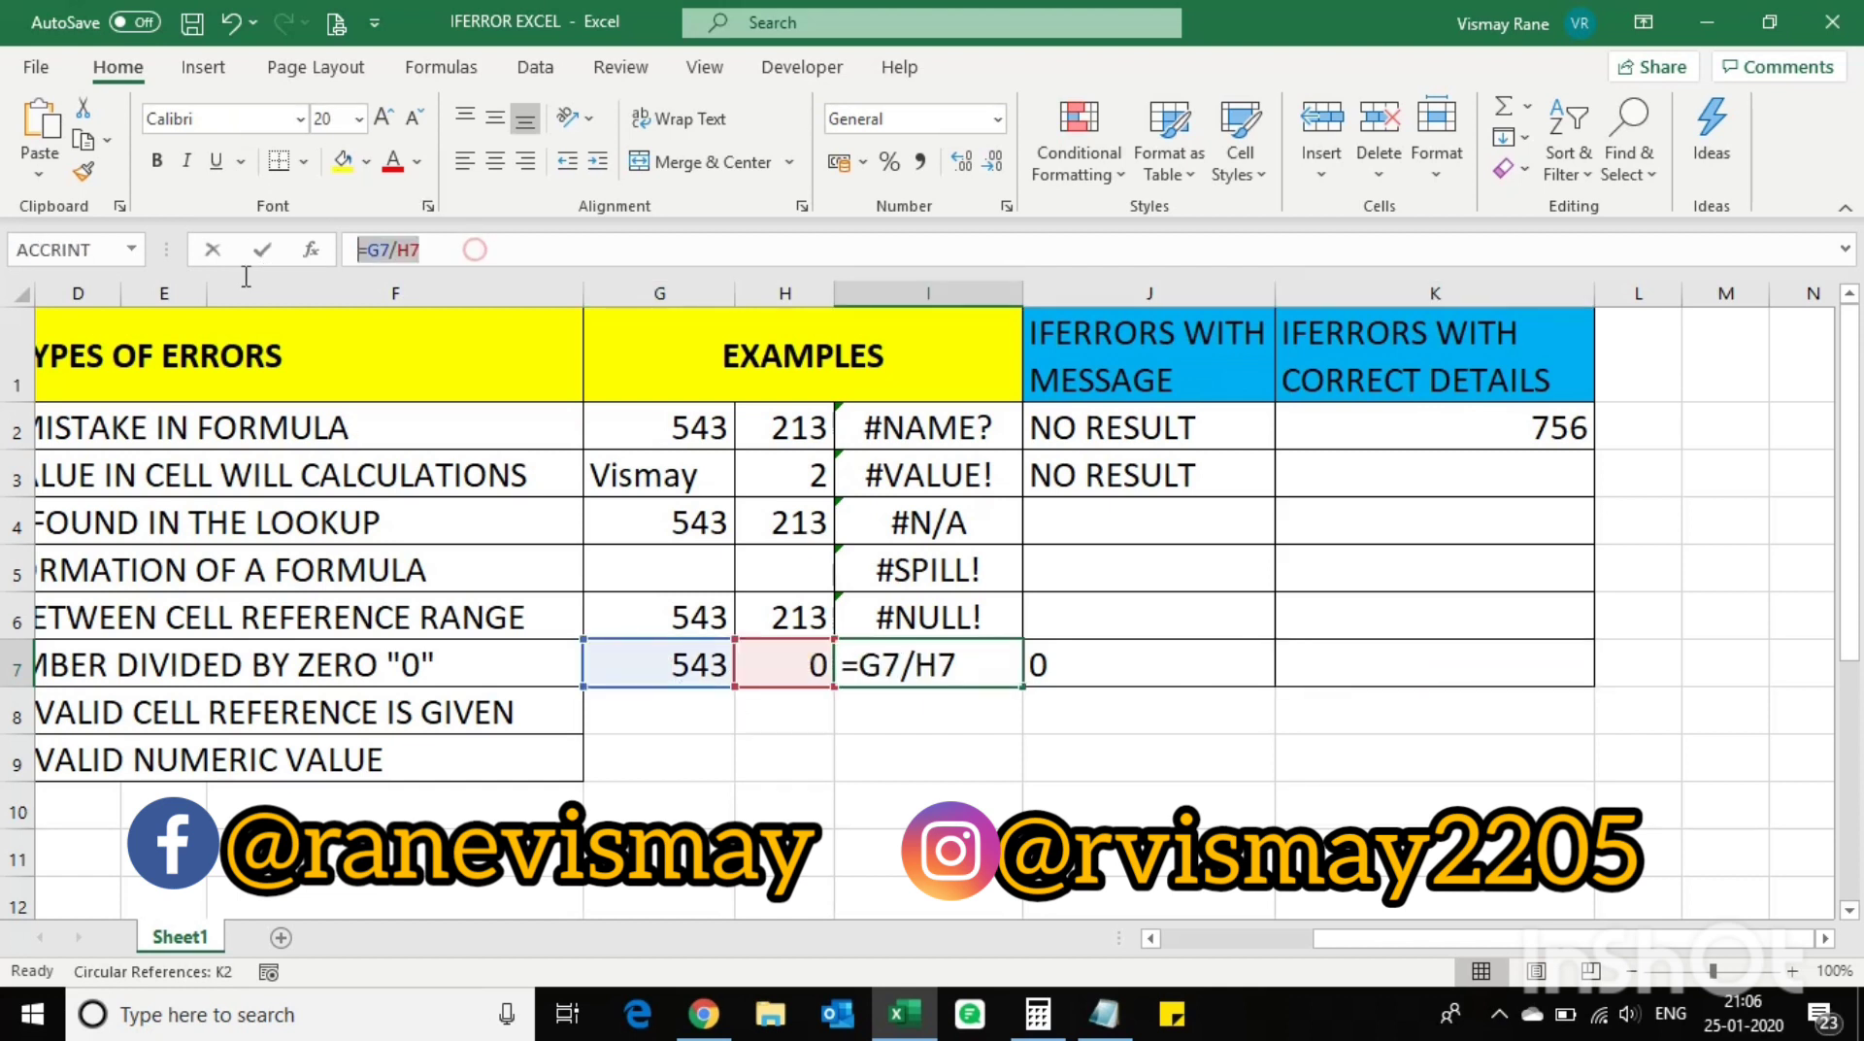
{"action": "left_click", "coordinate": [1362, 660]}
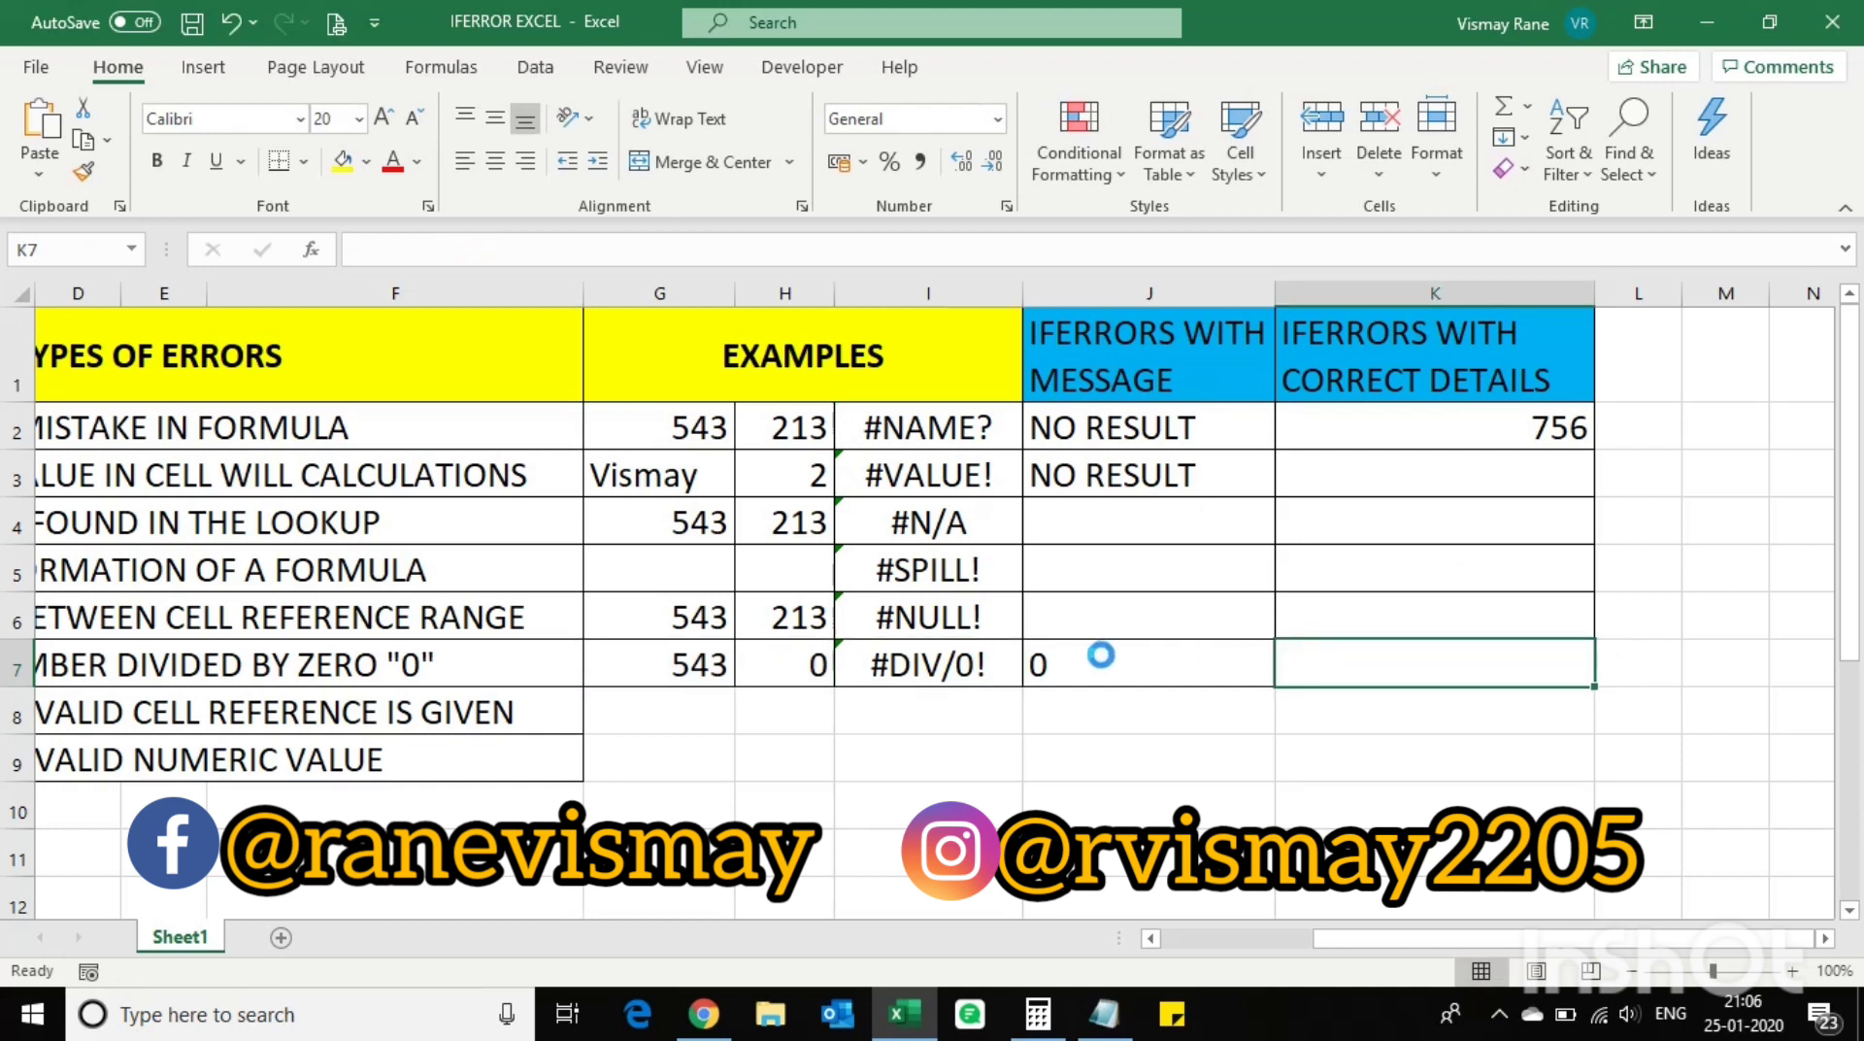
{"action": "key", "text": "ctrl+v"}
Step: Wrap the formula in K7 in IFERROR with division by 1 as fallback, giving =IFERROR(G7/H7,G7/1)
{"action": "left_click", "coordinate": [379, 249]}
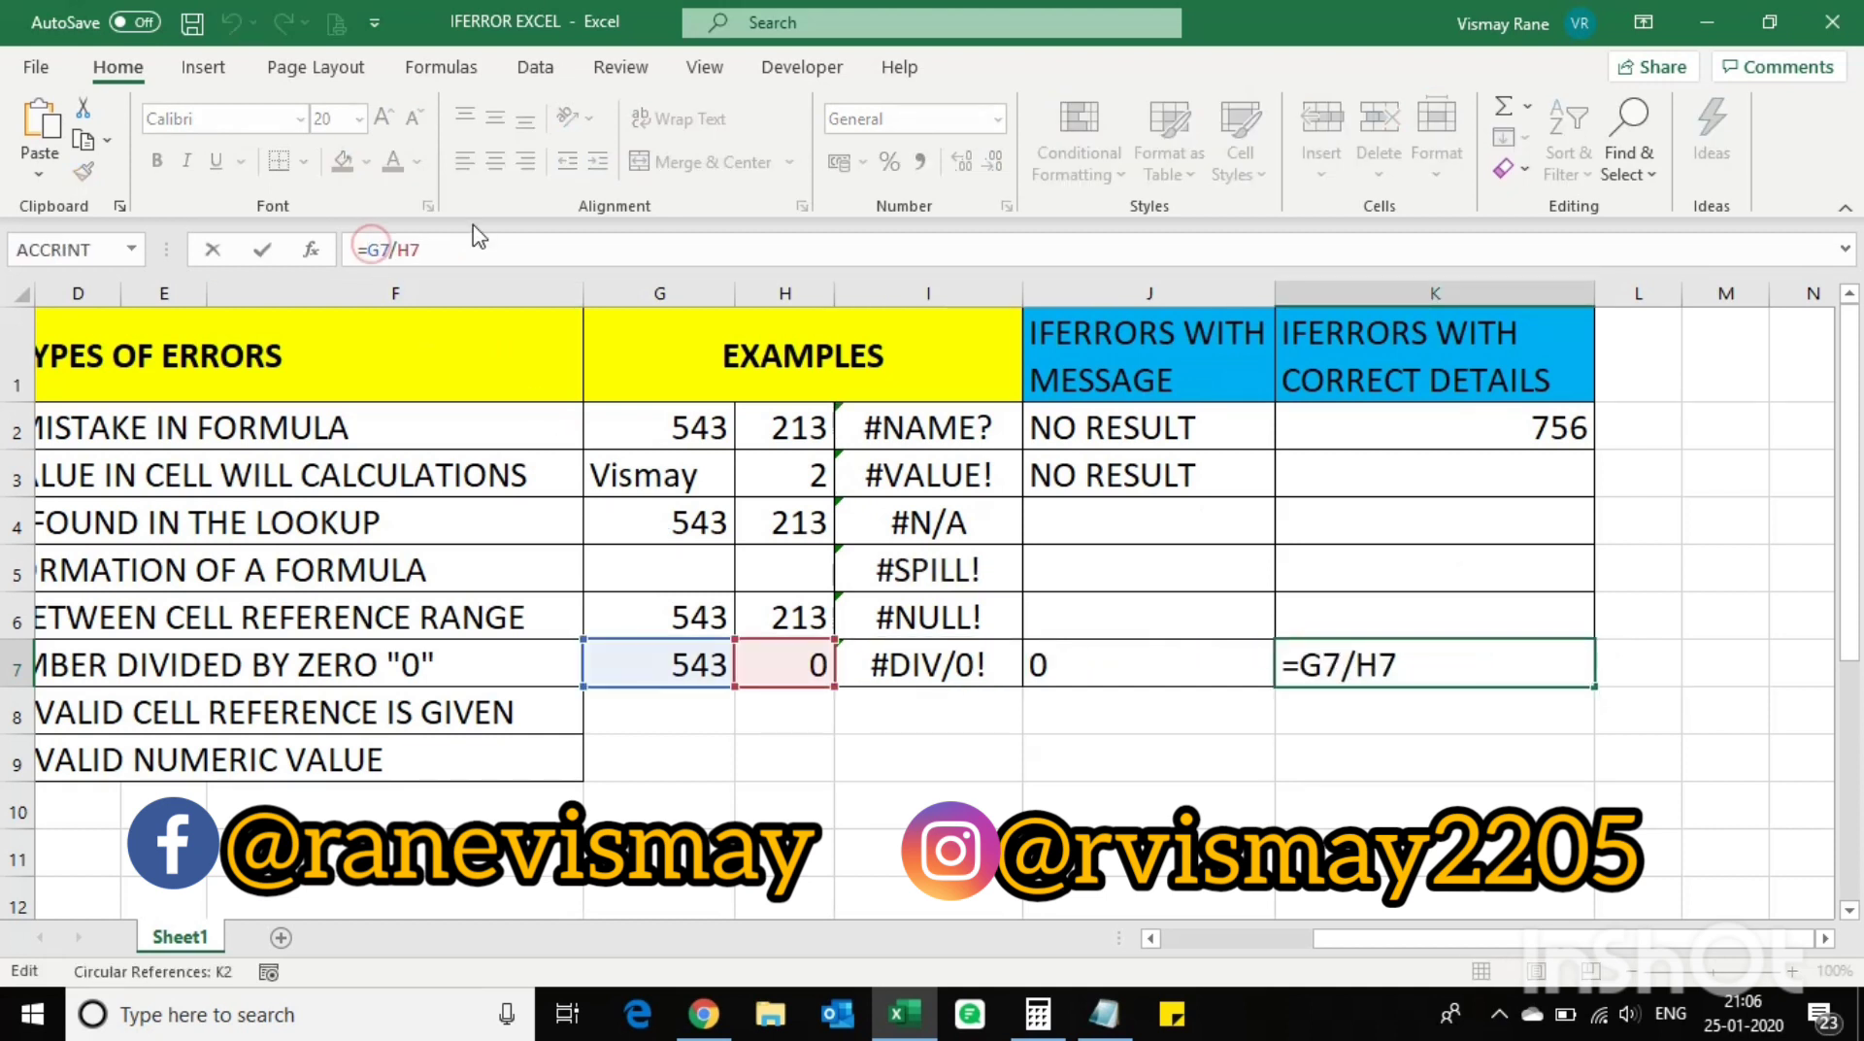
{"action": "type", "text": "IF"}
{"action": "key", "text": "Down"}
{"action": "key", "text": "Tab"}
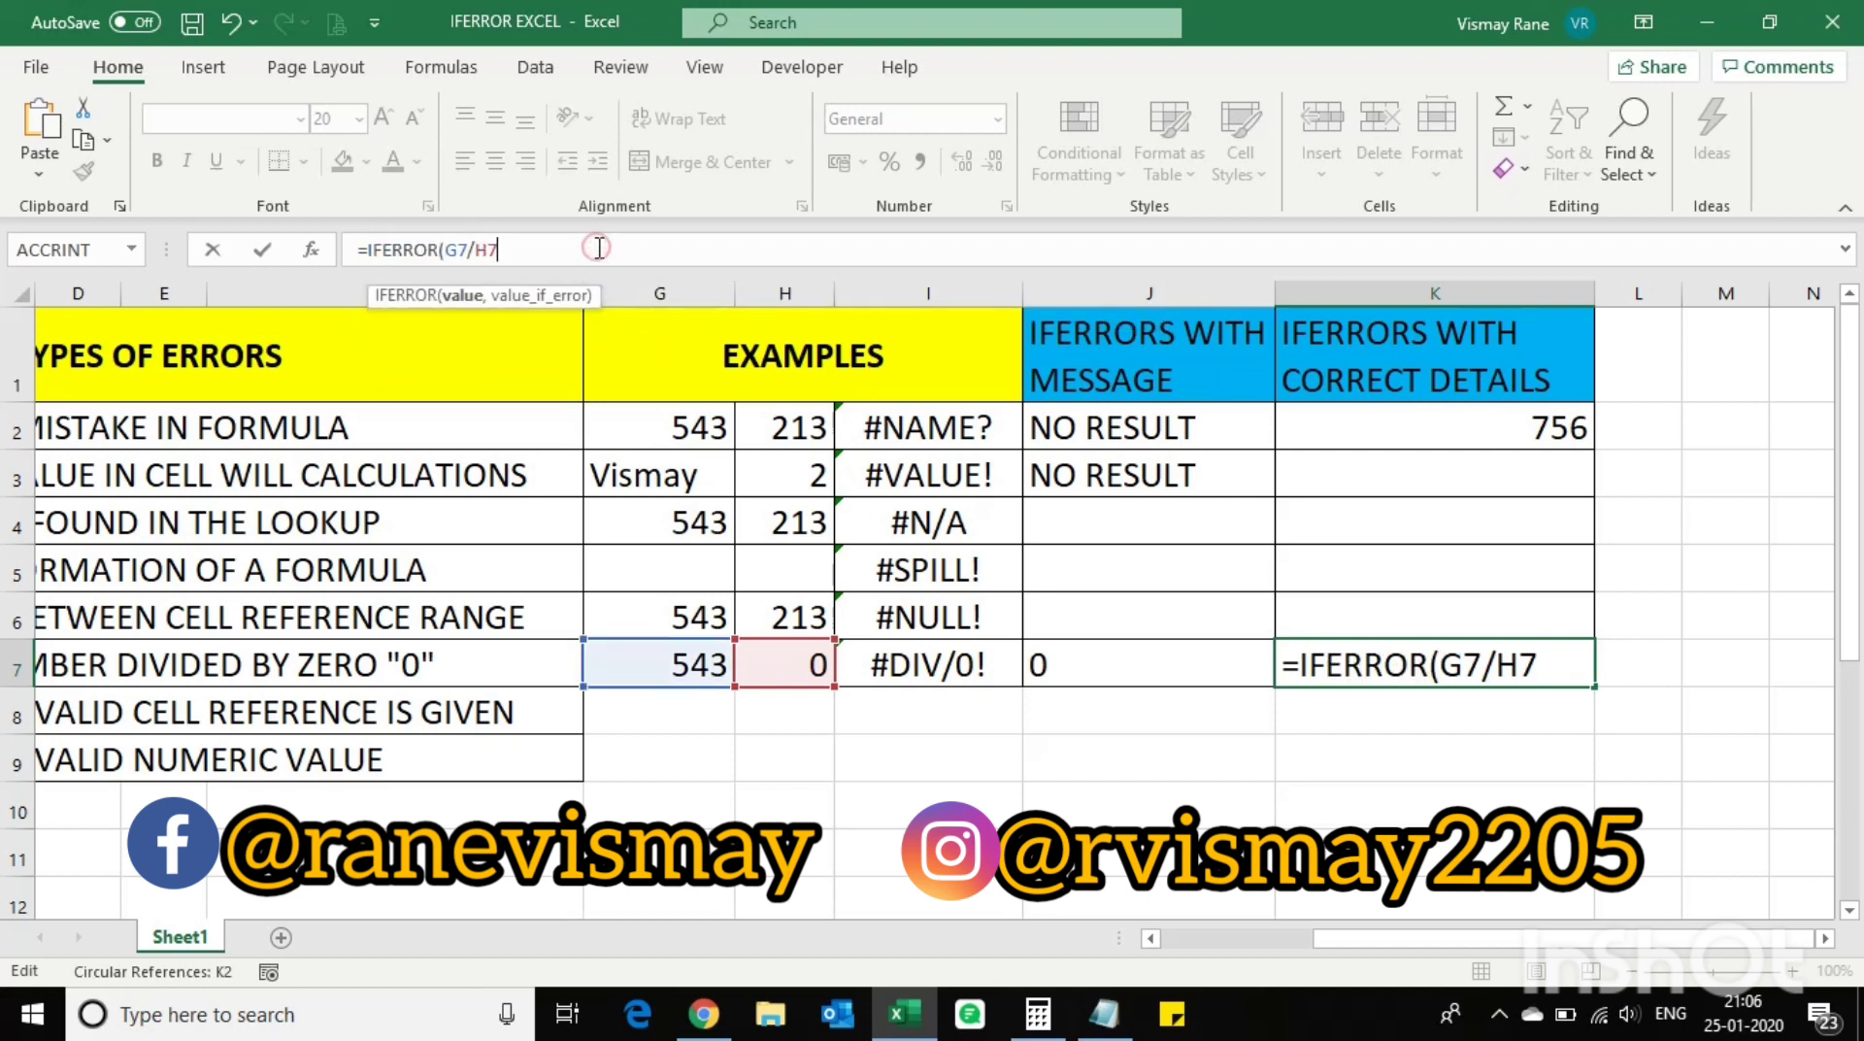
{"action": "type", "text": ","}
{"action": "left_click", "coordinate": [488, 245]}
{"action": "left_click", "coordinate": [580, 250]}
{"action": "left_click_drag", "start_coordinate": [446, 252], "coordinate": [501, 252]}
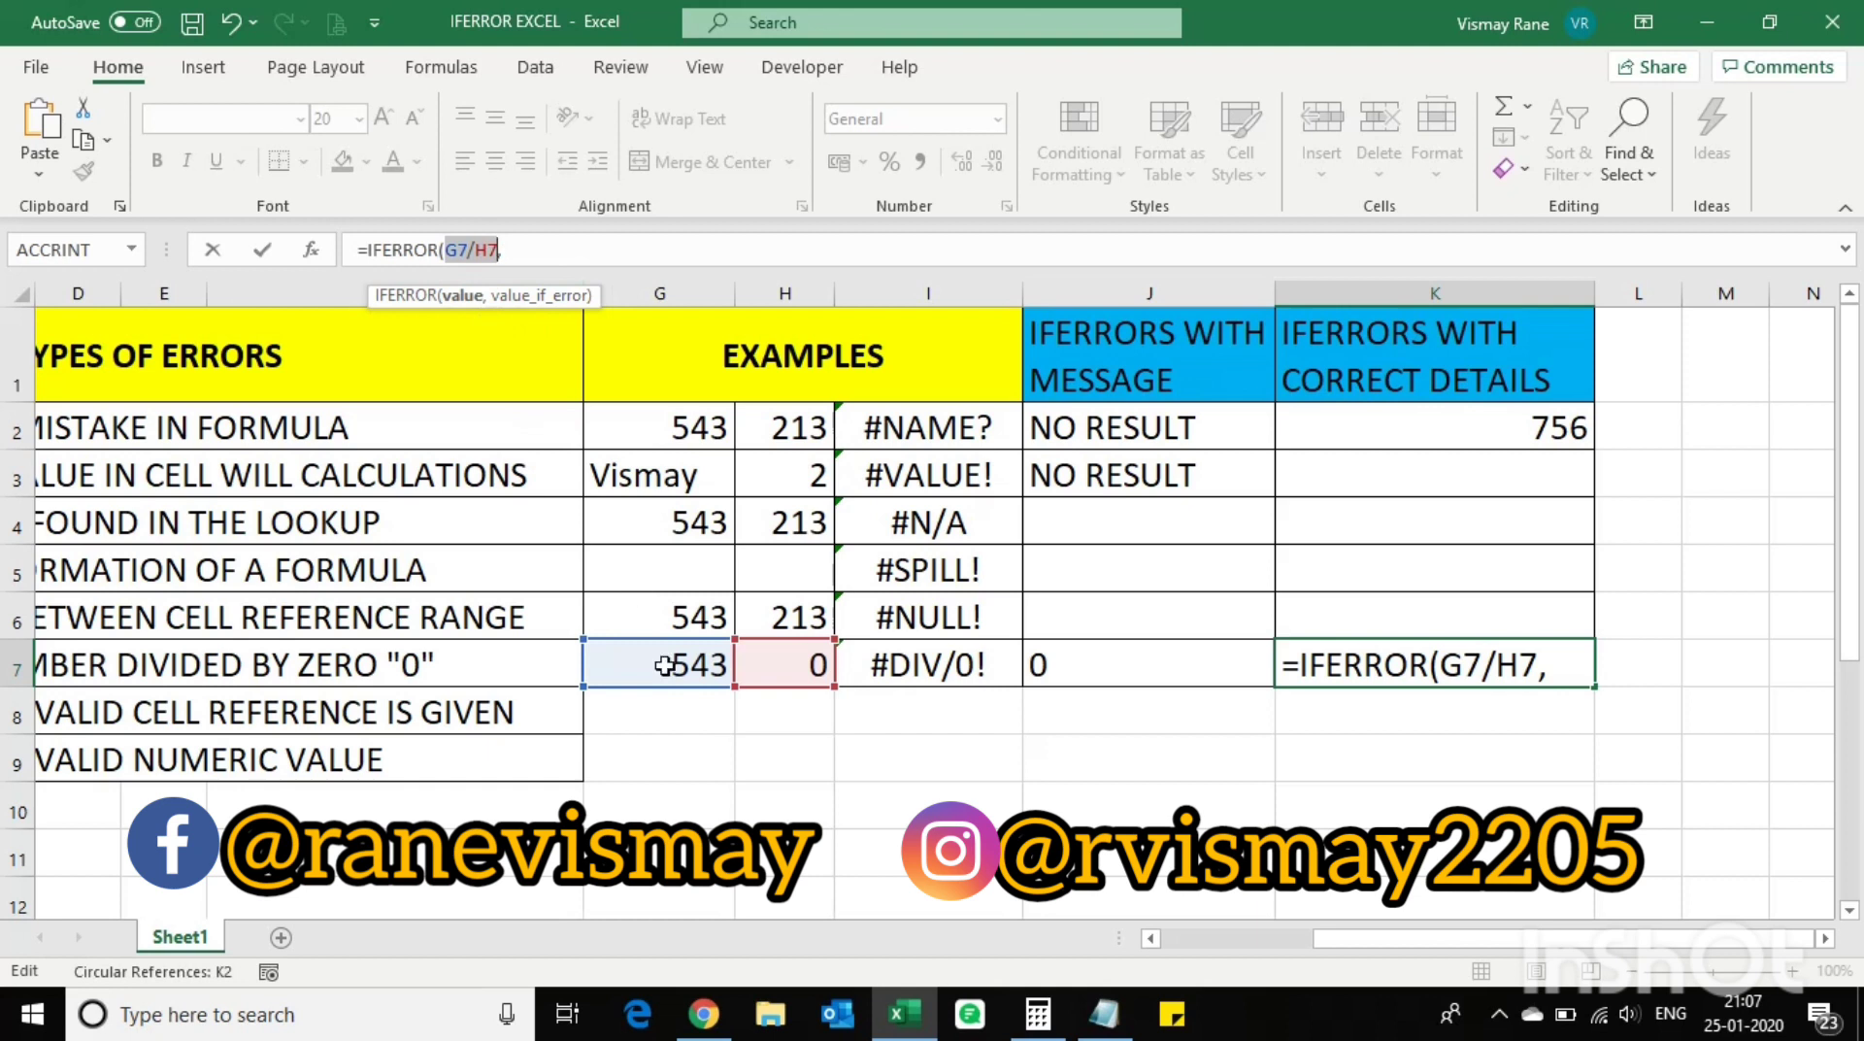
{"action": "left_click", "coordinate": [577, 252]}
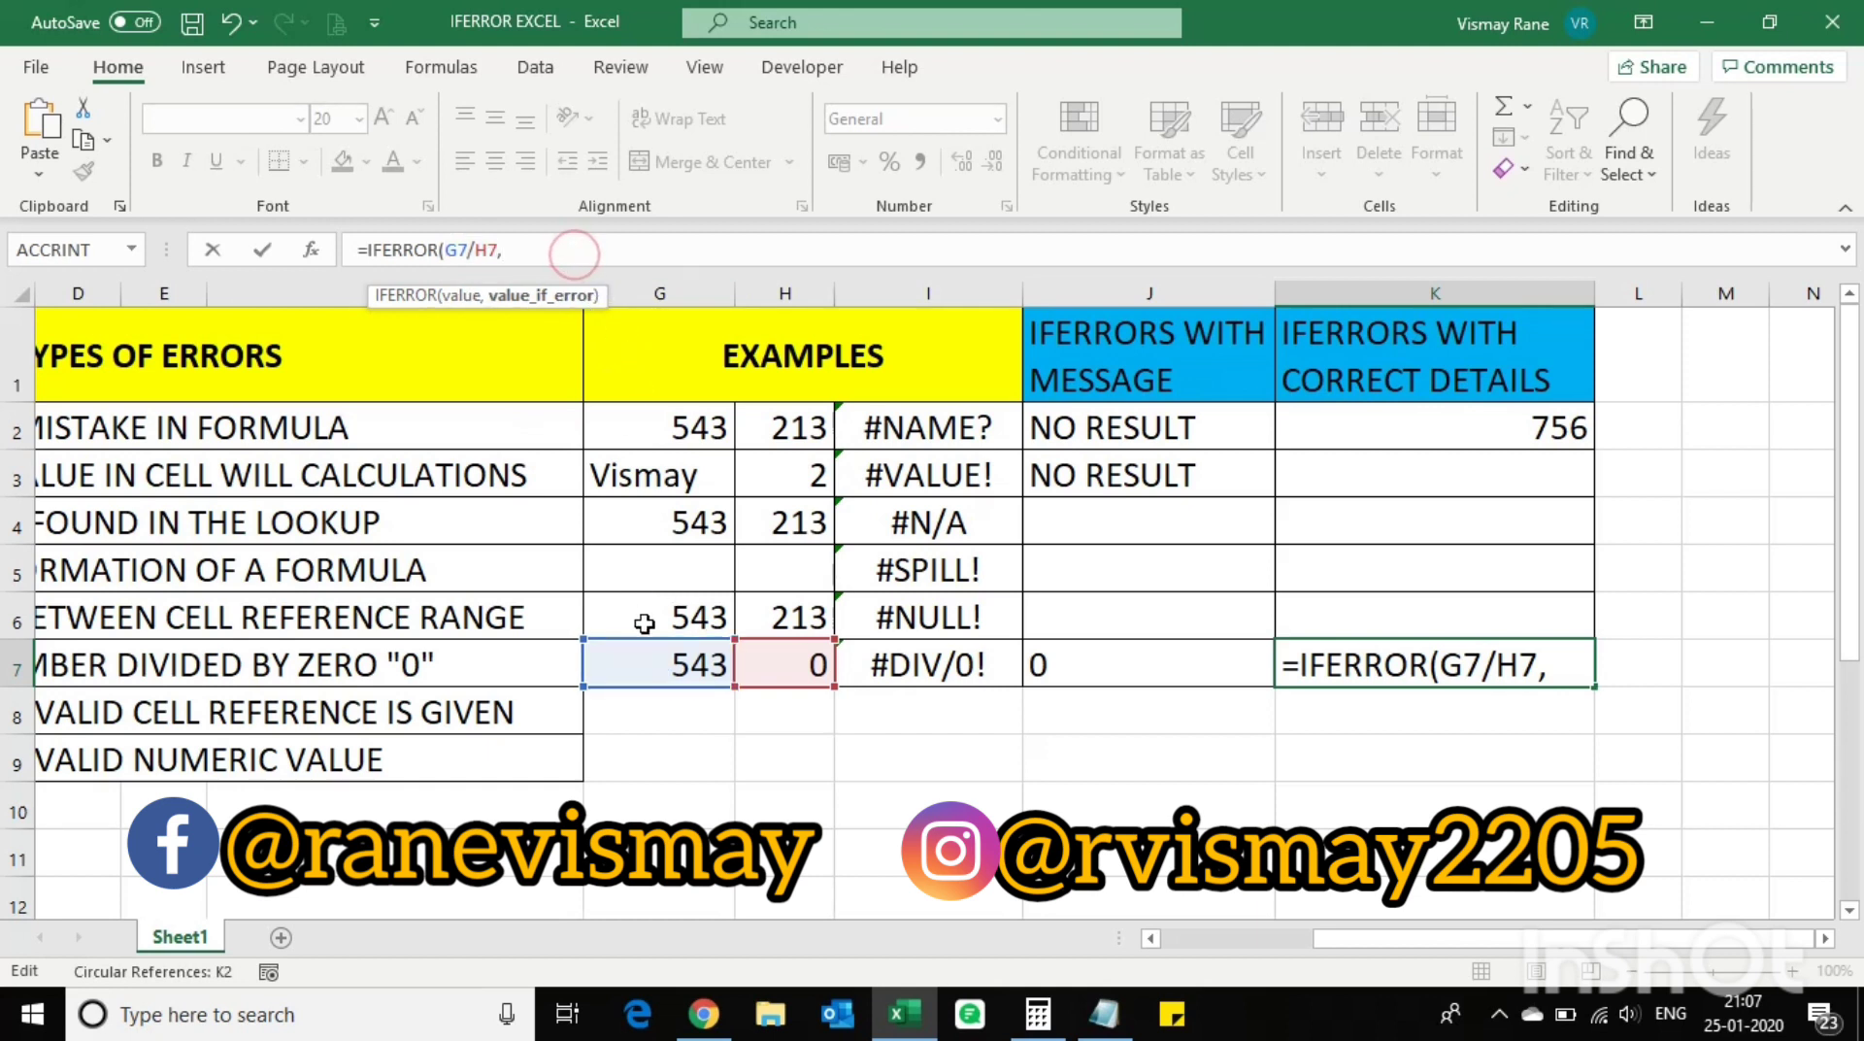
{"action": "left_click", "coordinate": [609, 668]}
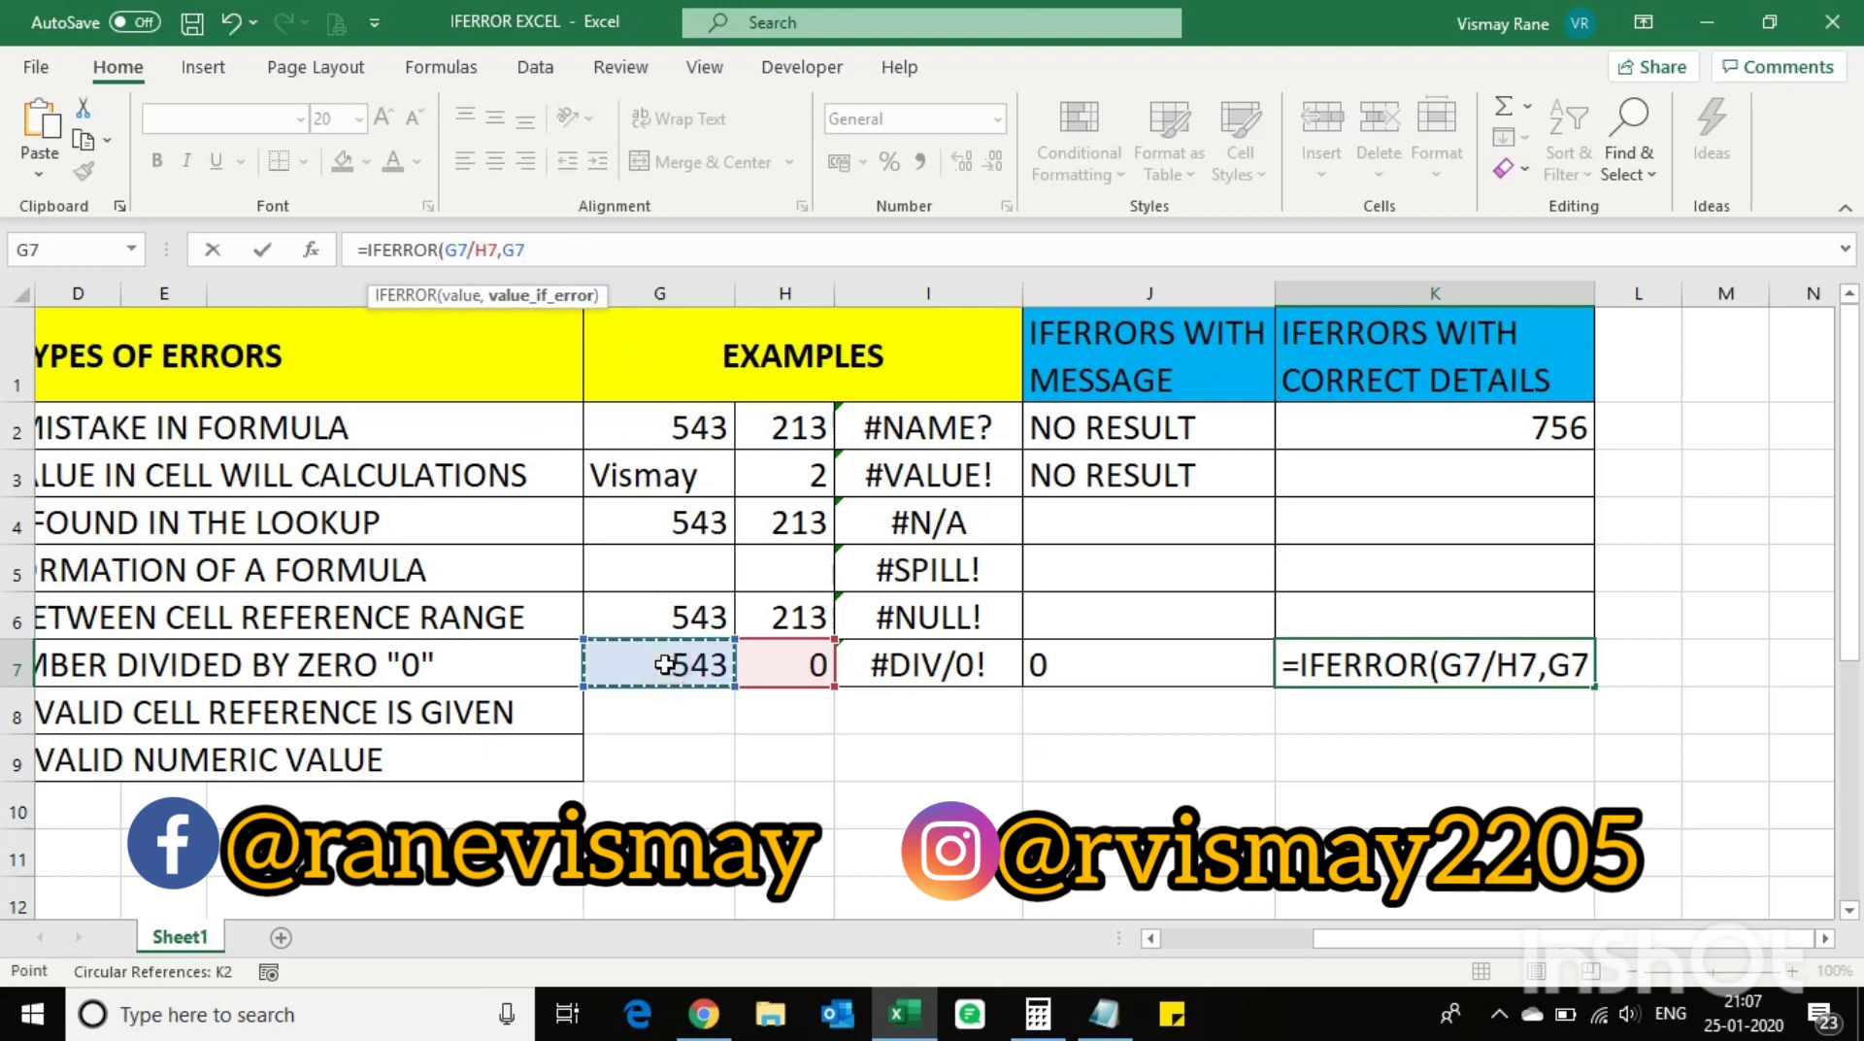
{"action": "type", "text": "/"}
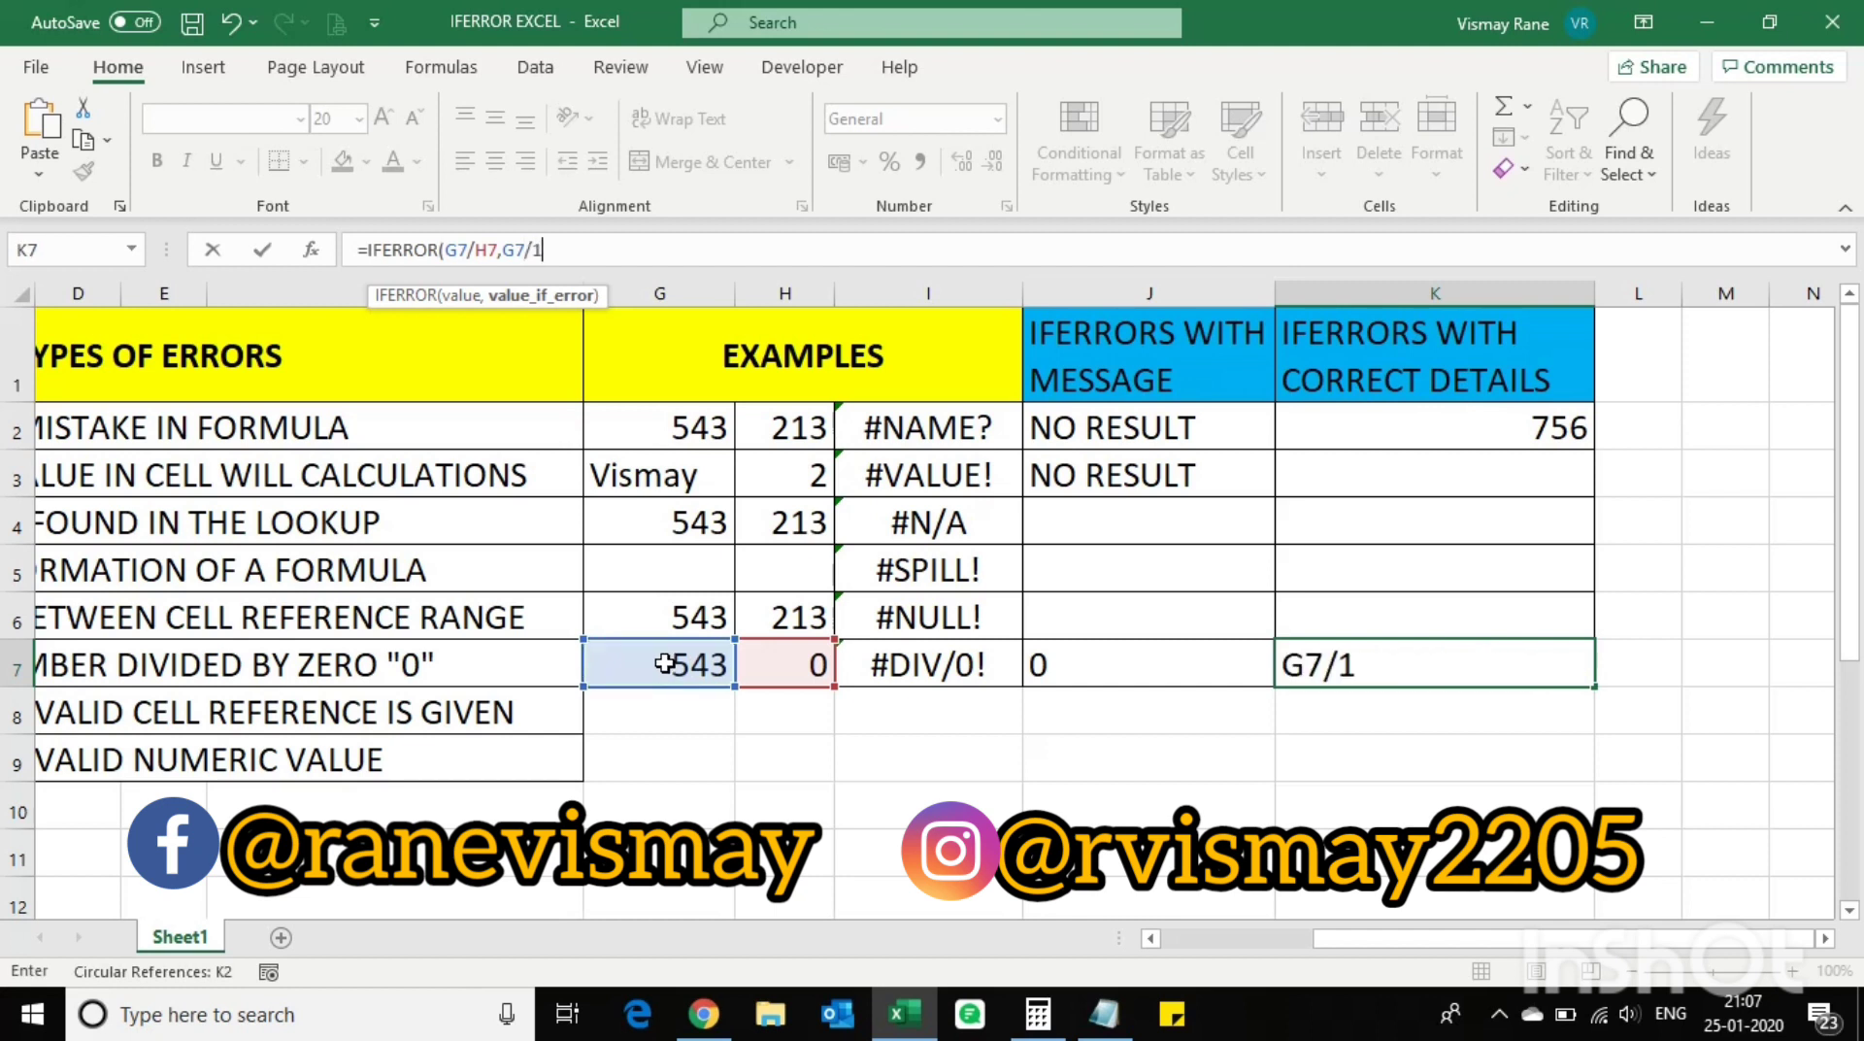
{"action": "type", "text": "1)"}
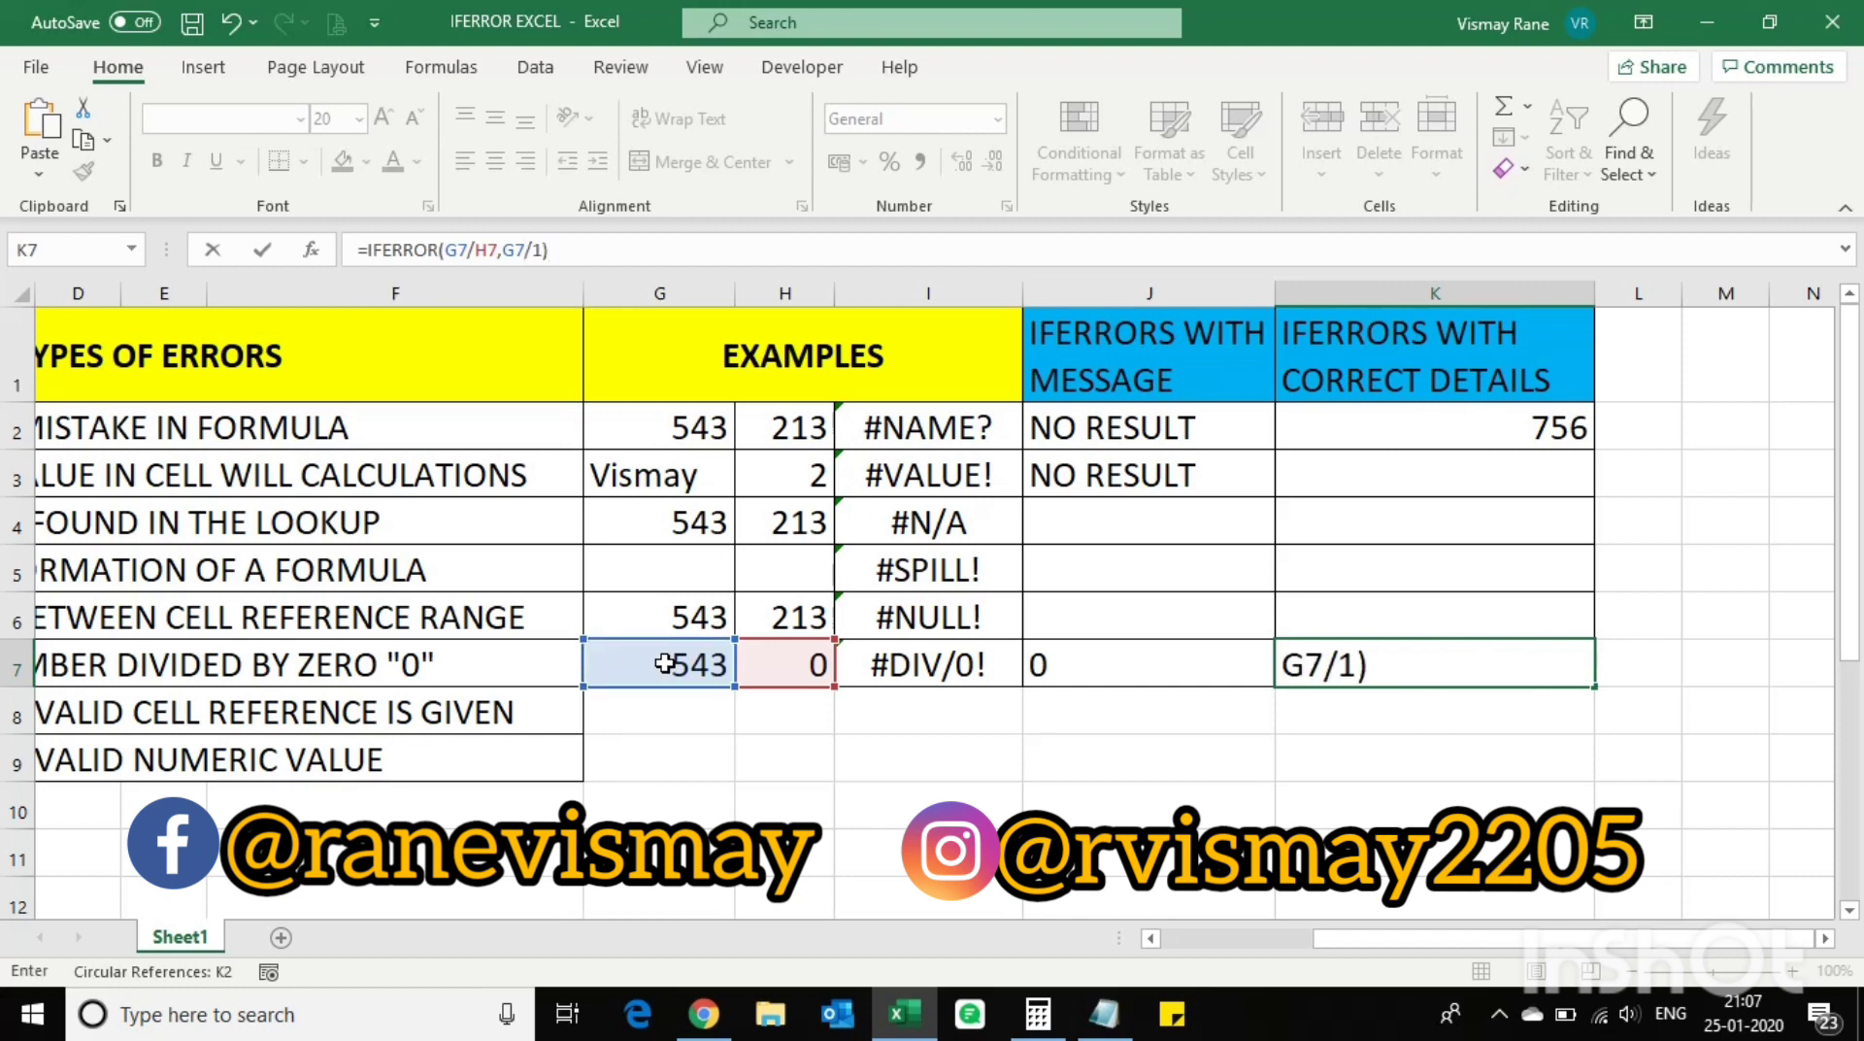
{"action": "key", "text": "Return"}
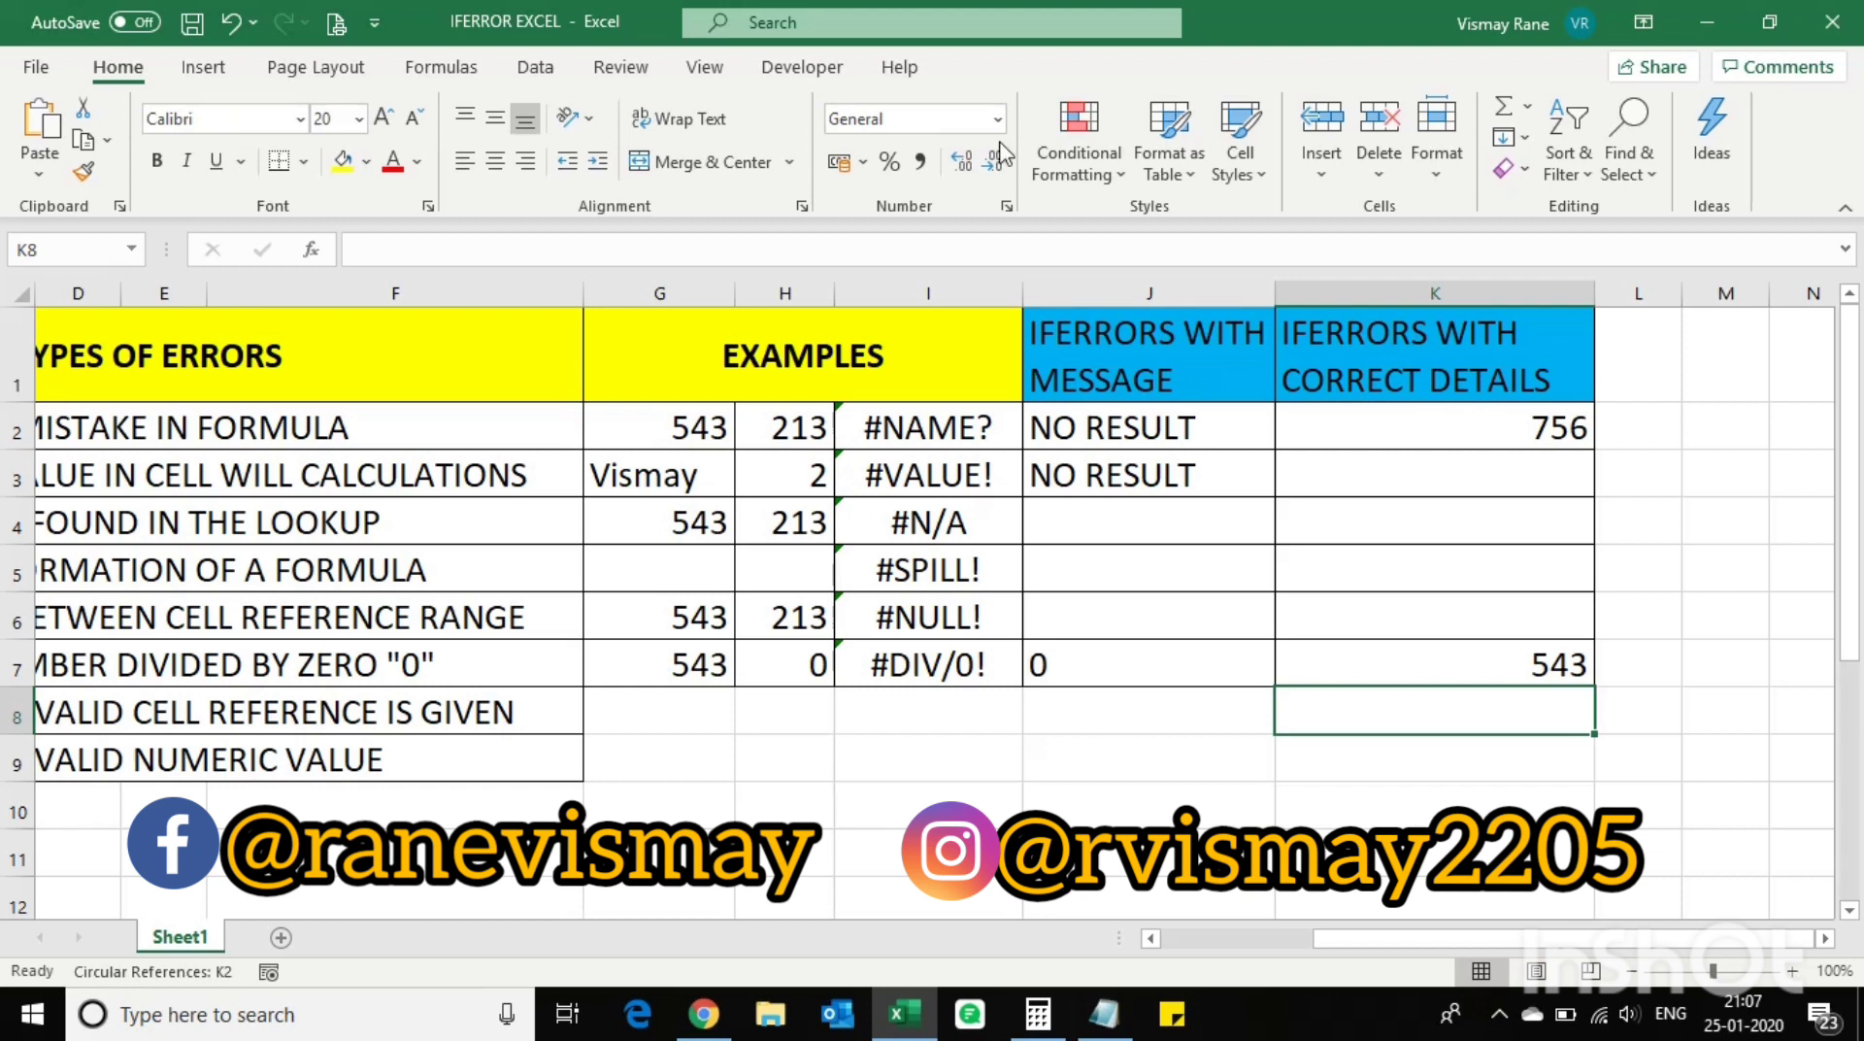
{"action": "left_click", "coordinate": [1107, 284]}
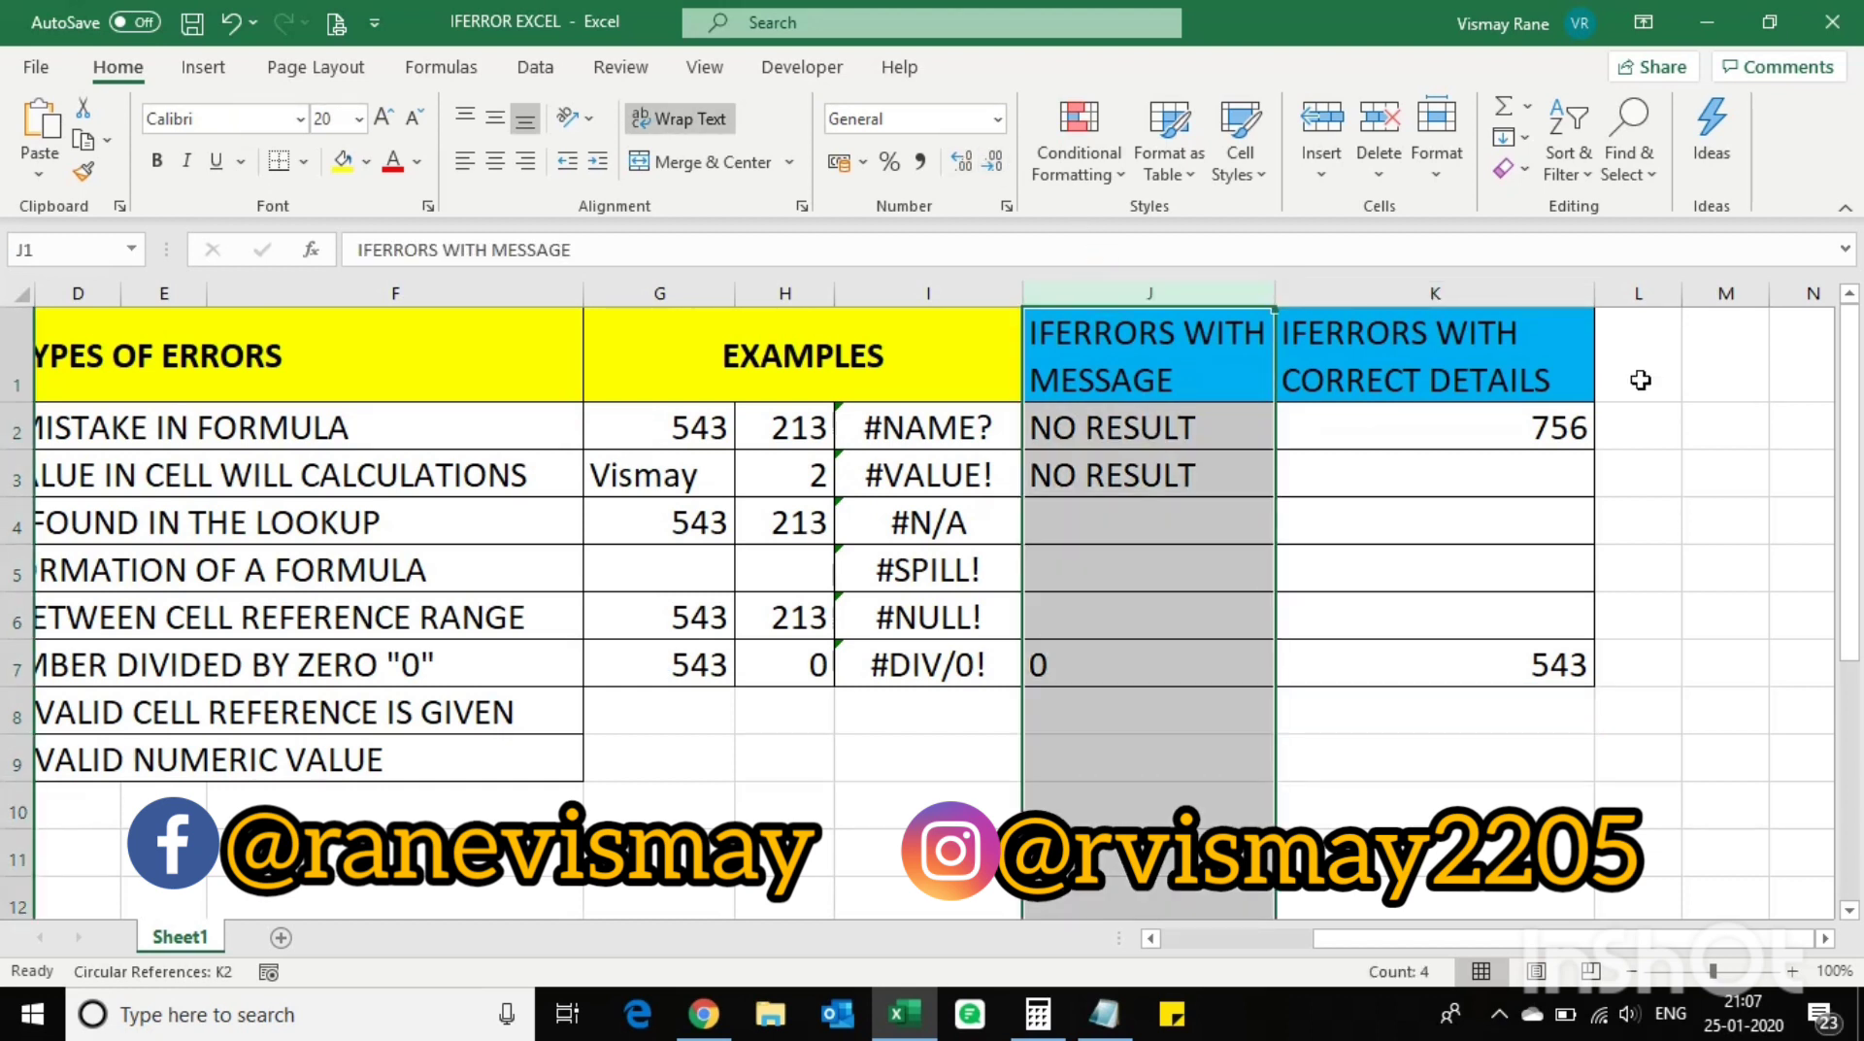
{"action": "left_click", "coordinate": [1487, 283]}
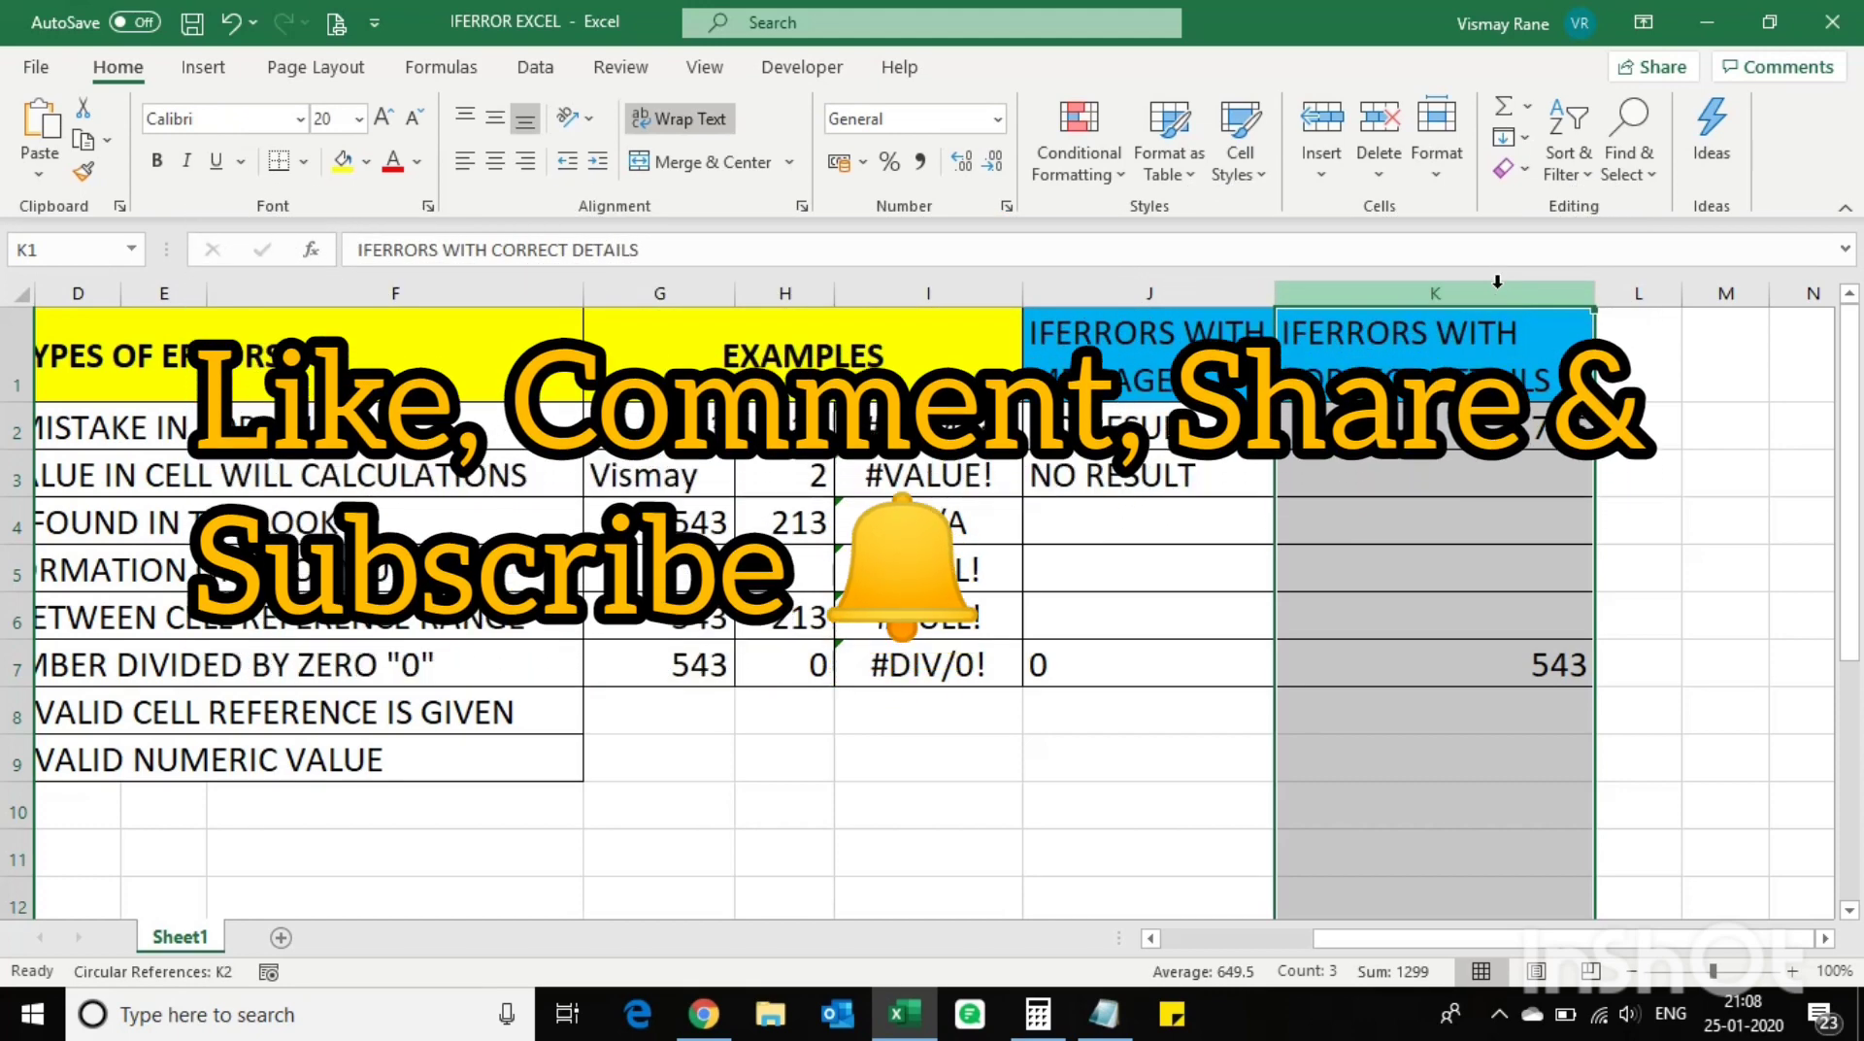
{"action": "left_click", "coordinate": [775, 517]}
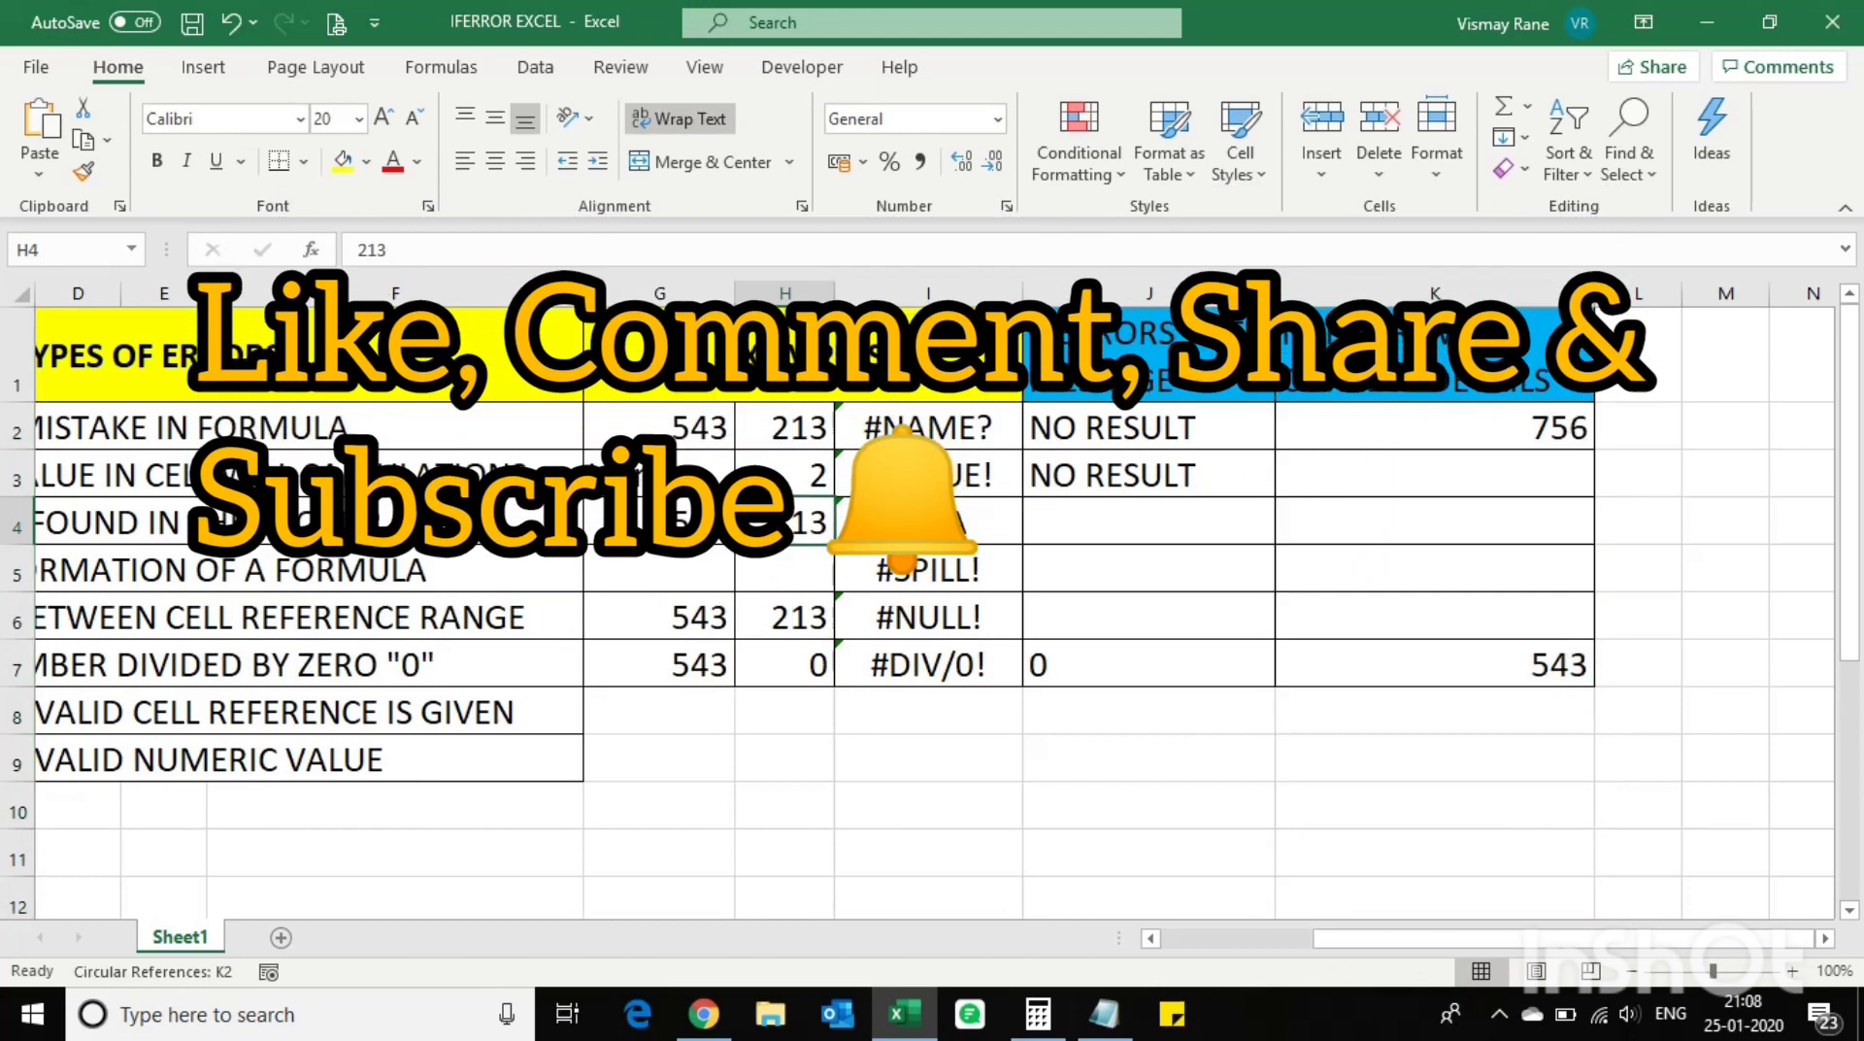
{"action": "left_click", "coordinate": [685, 524]}
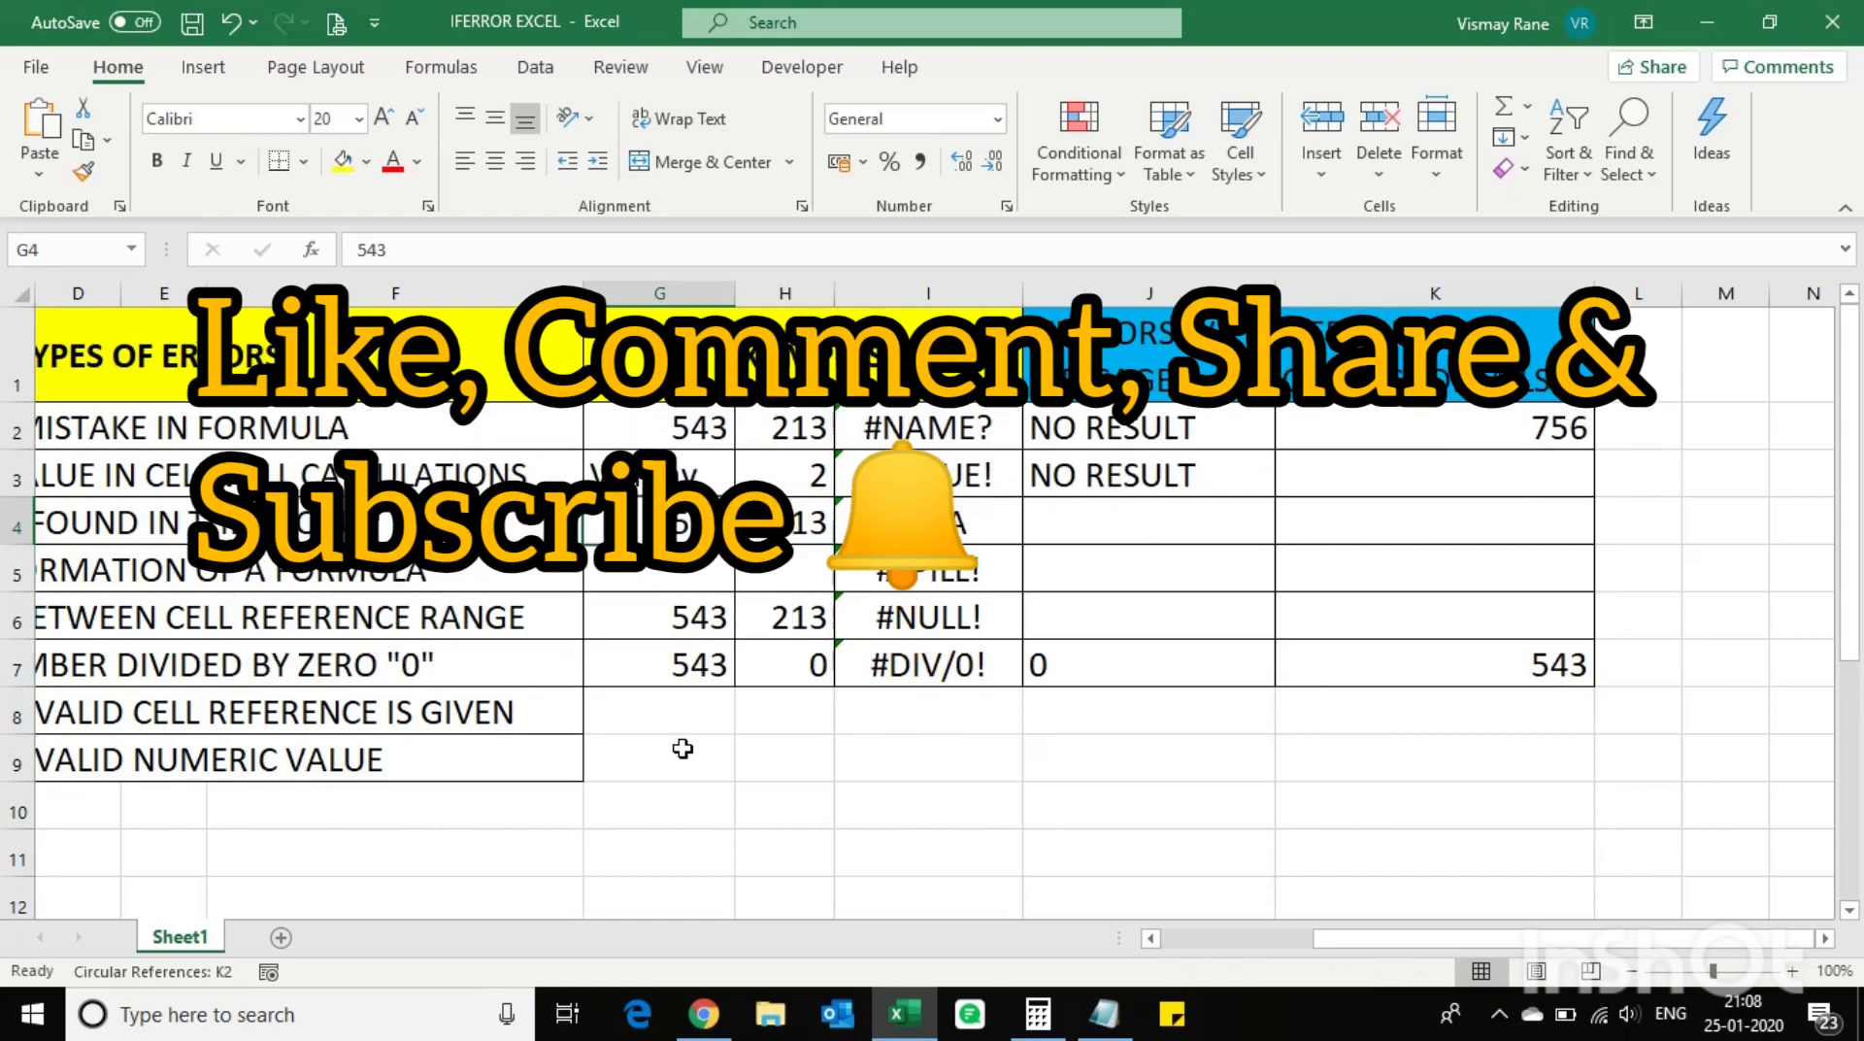